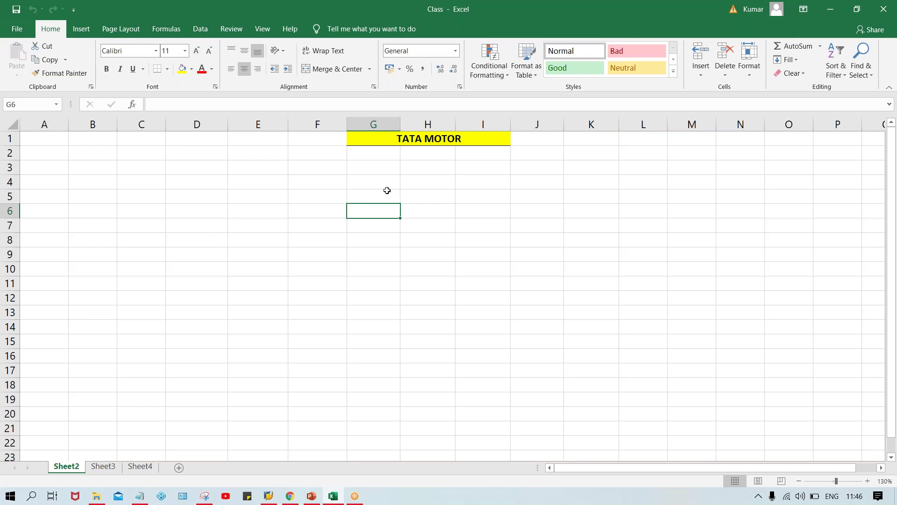
Select cell G4 on the TATA MOTOR sheet, then switch to SAP Logon 740.
click(381, 183)
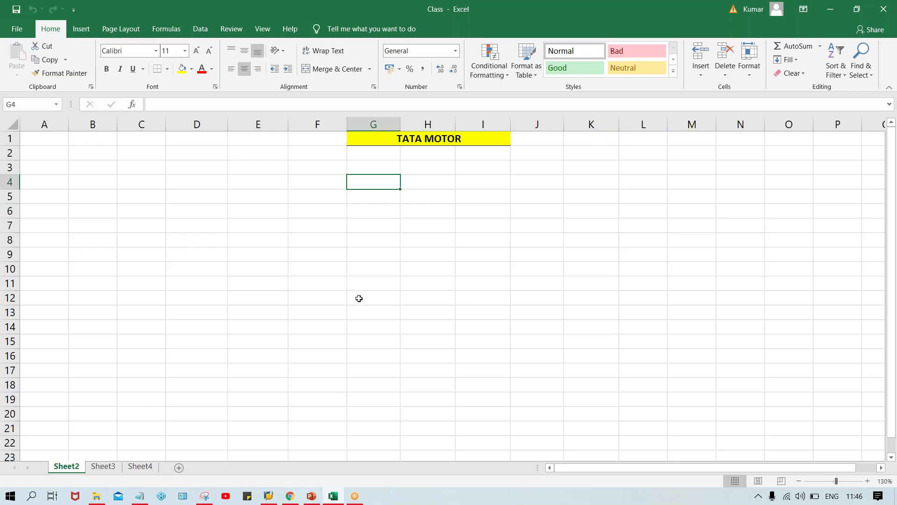
click(269, 495)
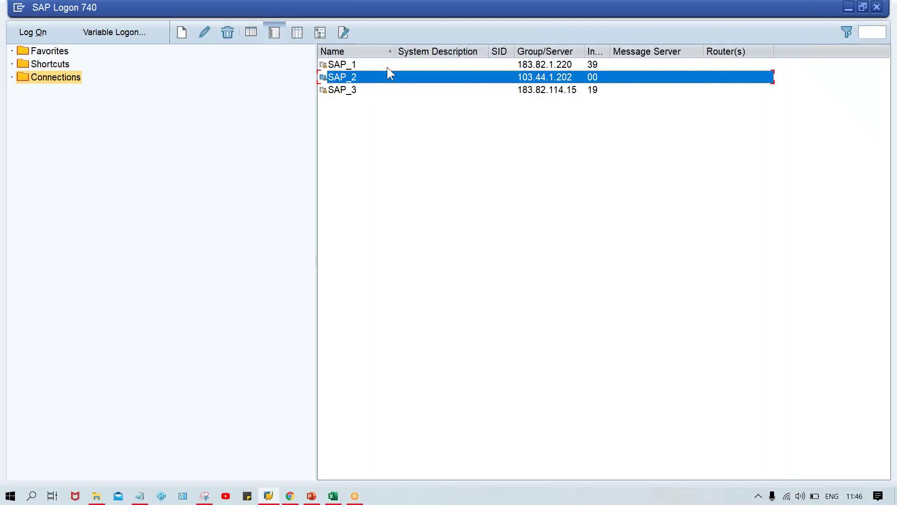
Log on to SAP_2 client 800 with the saved user name and the account password.
click(353, 80)
double_click(385, 76)
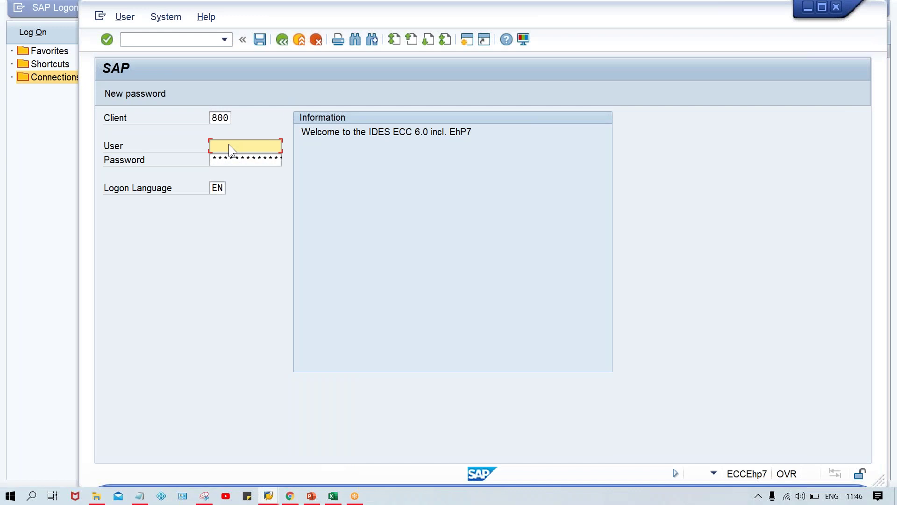
click(228, 149)
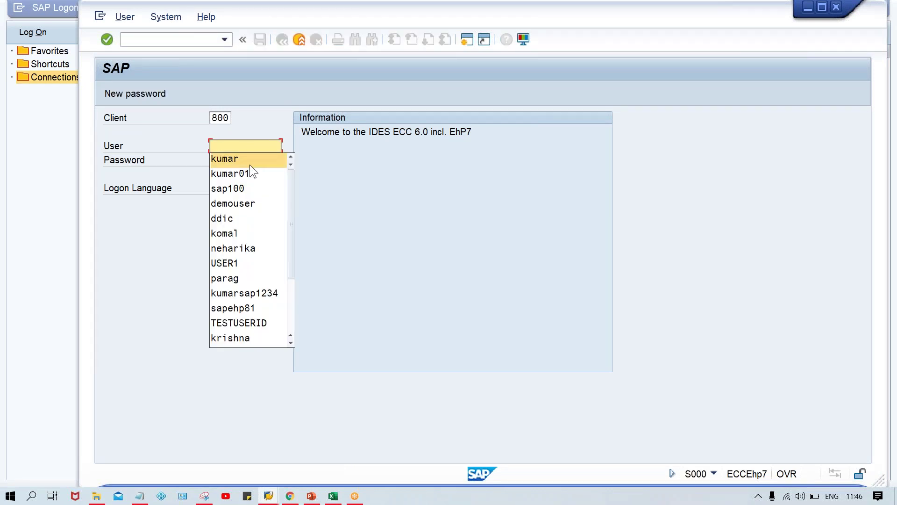
click(250, 161)
key(Tab)
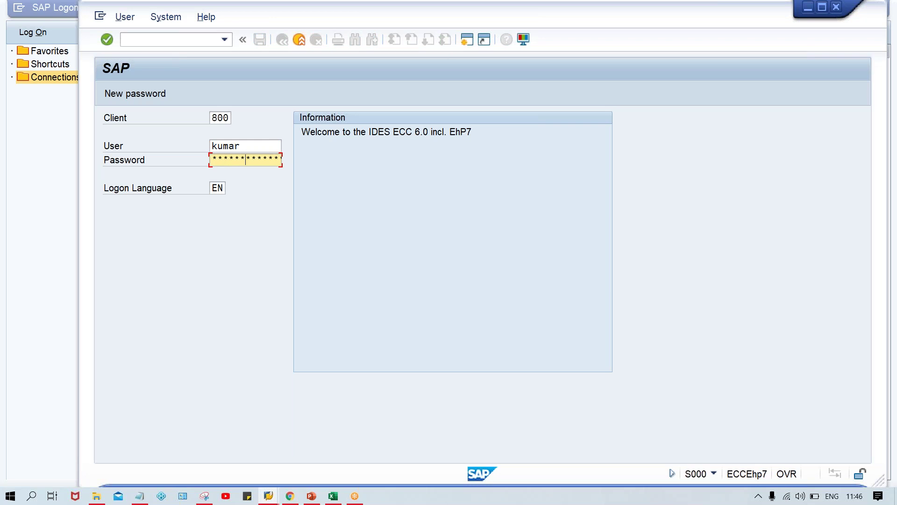
key(Return)
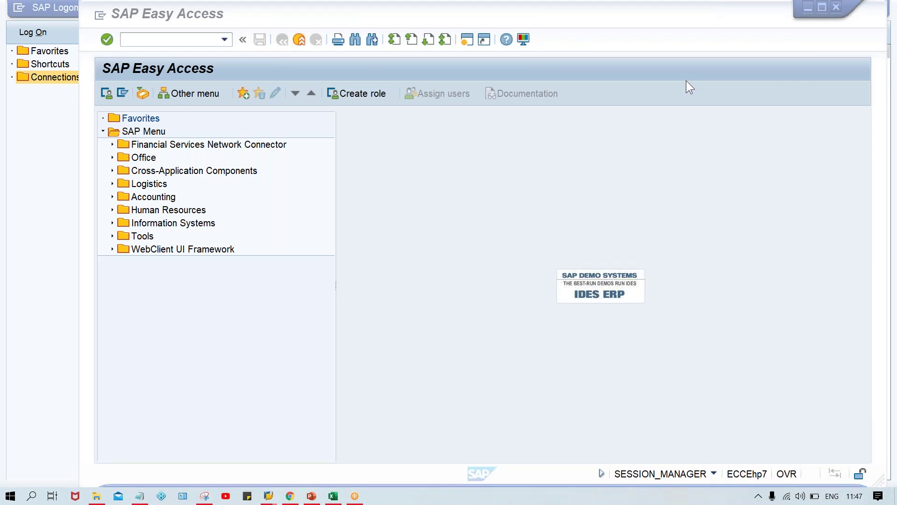
Run FBL5N for company code TM00 to list the customer's 3,000.00 INR open item.
click(175, 36)
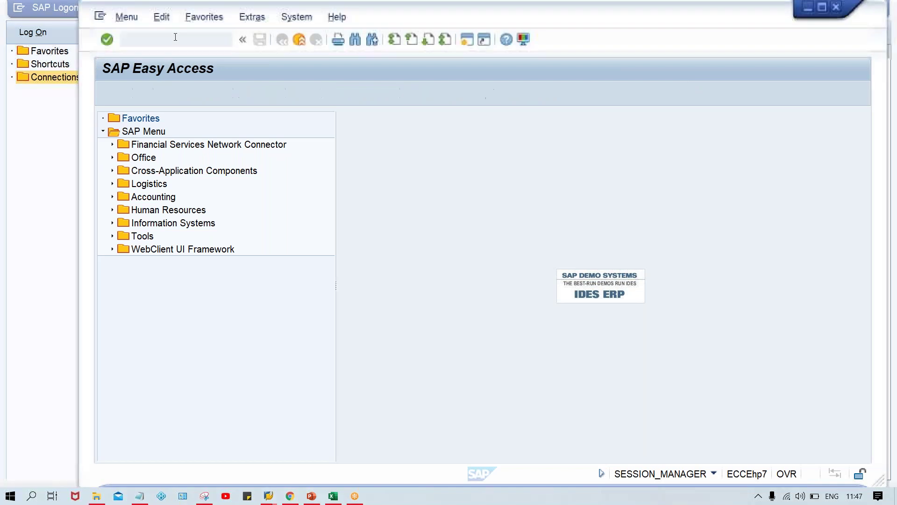
text(fbl5n)
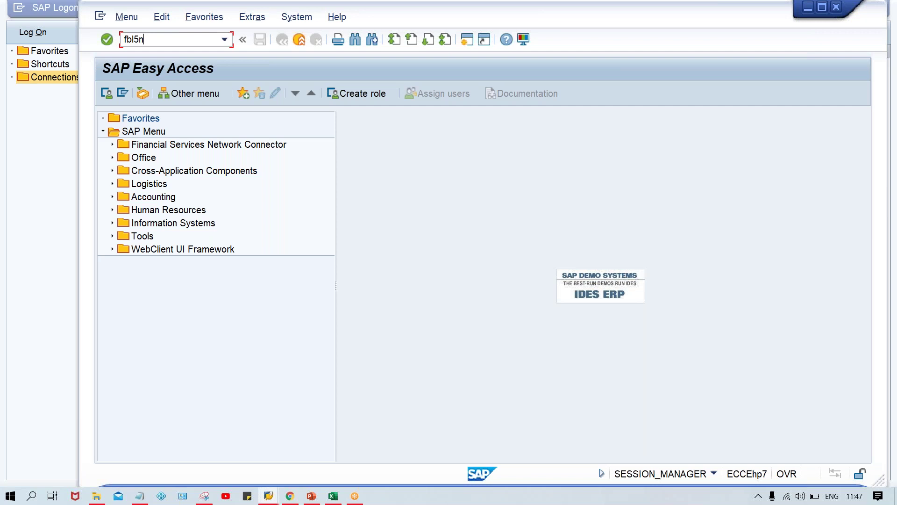
key(Return)
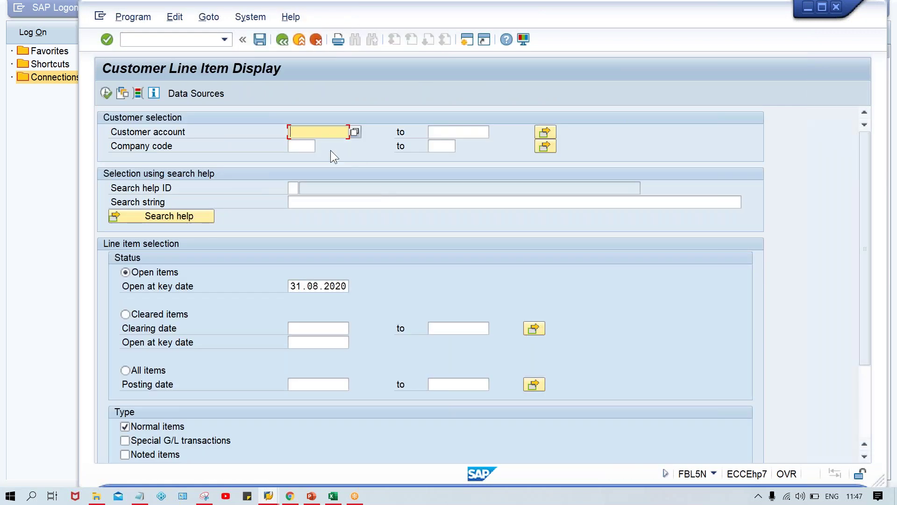
click(313, 146)
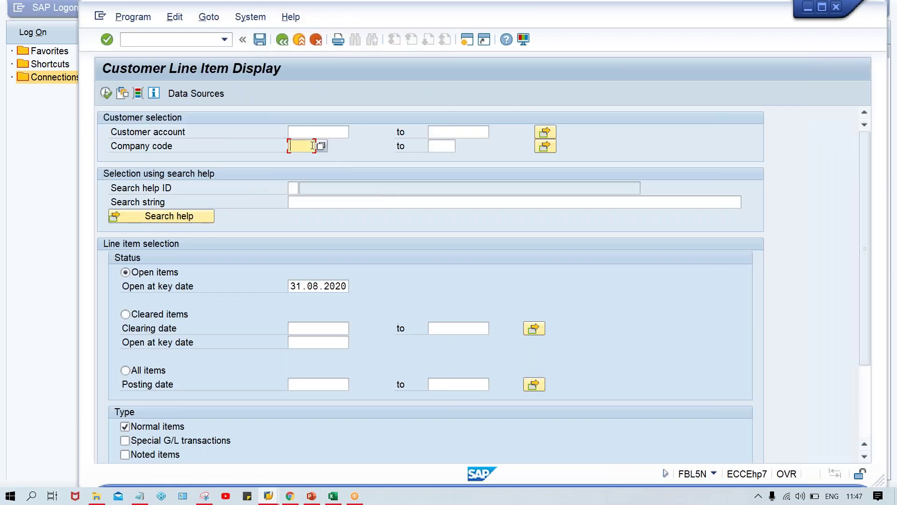
key(Caps_Lock)
text(TM00)
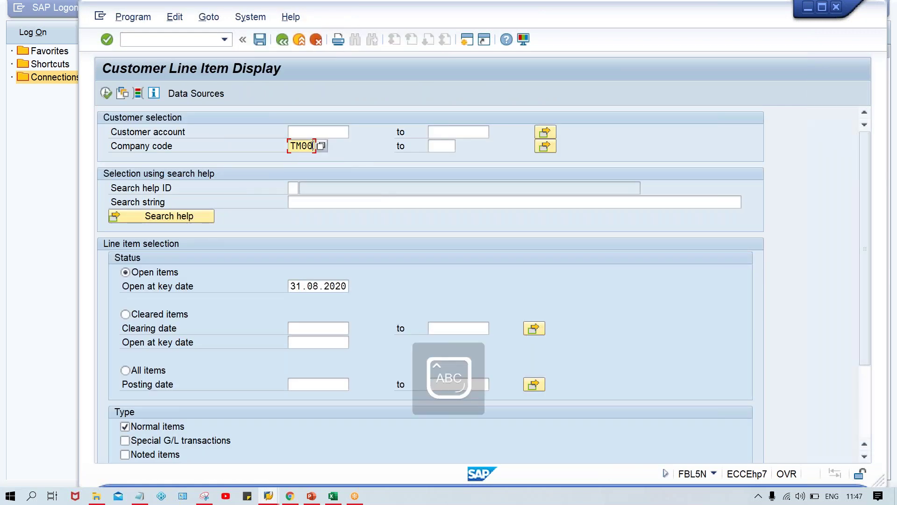
click(100, 93)
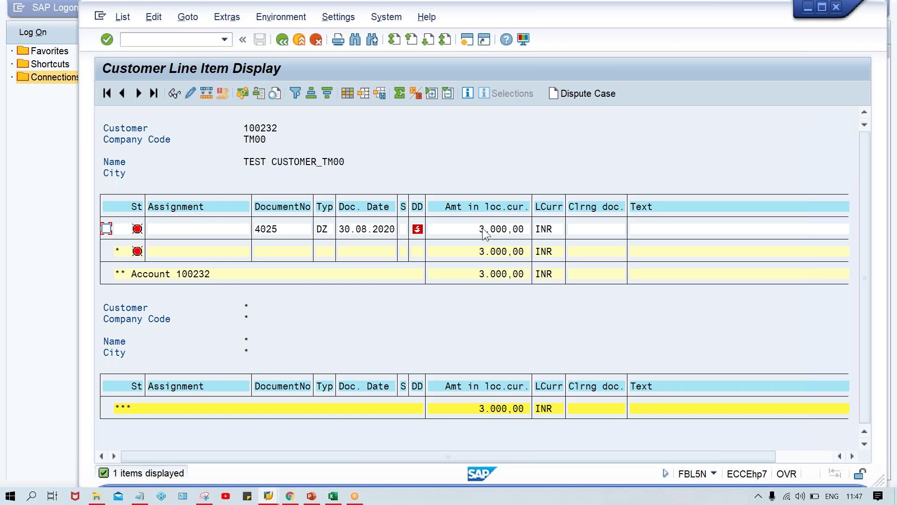
Start transaction F-28 to post an incoming payment.
click(168, 40)
text(/NF-28)
key(Return)
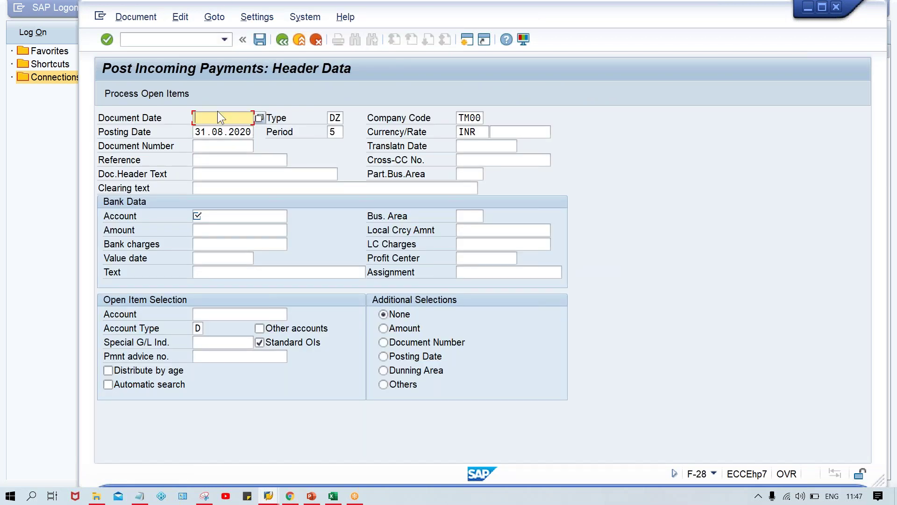
Fill the F-28 header with document date 31.08.2020, bank account 1000 and amount 3000.
click(211, 131)
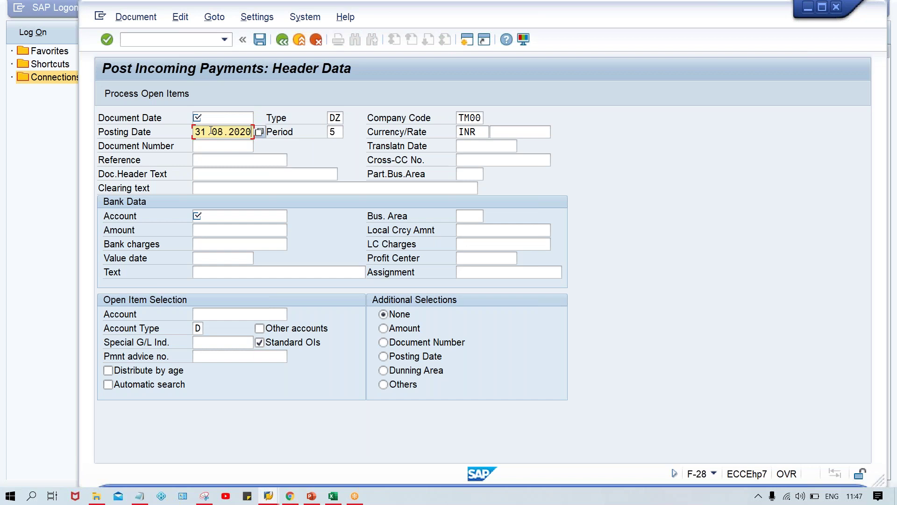
click(206, 115)
text(31.08.2020)
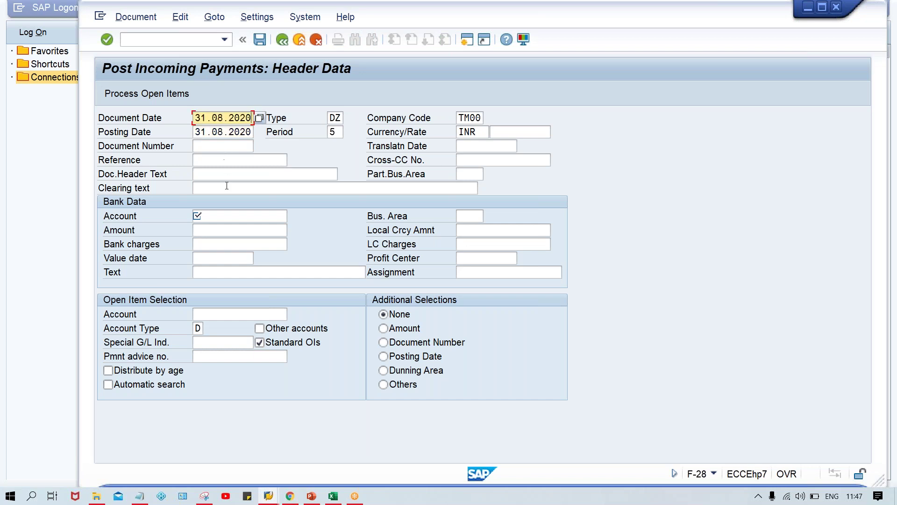
click(222, 214)
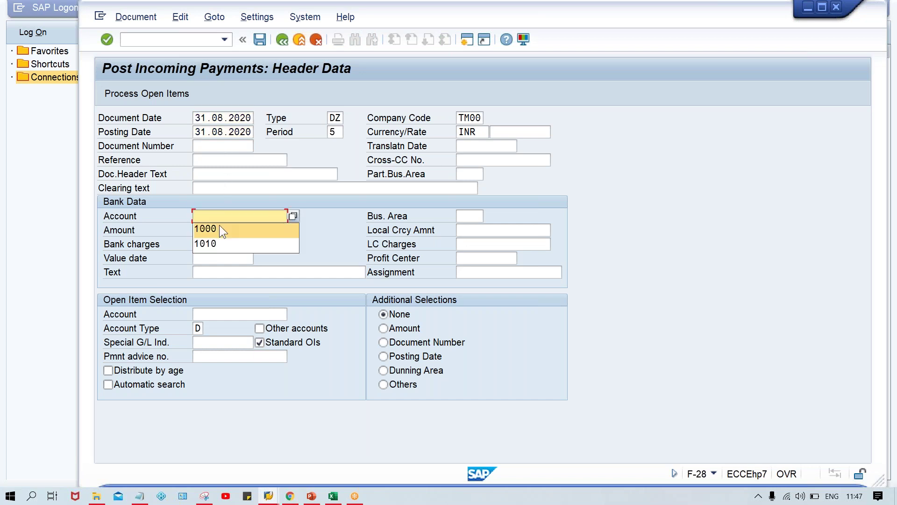
click(220, 225)
click(208, 231)
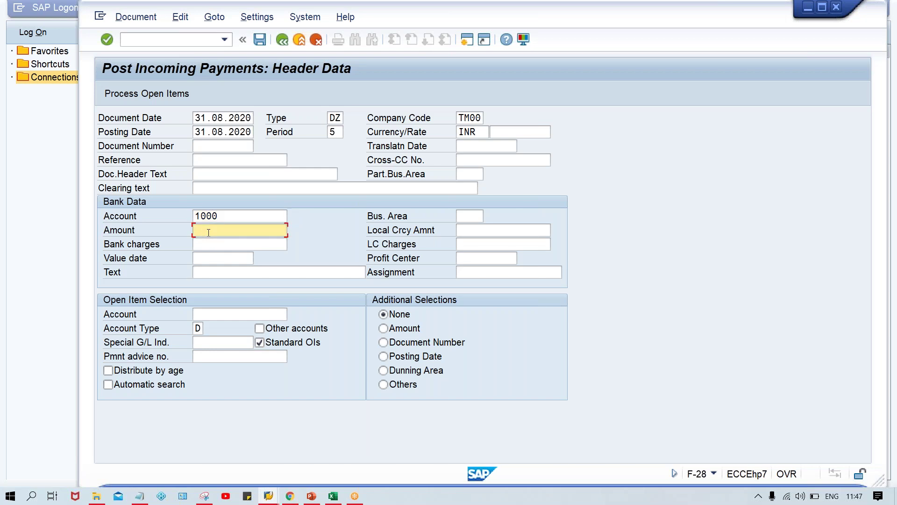
text(3000)
Choose the customer account, assign its 3,000.00 open item, and post document 4026.
click(210, 314)
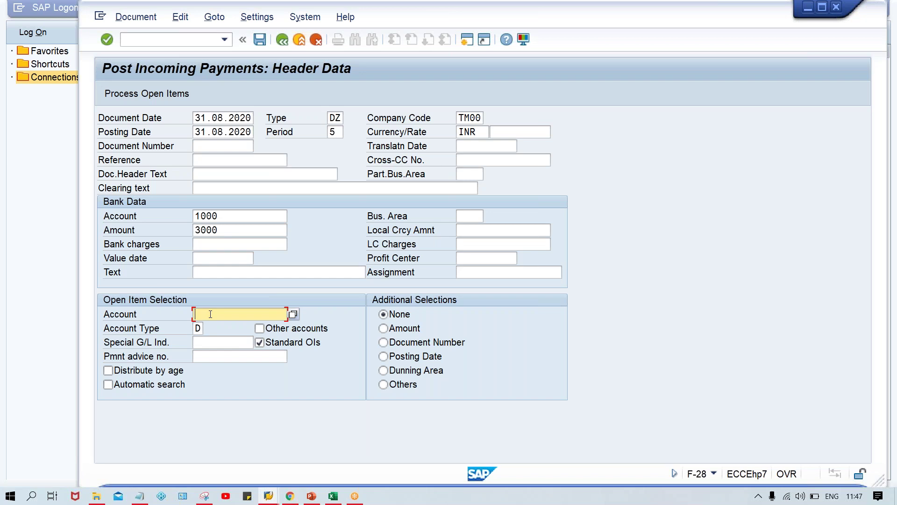
click(236, 313)
key(Down)
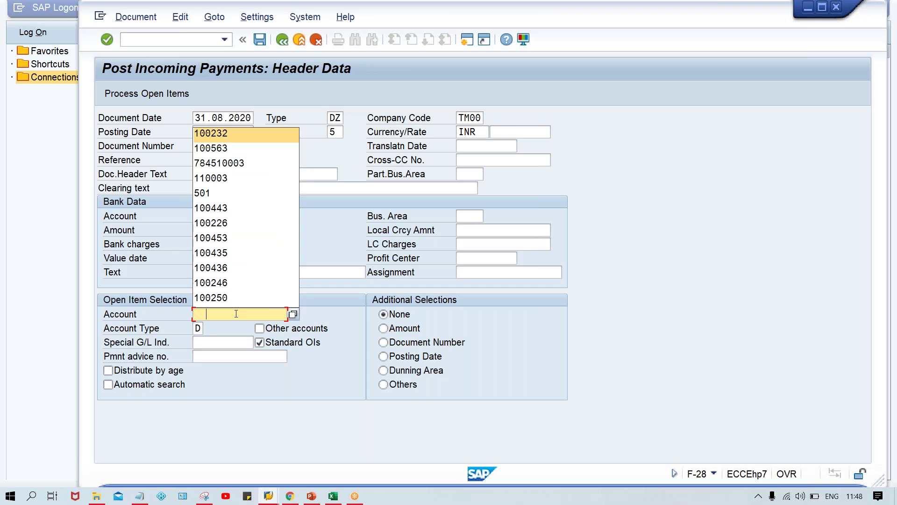
key(Return)
key(Return)
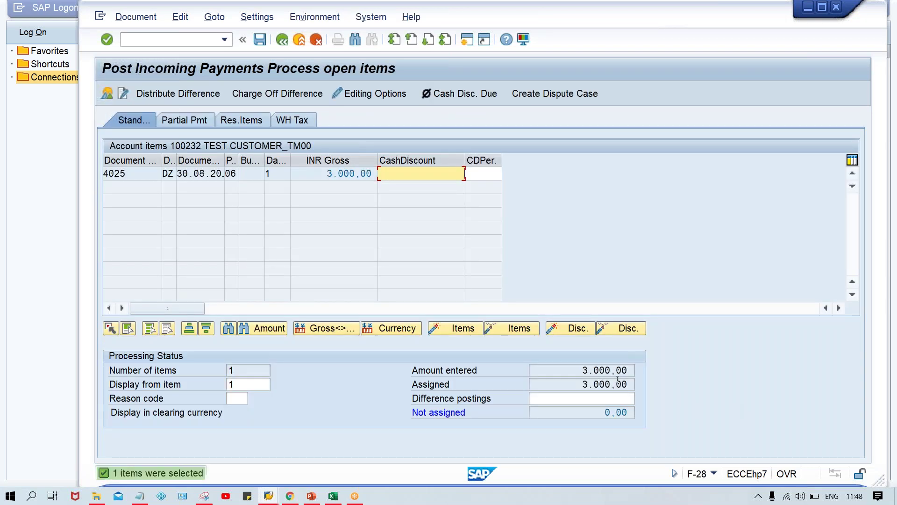
click(576, 374)
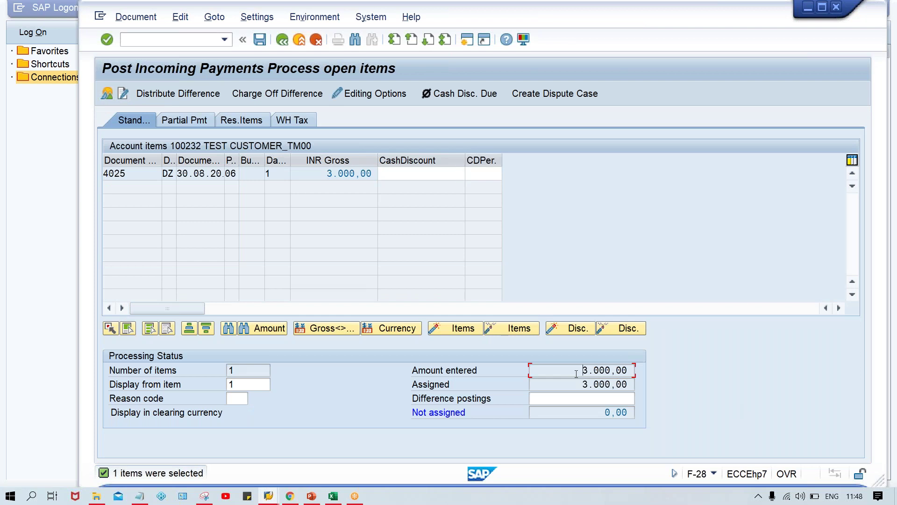
click(575, 384)
key(ctrl+s)
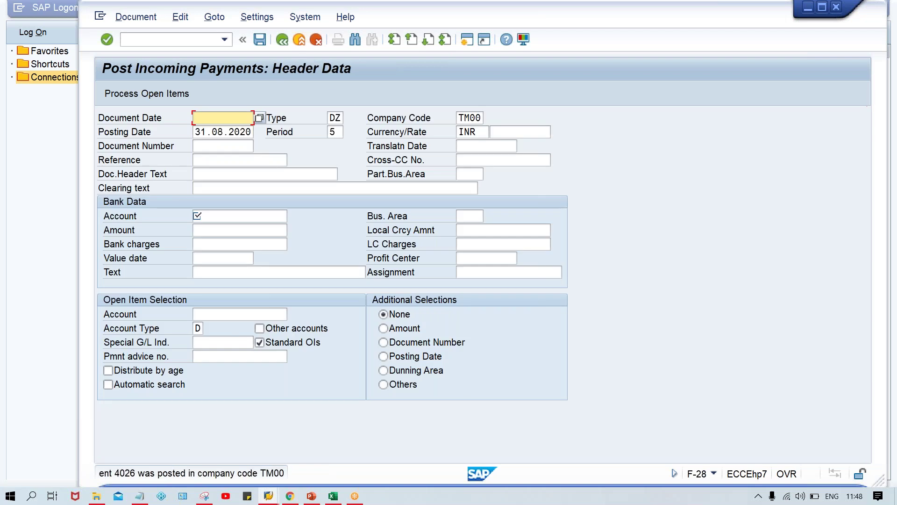
click(270, 496)
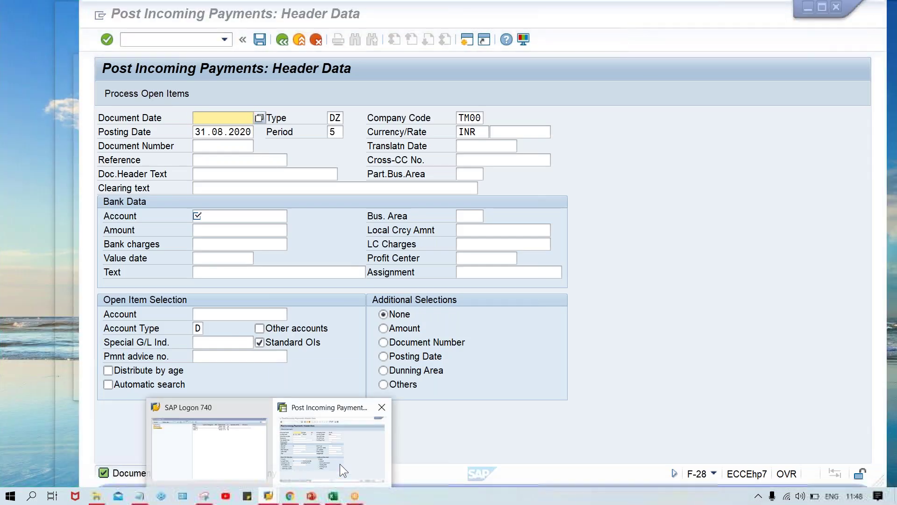
Rerun FBL5N for TM00 to confirm no open customer items remain.
click(340, 463)
click(171, 39)
text(/NFBL)
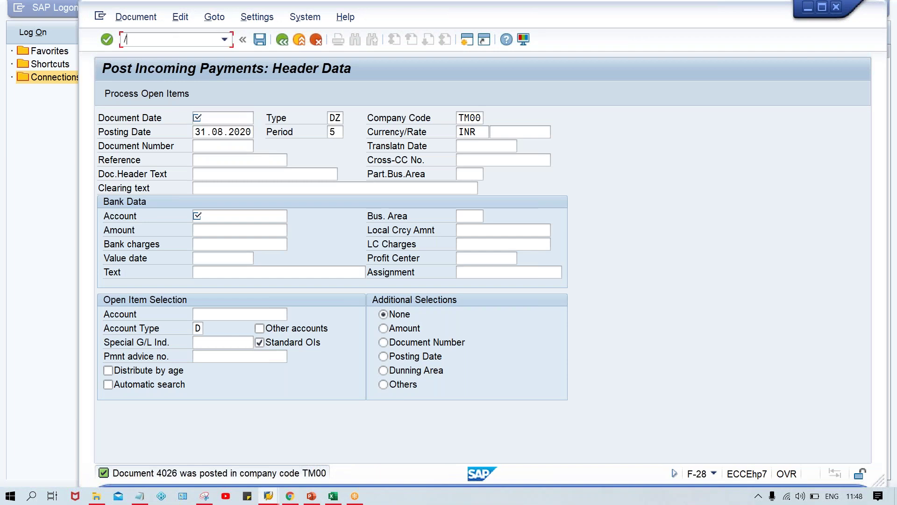
text(5N)
key(Return)
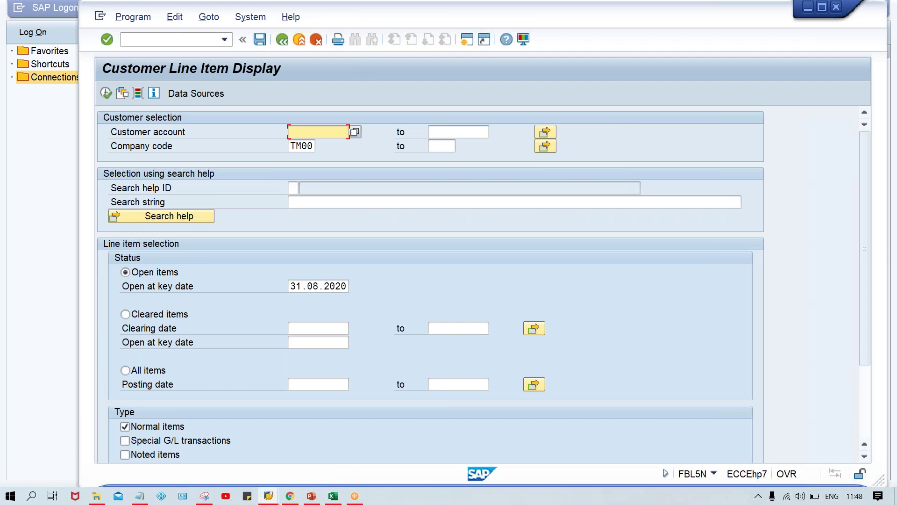
click(106, 93)
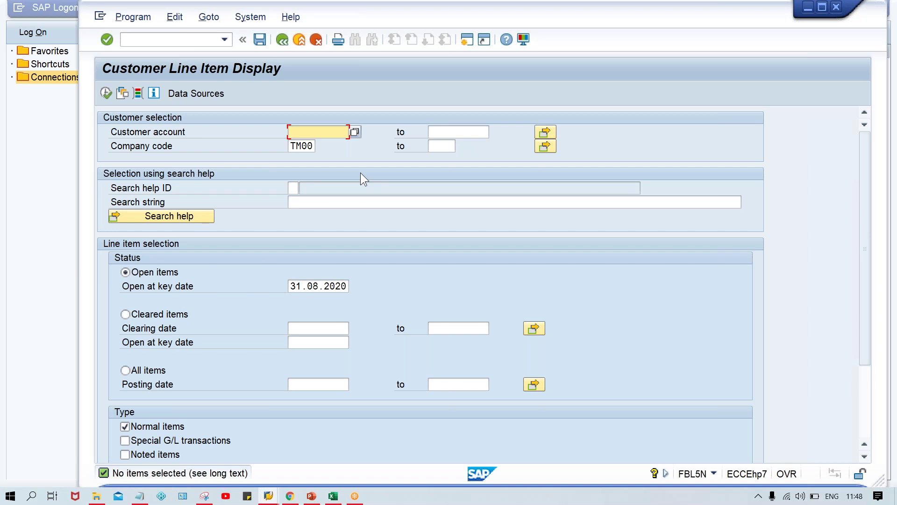
Enter /NFB03 in SAP, then return to the Excel workbook.
click(169, 39)
text(/NFB)
text(03)
key(Return)
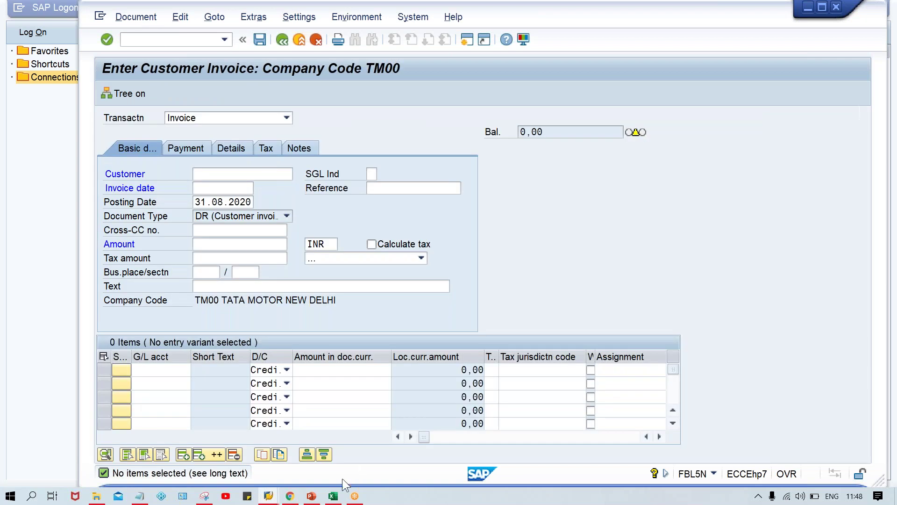
click(333, 498)
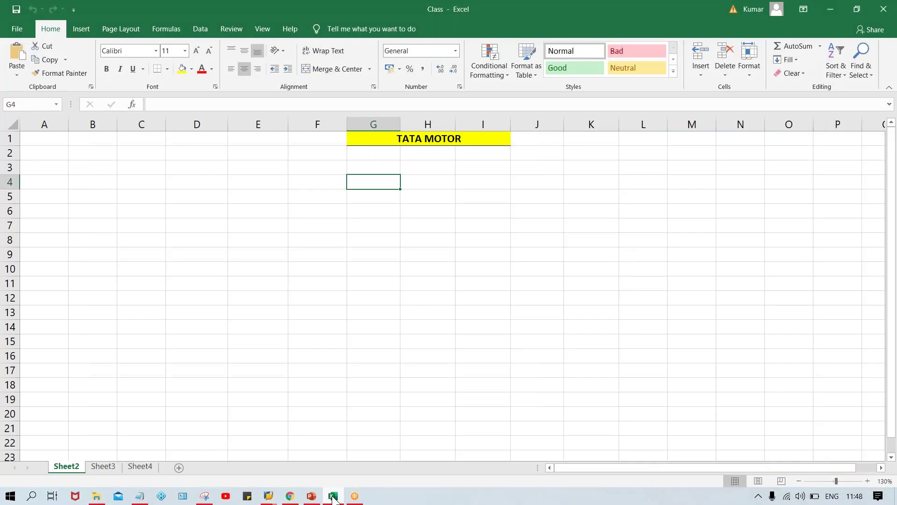
Type the headings INV., DUE DT. and STTS into cells G3, H3 and I3.
click(367, 168)
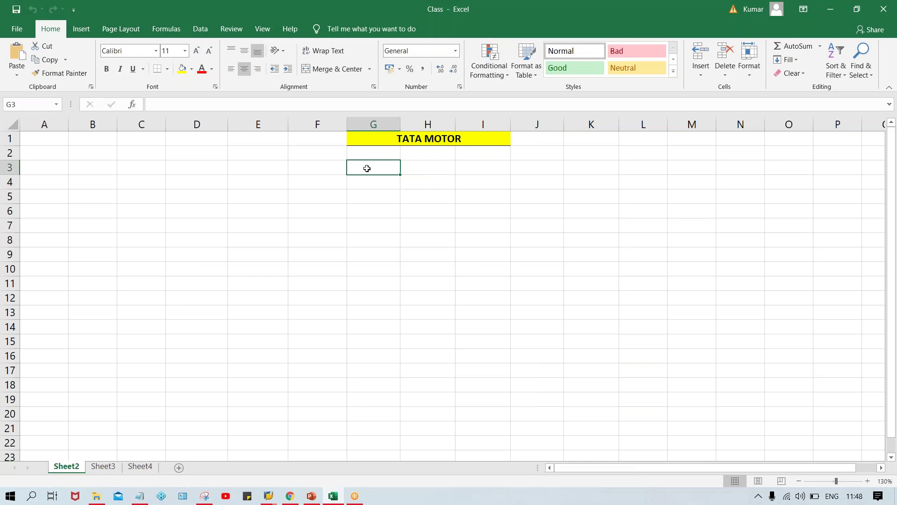
text(INV.)
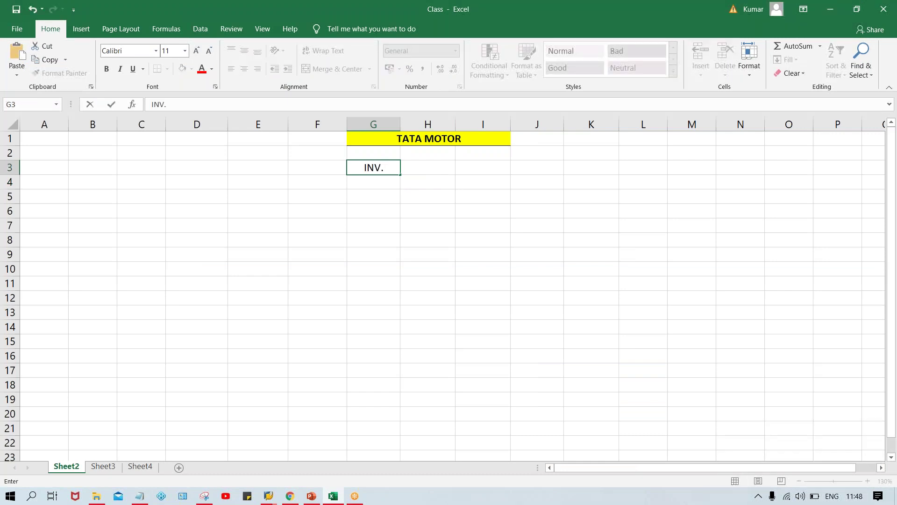
key(Tab)
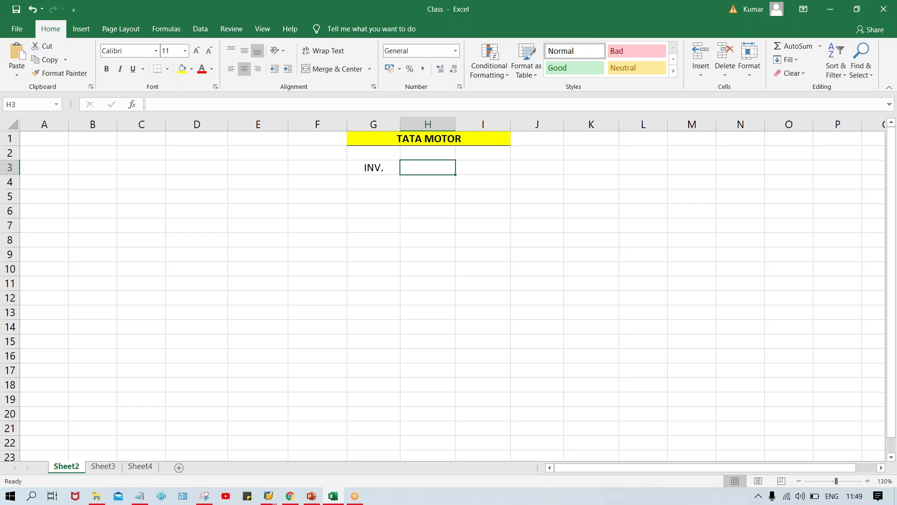
text(DUE)
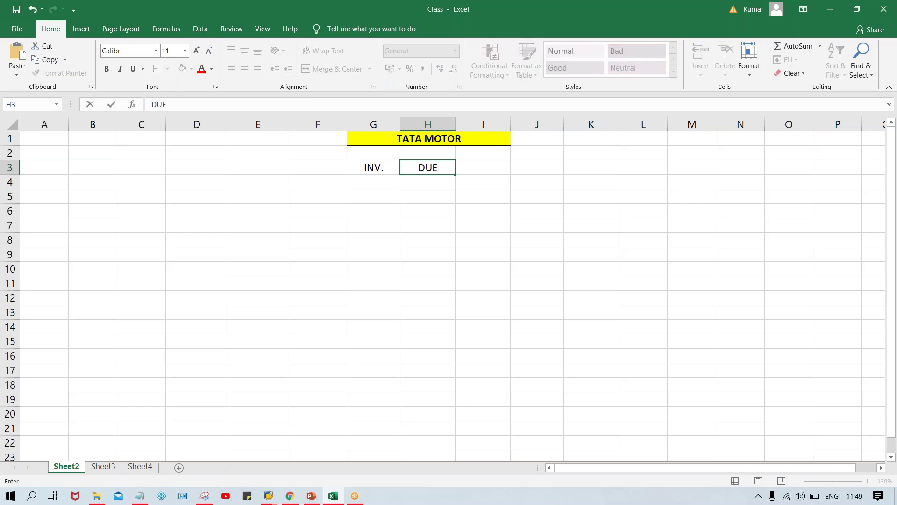
text( DT.)
click(392, 182)
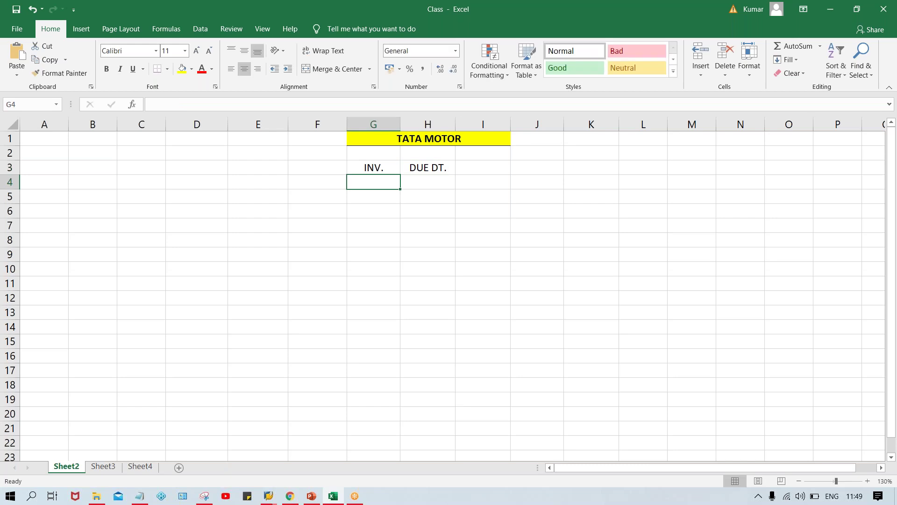
click(466, 168)
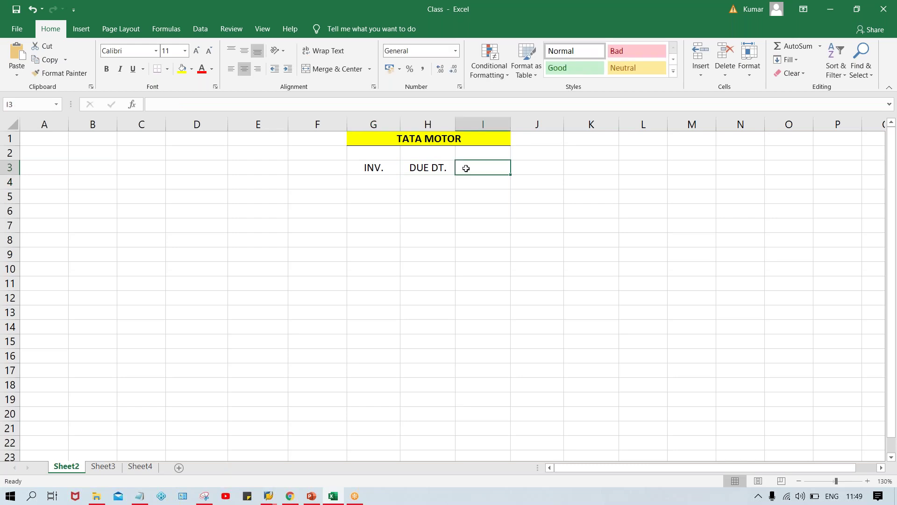
text(STTS)
key(Return)
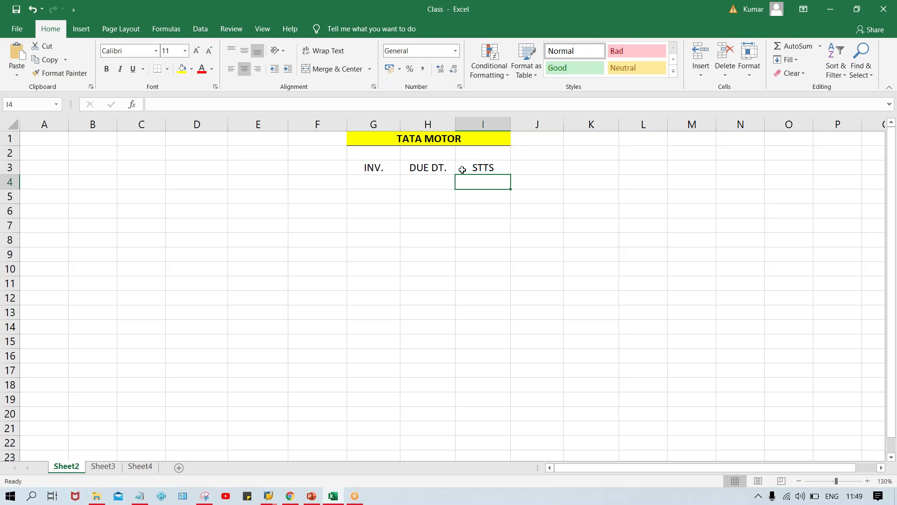
Make headings G3:I3 bold and add a bottom border beneath them.
click(369, 169)
drag(421, 168, 467, 167)
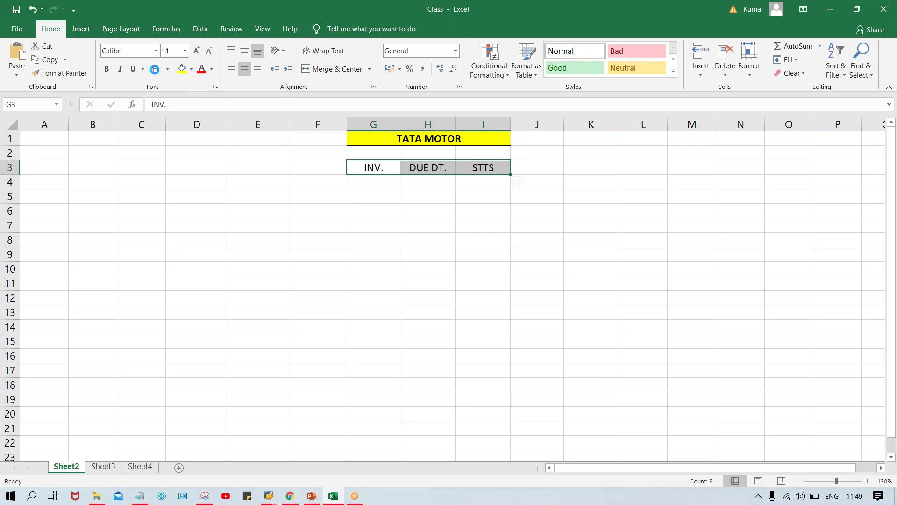
key(ctrl+b)
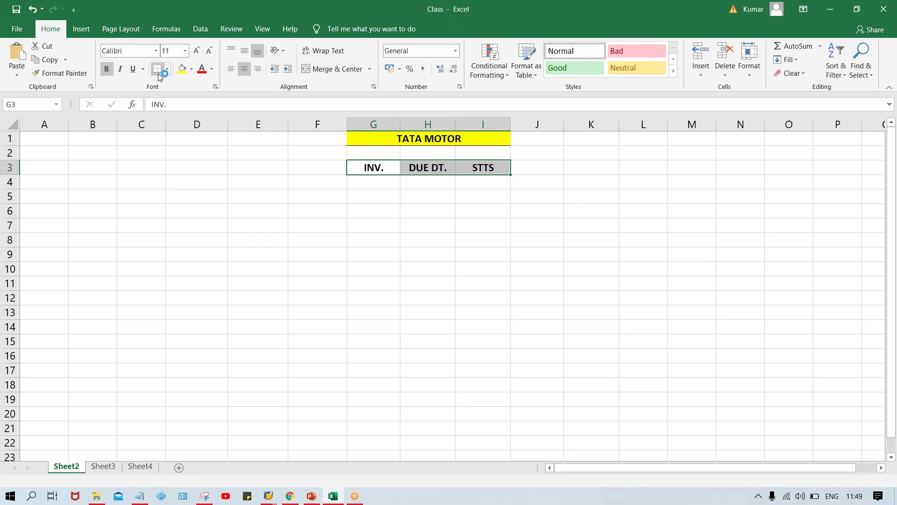
click(425, 214)
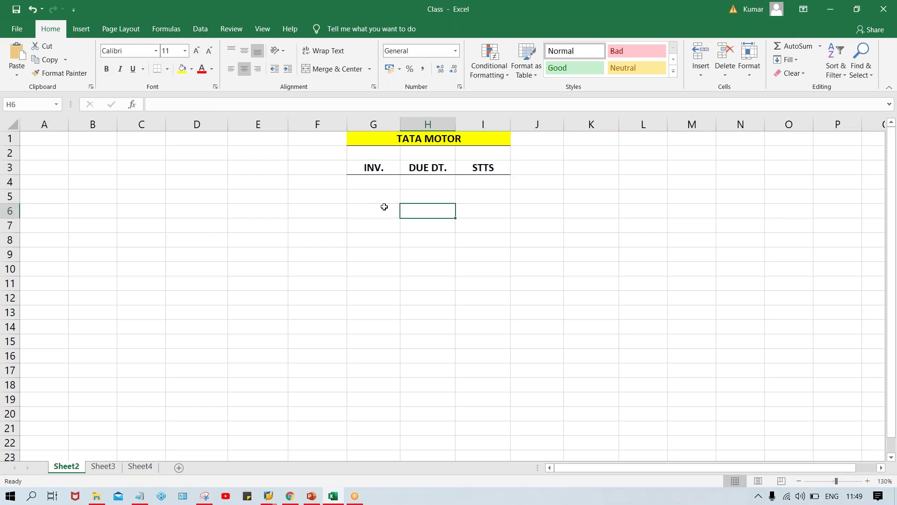
click(370, 186)
Enter invoice amounts 4000, 6000 and 3000 in G4:G6.
text(4000)
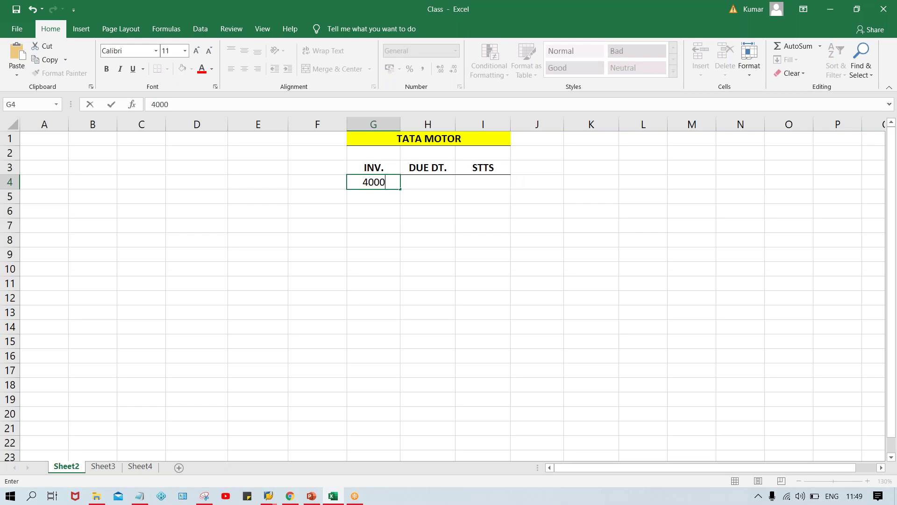
key(Return)
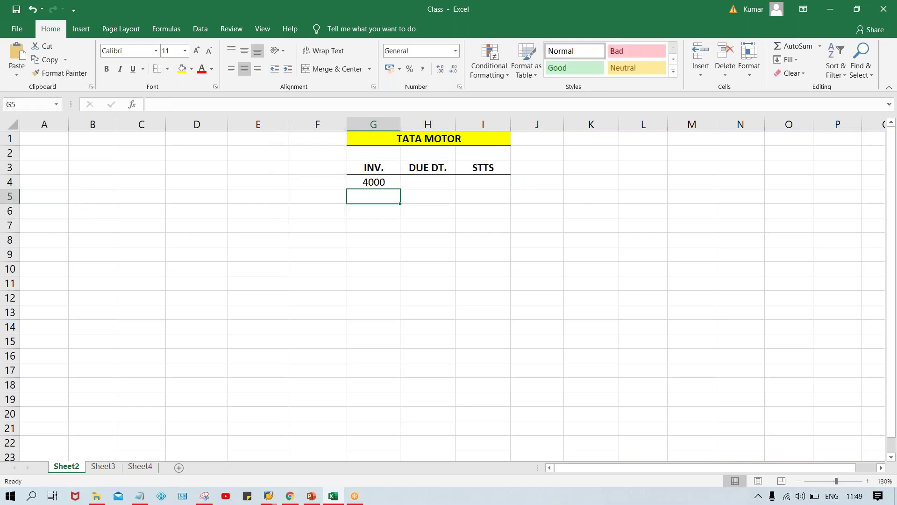
text(6000)
key(Return)
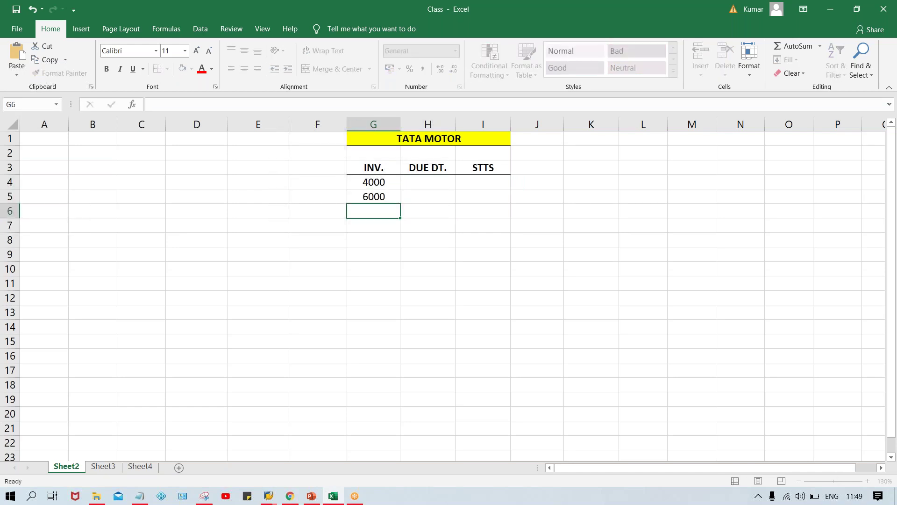
text(3000)
key(Tab)
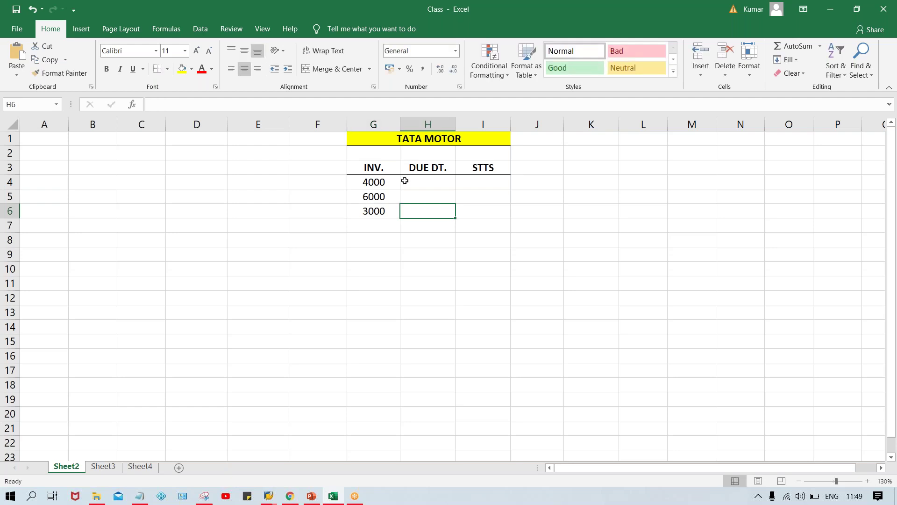
click(423, 182)
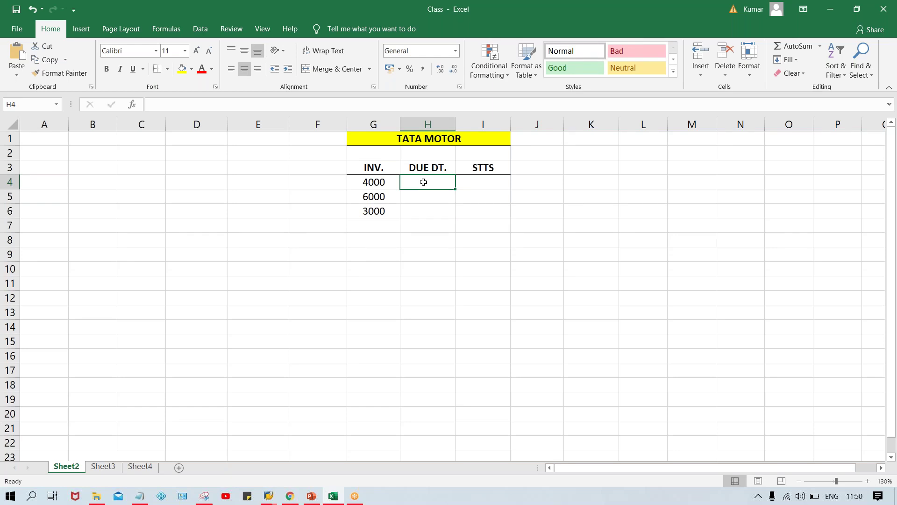
Enter due date 31.08.2020 in H5 and 21.08.2020 in H4.
click(415, 200)
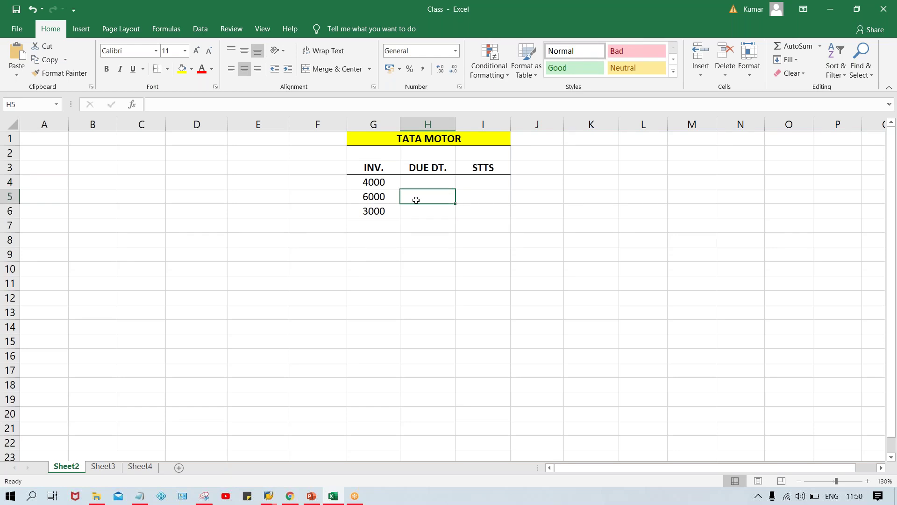
text(31.)
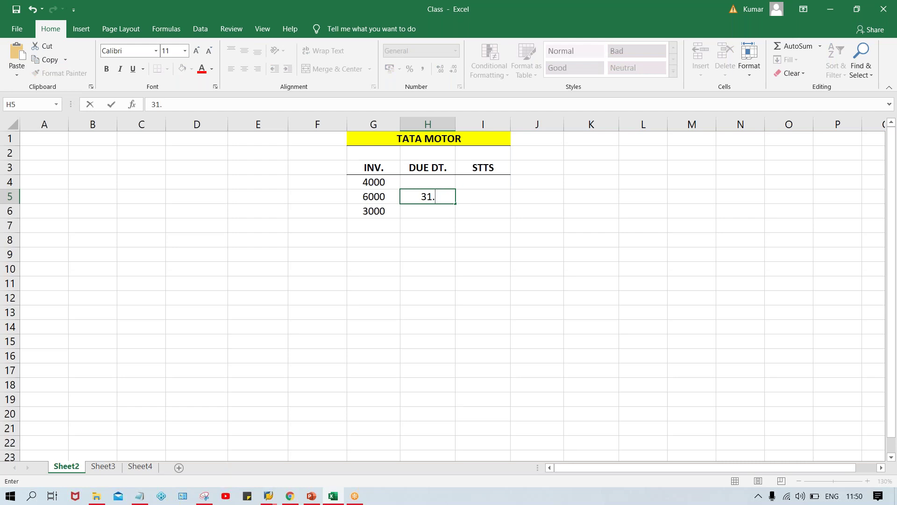
text(08.2020)
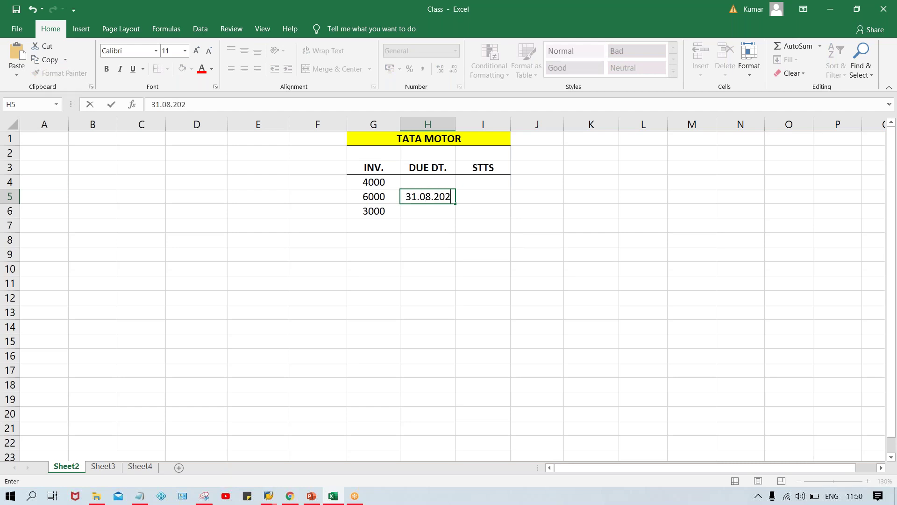
key(Return)
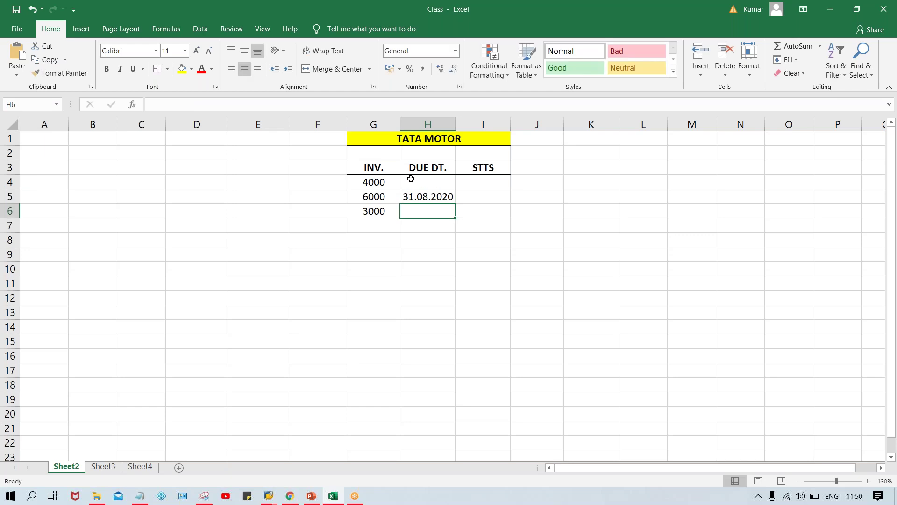
click(411, 178)
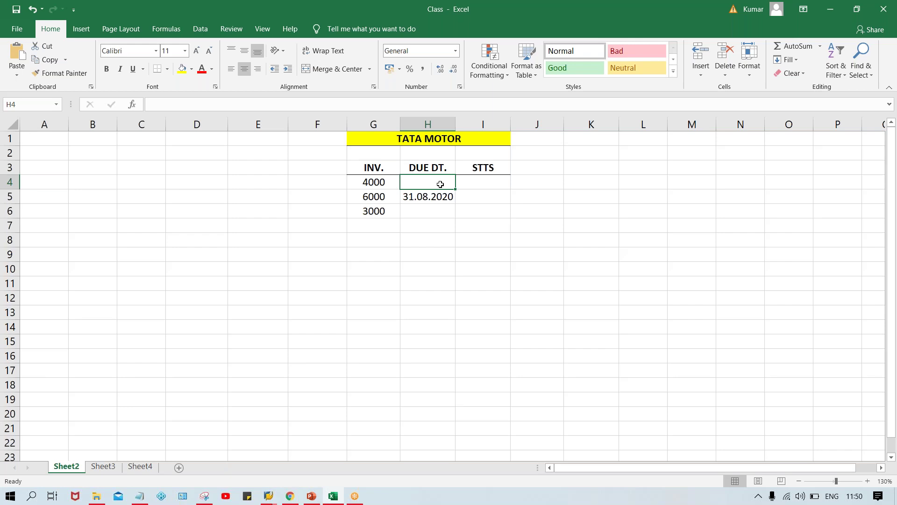
text(21.08)
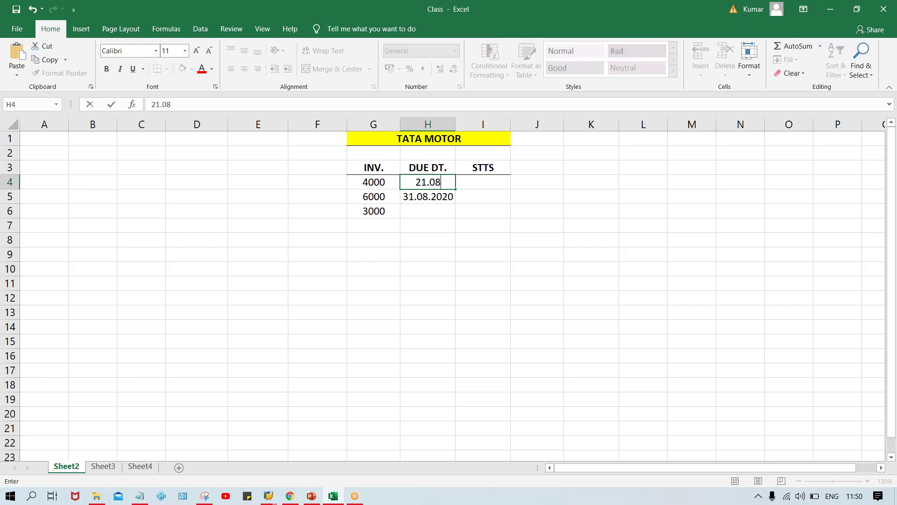
text(.2020)
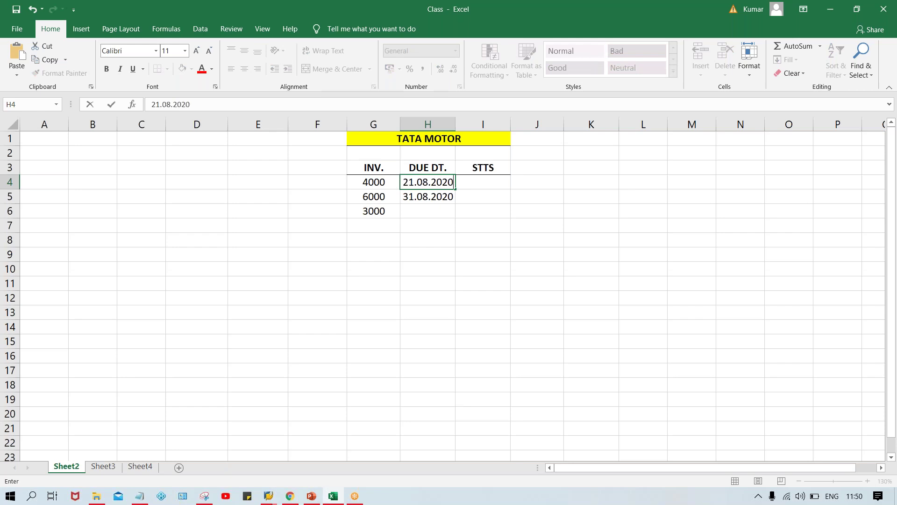
key(Return)
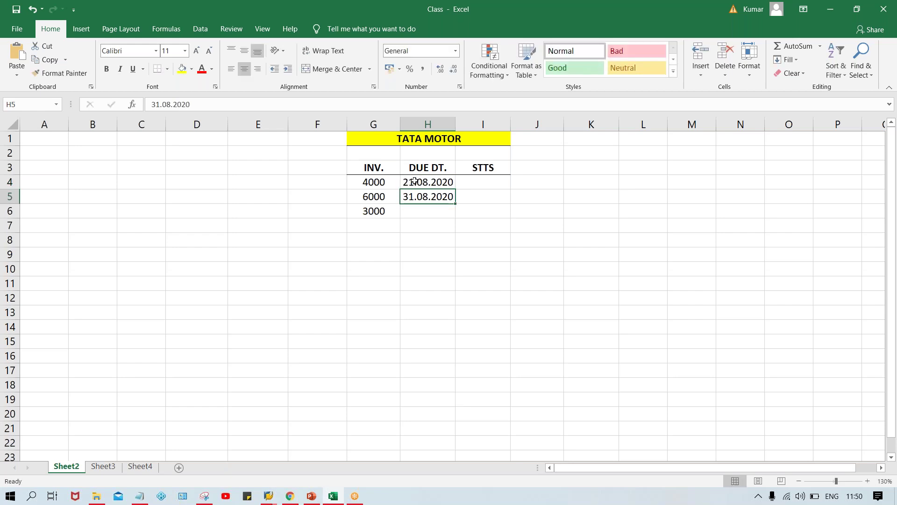
click(413, 182)
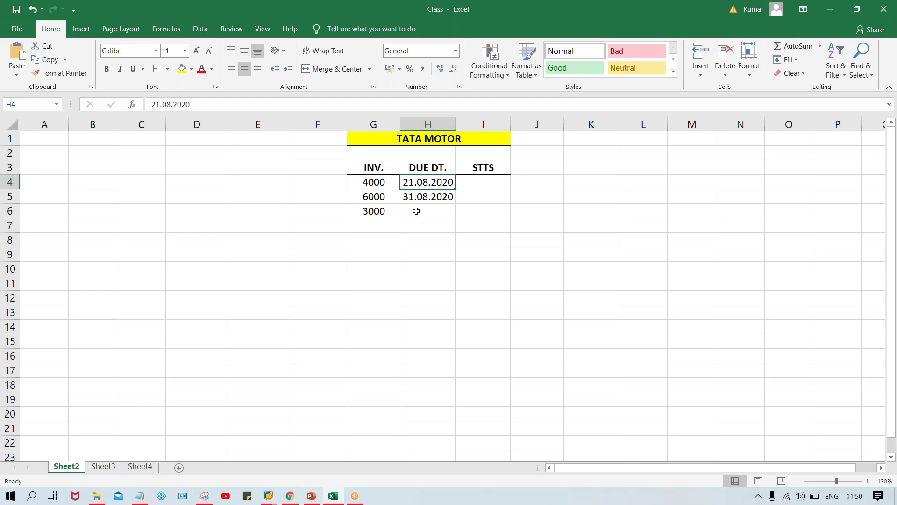
Start typing 10.09.2020 as the 3000 invoice's due date in H6.
click(416, 210)
click(369, 210)
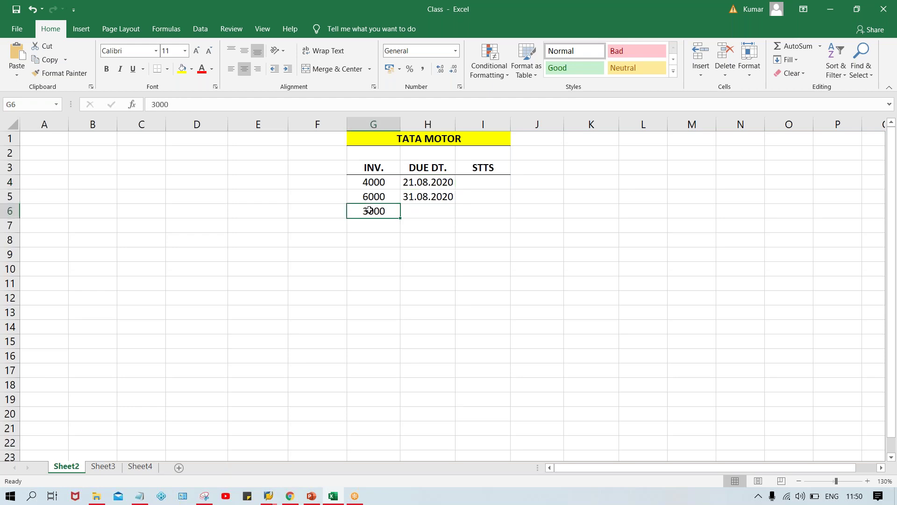
click(422, 211)
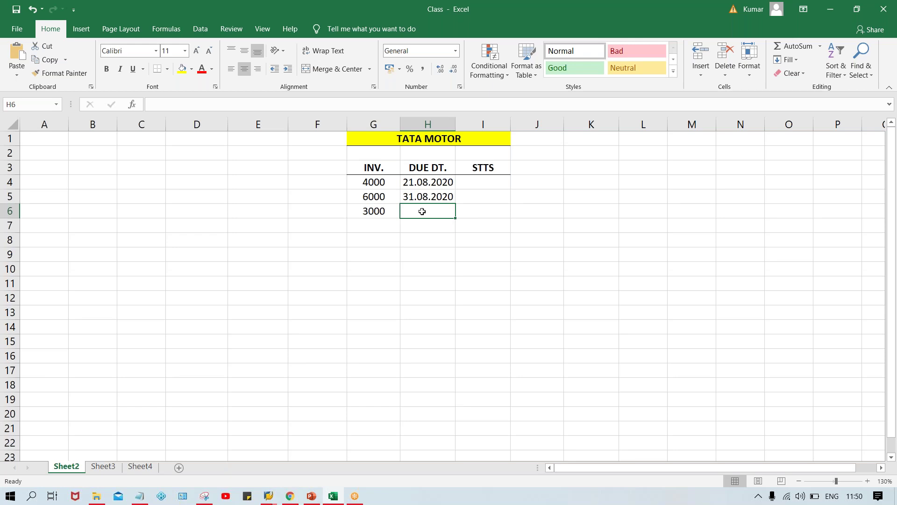
text(10.09.2020)
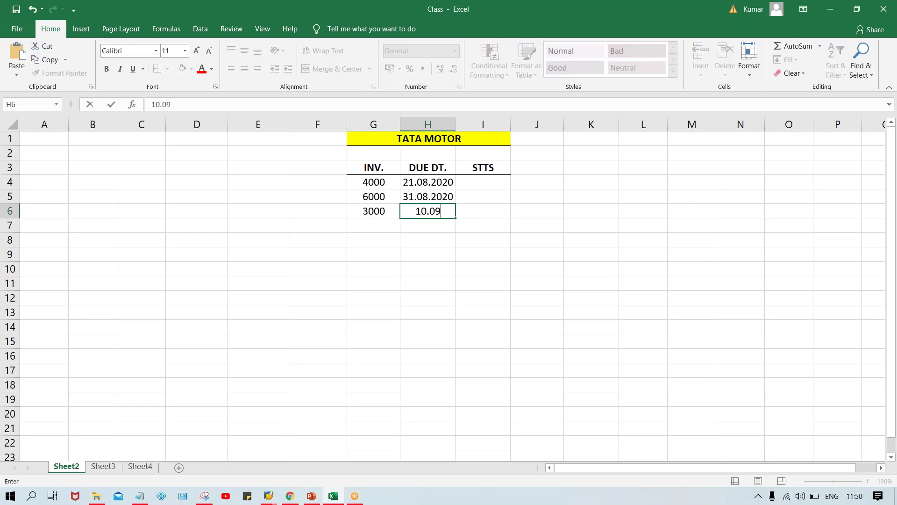
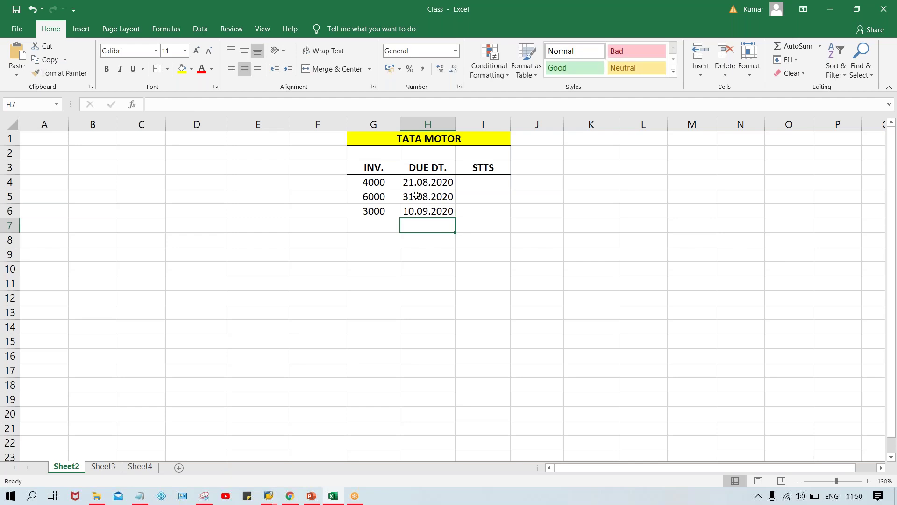
Enter the statuses OD, DUE and ND in the STTS cells for the three invoices.
drag(421, 187, 419, 212)
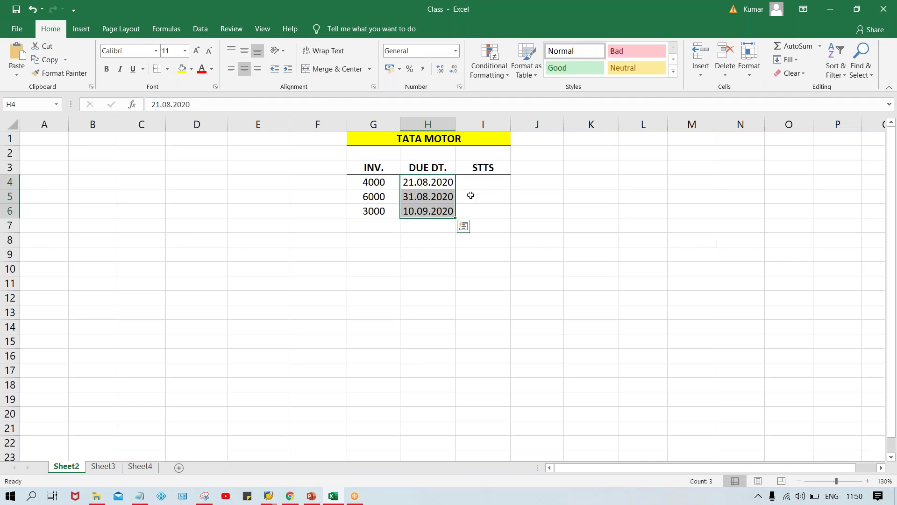
click(485, 183)
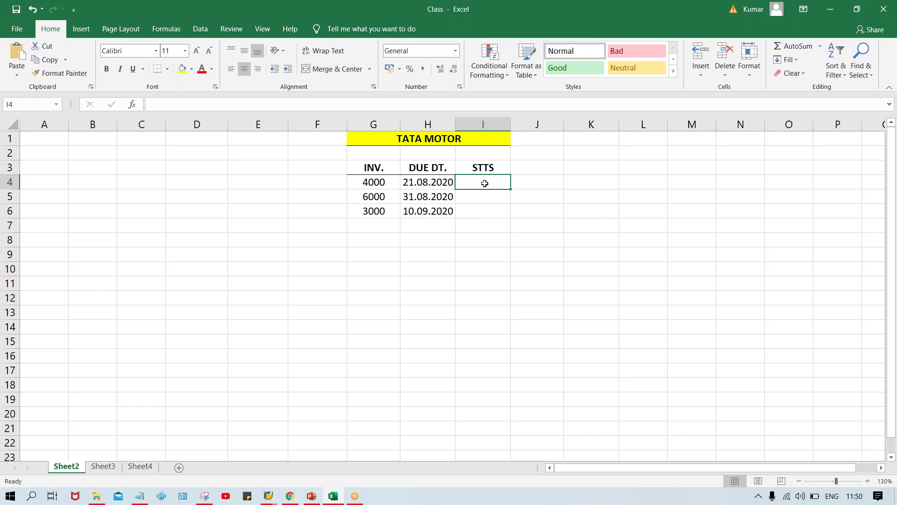
text(OD)
key(Return)
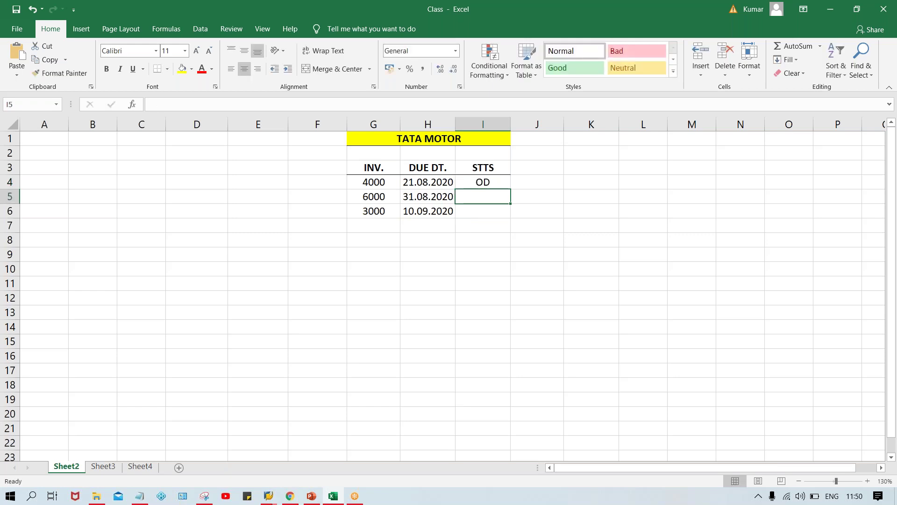
text(DUE)
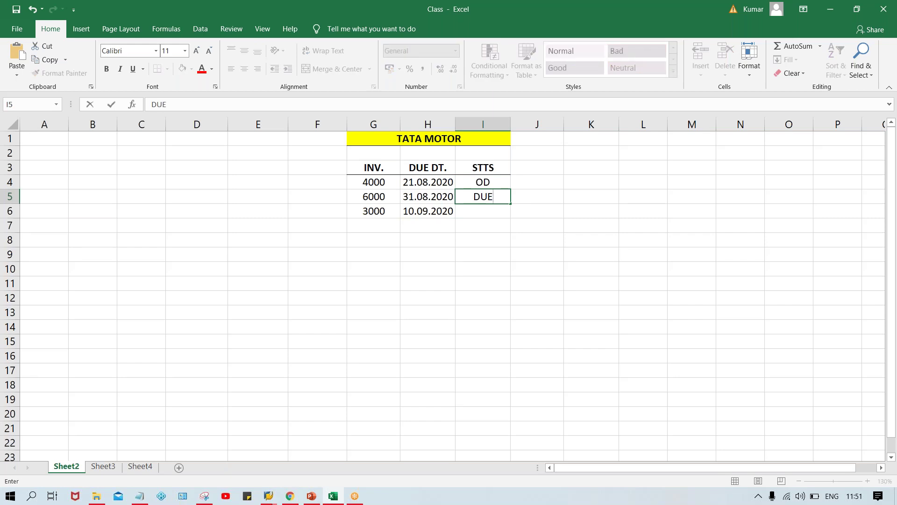
key(Return)
text(ND)
key(Return)
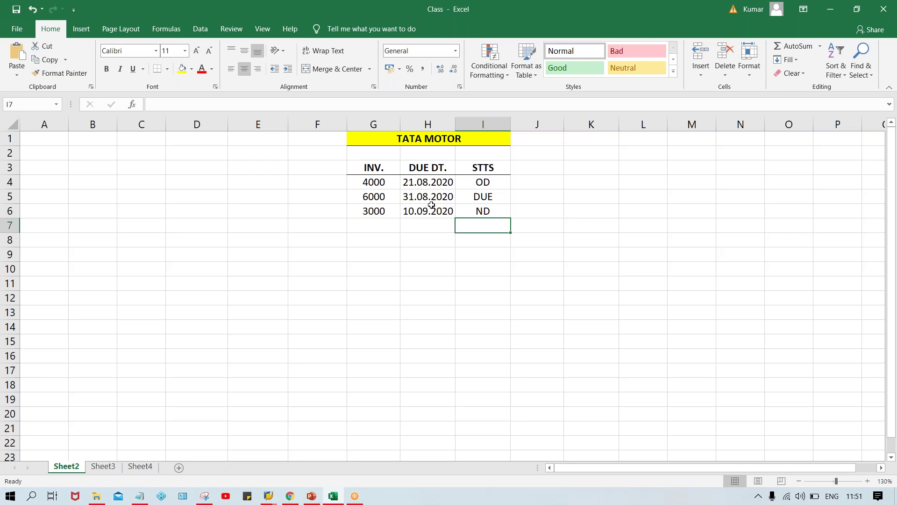
click(488, 185)
click(527, 186)
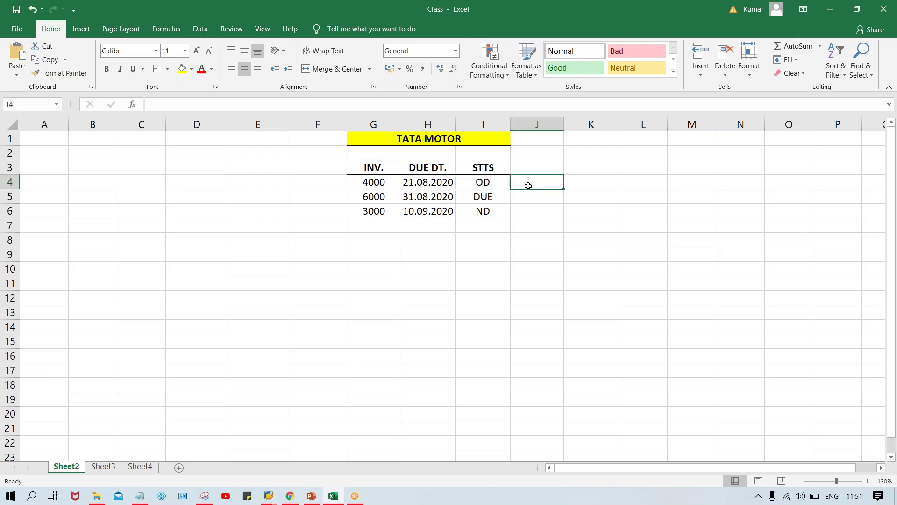
click(383, 183)
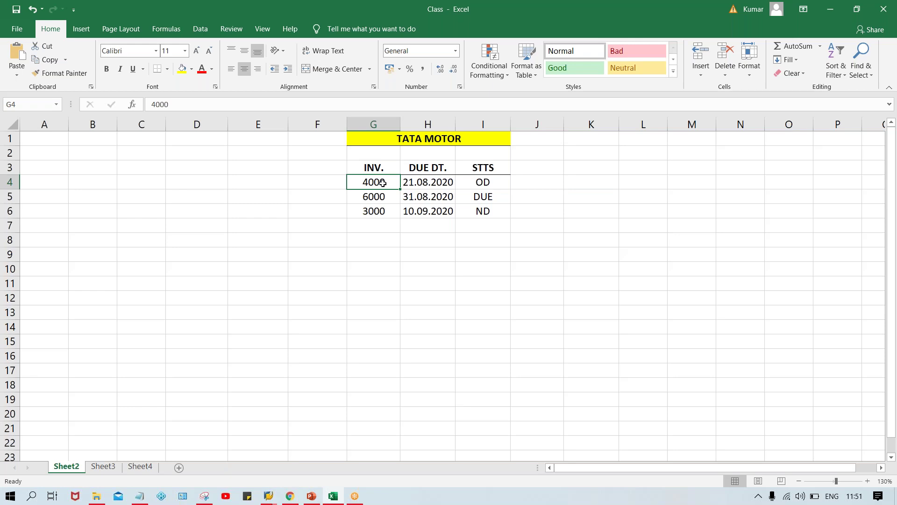
click(490, 197)
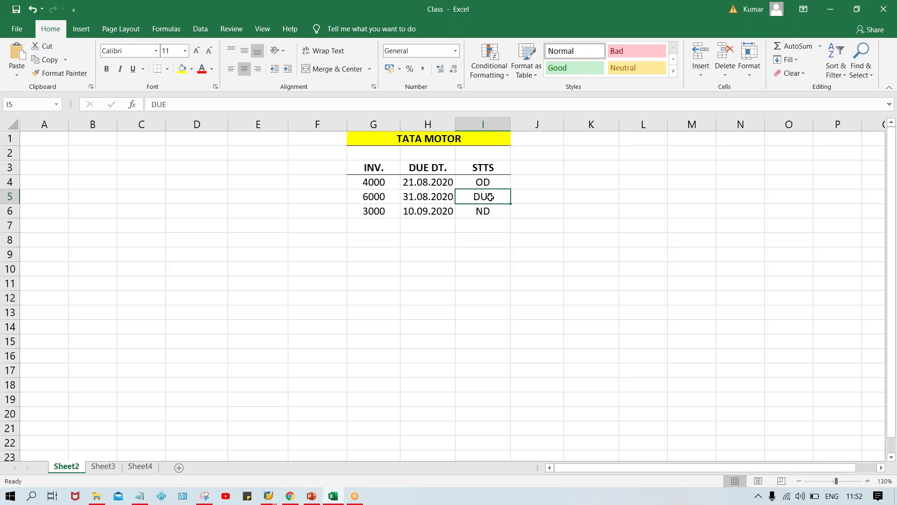
Type the header GRC DYS in J3 beside STTS and make it bold.
click(544, 167)
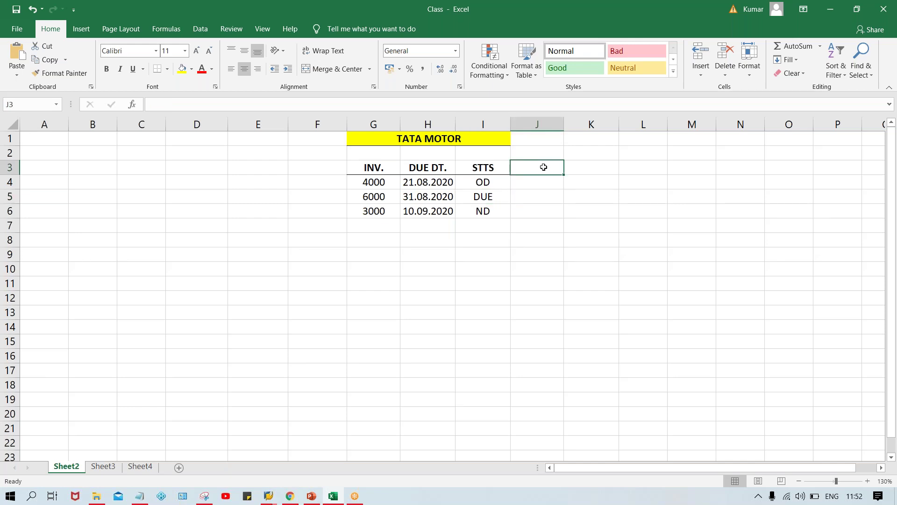
text(GRC)
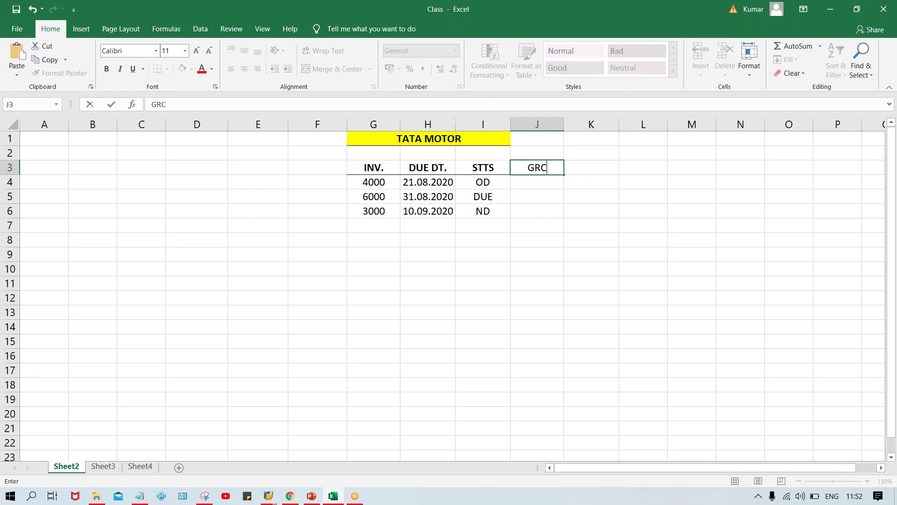
text( DYS)
key(Return)
click(529, 167)
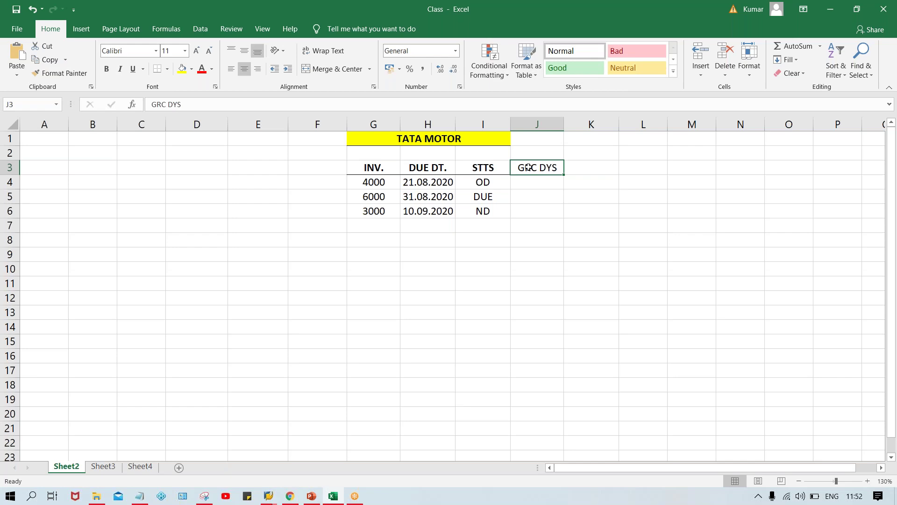
key(ctrl+b)
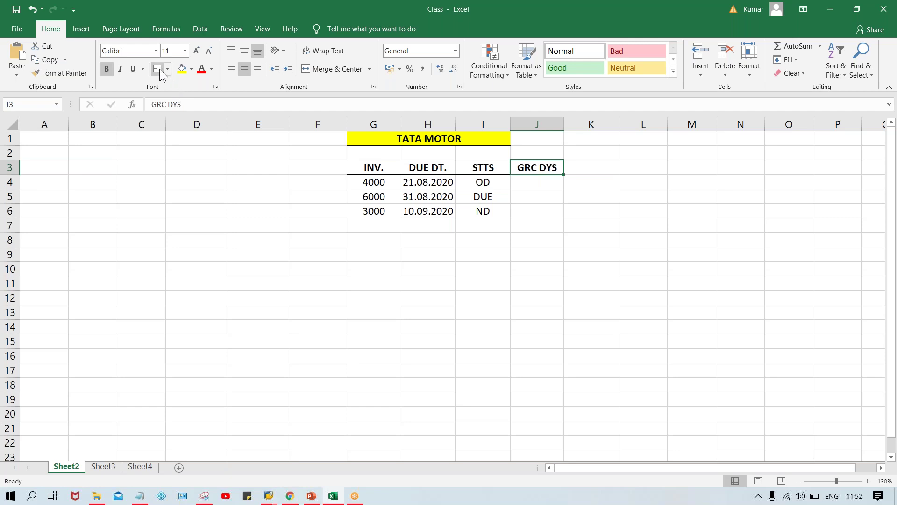
click(470, 168)
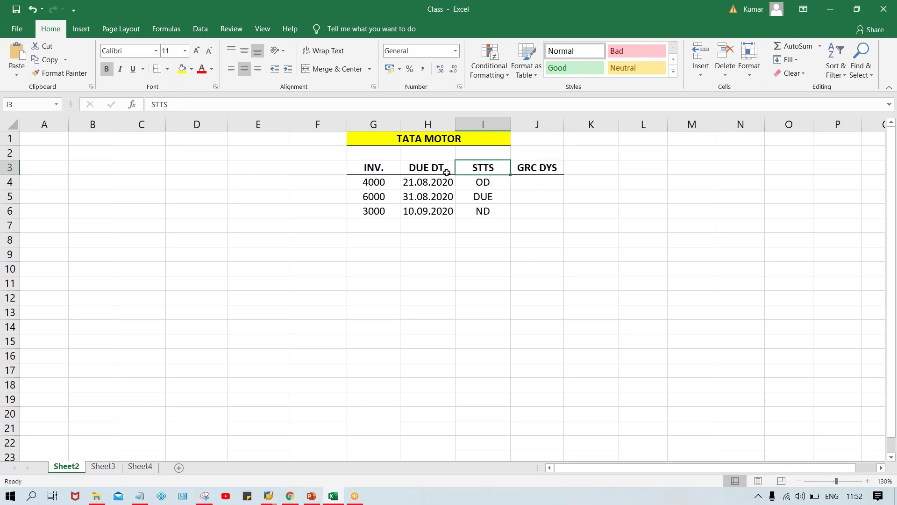
click(550, 179)
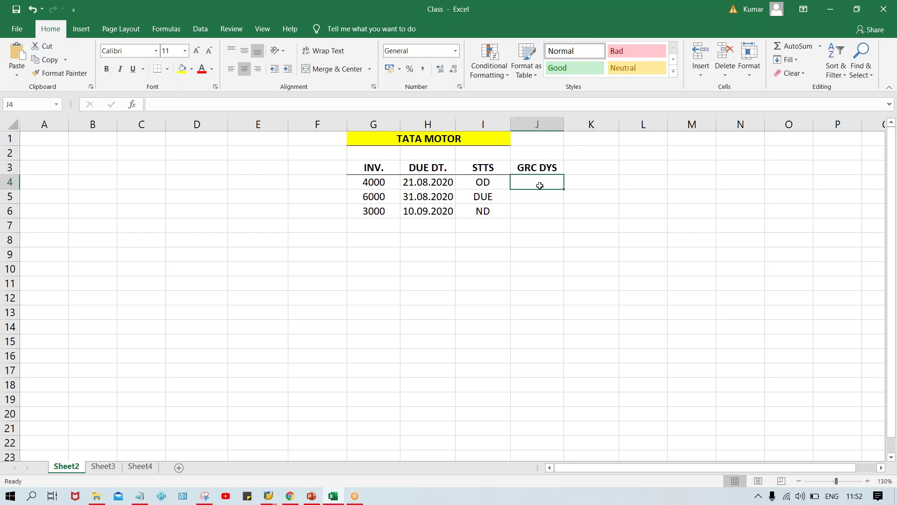
Enter 5 grace days for each of the three invoices in J4, J5 and J6.
text(5)
key(Return)
text(5)
key(Return)
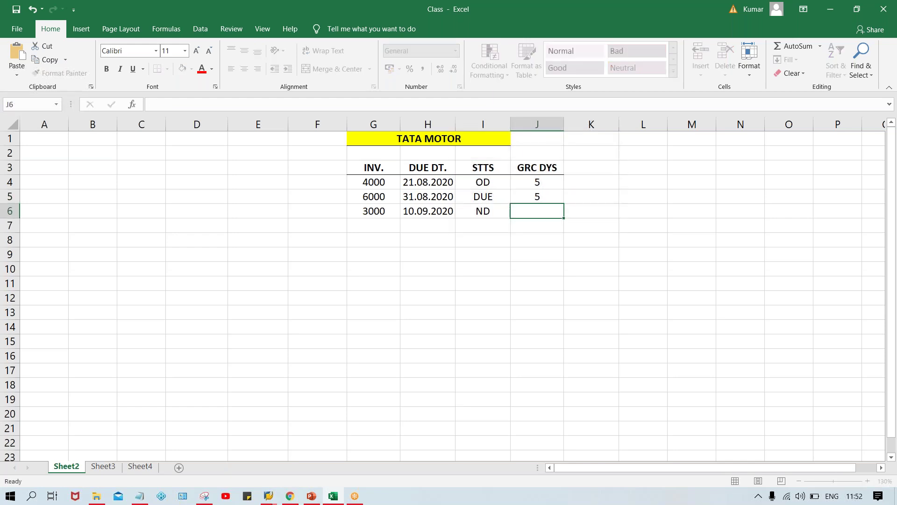
text(5)
key(Return)
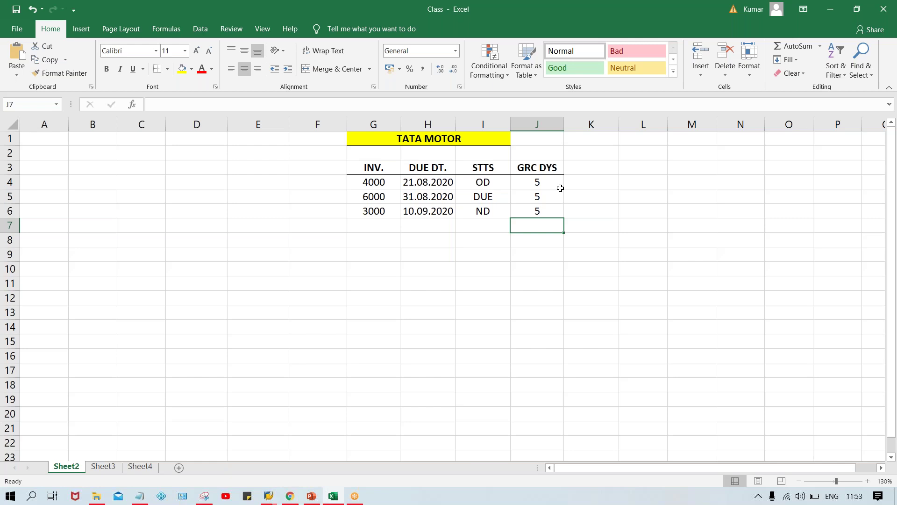
Check the grace-day values, then enter a second STTS header in K3 beside GRC DYS.
click(537, 182)
click(539, 209)
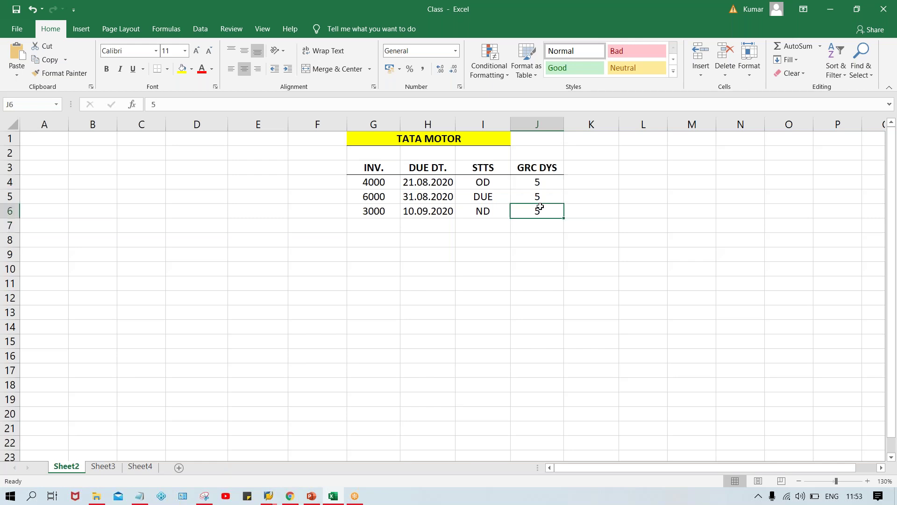
click(537, 182)
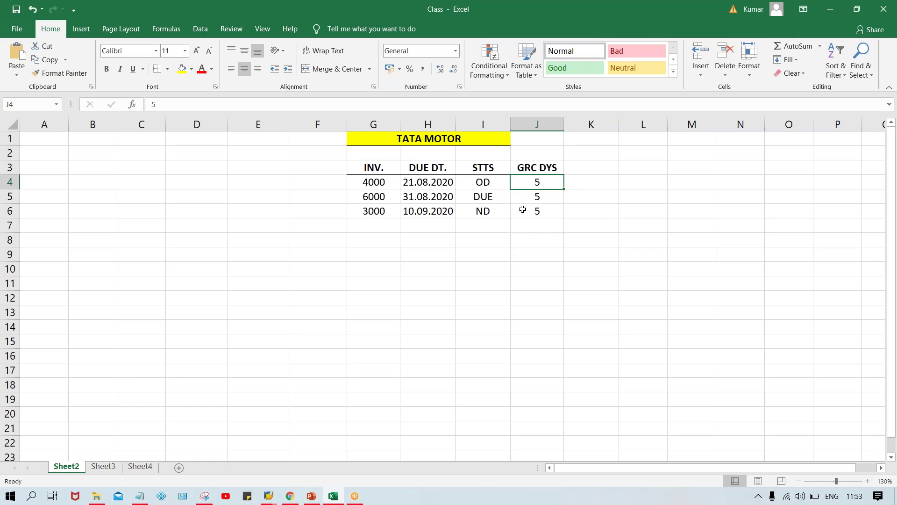
click(590, 170)
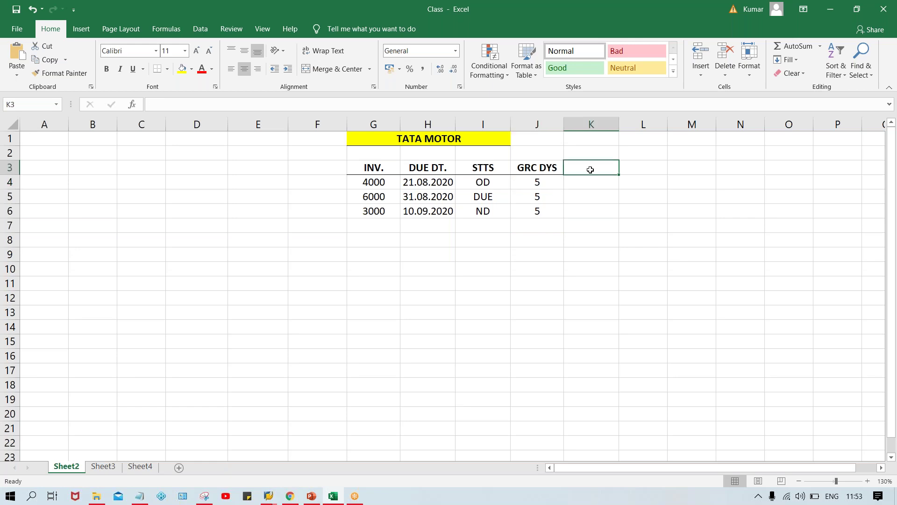
text(STTS)
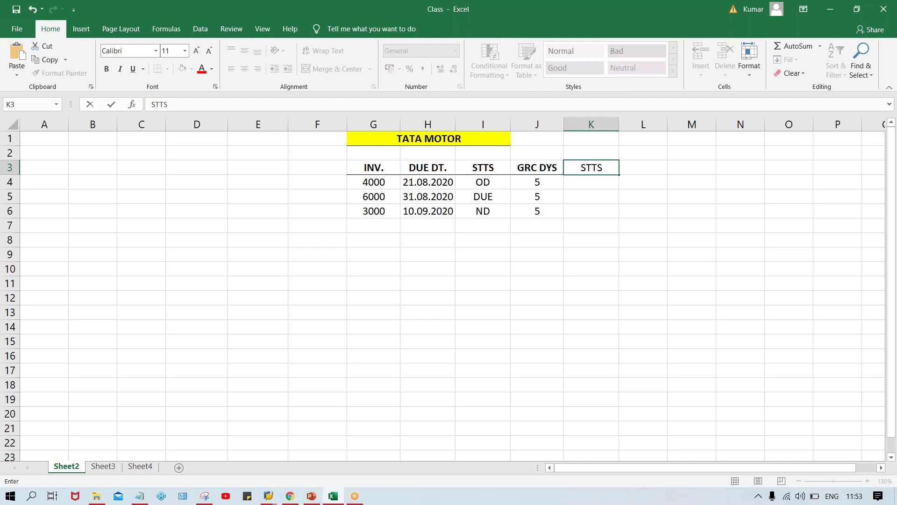
key(Return)
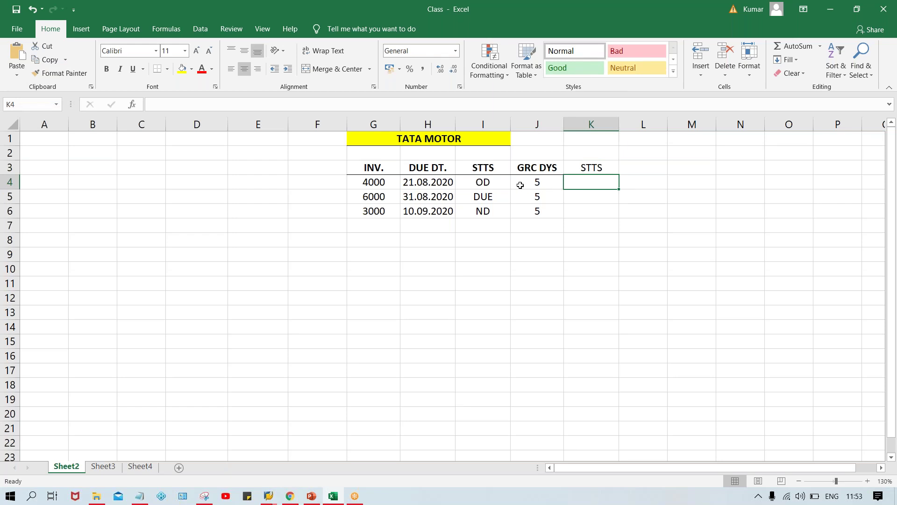
Type the header INV. NO. in F3, left of INV., and make it bold.
click(372, 183)
click(319, 172)
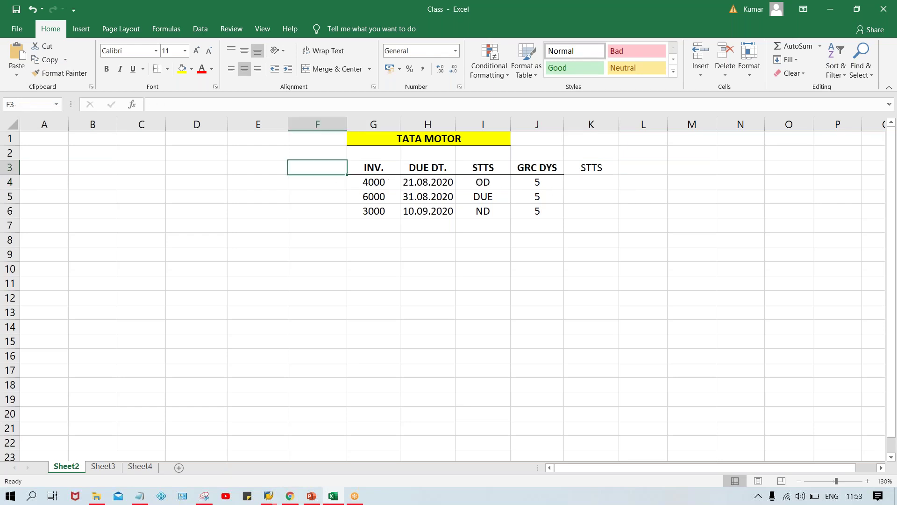
text(INV. NO)
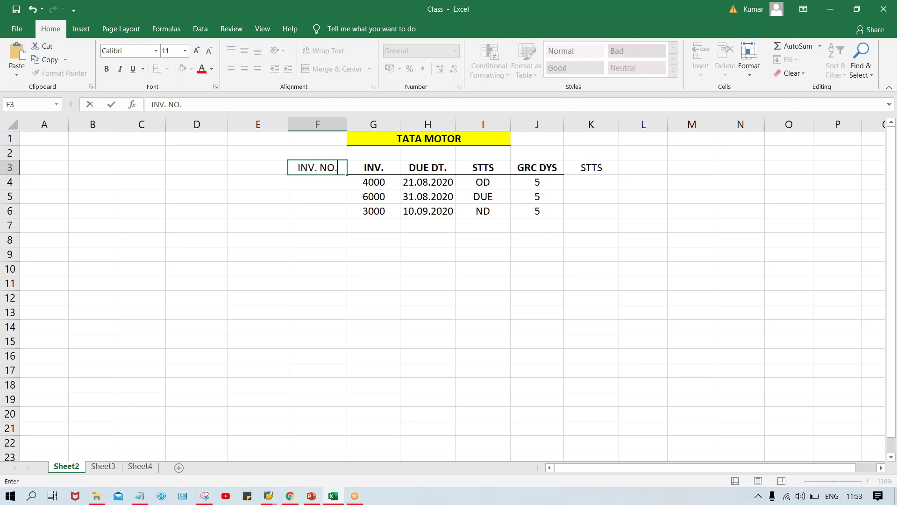
text(.)
key(Return)
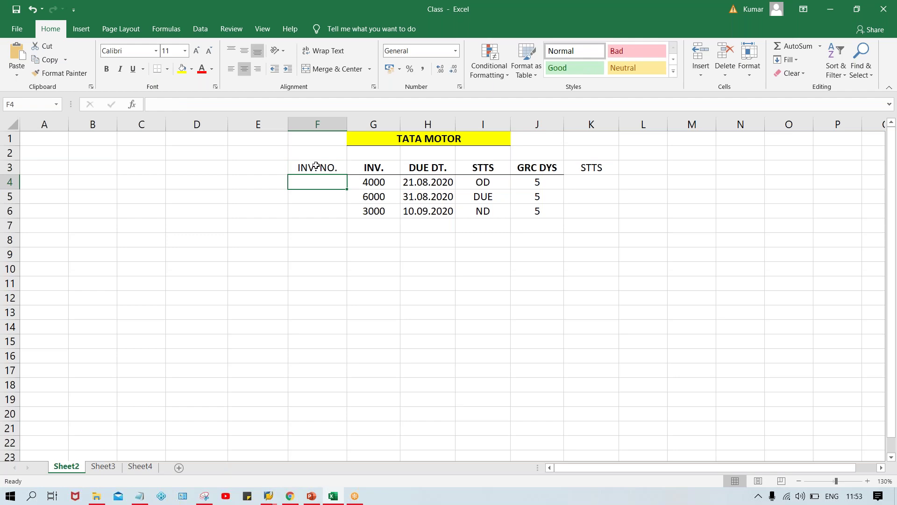
click(316, 165)
key(ctrl+b)
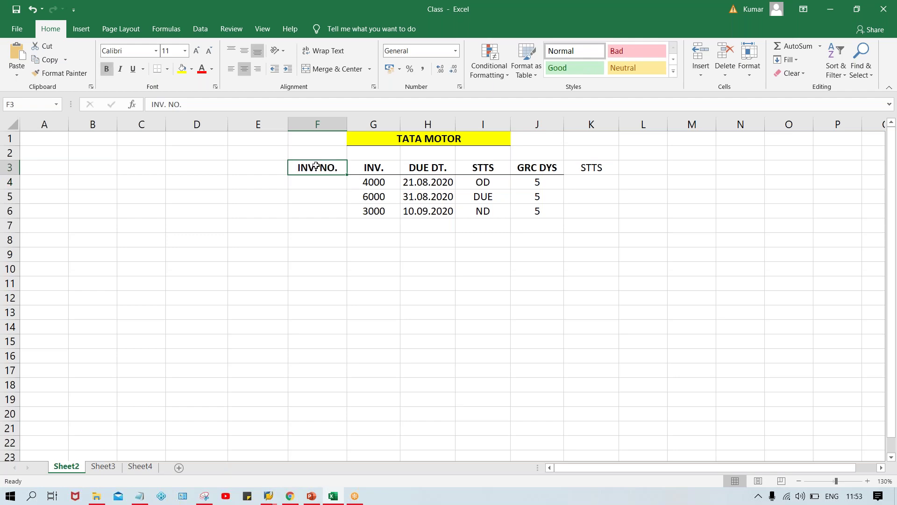
click(326, 184)
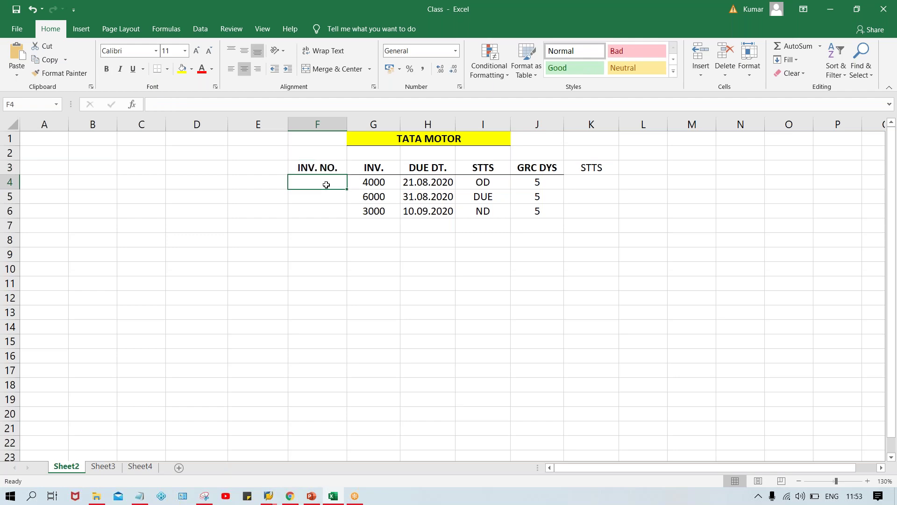
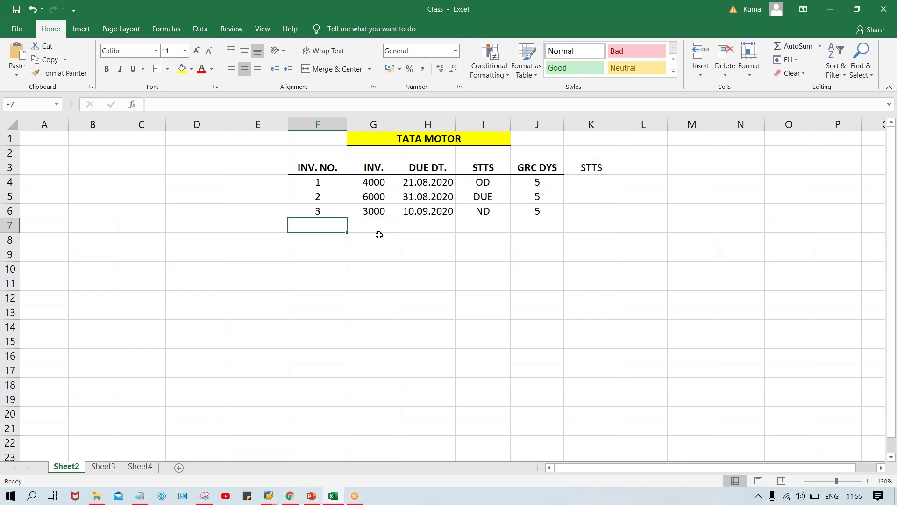
Review the invoice numbers, grace days and DUE status in the TATA MOTOR table.
click(315, 180)
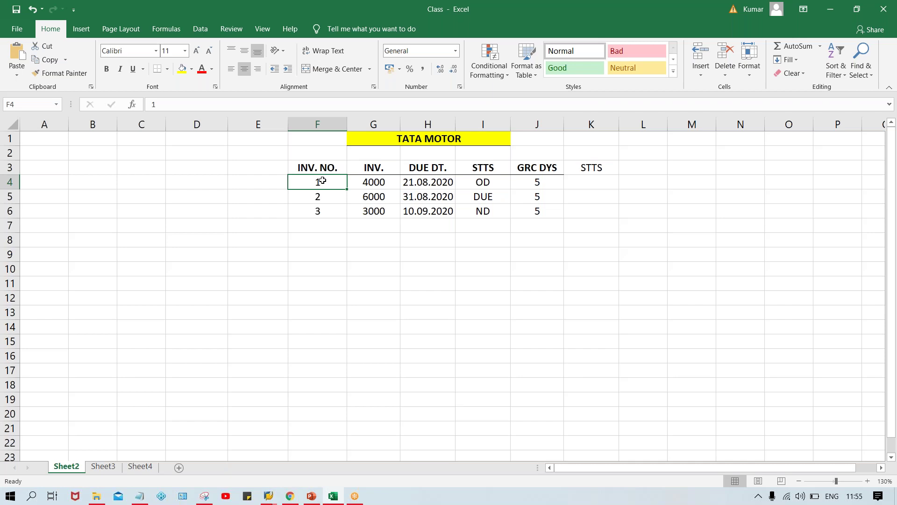
click(320, 195)
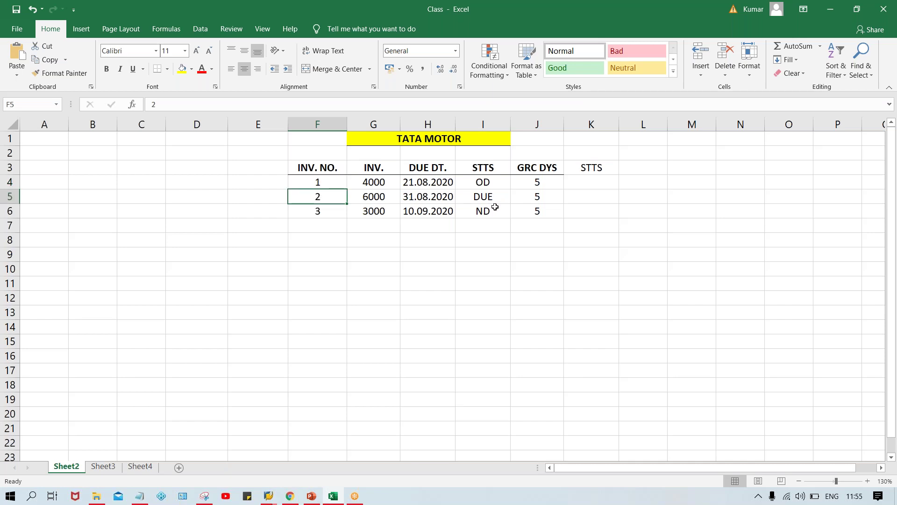
click(544, 185)
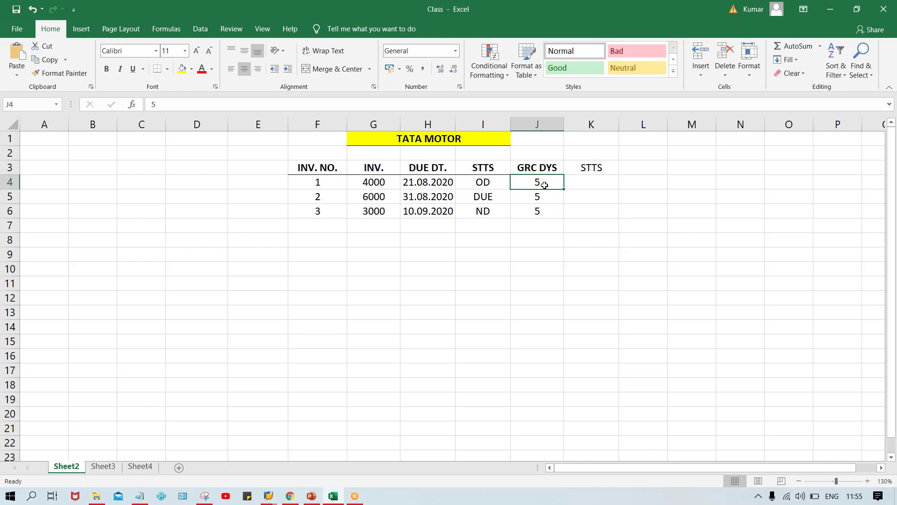
click(476, 200)
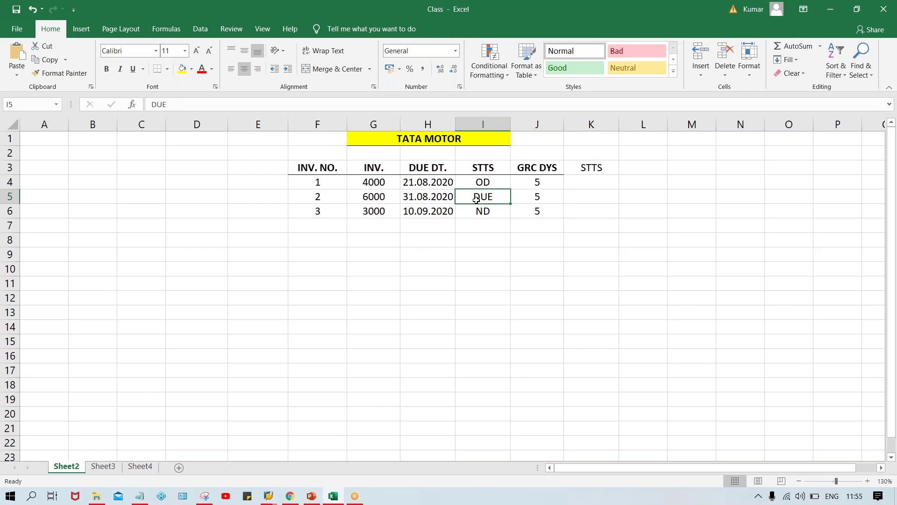
click(539, 182)
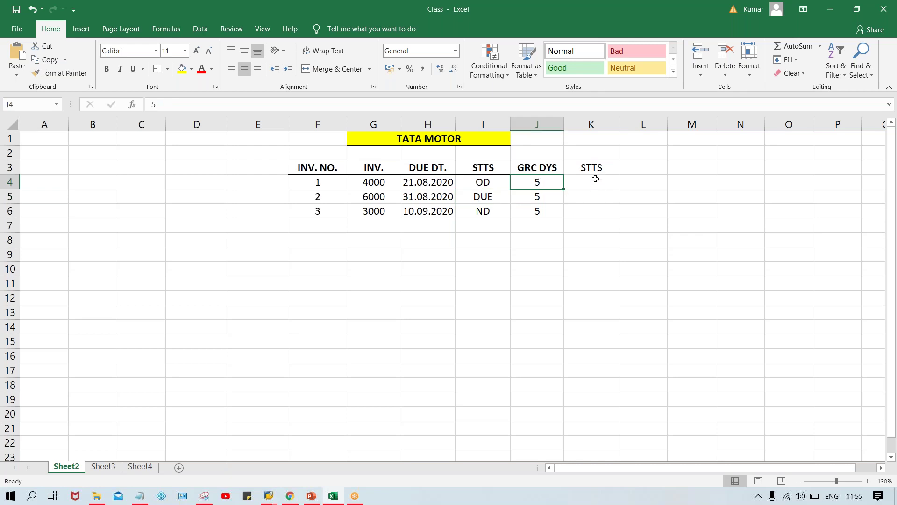
Bold the STTS heading in K3, then check the grace days and due dates.
click(586, 168)
key(ctrl+b)
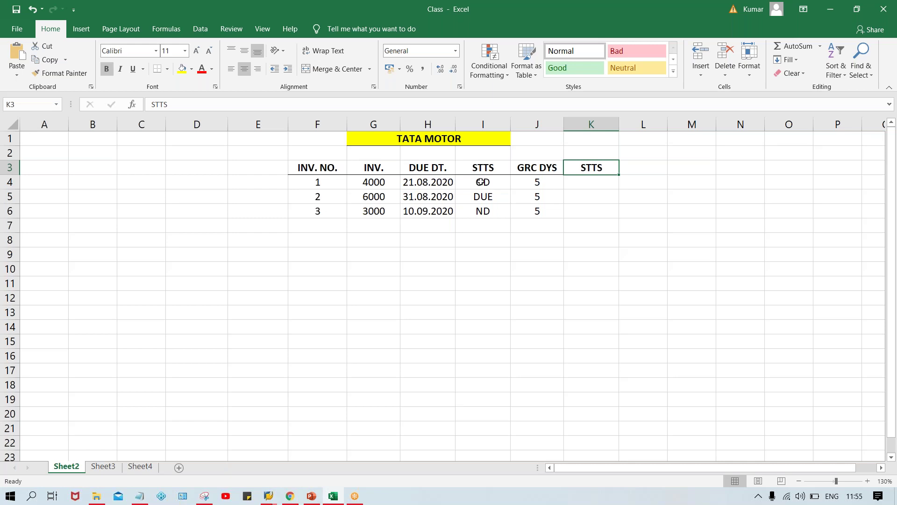
click(531, 185)
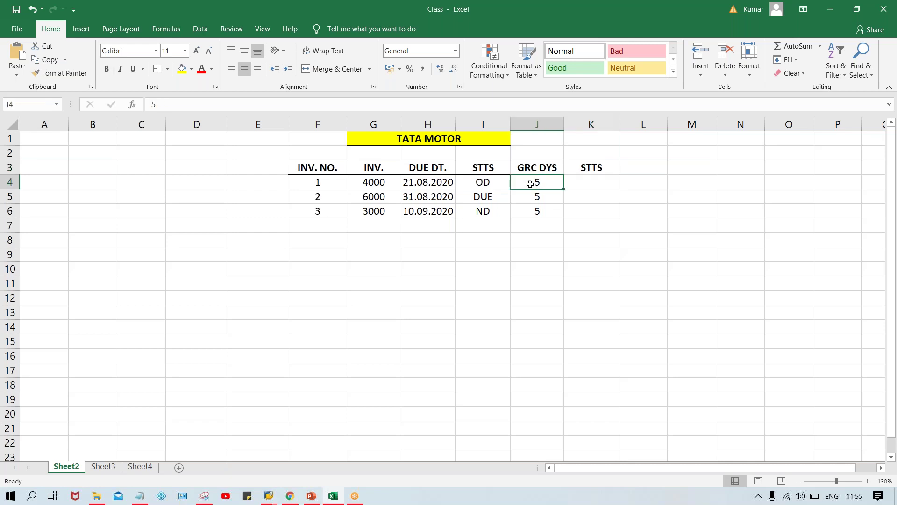
click(533, 195)
click(538, 212)
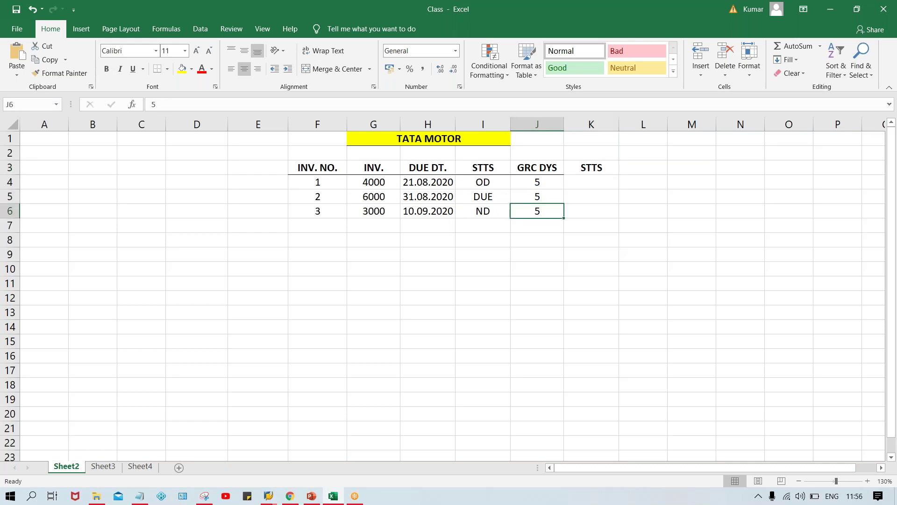
click(416, 182)
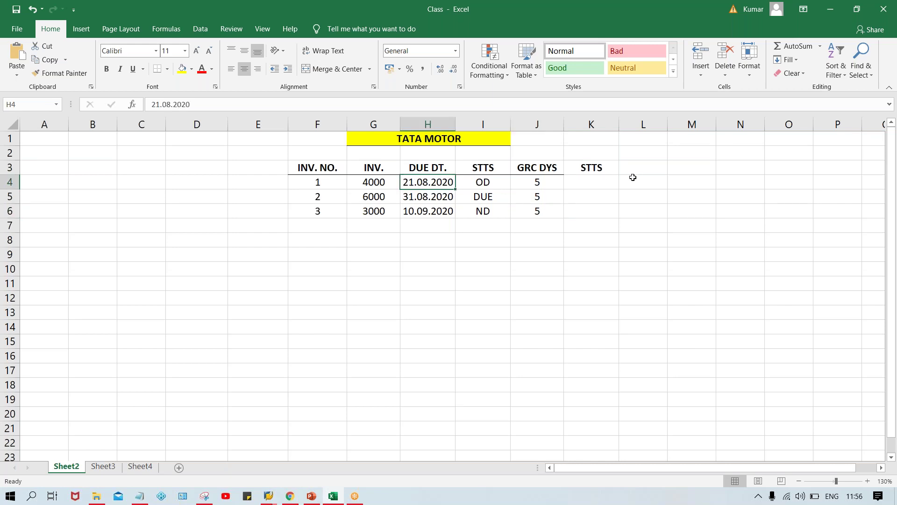
click(586, 182)
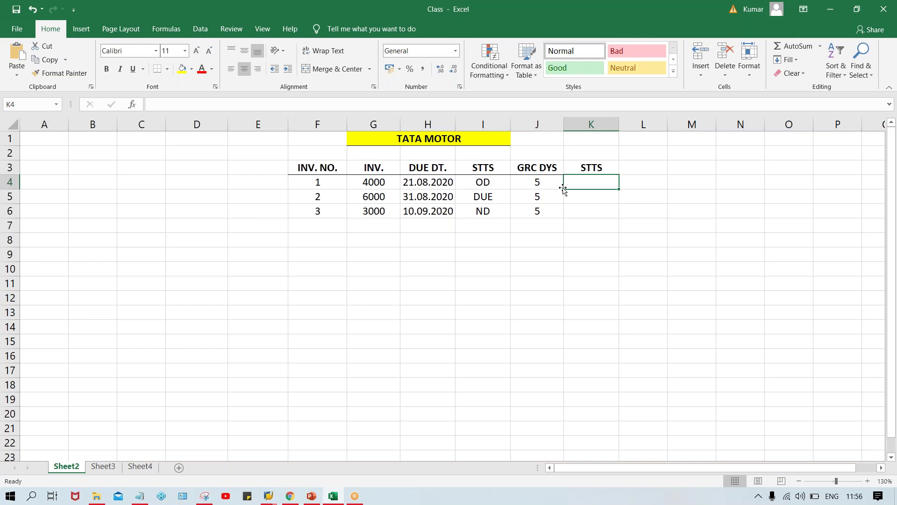
Enter 26.08.2020 in K4 as invoice 1's STTS date.
text(26.08.2020)
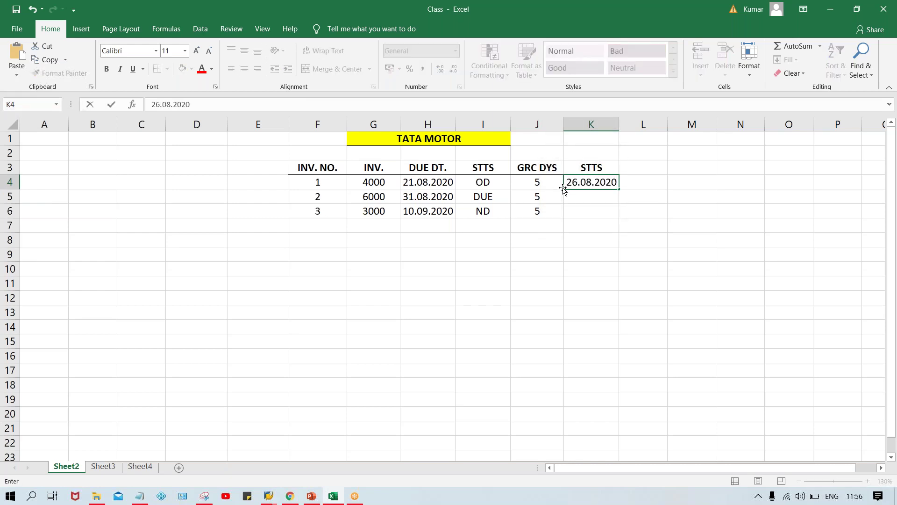
key(Return)
click(432, 182)
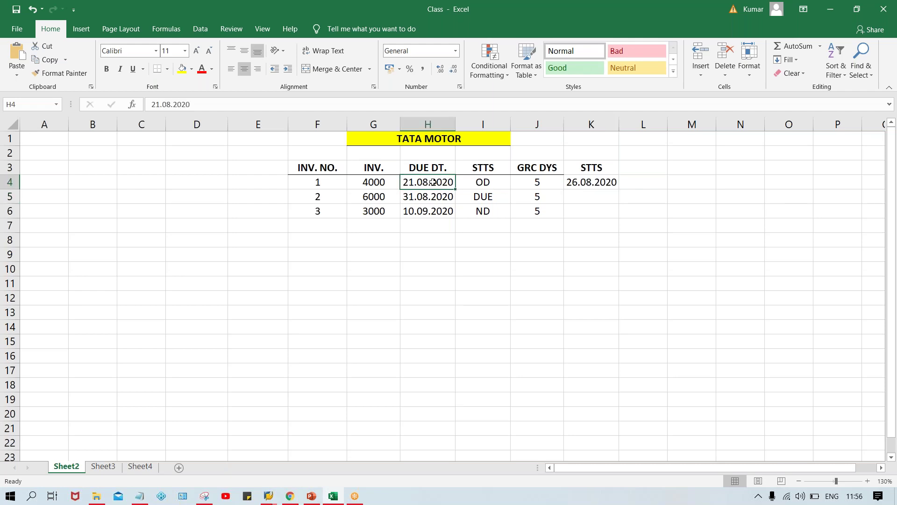
drag(433, 181, 481, 181)
click(585, 184)
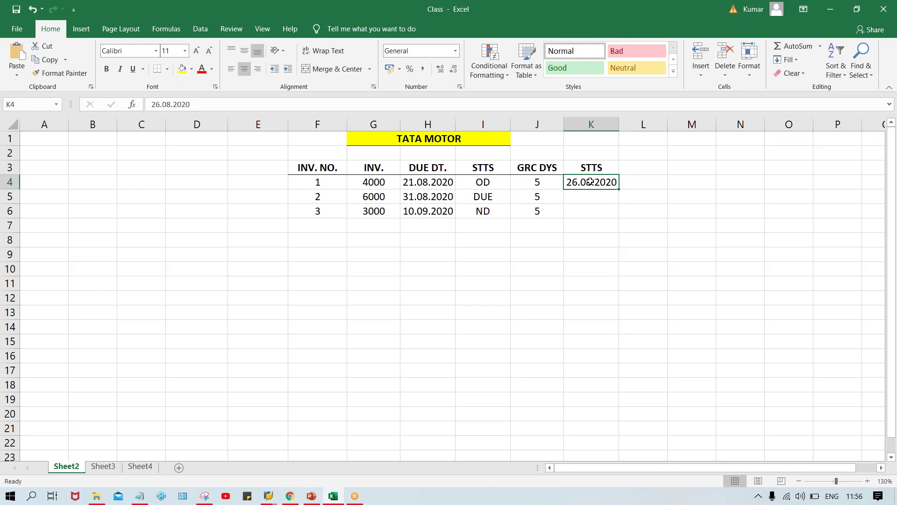
click(377, 183)
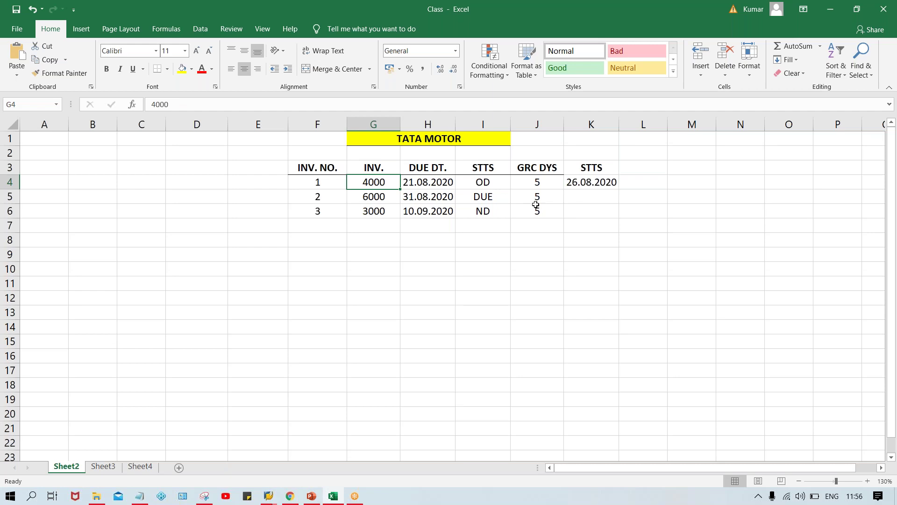
click(486, 197)
Enter 05.08.2020 in K5 as invoice 2's STTS date.
click(588, 197)
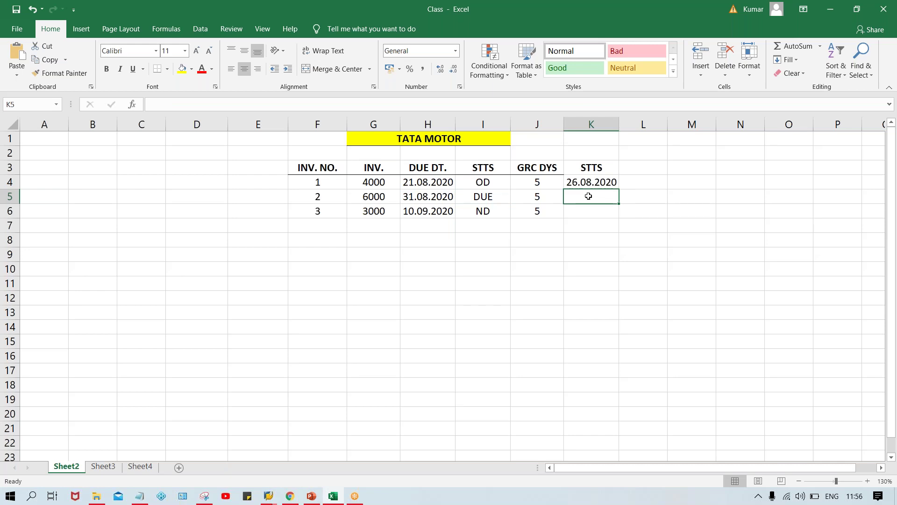
text(05.0)
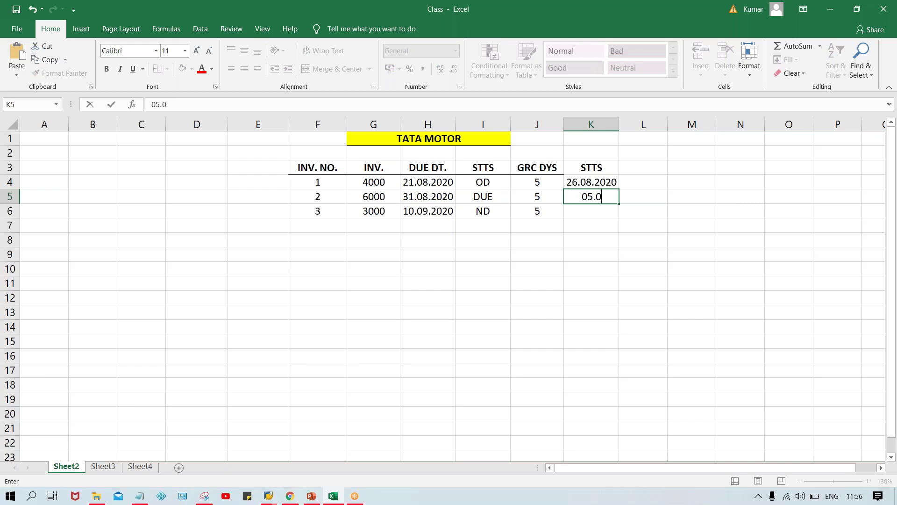
text(8.2020)
key(Return)
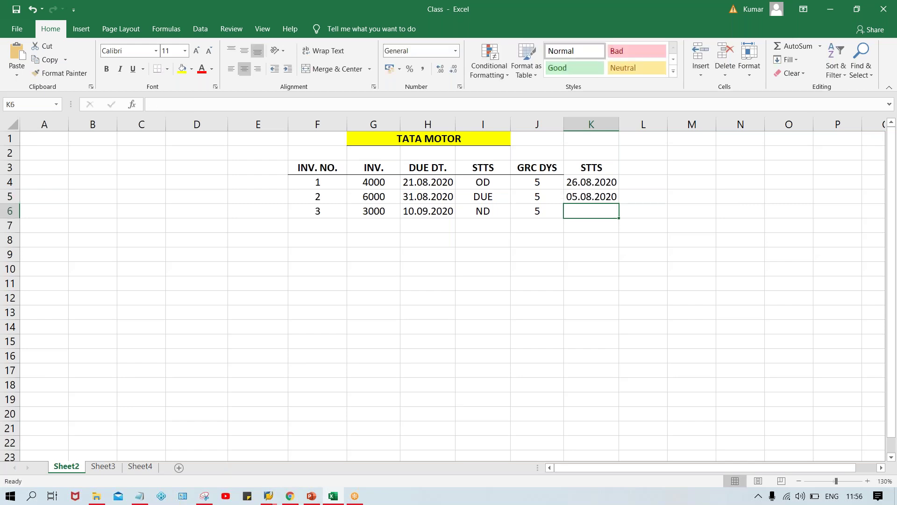
click(584, 198)
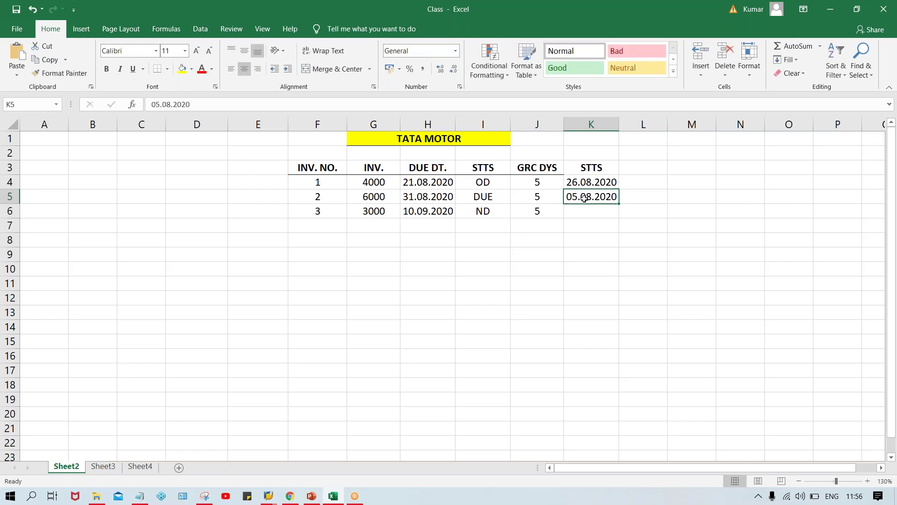
click(416, 209)
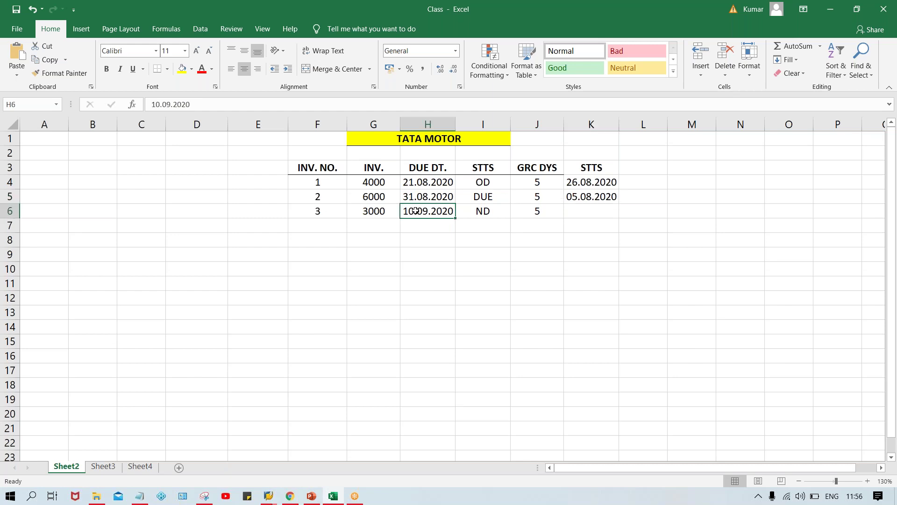
Enter 15.09.2020 in K6 as invoice 3's STTS date.
click(587, 214)
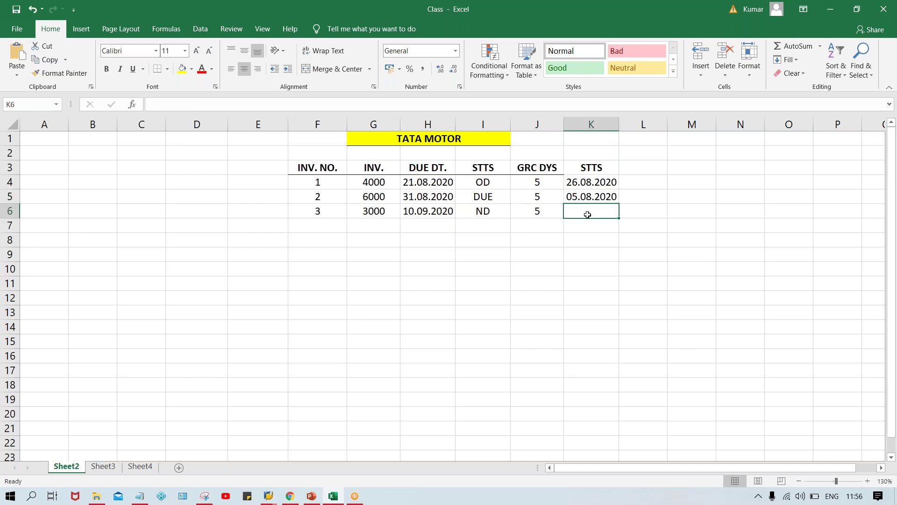
text(15.0)
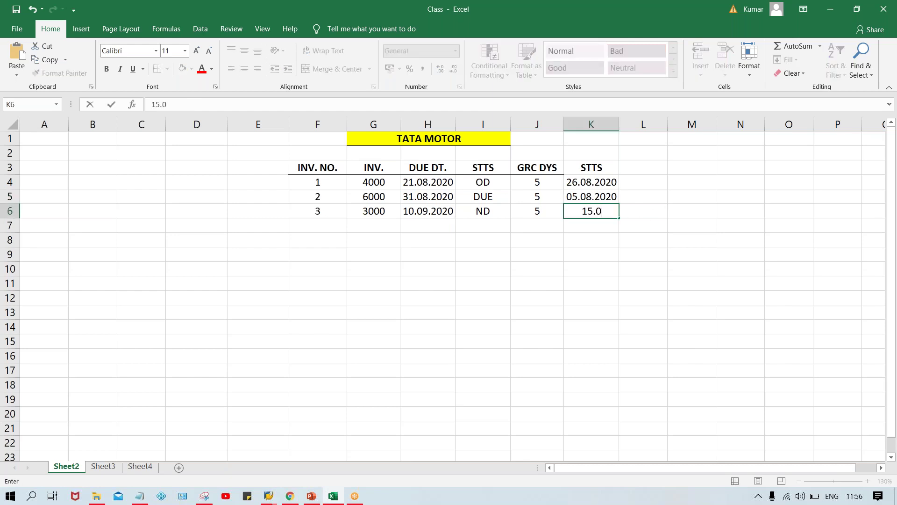
text(9.2020)
key(Return)
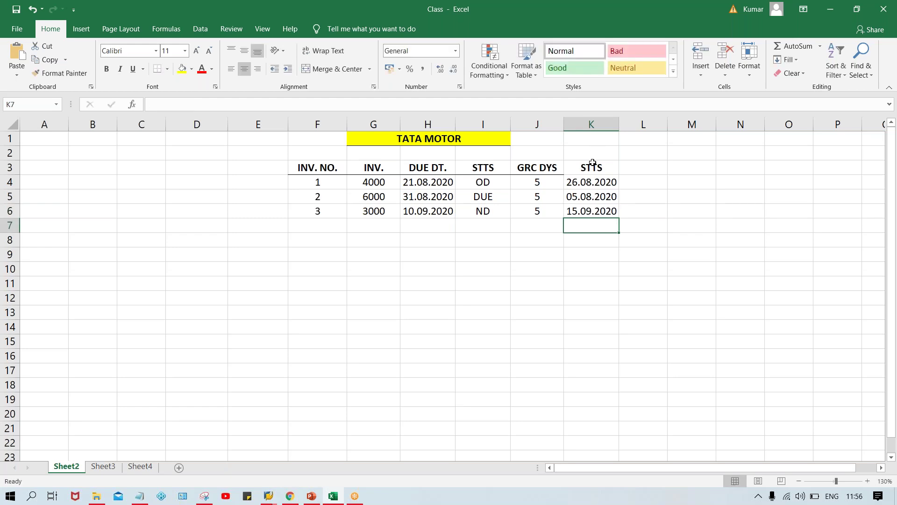
click(592, 164)
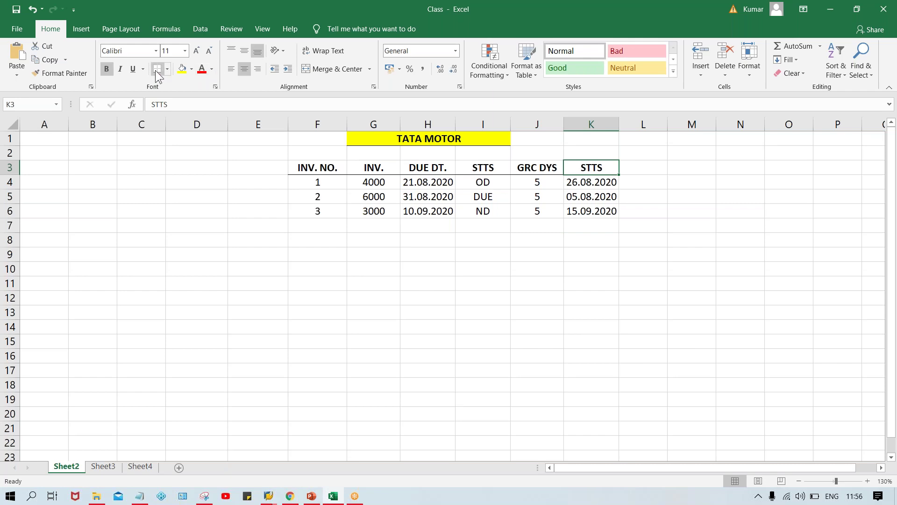
click(524, 340)
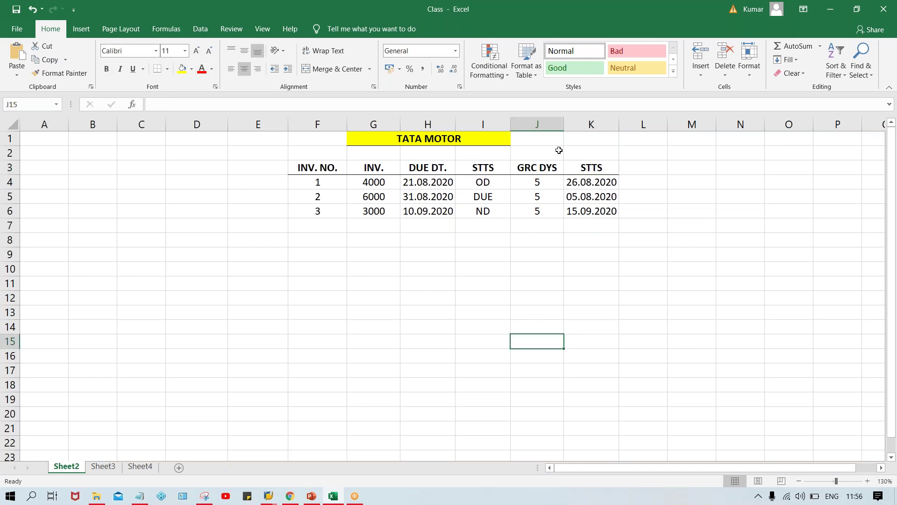
drag(534, 181, 541, 203)
drag(304, 171, 589, 198)
click(590, 197)
drag(303, 167, 596, 210)
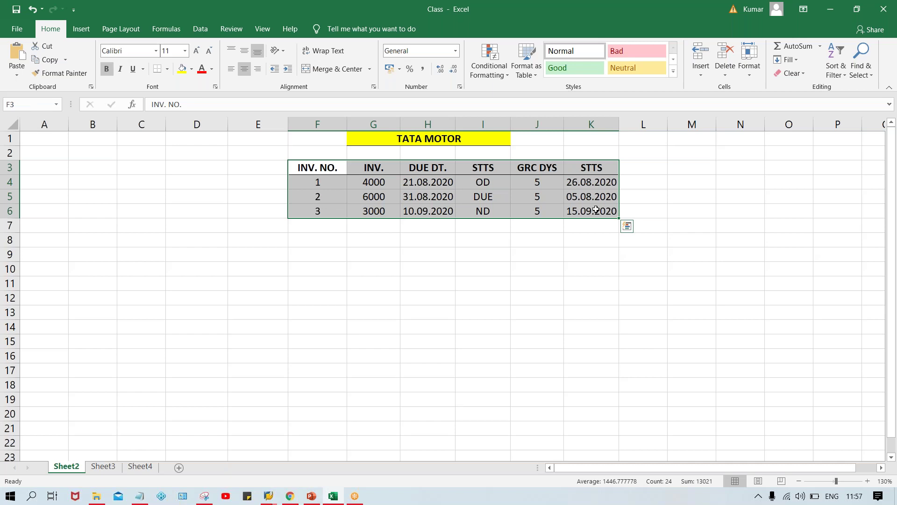
key(ctrl+c)
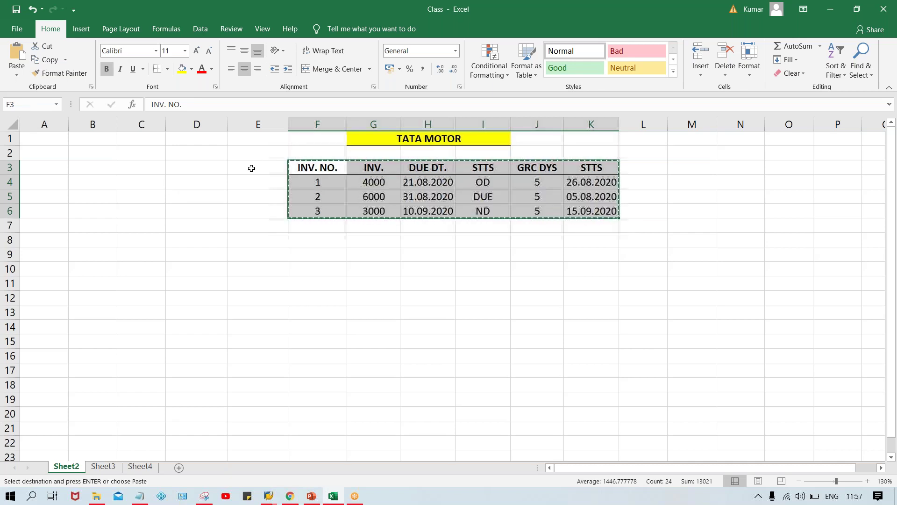
click(251, 168)
key(ctrl+v)
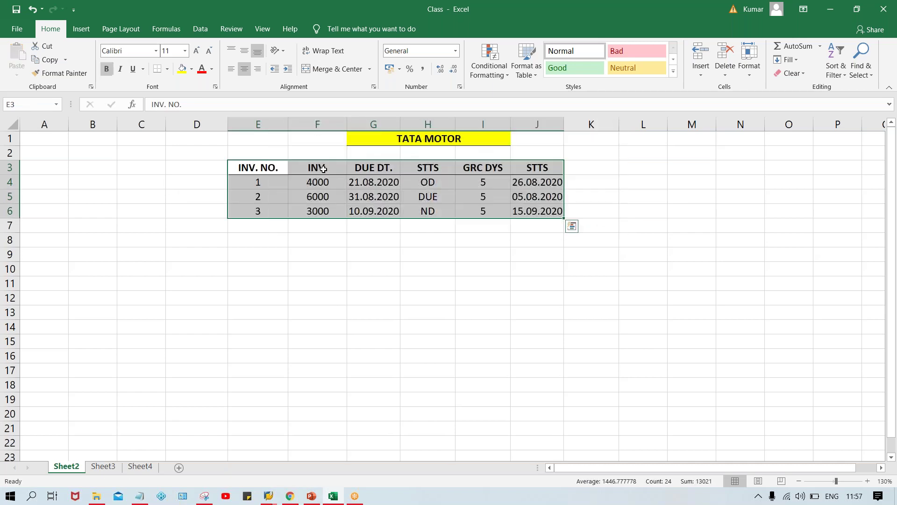
click(543, 195)
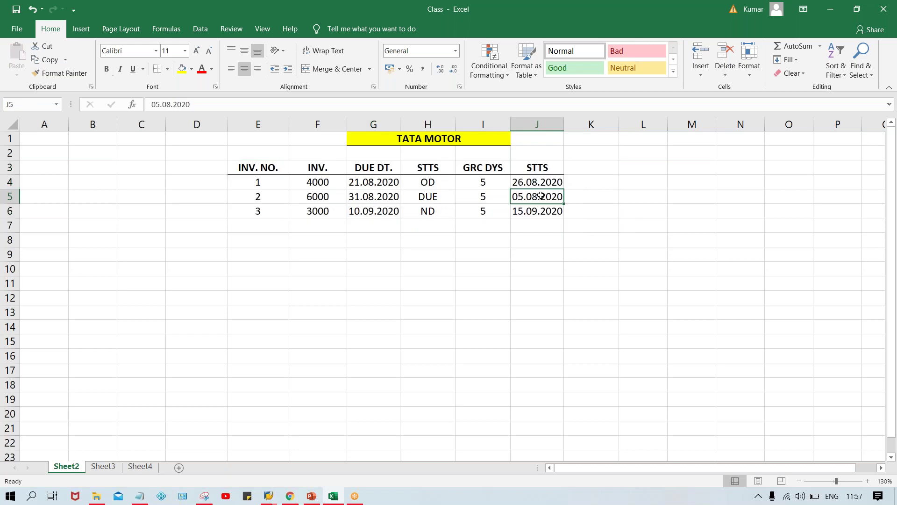
drag(564, 125, 566, 128)
click(546, 170)
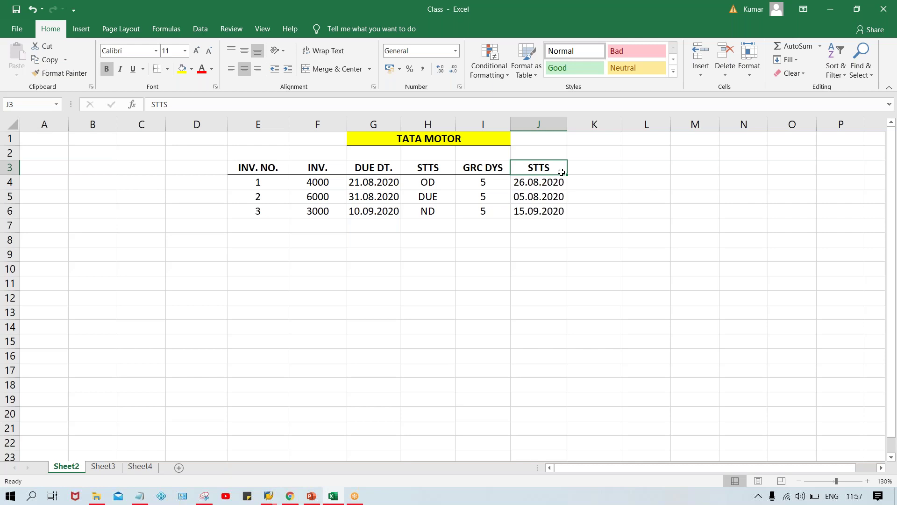
click(535, 183)
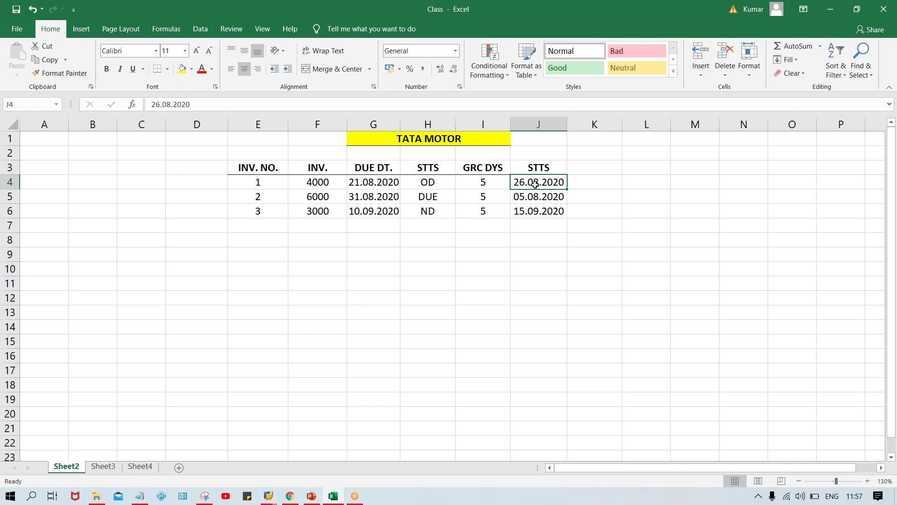
drag(248, 182, 547, 187)
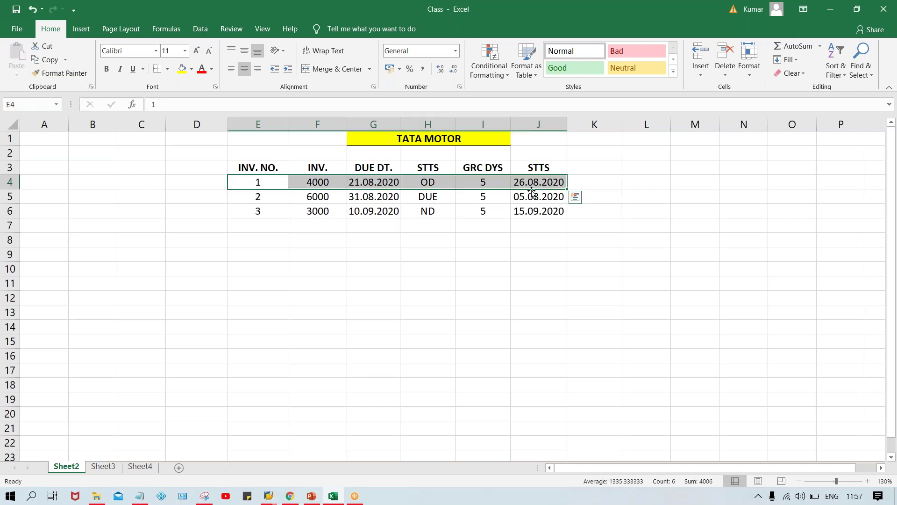
click(450, 256)
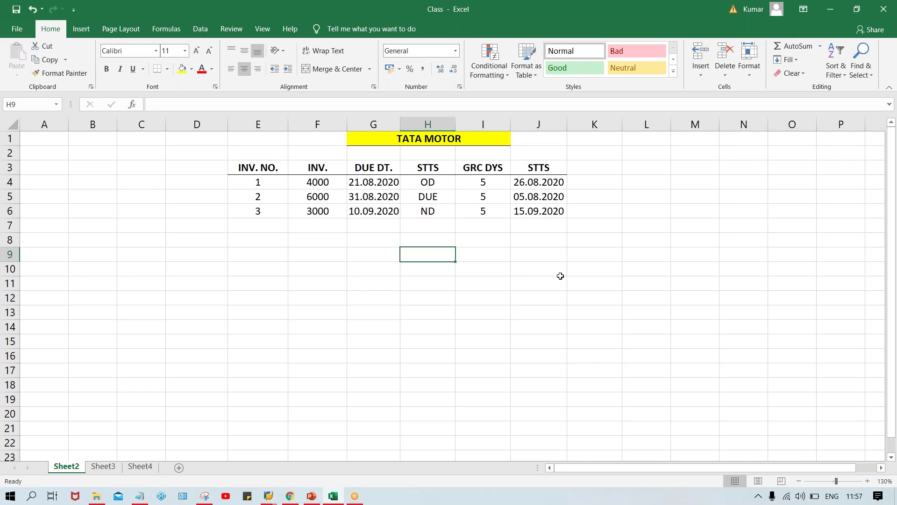
click(591, 171)
Enter 31.08.2020 as the K3 heading and select the whole table E3:K6.
text(31.08.2020)
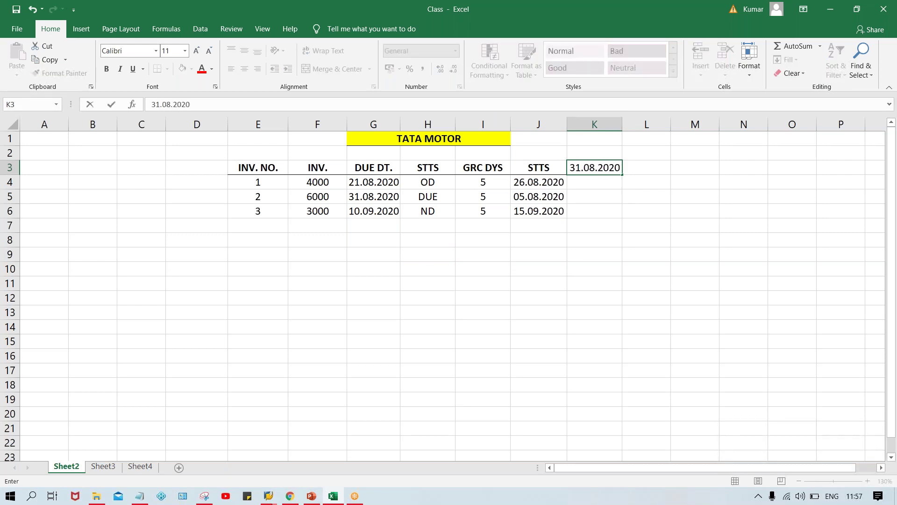
key(Return)
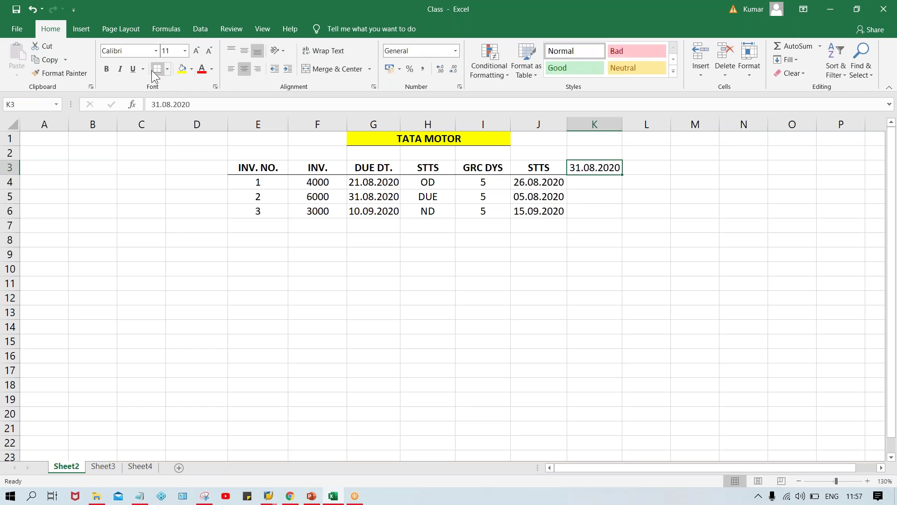
click(590, 187)
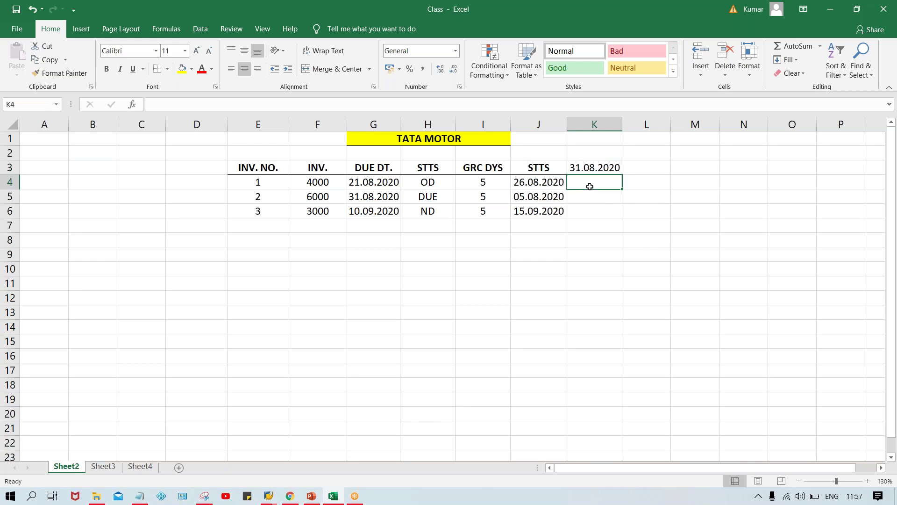
drag(250, 166, 614, 209)
Move the invoice table so it starts at cell C3.
key(ctrl+c)
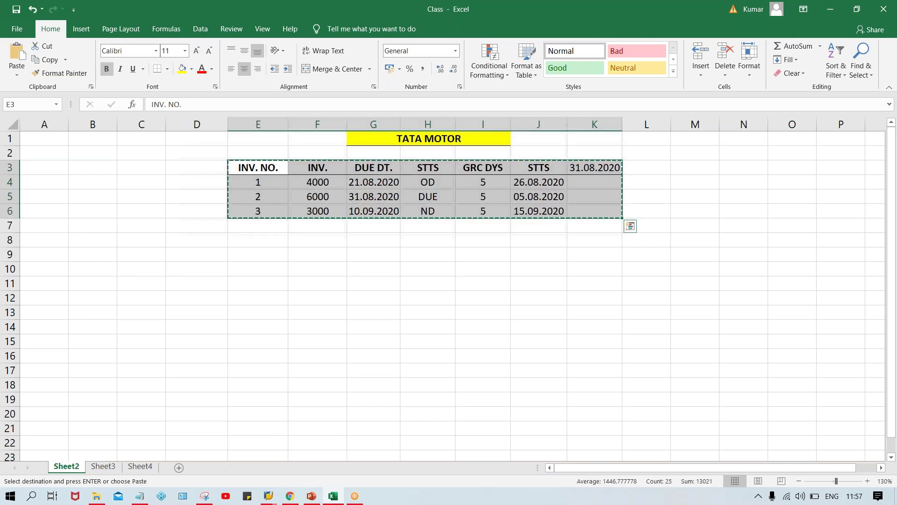
click(139, 164)
key(ctrl+v)
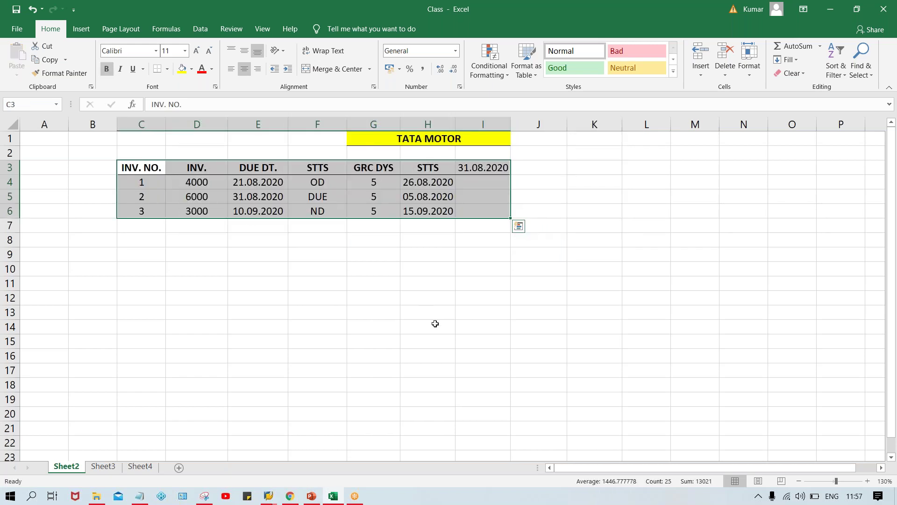
click(435, 323)
Move the 31.08.2020 date from I3 up to I2, leaving I3 empty.
click(496, 167)
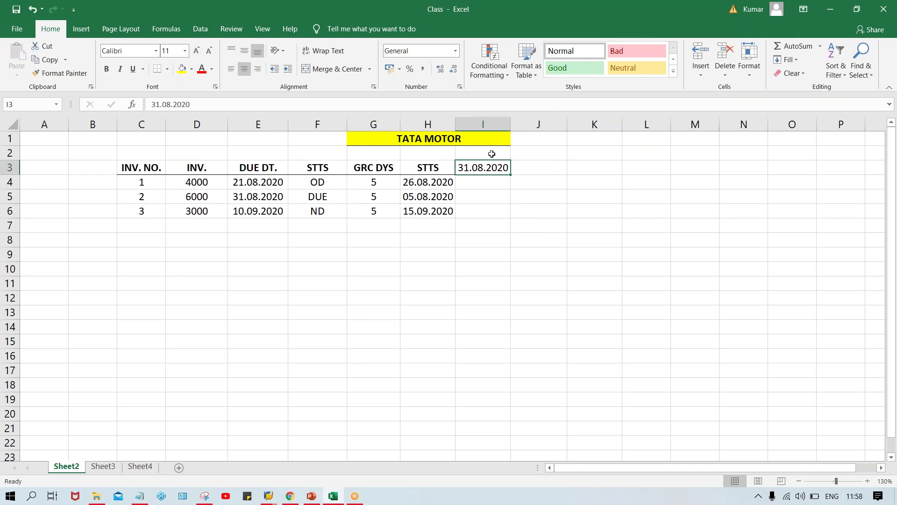
click(491, 154)
click(481, 168)
key(ctrl+c)
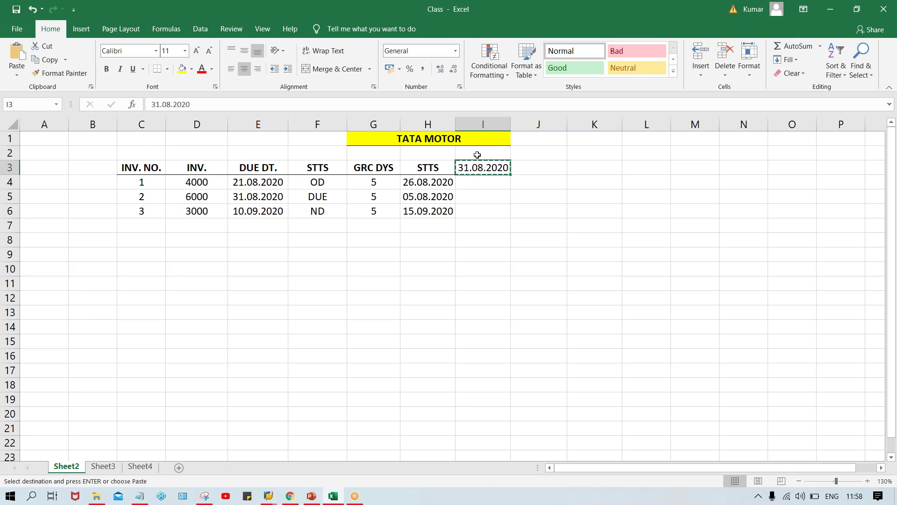
click(477, 154)
key(ctrl+v)
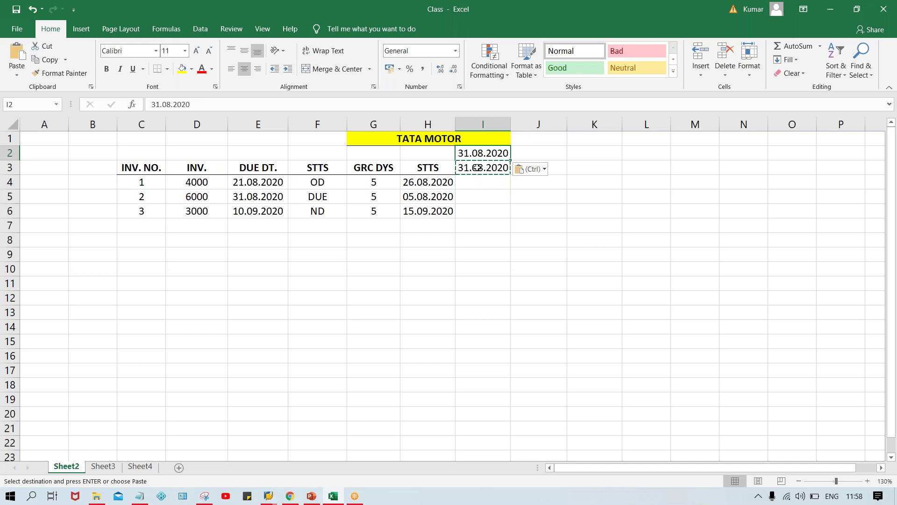
click(476, 167)
key(Delete)
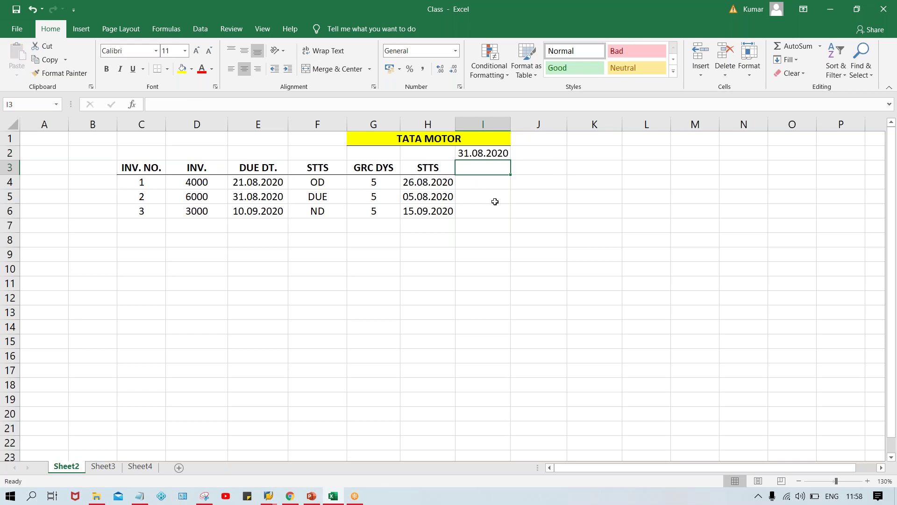
Enter SELC. in I4 for invoice 1.
click(493, 199)
click(482, 171)
click(472, 184)
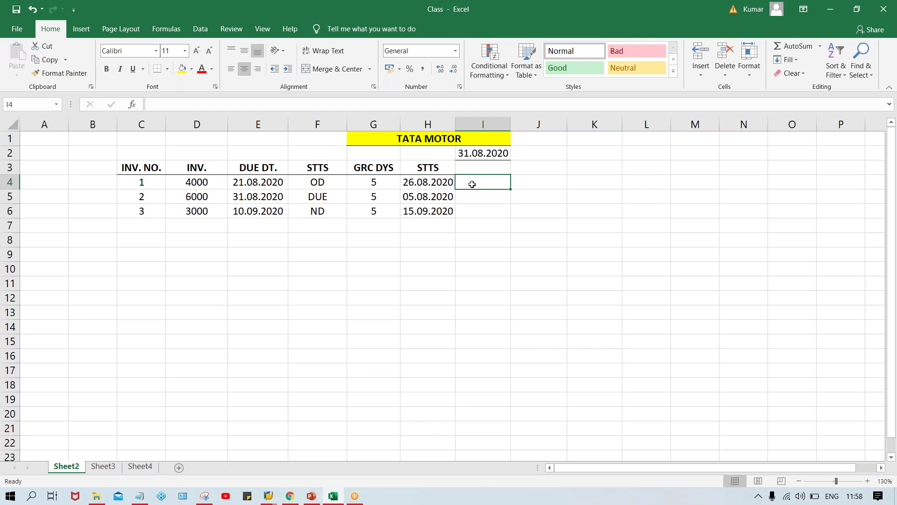
text(SEL)
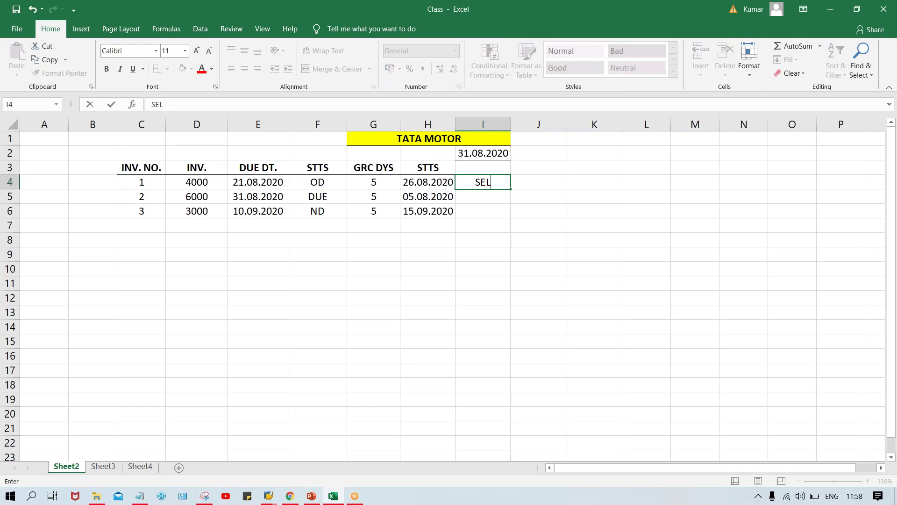
text(C.)
key(Return)
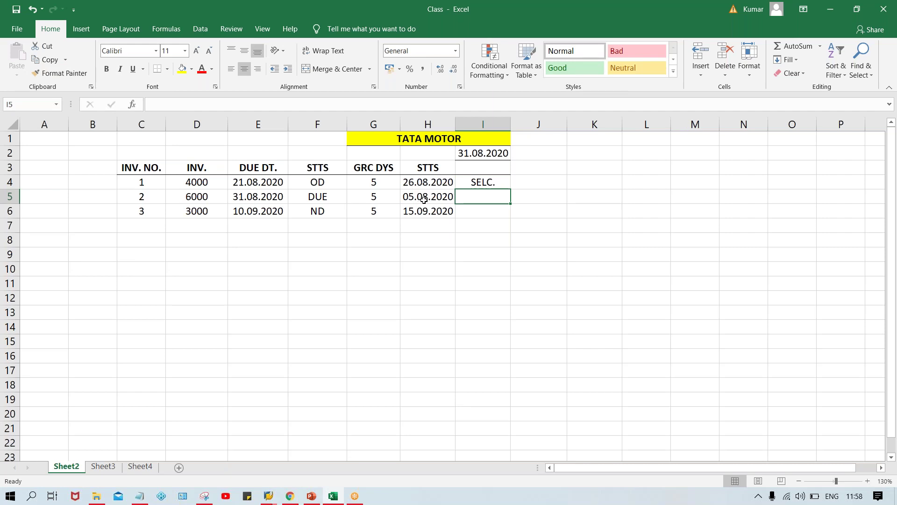
Enter NOT SELC. in I5 and I6 for invoices 2 and 3, checking their status dates.
text(N)
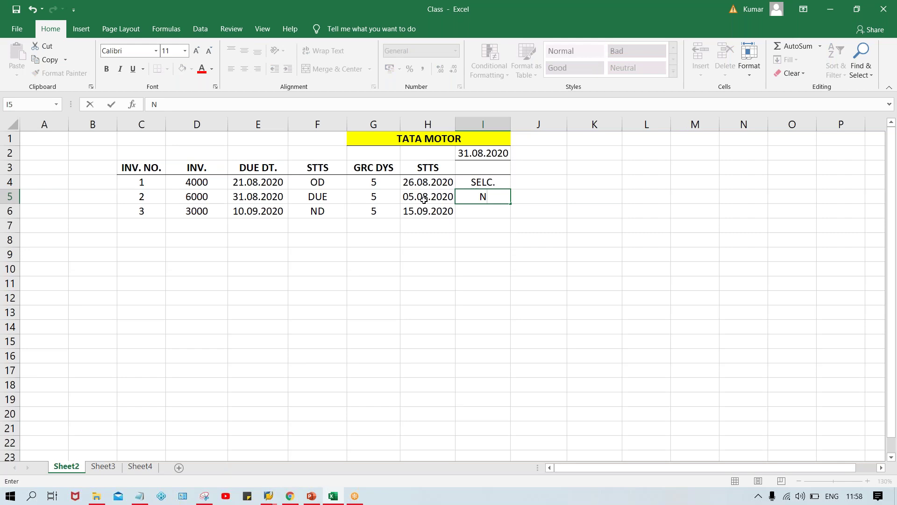
text(OT SEC)
key(BackSpace)
text(LC.)
key(Return)
text(N)
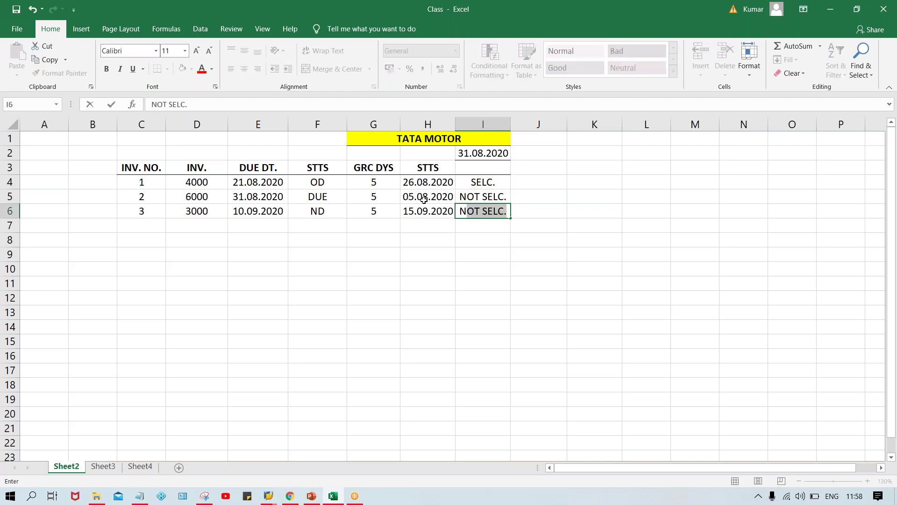
key(ctrl+Return)
click(414, 211)
click(419, 195)
click(440, 183)
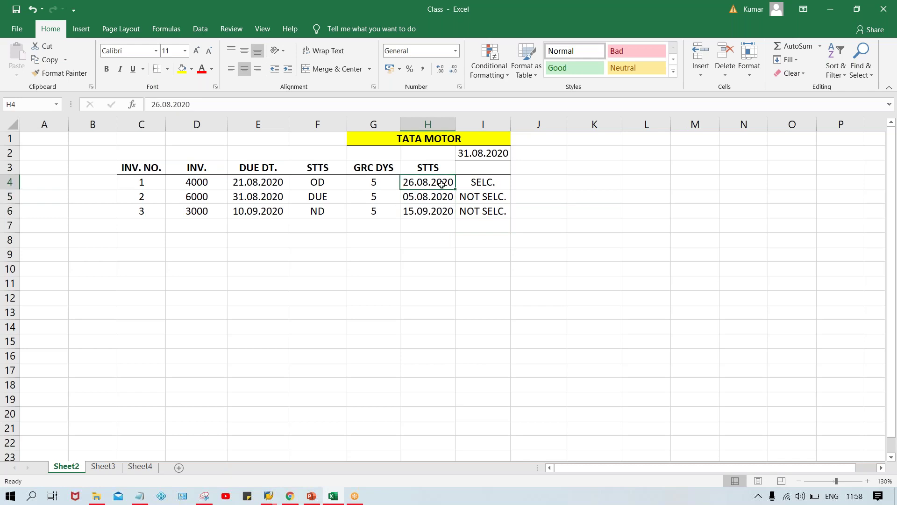
click(490, 182)
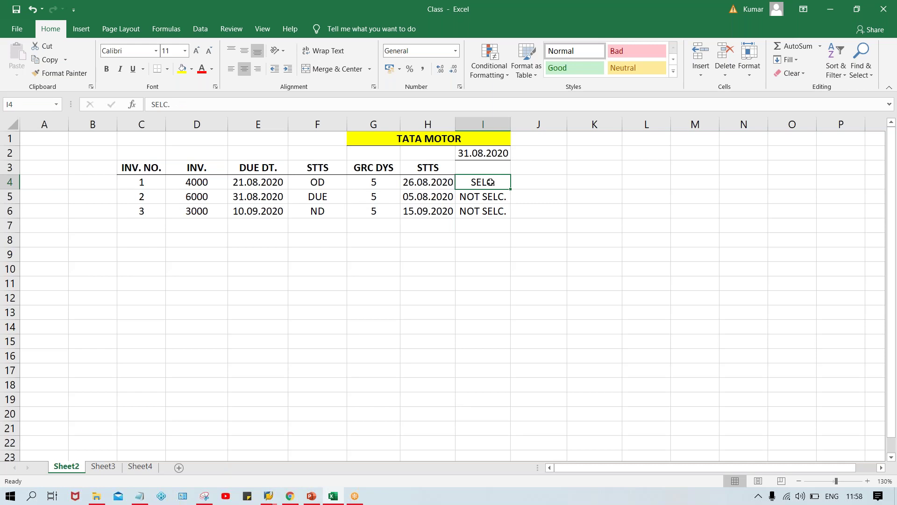
text(1)
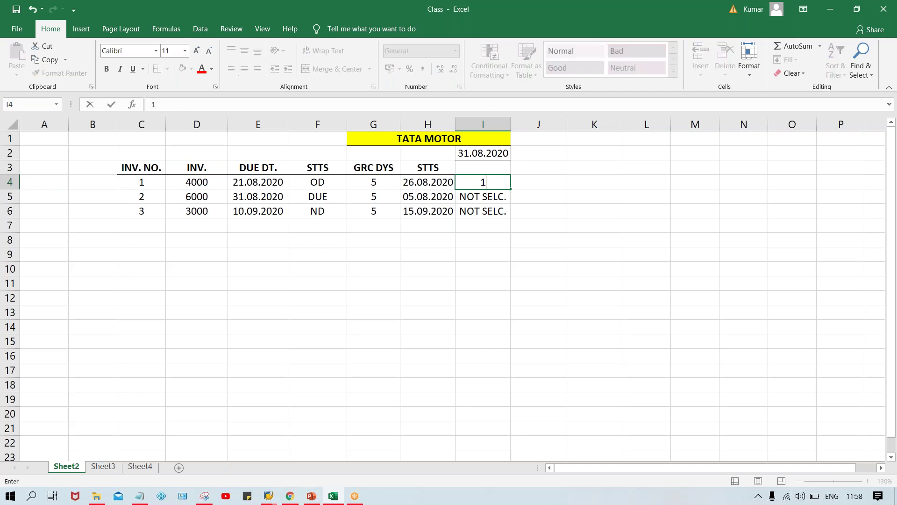
key(Return)
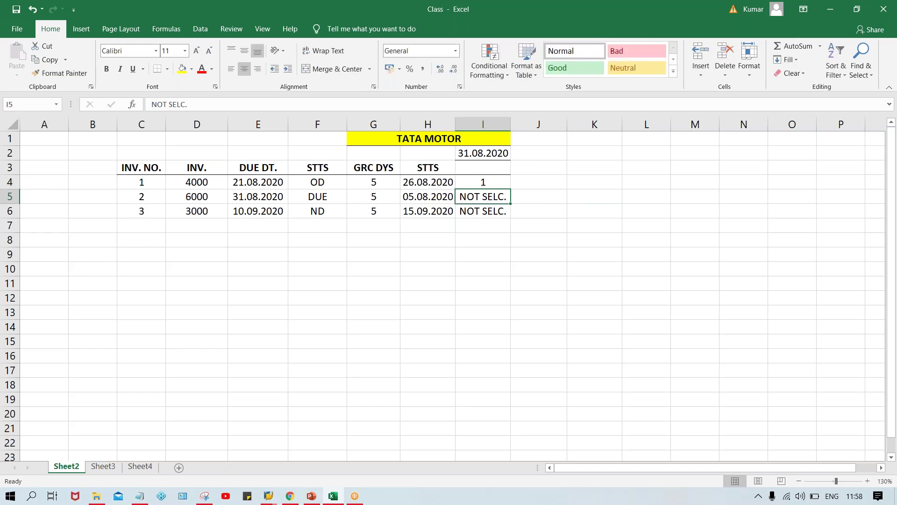
text(0)
key(Return)
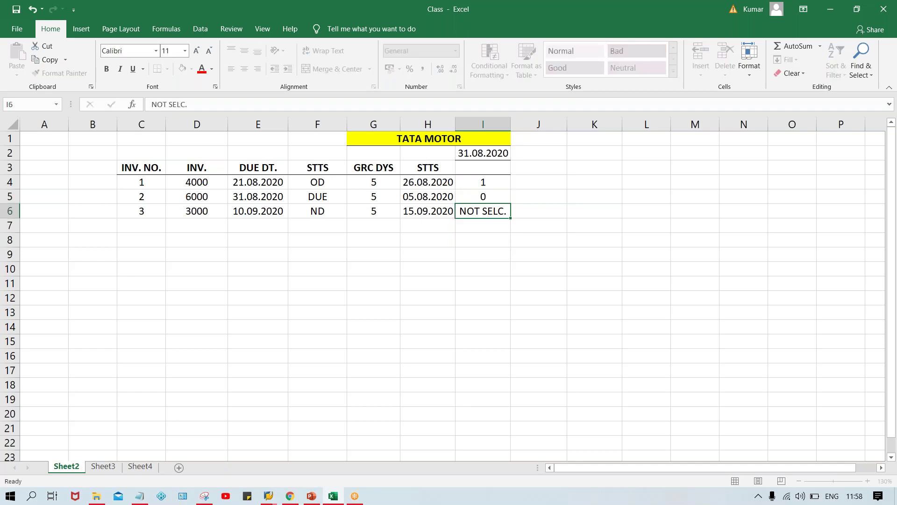
text(0)
key(Return)
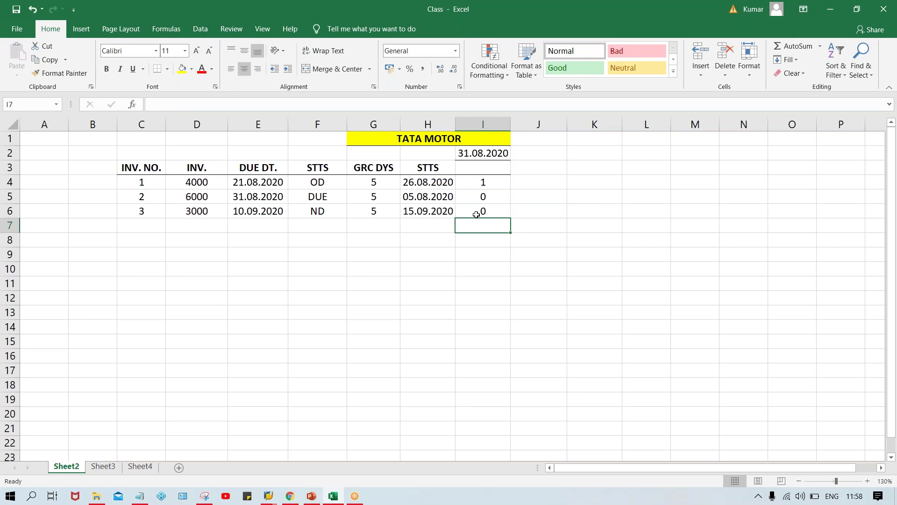
click(484, 155)
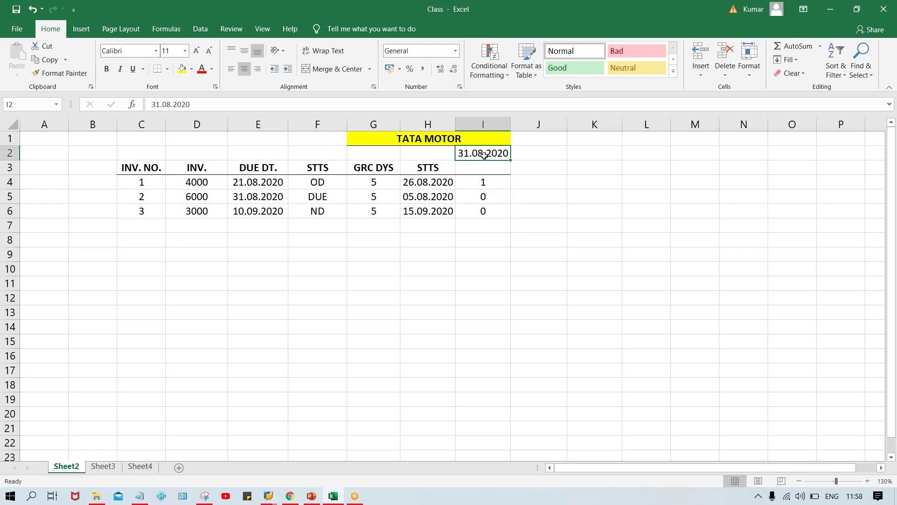
key(ctrl+c)
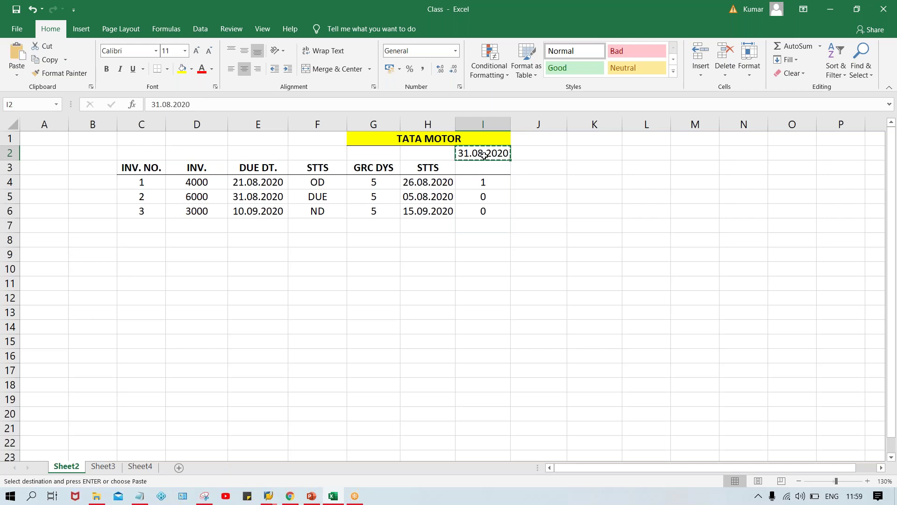
click(474, 171)
key(ctrl+v)
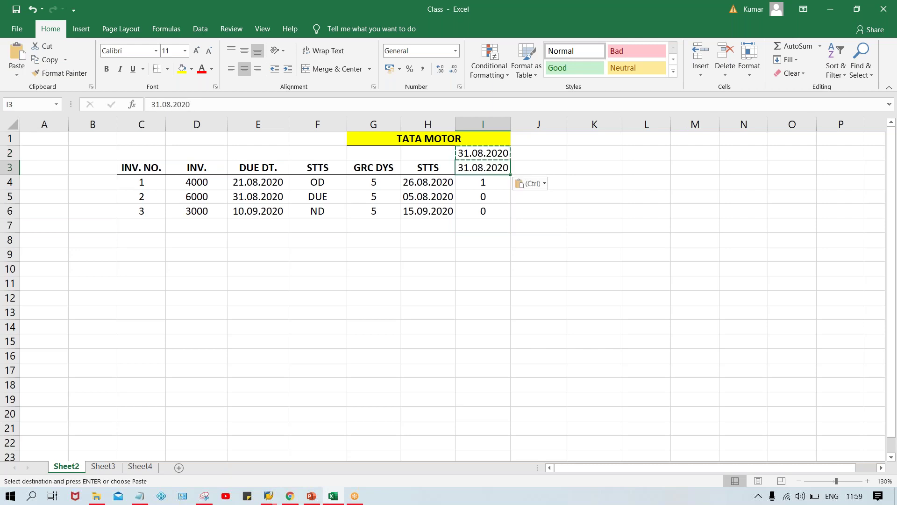
key(Up)
key(Delete)
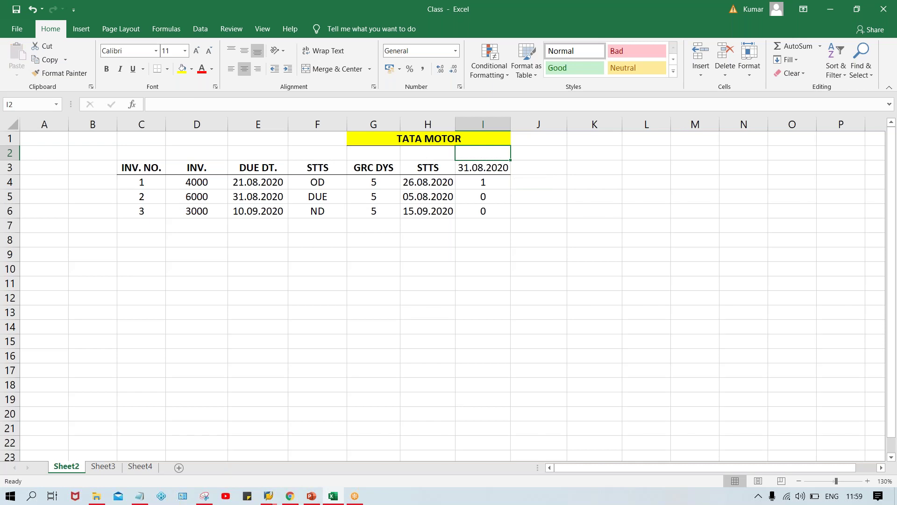
click(502, 212)
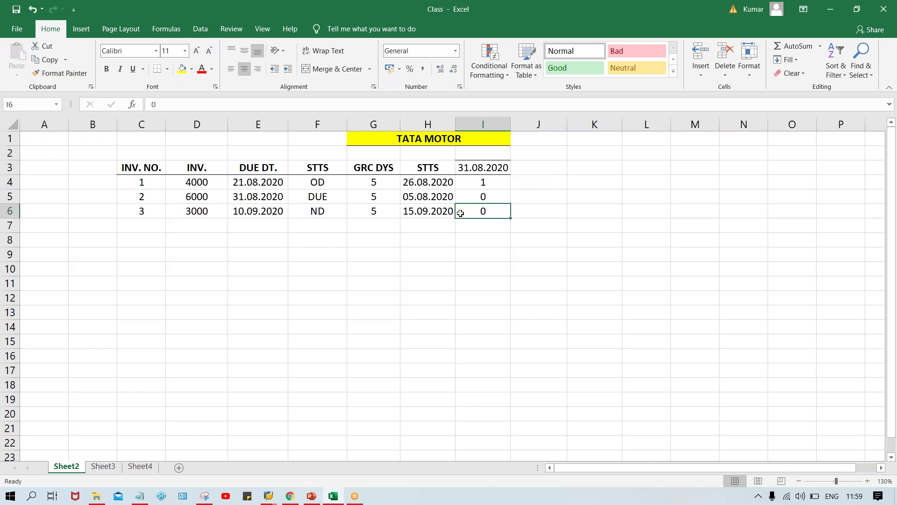
click(482, 170)
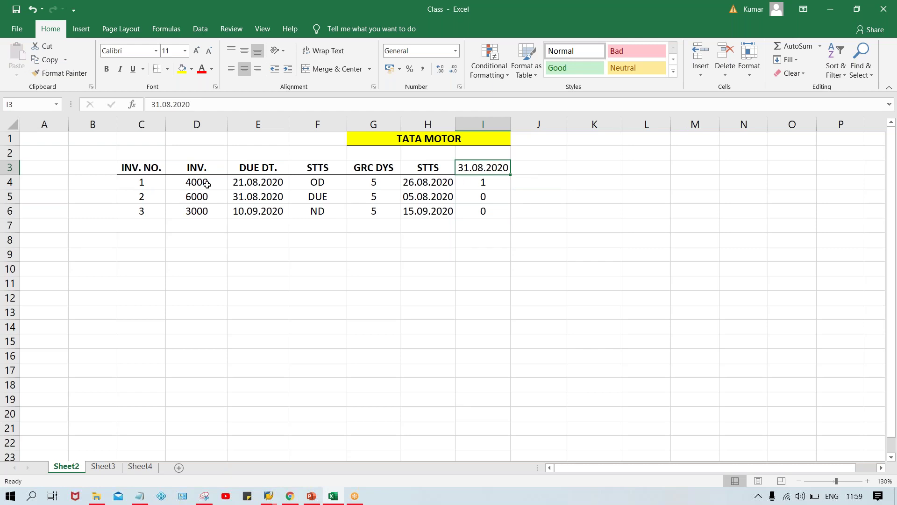
click(491, 182)
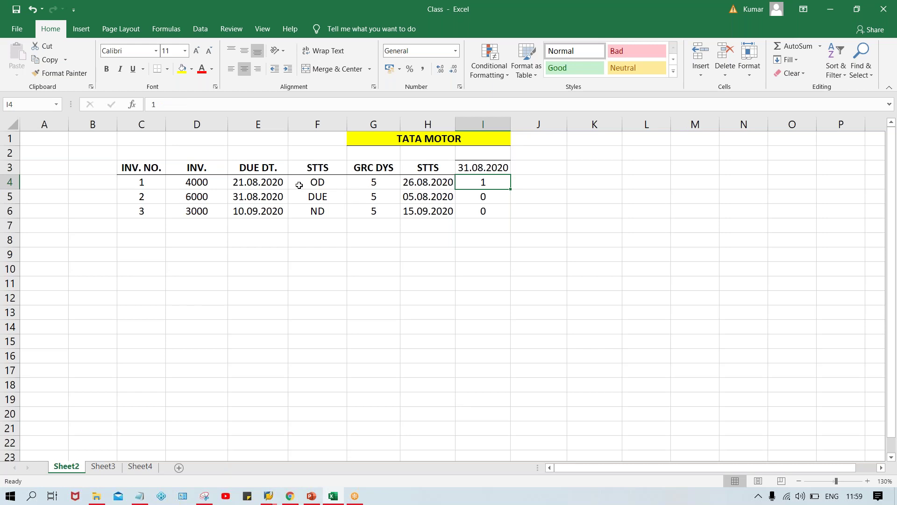
click(202, 184)
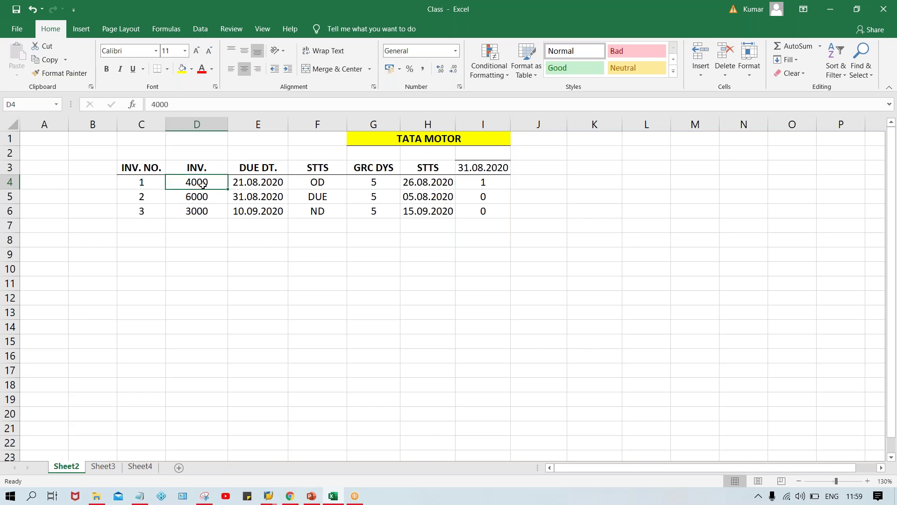
click(479, 209)
click(480, 196)
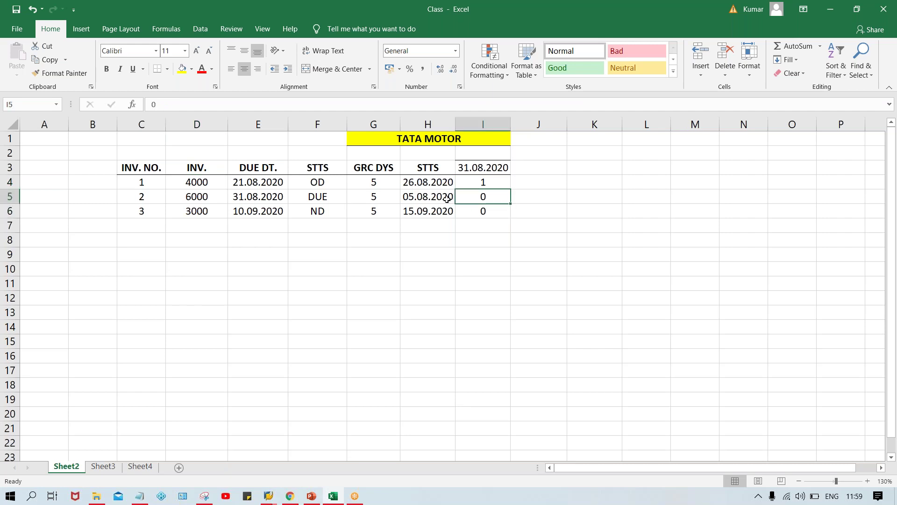
click(429, 199)
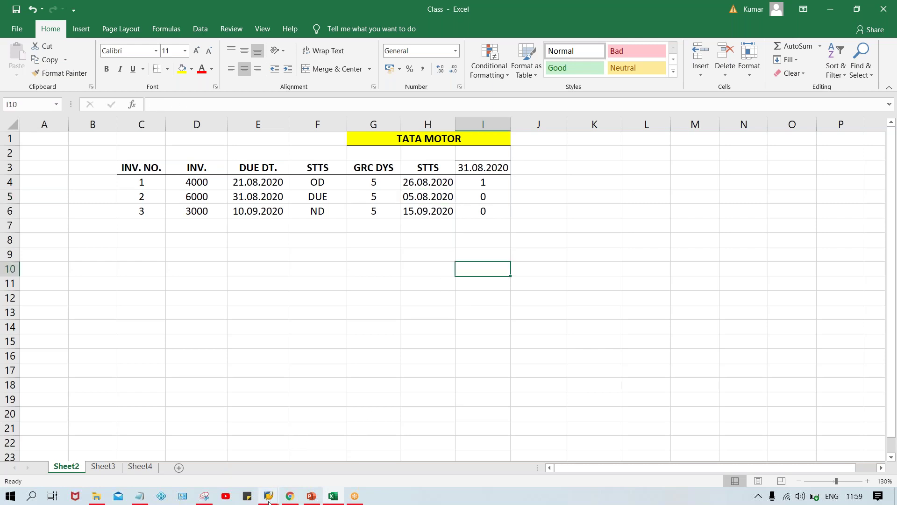
Exit the customer invoice entry with /n and switch to the SAP Logon 740 window.
mouse_move(269, 495)
click(342, 451)
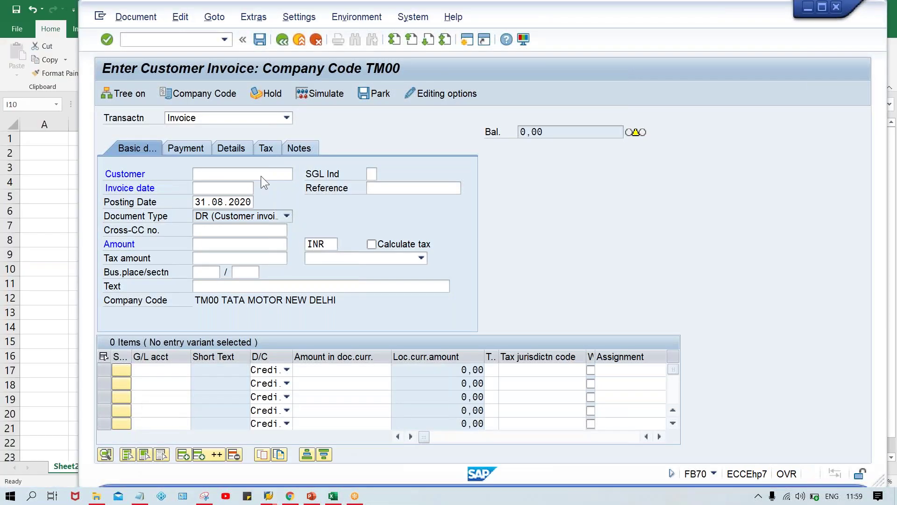
click(154, 42)
text(/n)
key(Return)
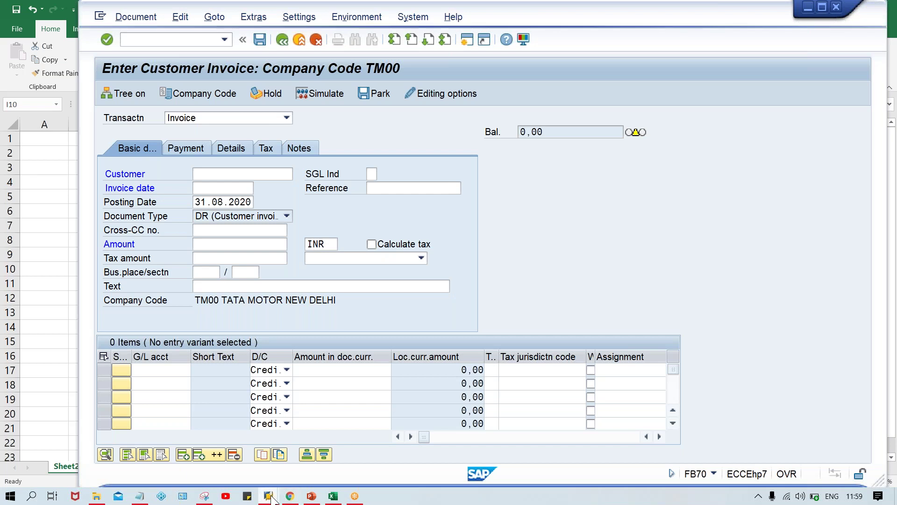
mouse_move(269, 495)
click(205, 444)
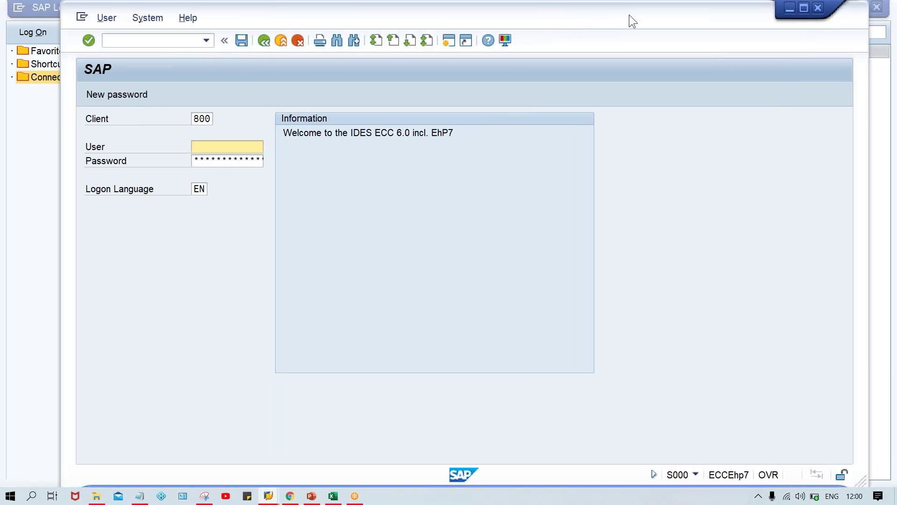
Log on to client 800 with the stored user name and password, dismissing the connection error.
key(BackSpace)
key(Down)
key(Tab)
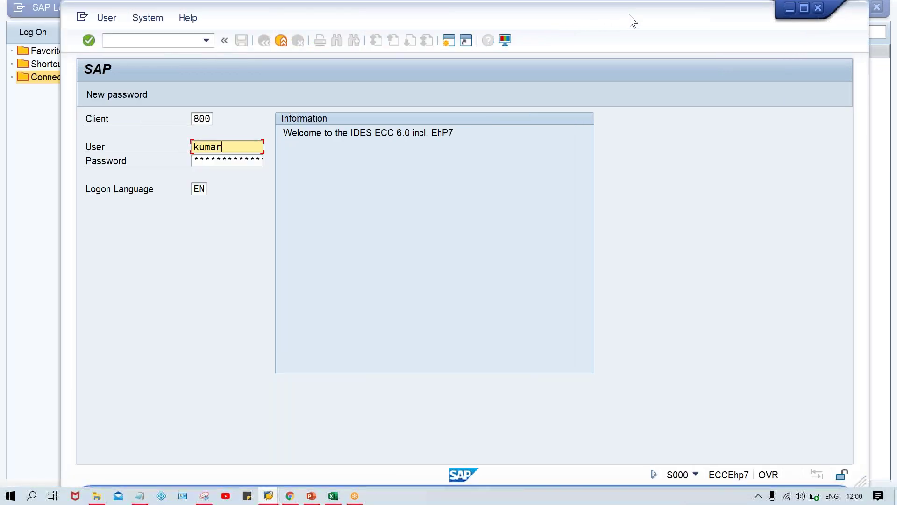
key(Caps_Lock)
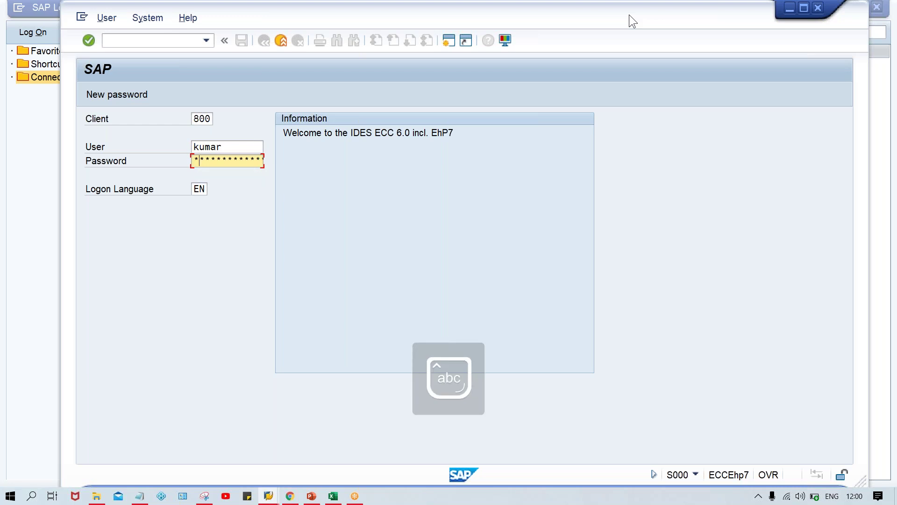
key(Return)
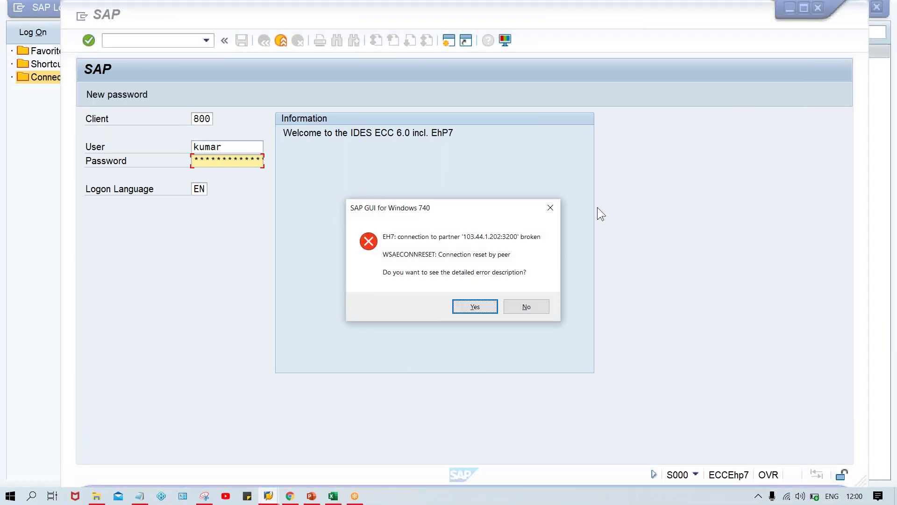
click(527, 306)
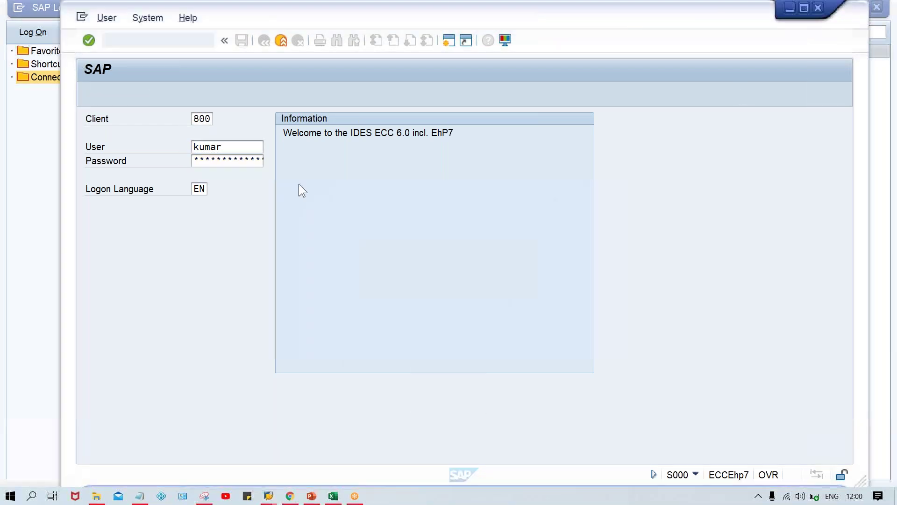
click(259, 160)
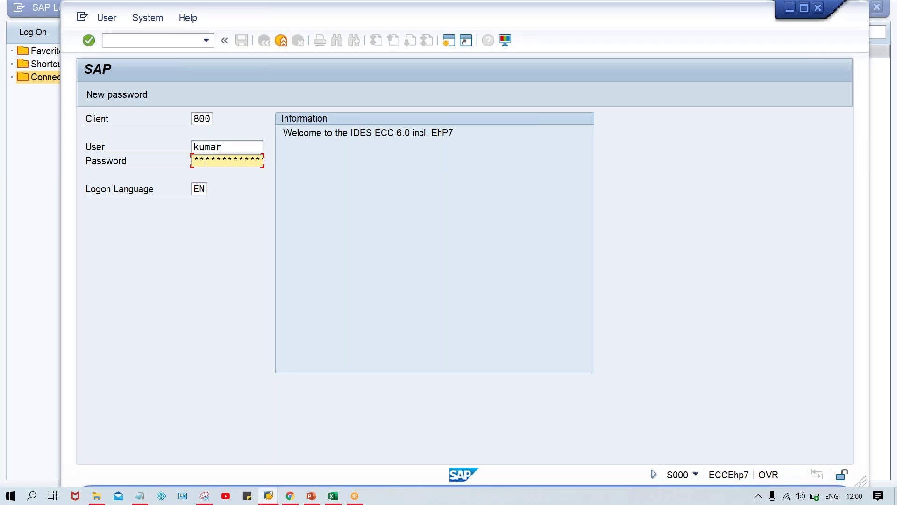
key(Return)
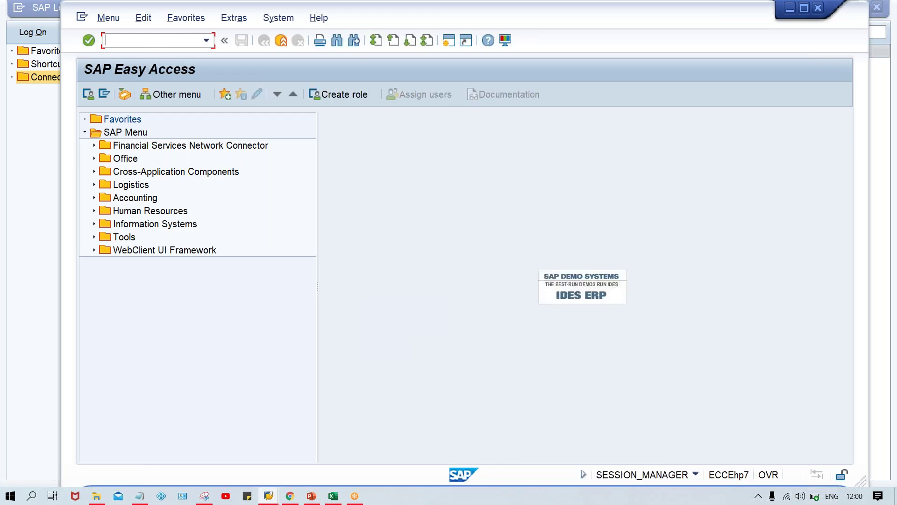
key(Caps_Lock)
Run FB70 for Enter Customer Invoice in company code TM00, then enter /NXD02.
text(FB)
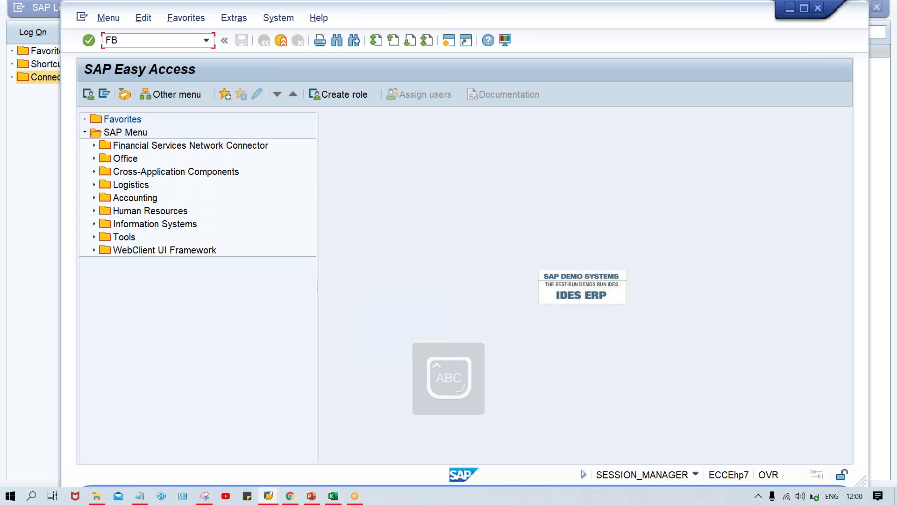
text(70)
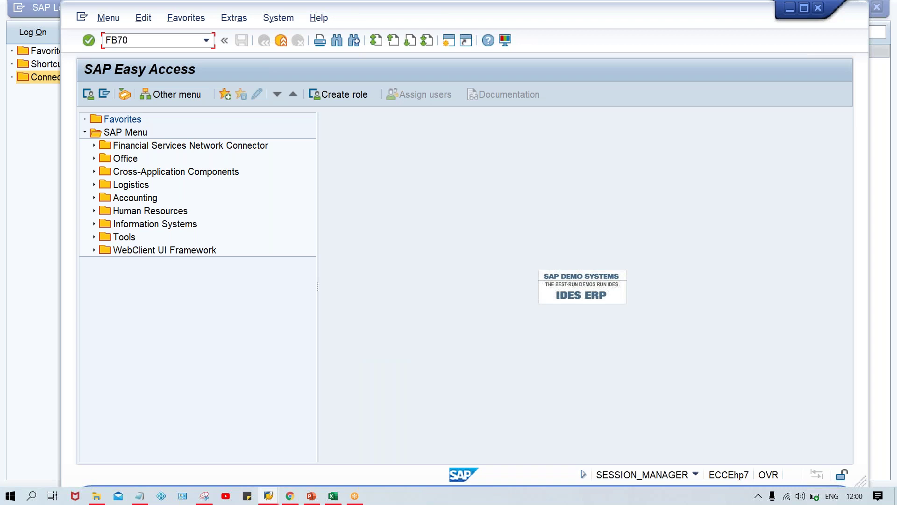
key(Return)
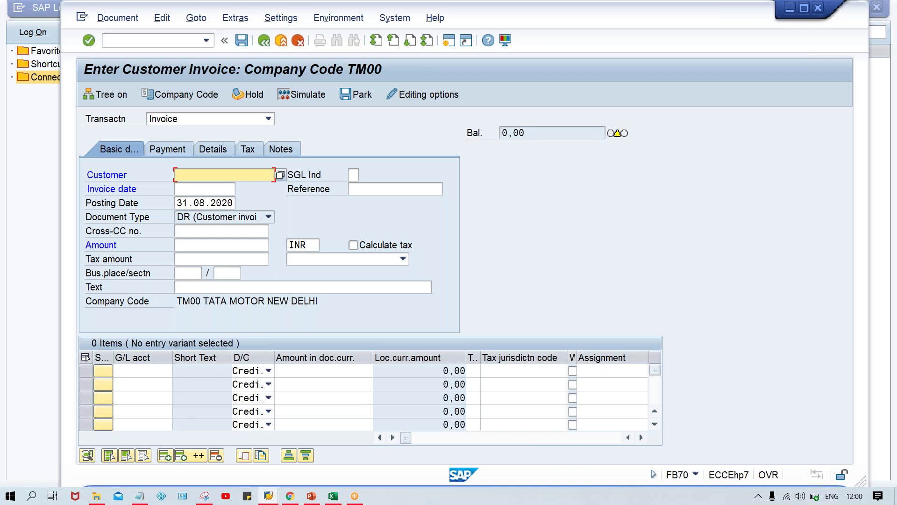
click(152, 41)
text(/NXD)
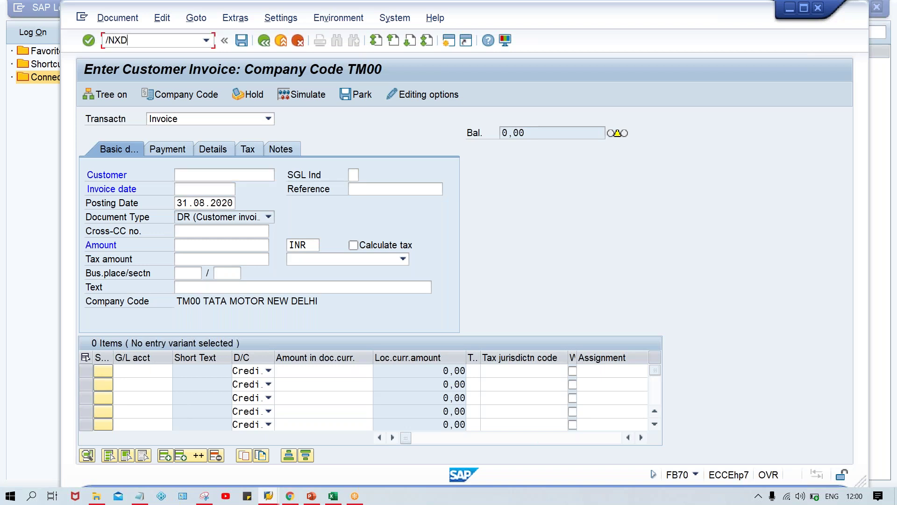
text(02)
View customer 100232's TM00 payment terms 0001 in XD02, then return to the Excel table.
key(Return)
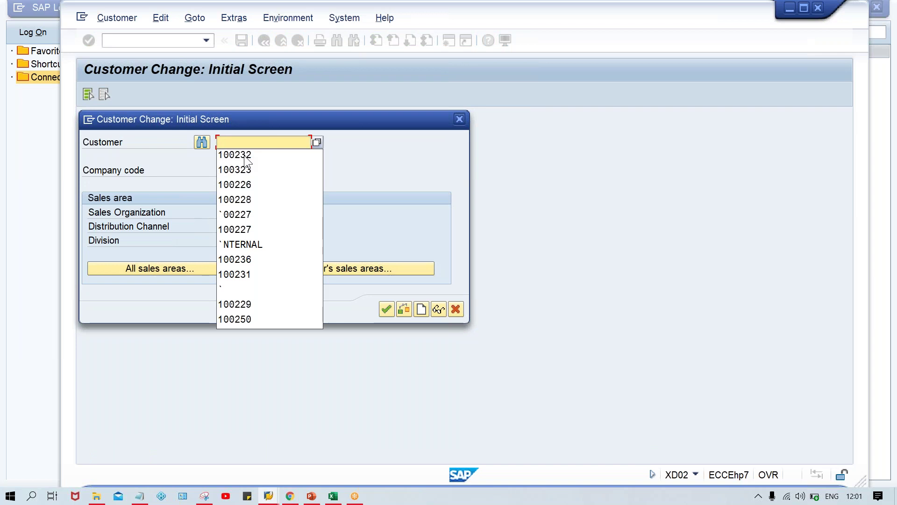
click(249, 155)
key(Return)
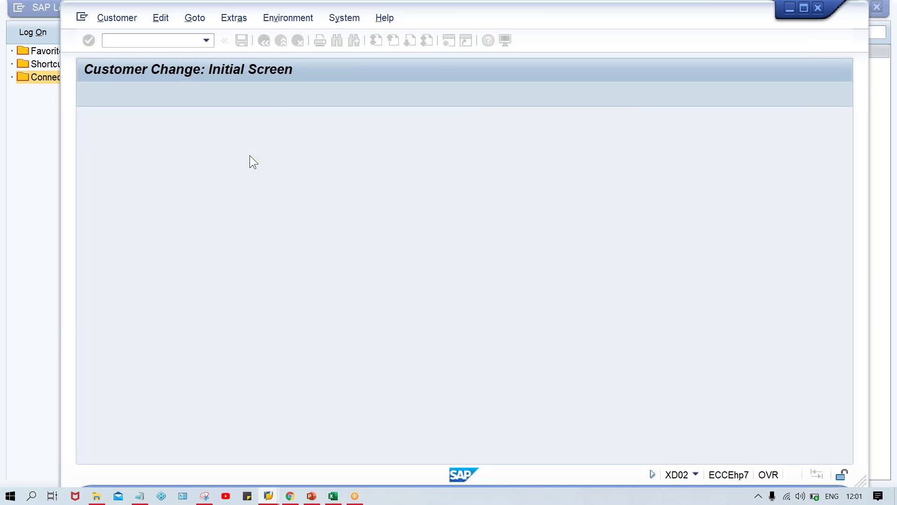
click(215, 98)
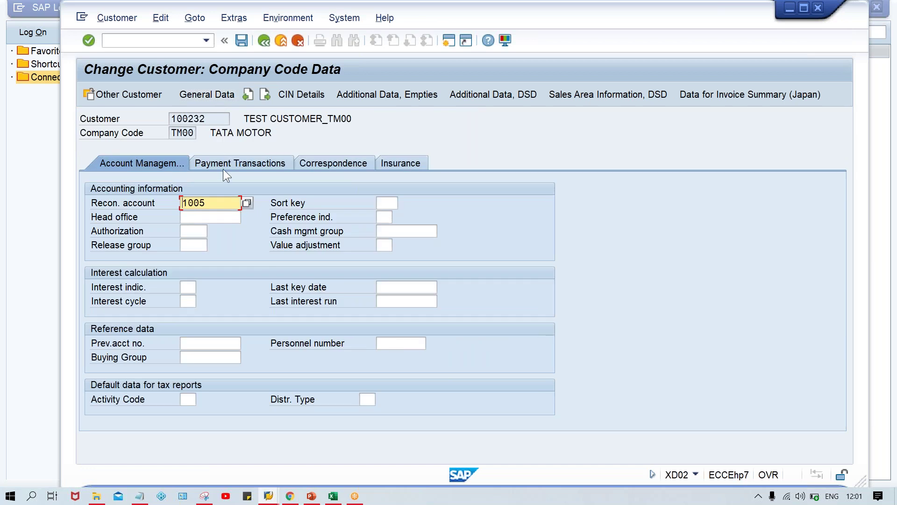
click(232, 162)
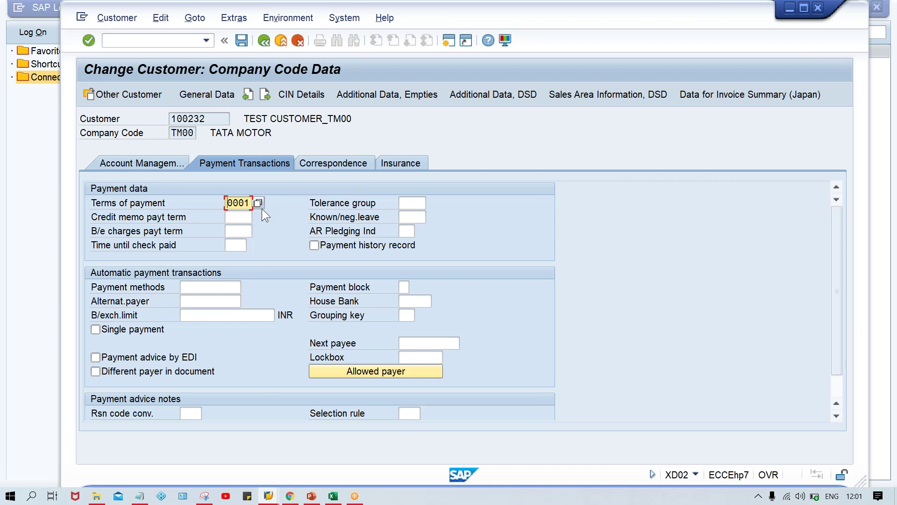
click(332, 496)
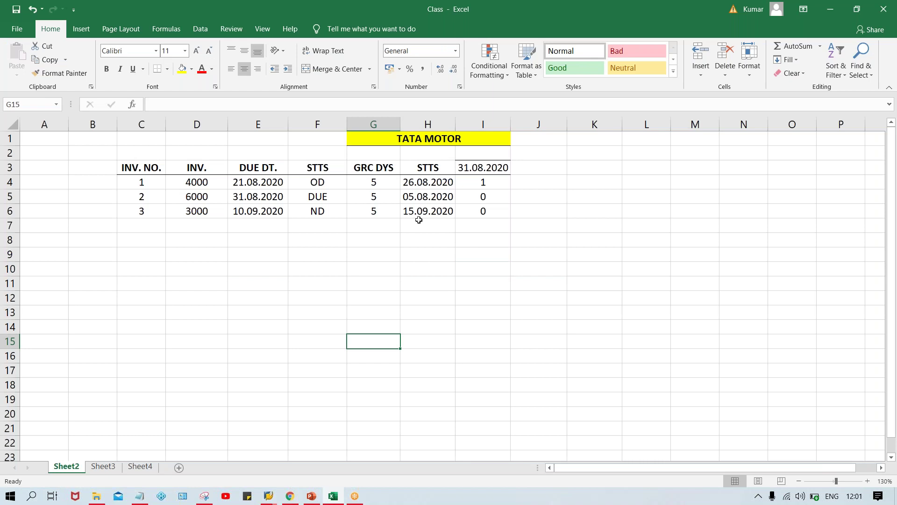
click(253, 197)
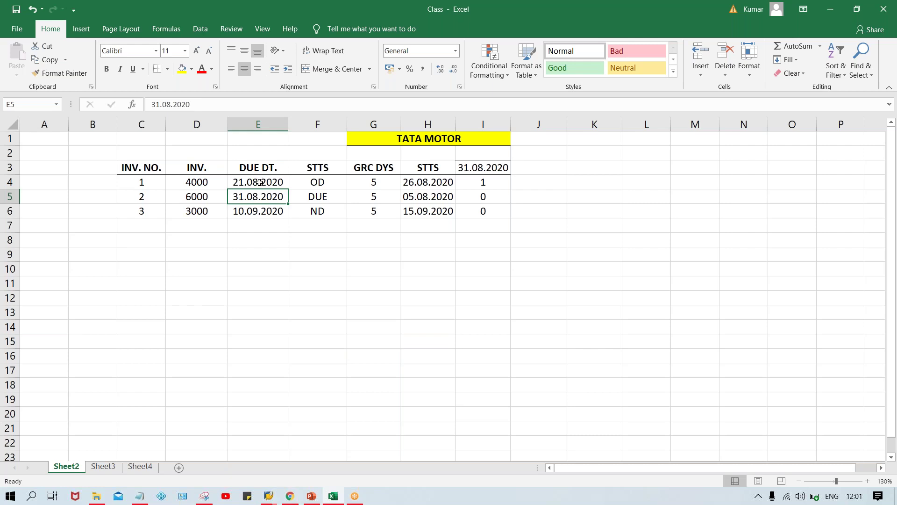
Check invoice 1's due date in Excel, then run /NFB70 in the SAP Change Customer window.
click(259, 183)
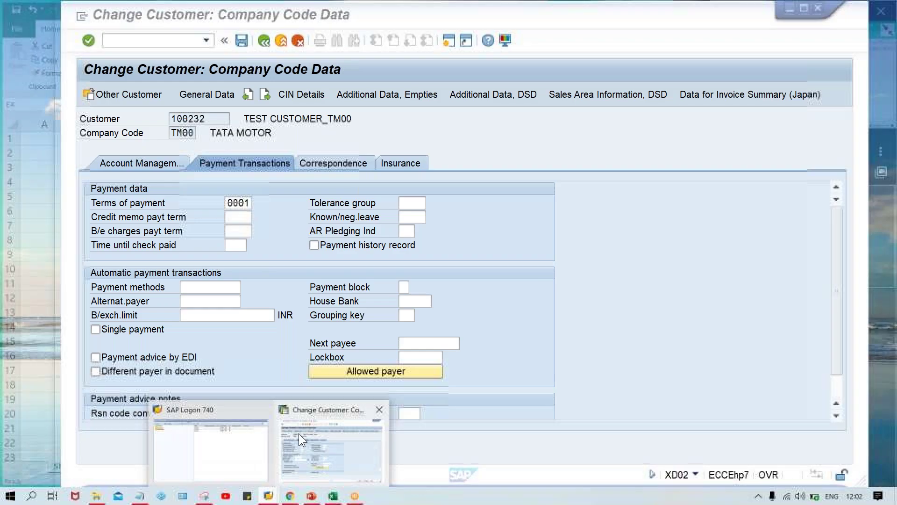
click(299, 433)
text(/NFB70)
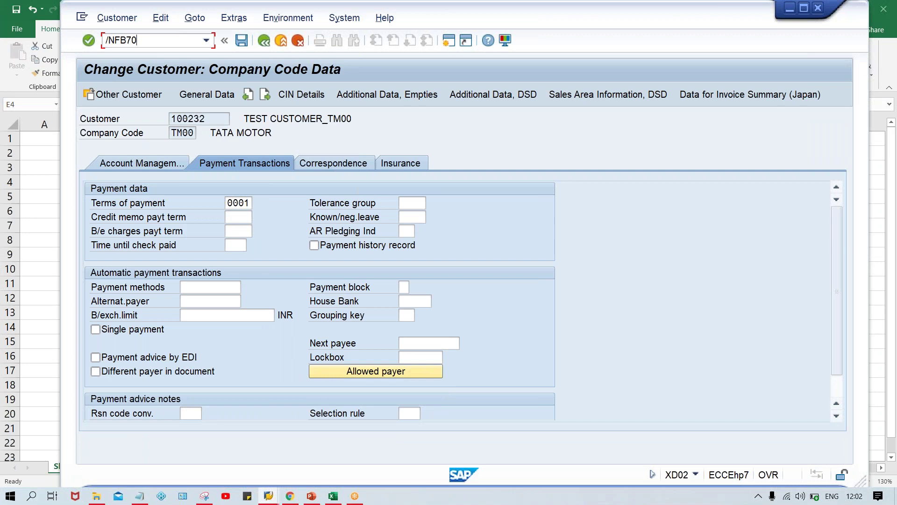
key(Return)
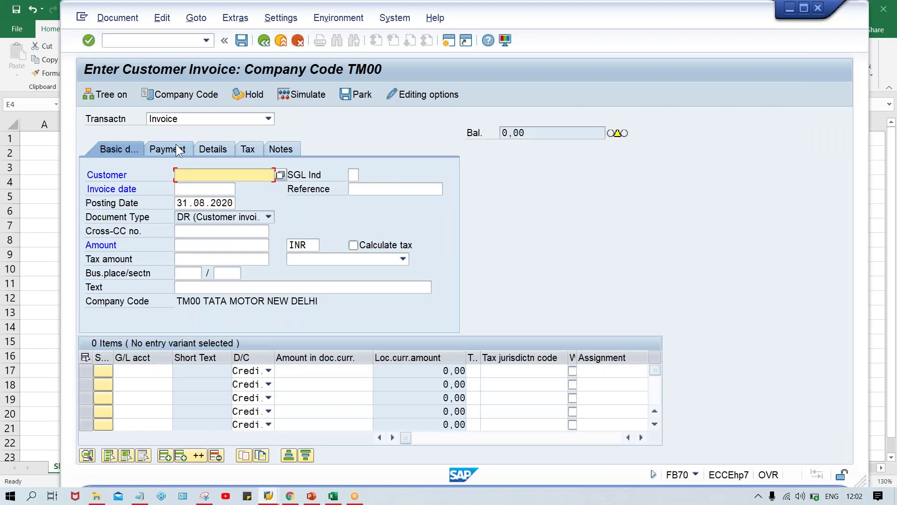
Fill FB70's customer with 100232 from the history, then switch to Excel for invoice 1's due date.
click(207, 179)
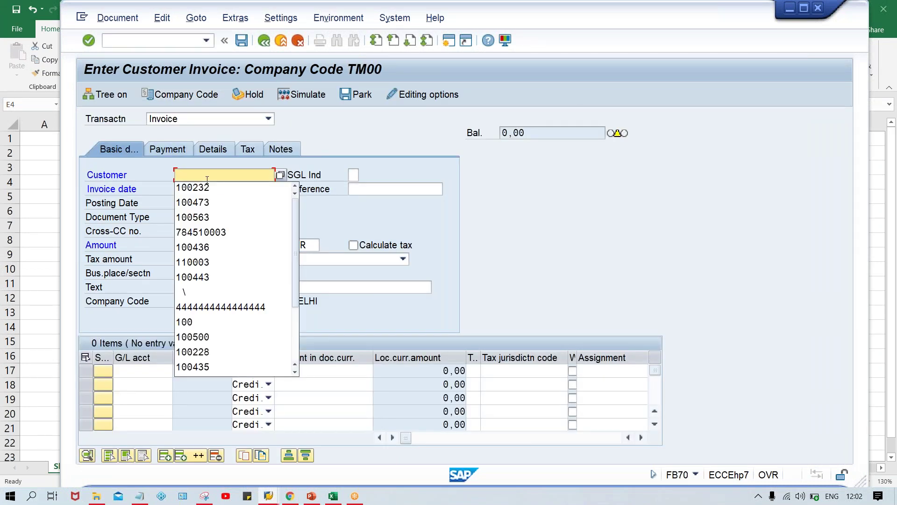
key(Down)
key(Return)
key(Tab)
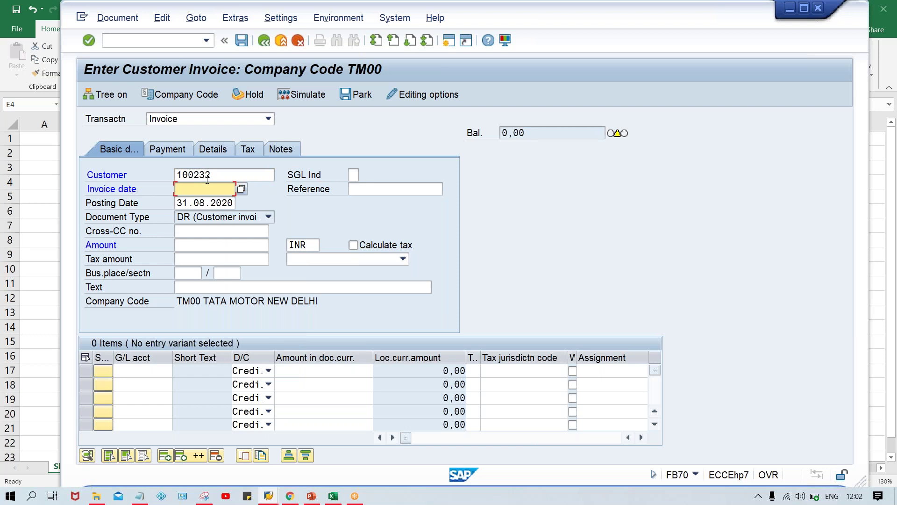
key(alt+Tab)
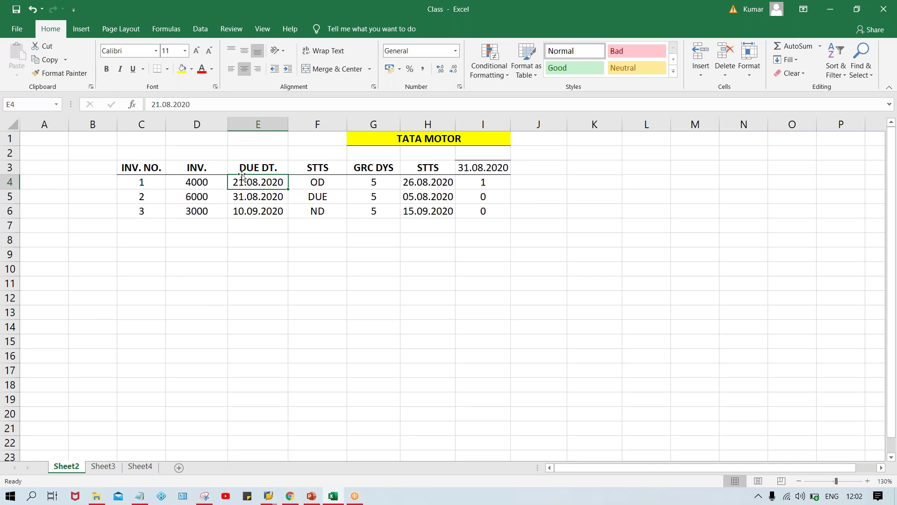
Copy the due date 21.08.2020 from Excel into the invoice date and posting date.
key(ctrl+c)
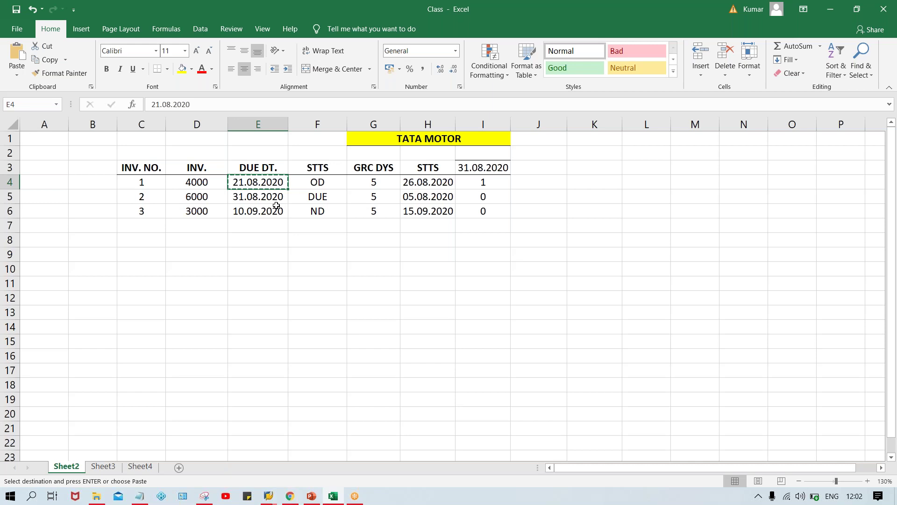
key(alt+Tab)
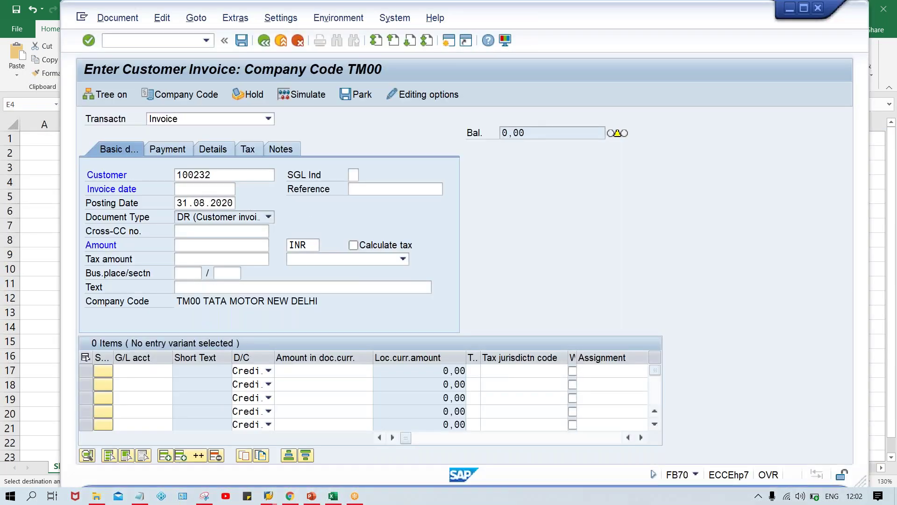
click(192, 190)
key(ctrl+v)
key(Tab)
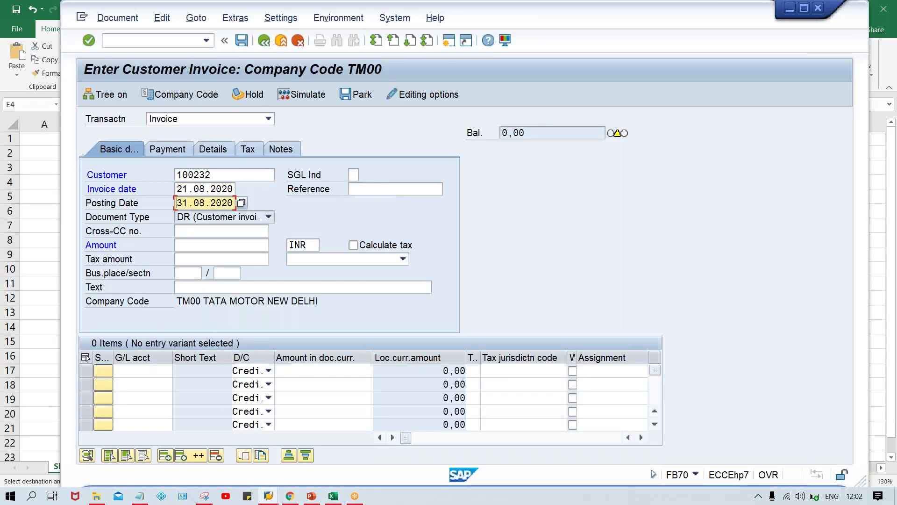
key(ctrl+v)
Enter invoice amount 4000 and a G/L account 3000 line of 4000.
click(185, 246)
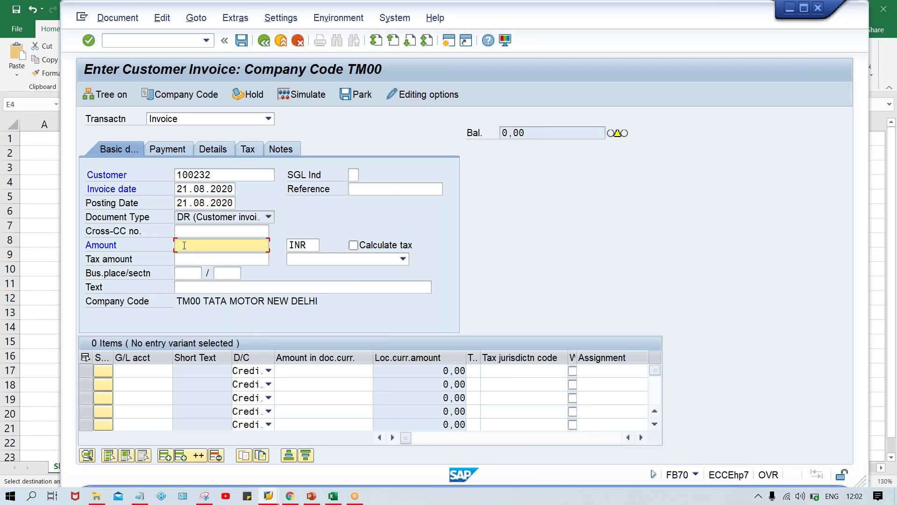
text(4000)
key(Tab)
key(Tab)
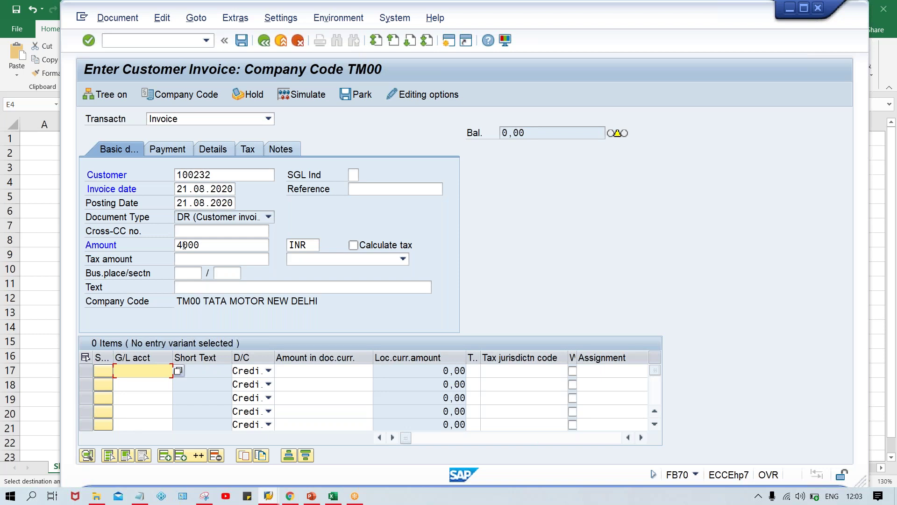
text(3000)
key(Tab)
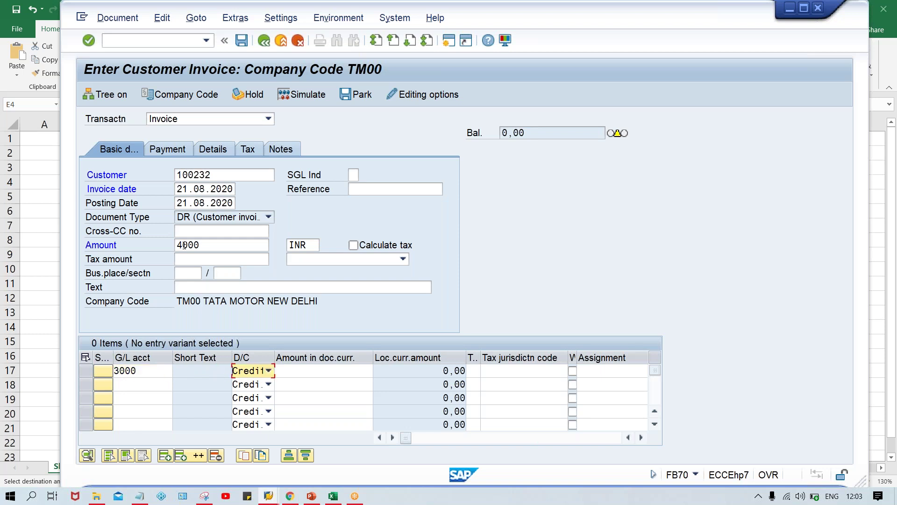
key(Tab)
text(4000)
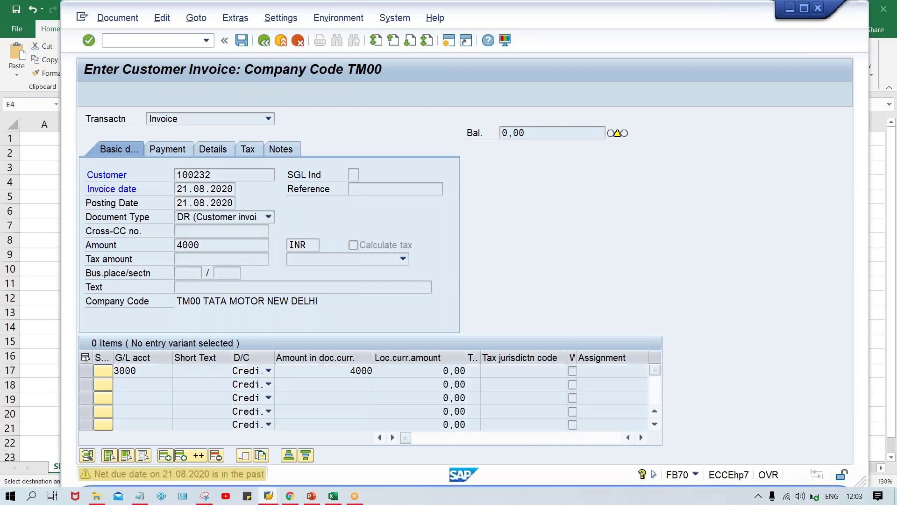
Validate and simulate the 4,000 invoice, then post it.
key(Return)
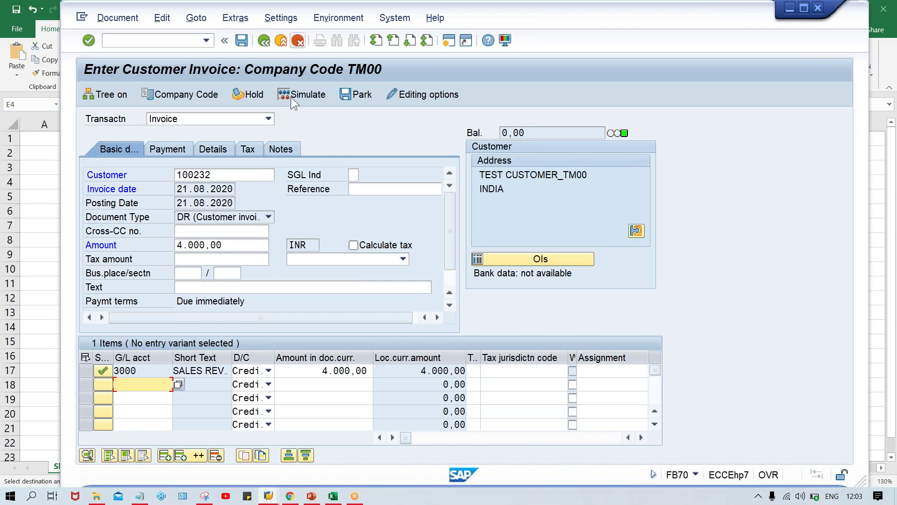
click(299, 90)
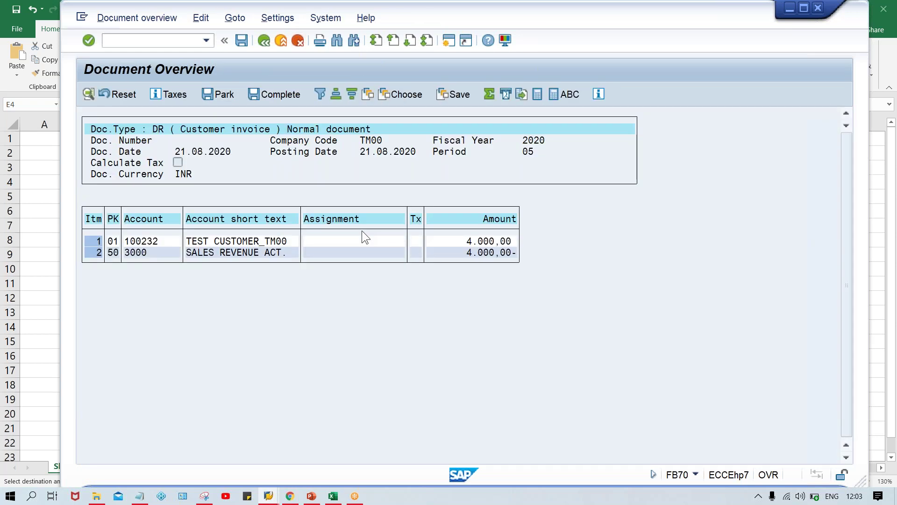
key(F3)
key(ctrl+s)
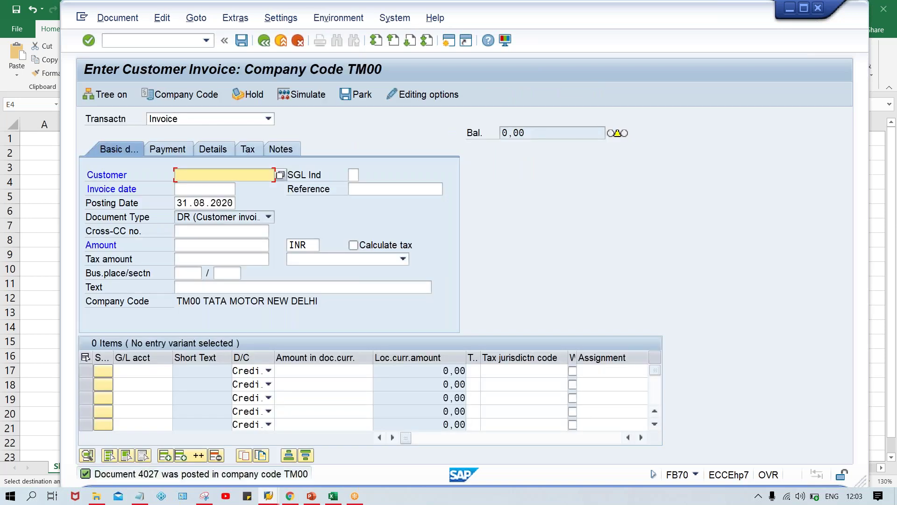
Take due date 31.08.2020 from Excel as the invoice date for customer 100232.
click(333, 495)
click(248, 198)
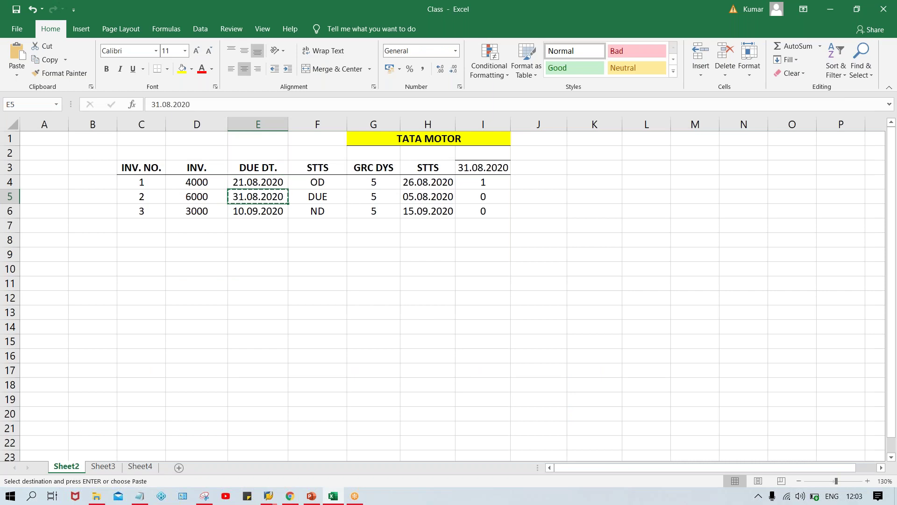
key(alt+Tab)
click(180, 178)
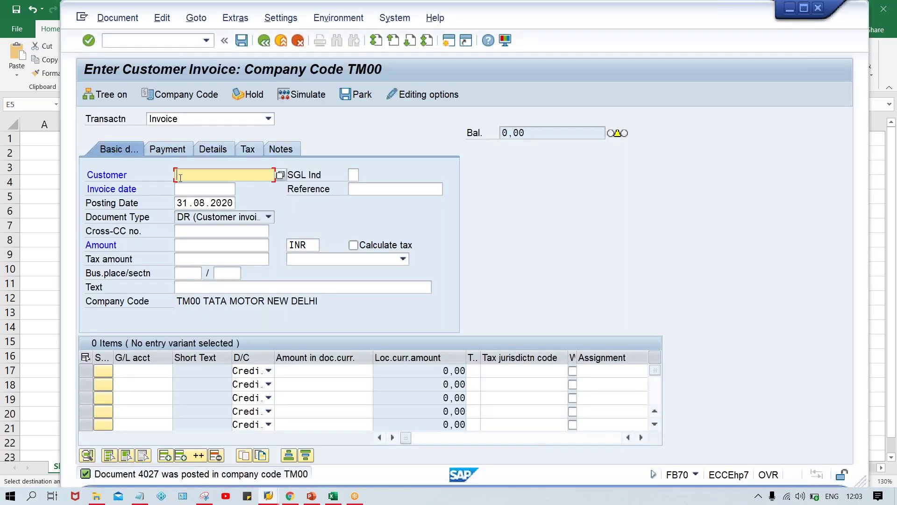
key(Tab)
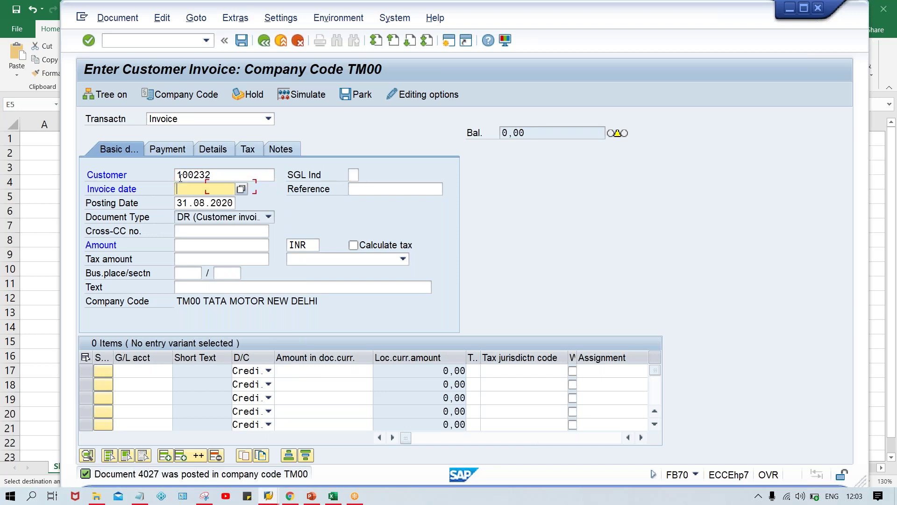
key(ctrl+v)
key(Tab)
key(Tab)
key(Tab)
key(Tab)
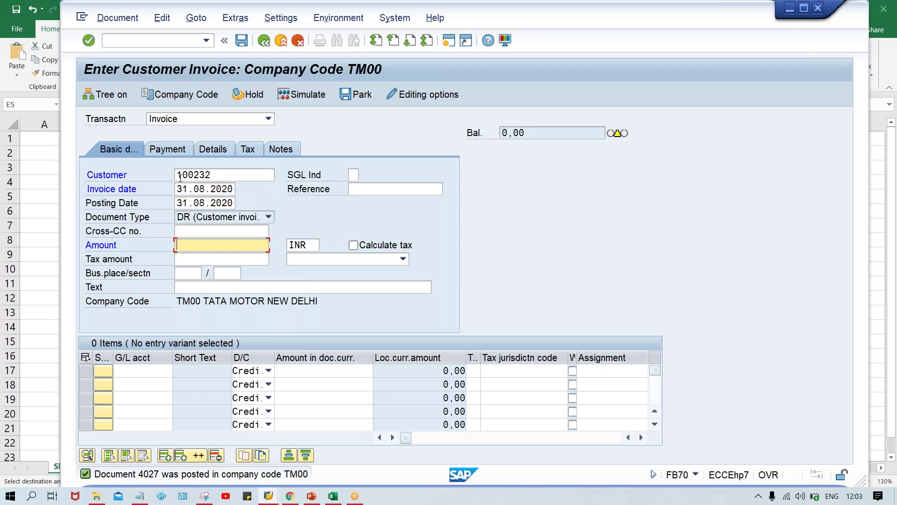
Enter amount 6000 with a G/L account 3000 line of 6000, and post the invoice.
text(600)
key(Down)
key(Down)
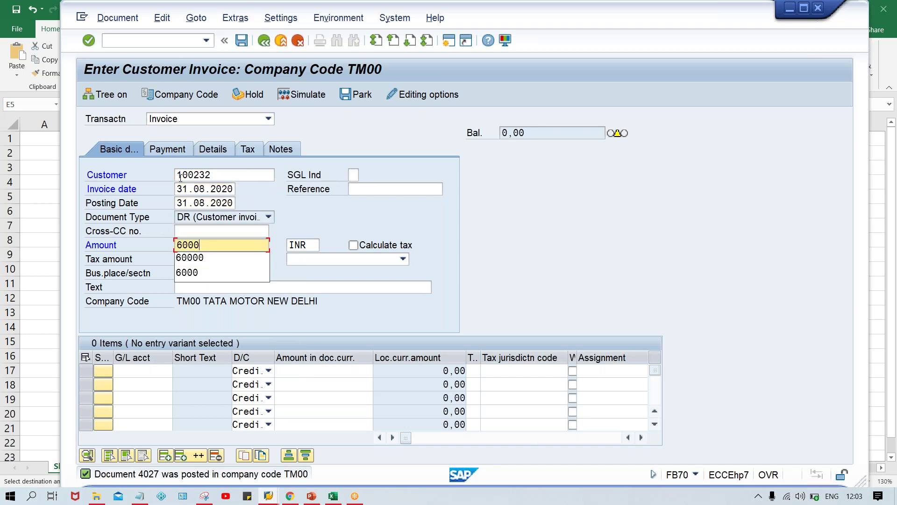
key(Return)
text(3000)
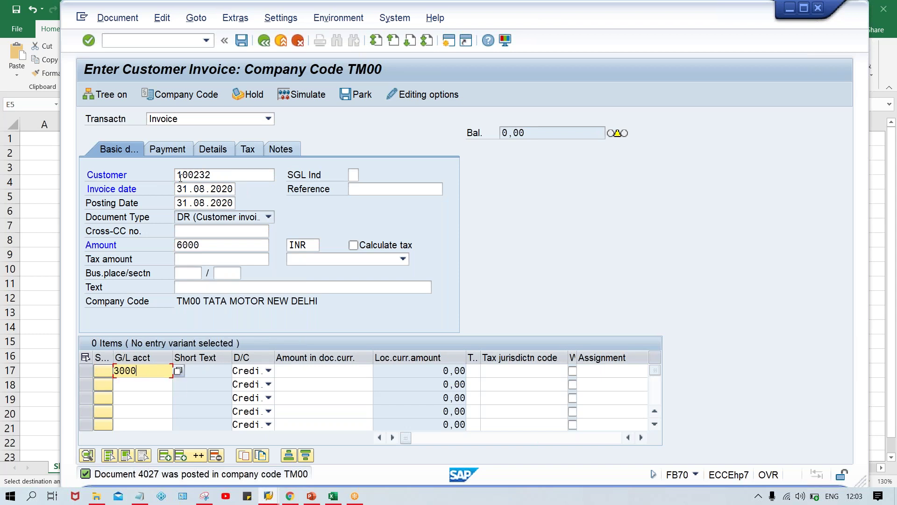
key(Tab)
key(Tab)
text(6000)
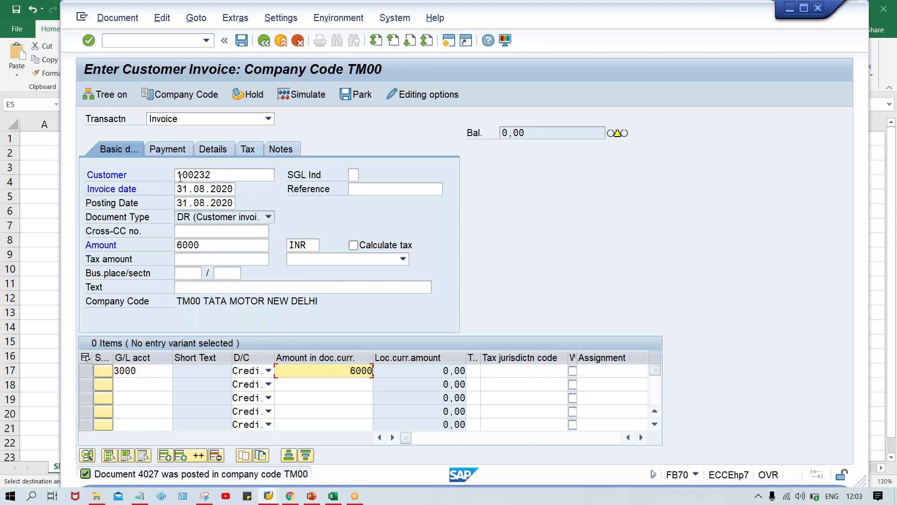
key(Tab)
key(Return)
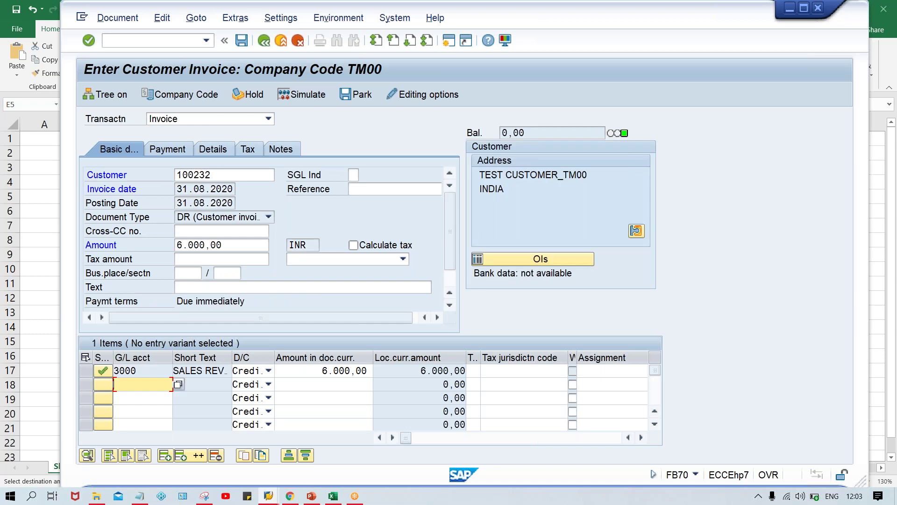
key(ctrl+s)
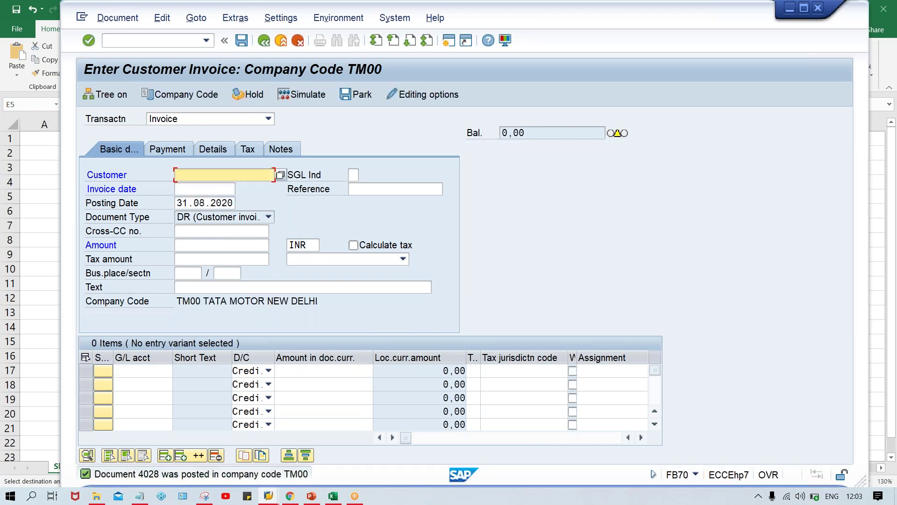
Copy the third invoice's due date 10.09.2020 from Excel cell E6.
key(alt+Tab)
click(257, 211)
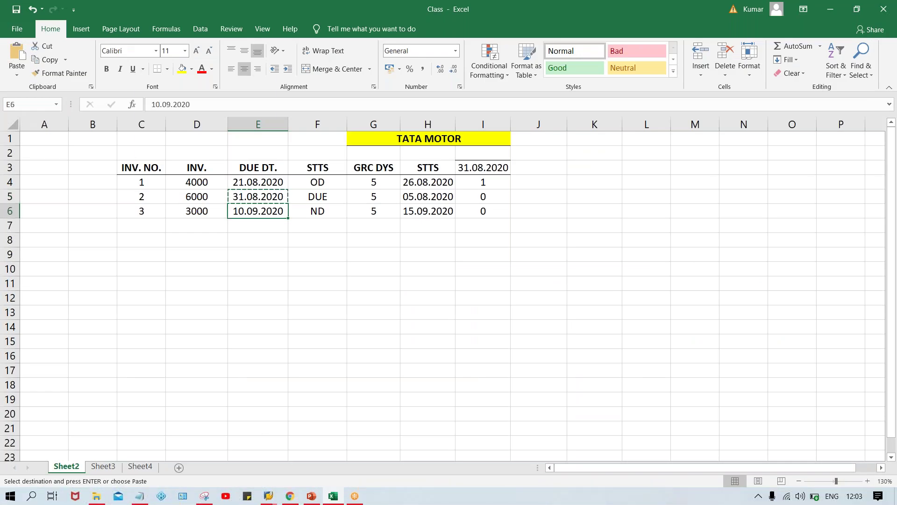
key(ctrl+c)
Choose customer 100232 from the history and enter 10.09.2020 as invoice and posting date.
key(alt+Tab)
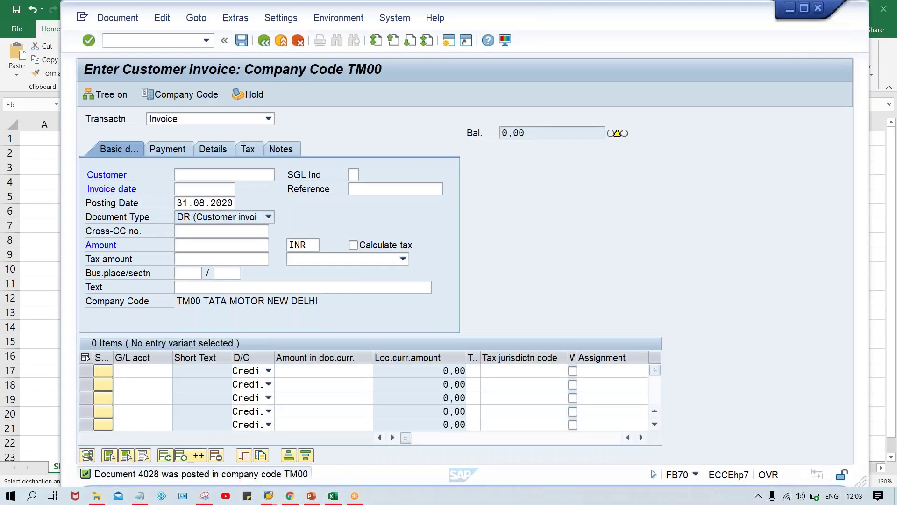
click(205, 175)
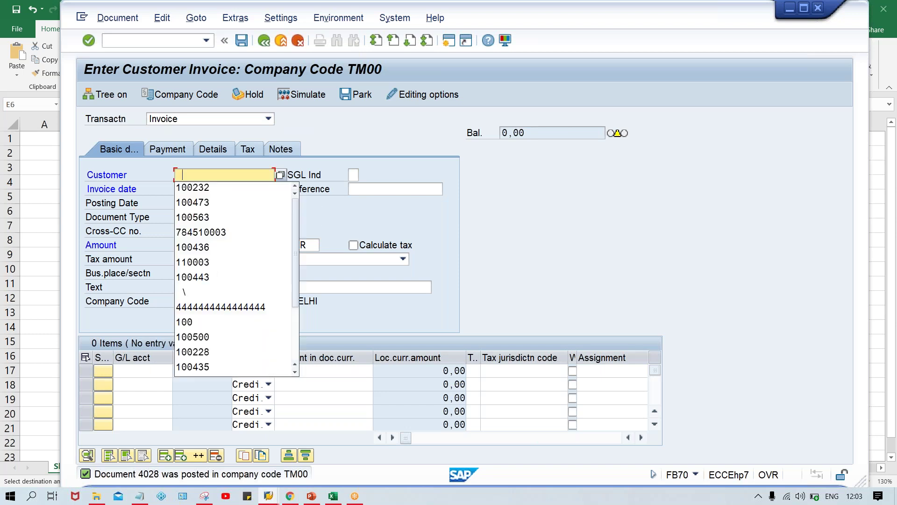
key(Down)
key(Return)
key(Tab)
key(Tab)
text(10.09.2020)
key(Tab)
key(Tab)
text(10.09.2020)
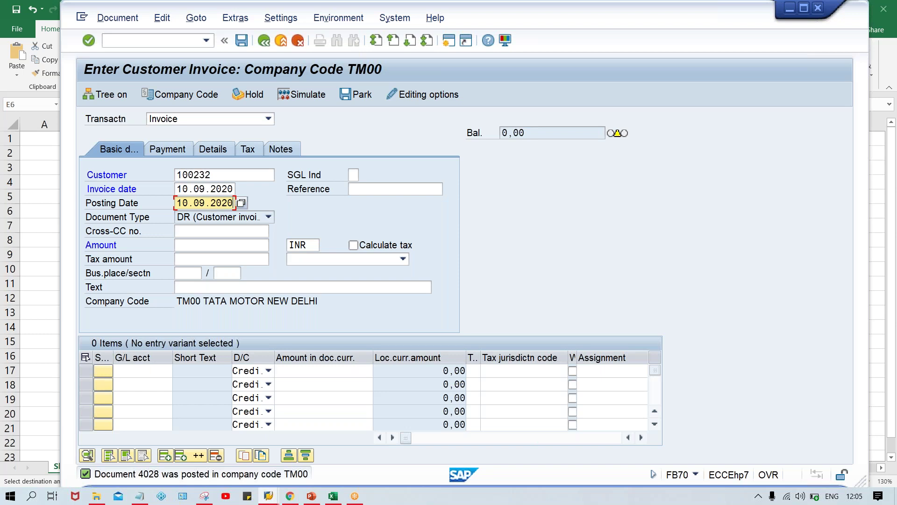
Enter invoice amount 3000 and a G/L account 3000 line of 3000.
click(186, 243)
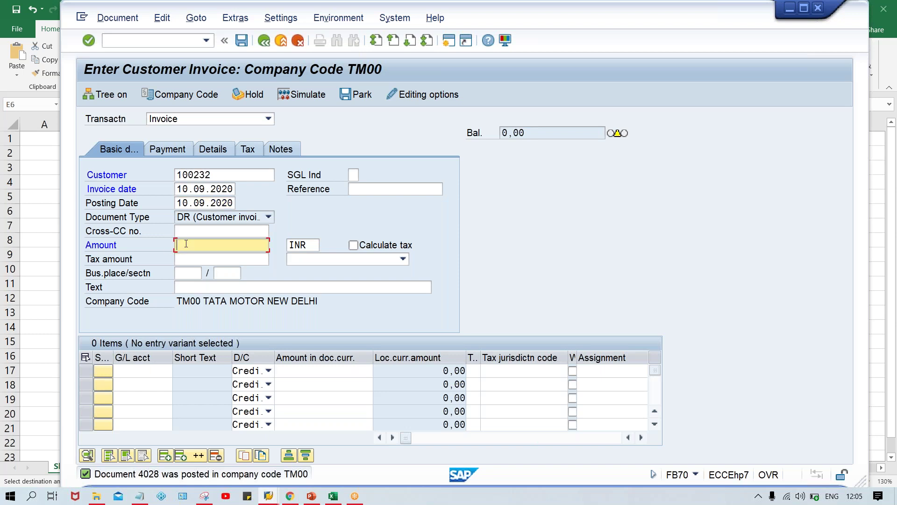
key(alt+Tab)
key(alt+Tab)
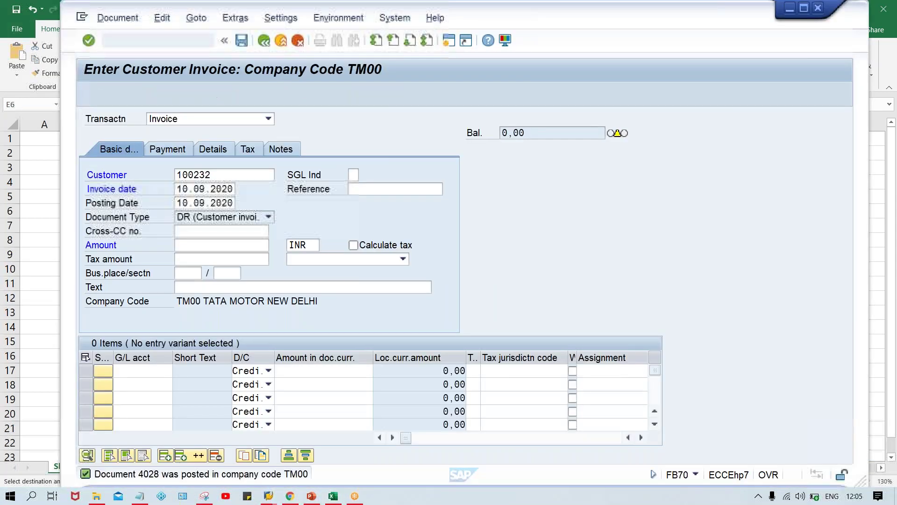
text(3000)
key(Return)
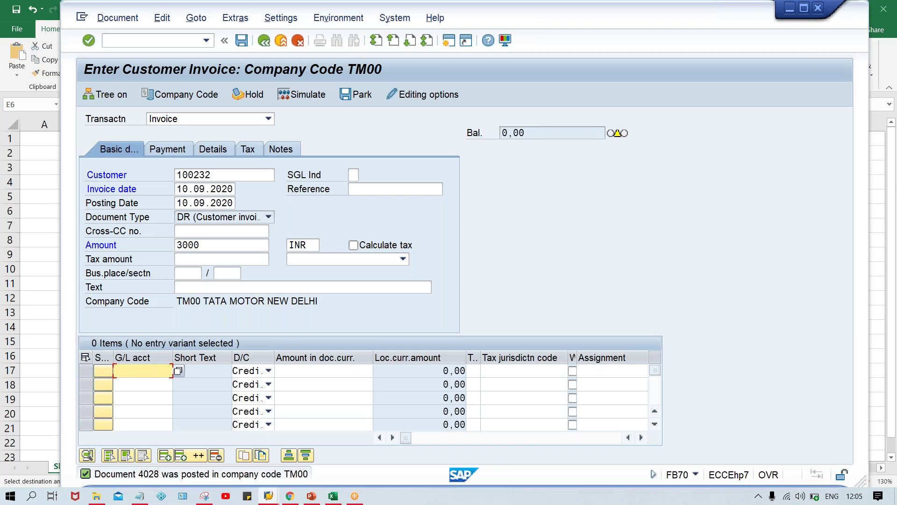
text(3)
key(Down)
key(Return)
key(Tab)
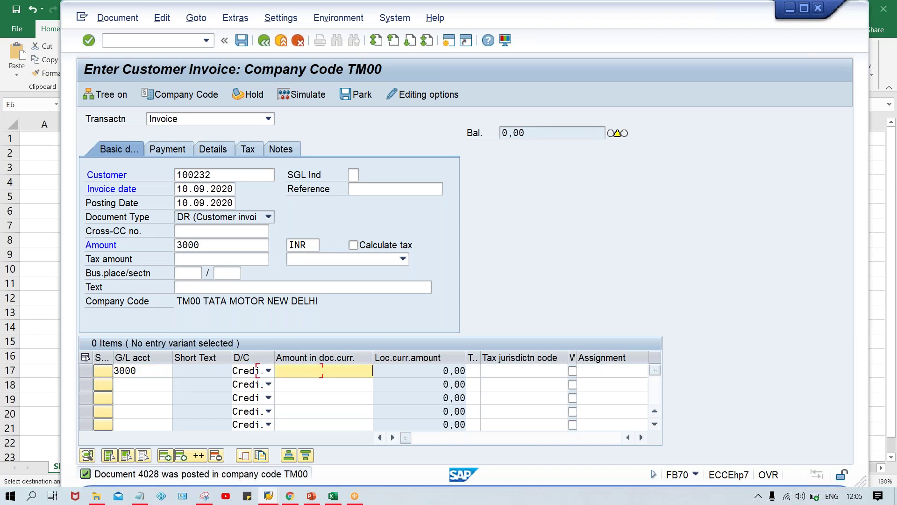
text(3000)
Acknowledge the future-date and period warnings, check the line item, and post the invoice.
click(162, 372)
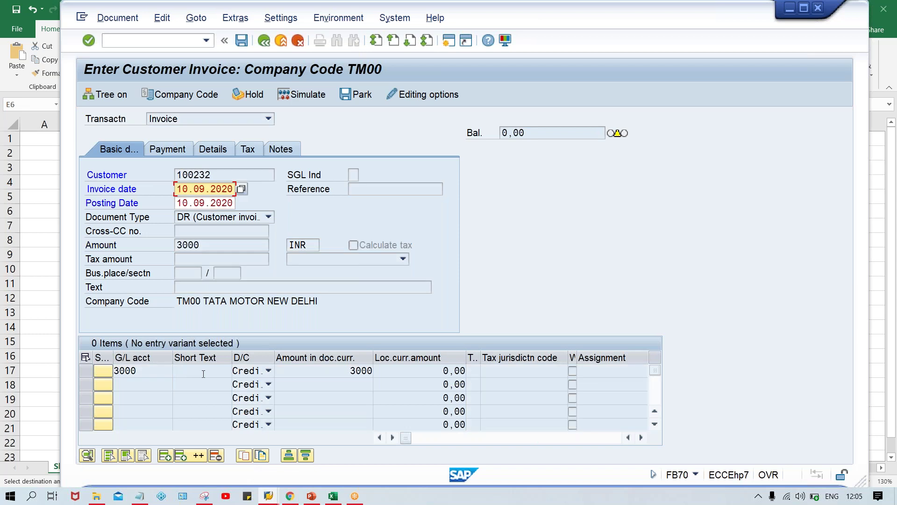
key(Return)
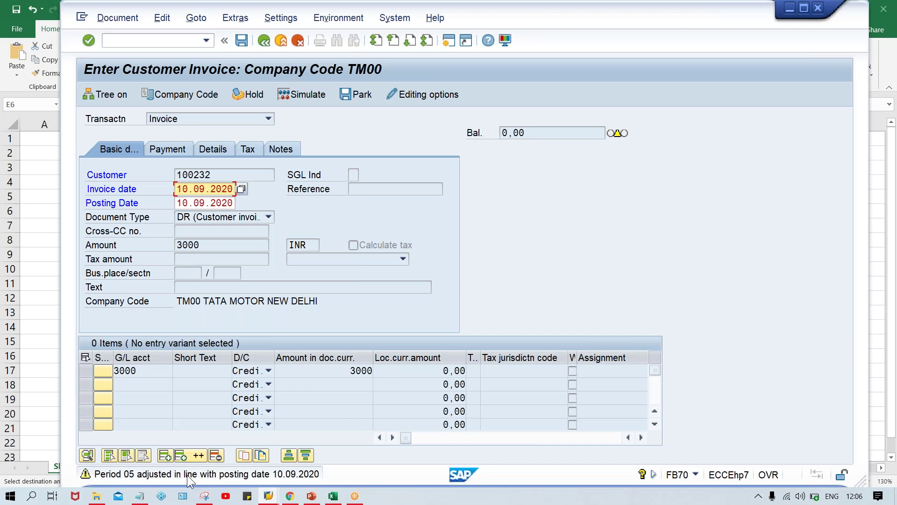
key(Return)
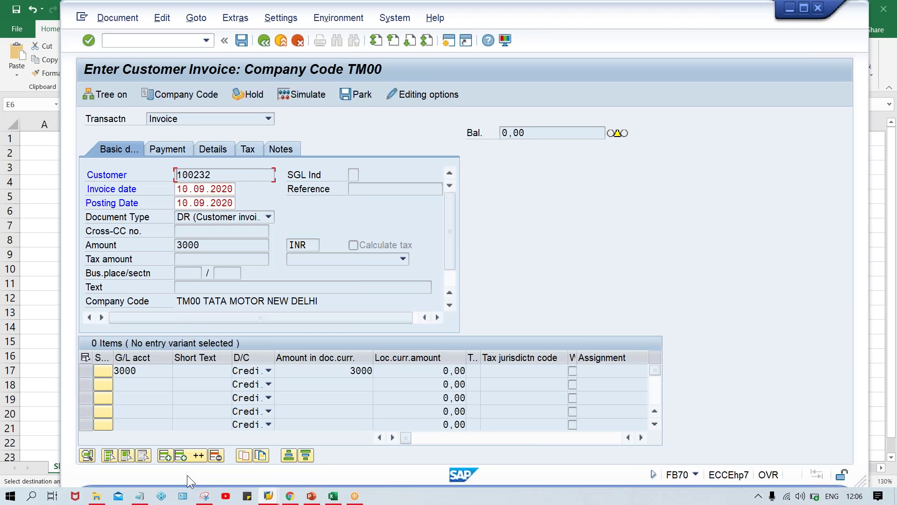
key(Return)
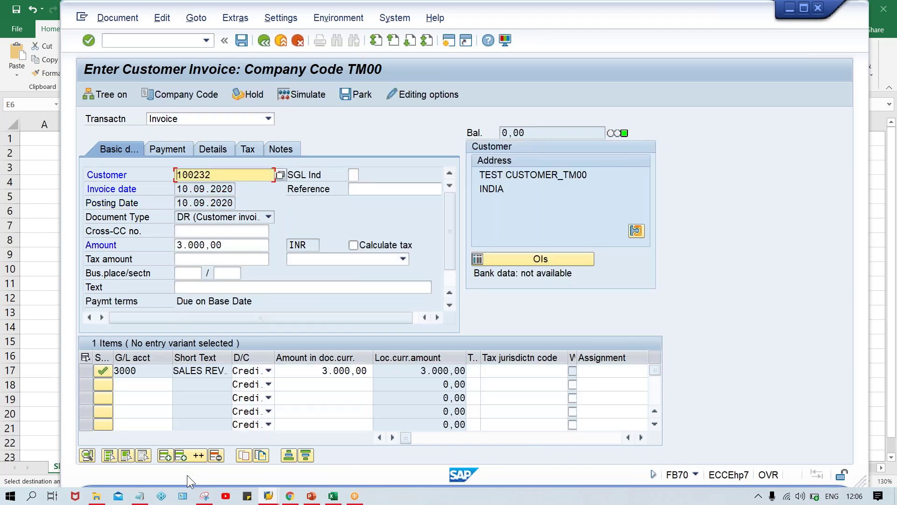
click(142, 369)
click(212, 371)
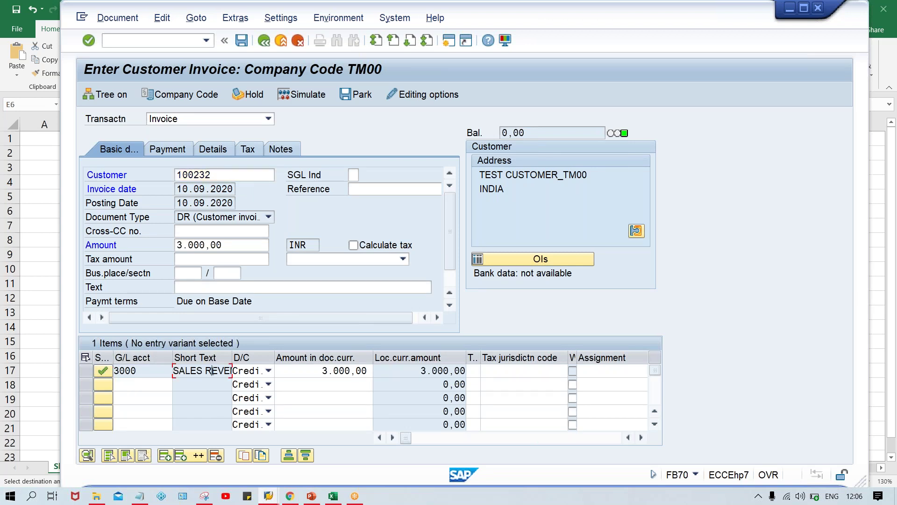
key(ctrl+s)
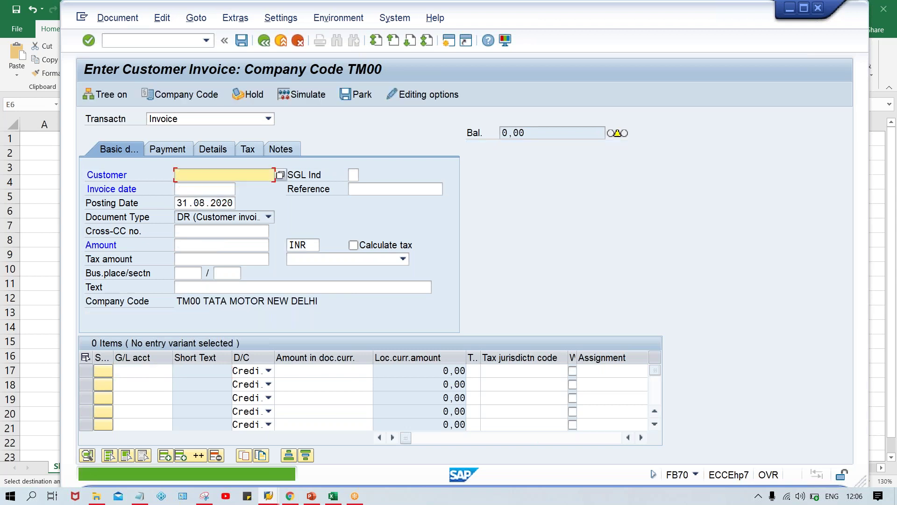
click(133, 41)
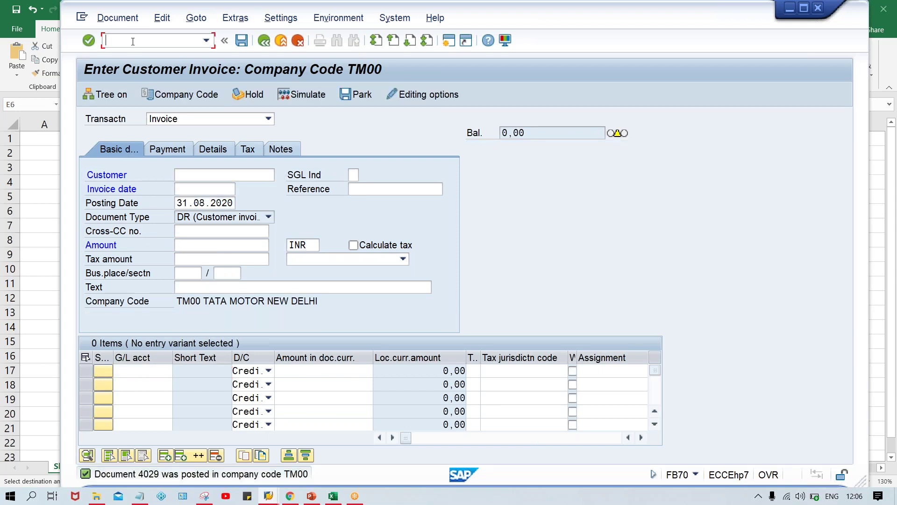
Run /NFBL5N to list customer 100232's open items, including the 6.000,00 invoice, then go back.
text(/NFBL5N)
key(Return)
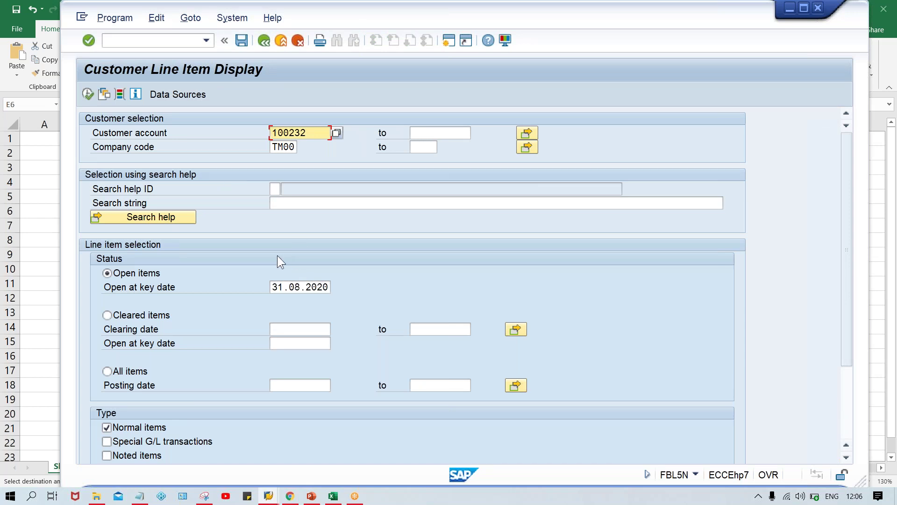
click(89, 93)
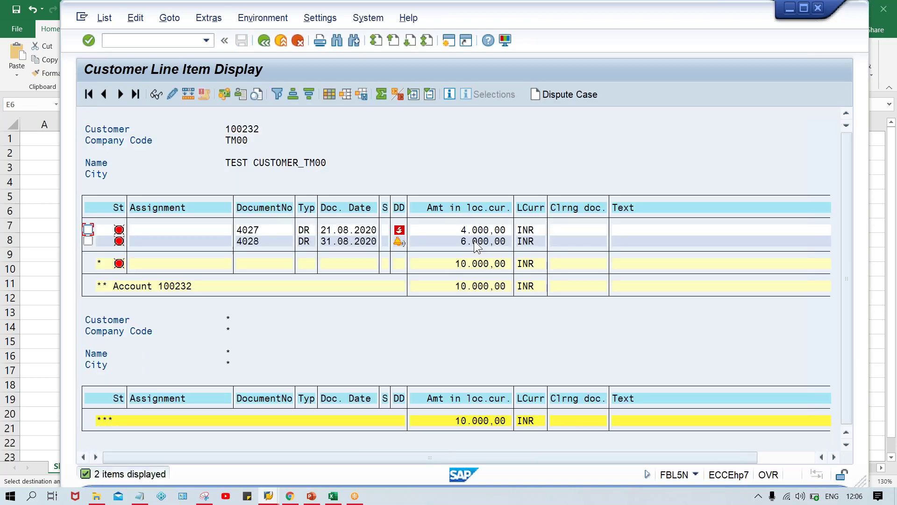
click(476, 246)
click(267, 41)
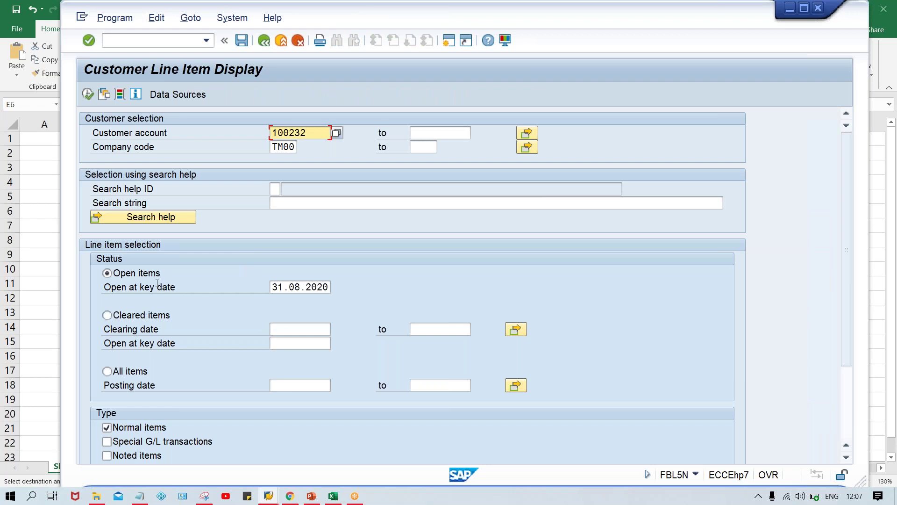
Change the FBL5N status from Open items at key date 31.08.2020 to All items.
drag(273, 287, 331, 287)
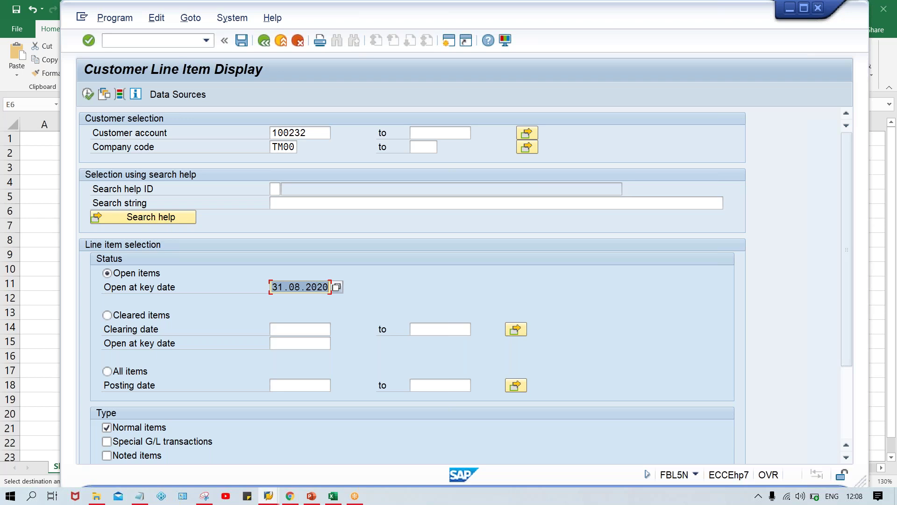
click(283, 286)
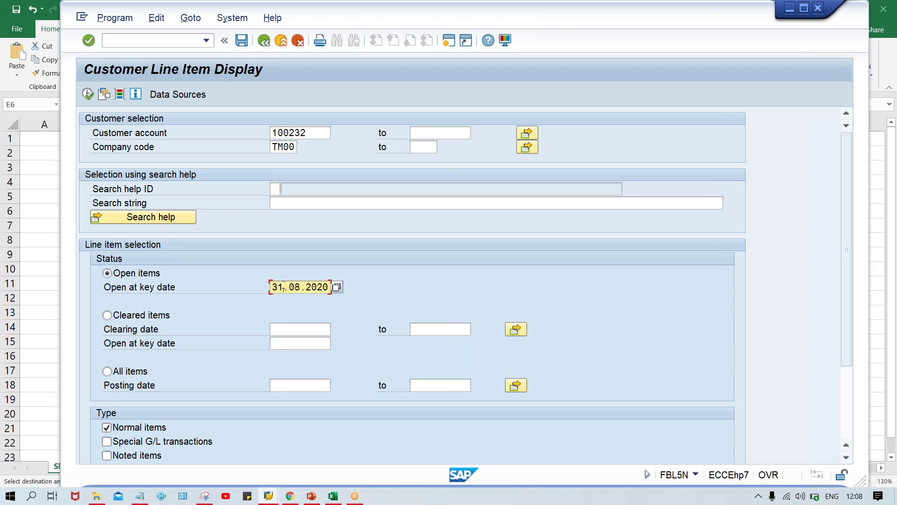
click(122, 369)
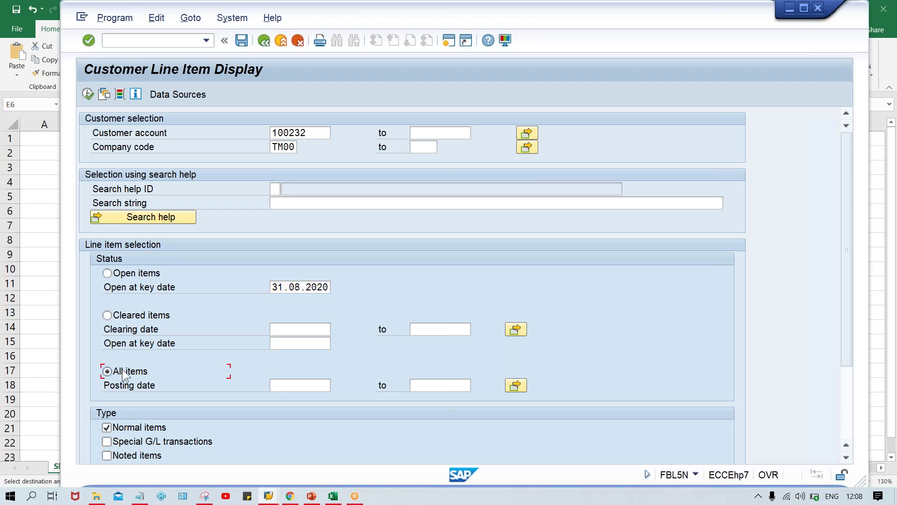
click(303, 383)
click(450, 381)
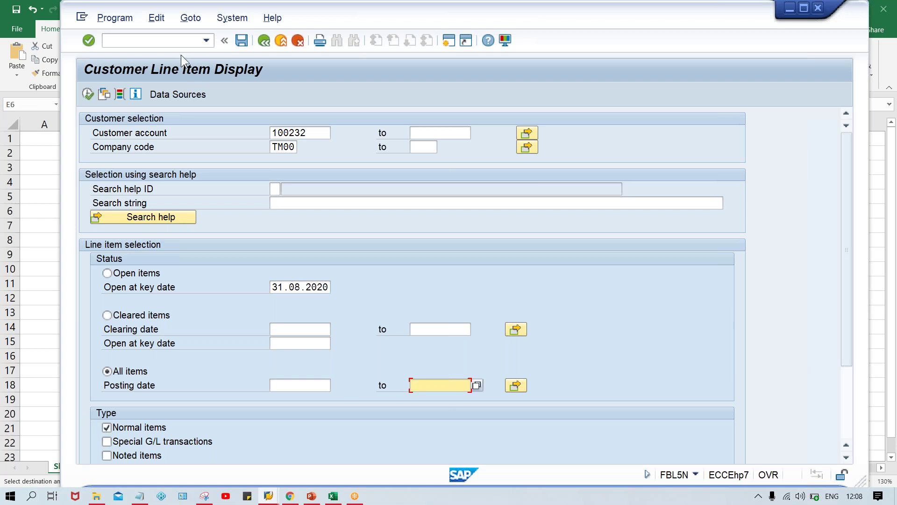
Execute the report and review invoice dates 31.08.2020, 10.09.2020 and the 4.000,00 amount.
click(89, 93)
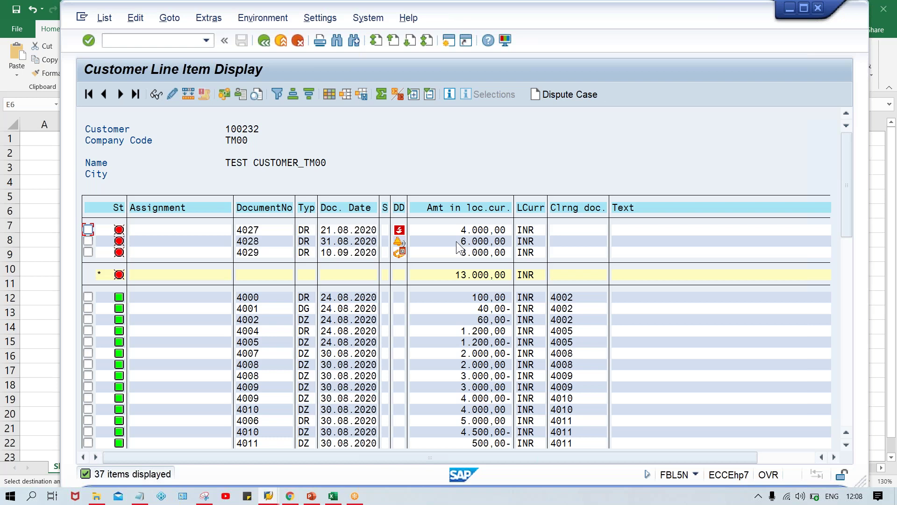
mouse_move(400, 233)
click(357, 207)
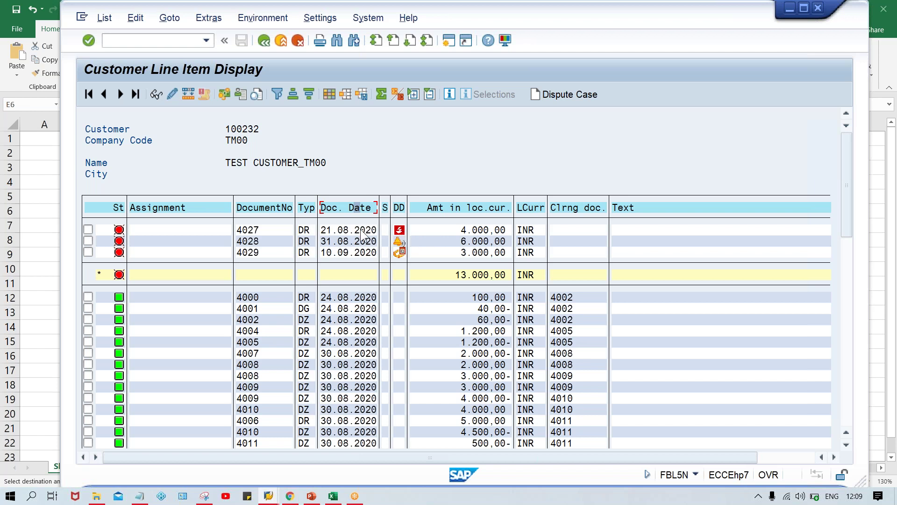
click(335, 242)
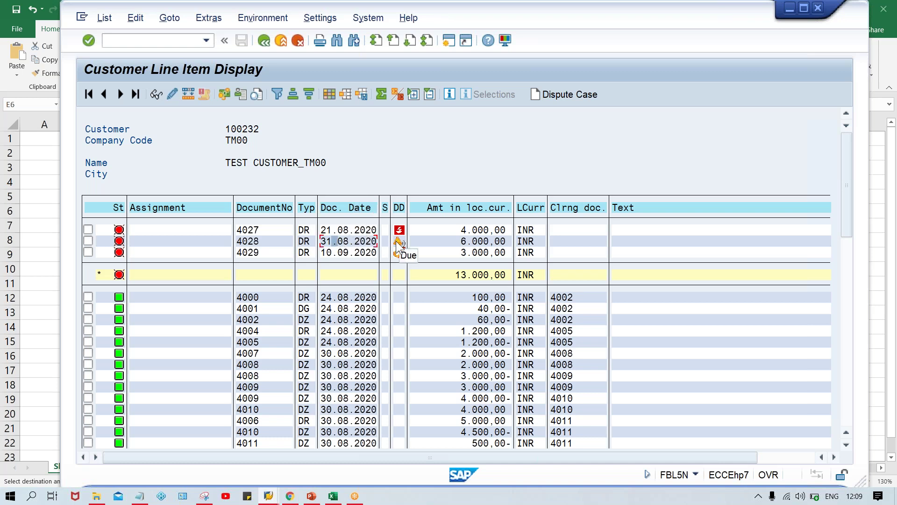
click(340, 253)
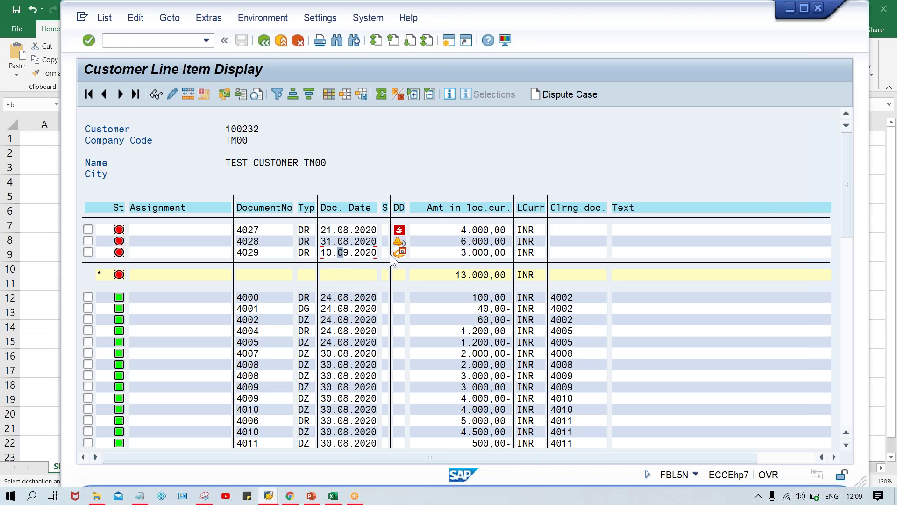
click(327, 256)
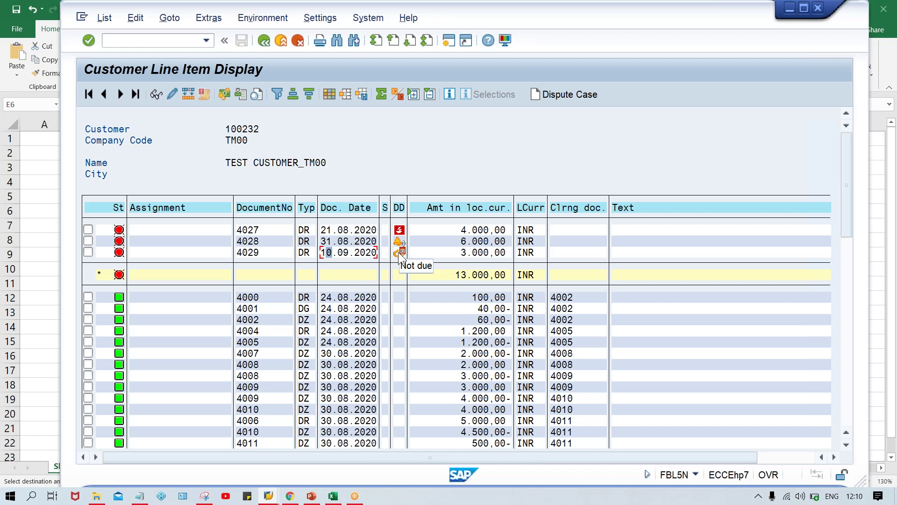
click(444, 229)
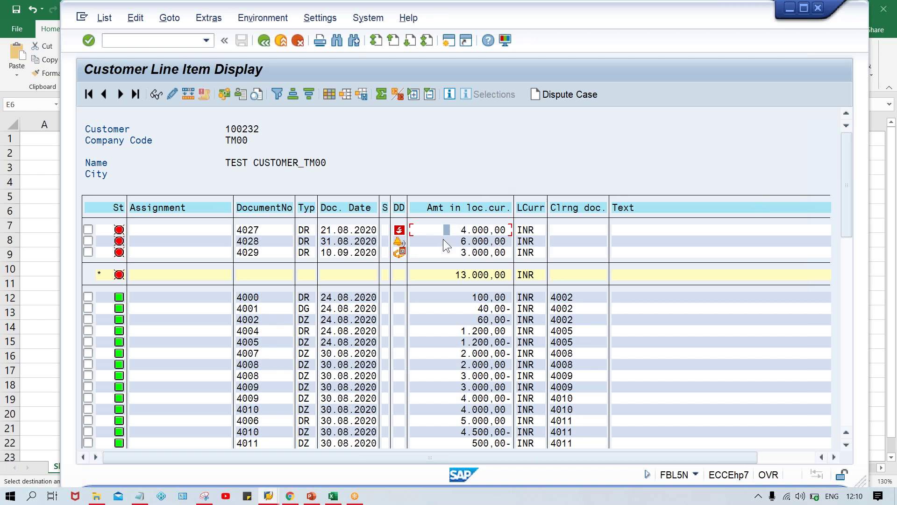
click(333, 495)
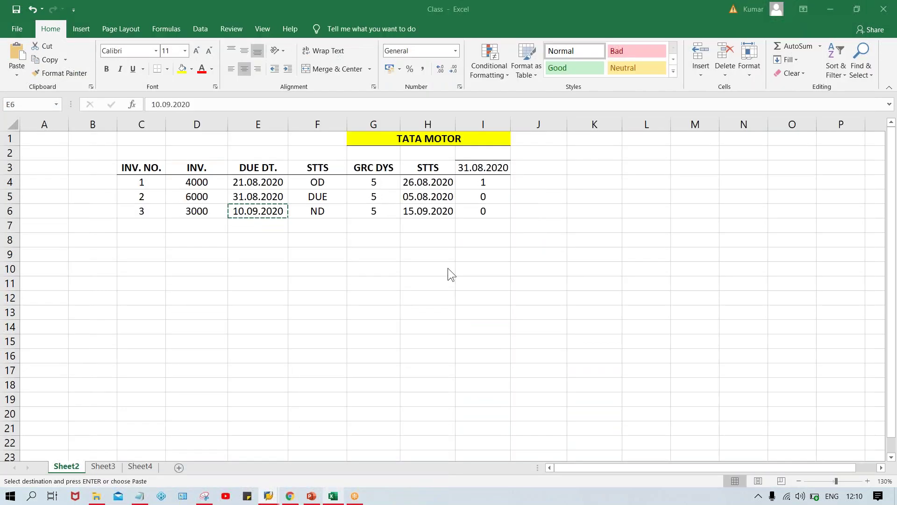
double_click(481, 182)
click(472, 209)
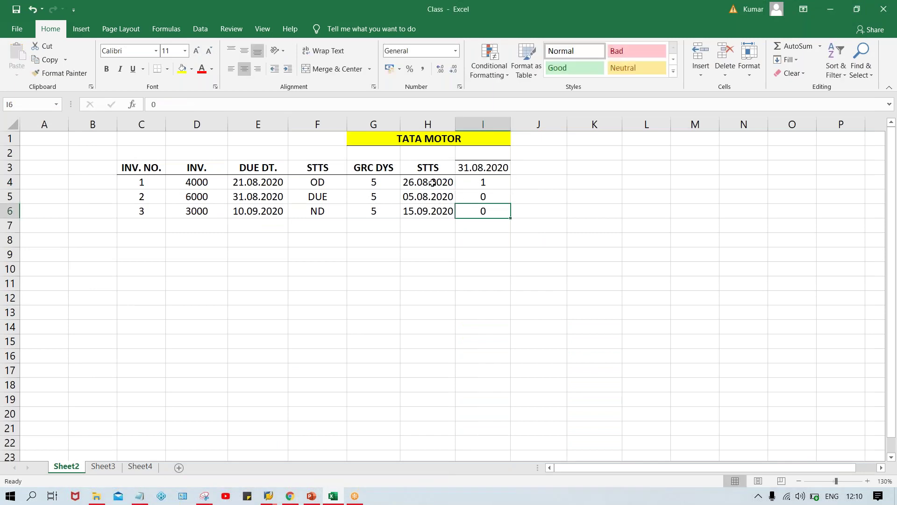
click(419, 178)
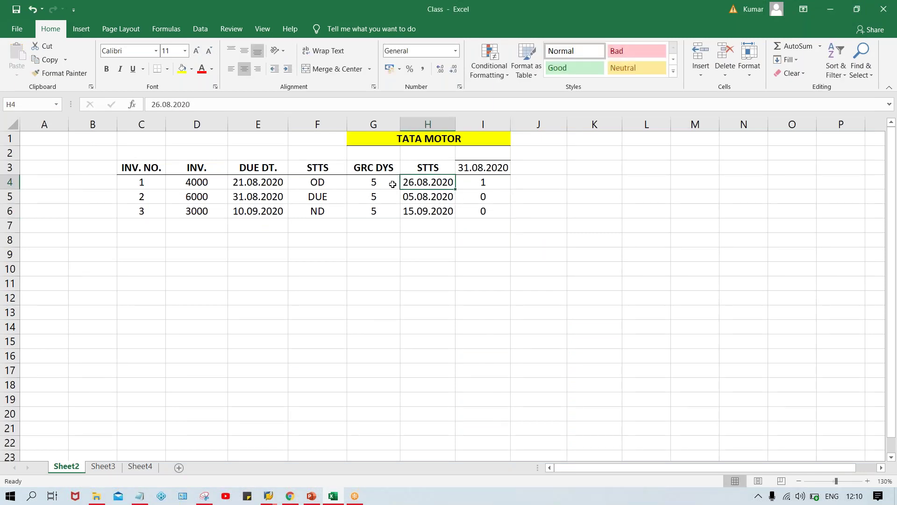
click(188, 183)
click(477, 184)
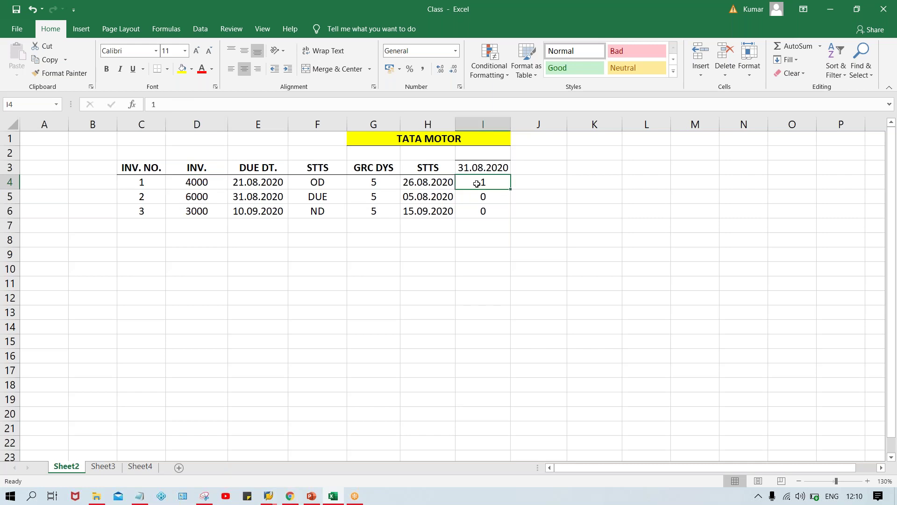
click(477, 200)
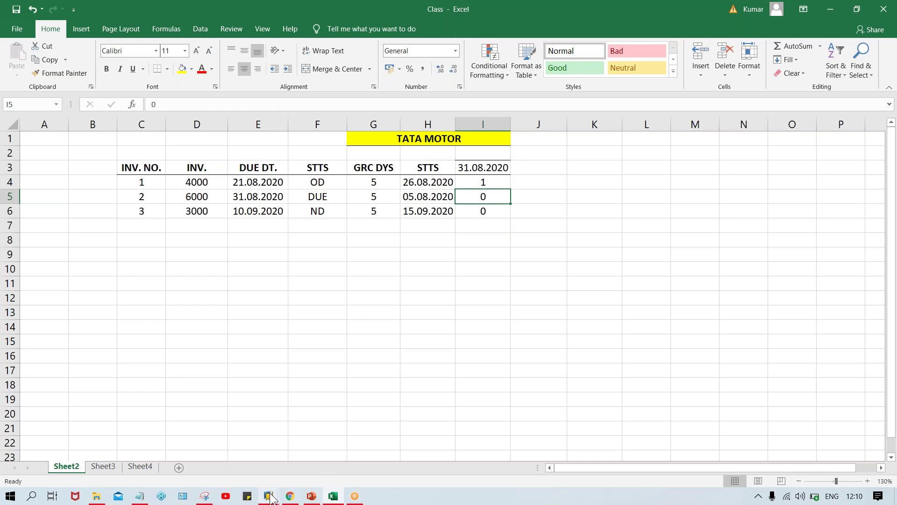
mouse_move(270, 498)
click(347, 462)
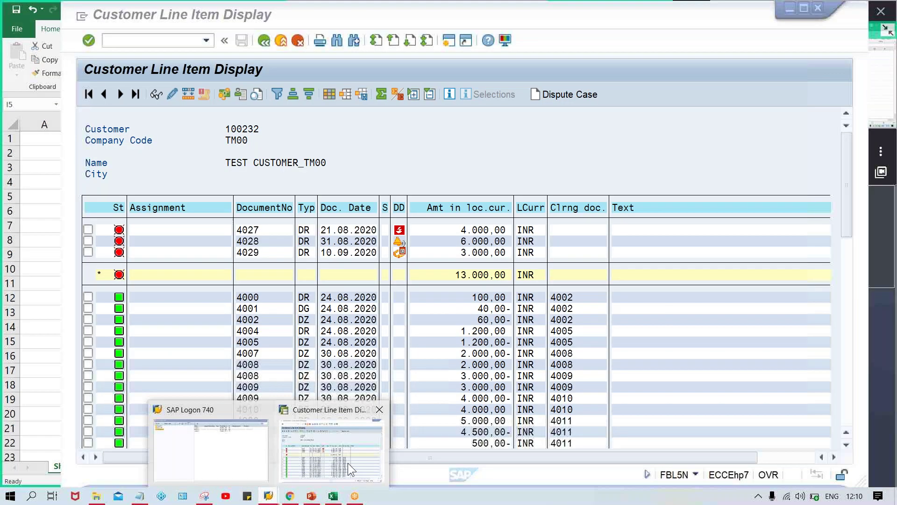
Open a new SAP session and start the dunning transaction F150.
click(449, 40)
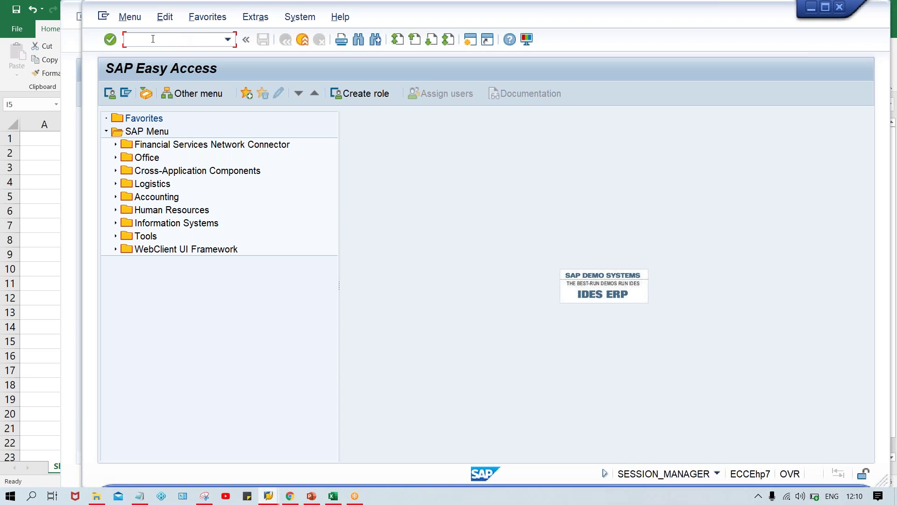
text(FB)
key(BackSpace)
text(150)
key(Return)
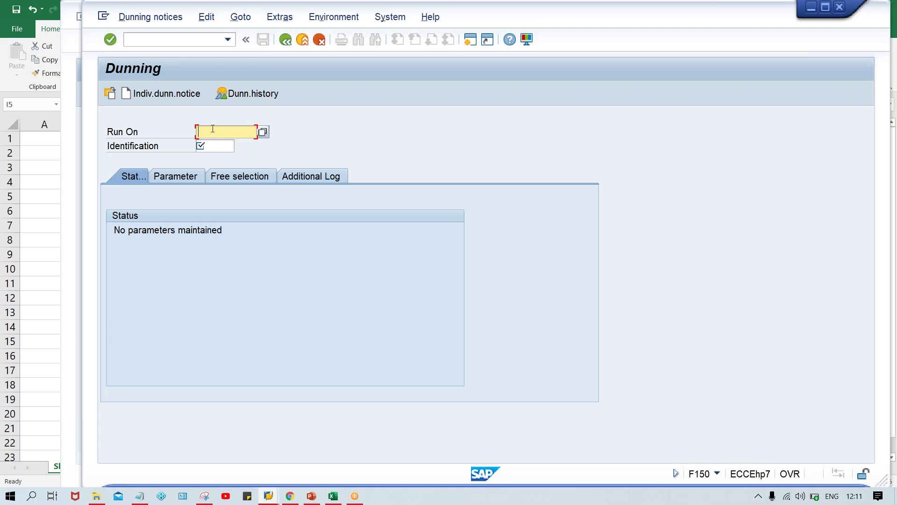
Enter Run On date 31.08.2020 and run identification TM00A.
text(31.08.2020)
click(213, 147)
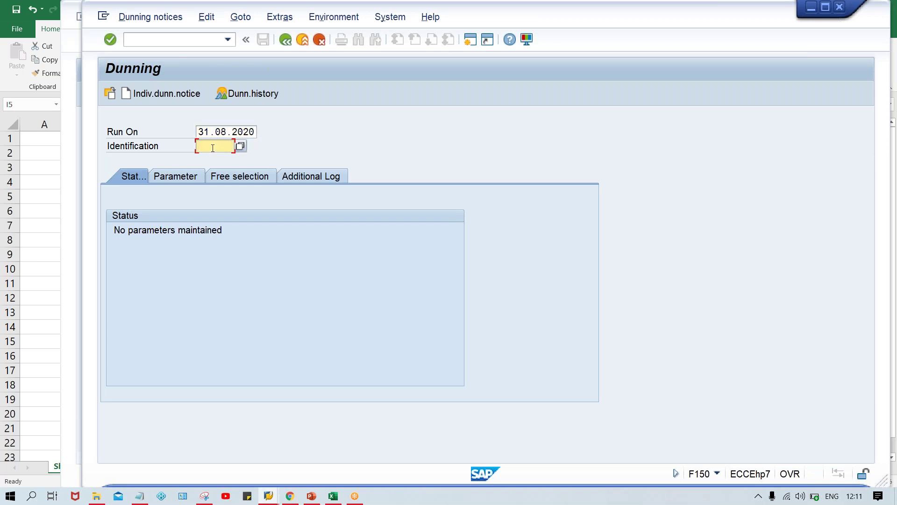
text(T)
text(MM)
text(0)
text(0)
key(BackSpace)
key(BackSpace)
key(BackSpace)
key(BackSpace)
text(00)
key(BackSpace)
key(BackSpace)
text(M000)
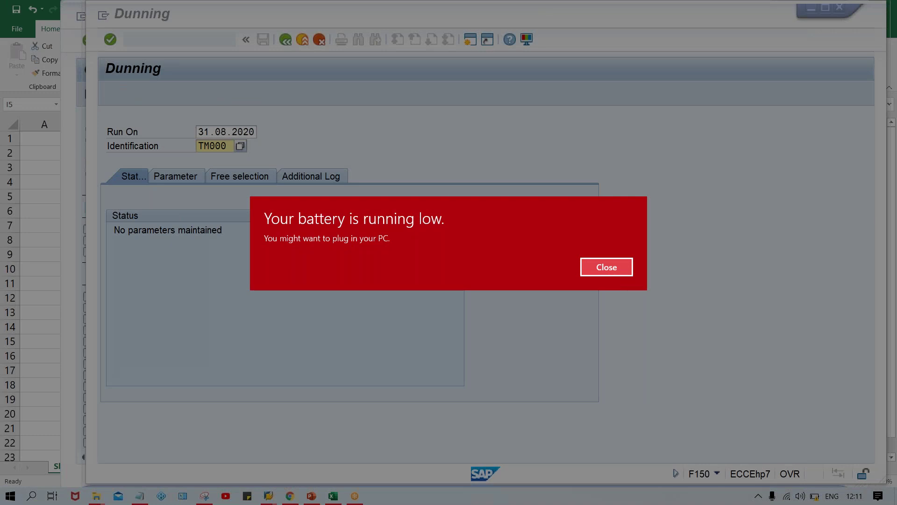
key(Return)
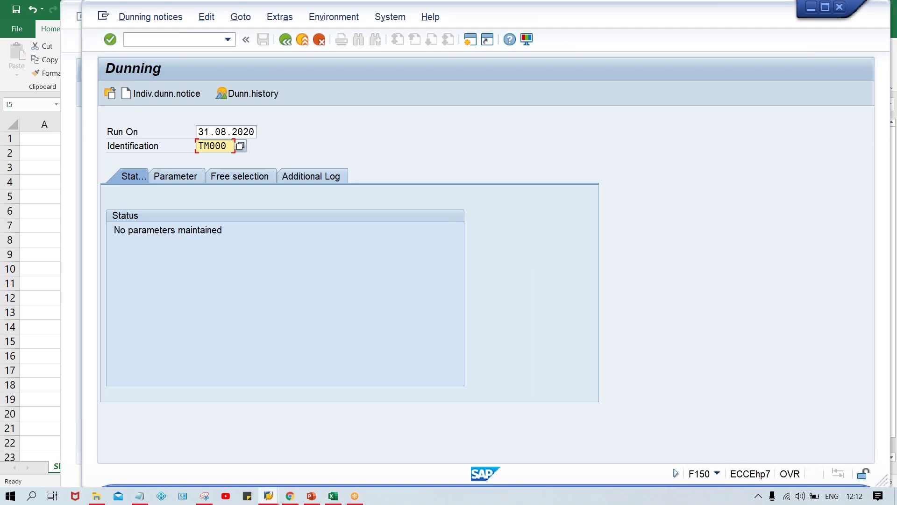
key(BackSpace)
text(A)
Recheck the run date and identification, then bring up the dunning parameters.
click(211, 130)
drag(197, 131, 274, 133)
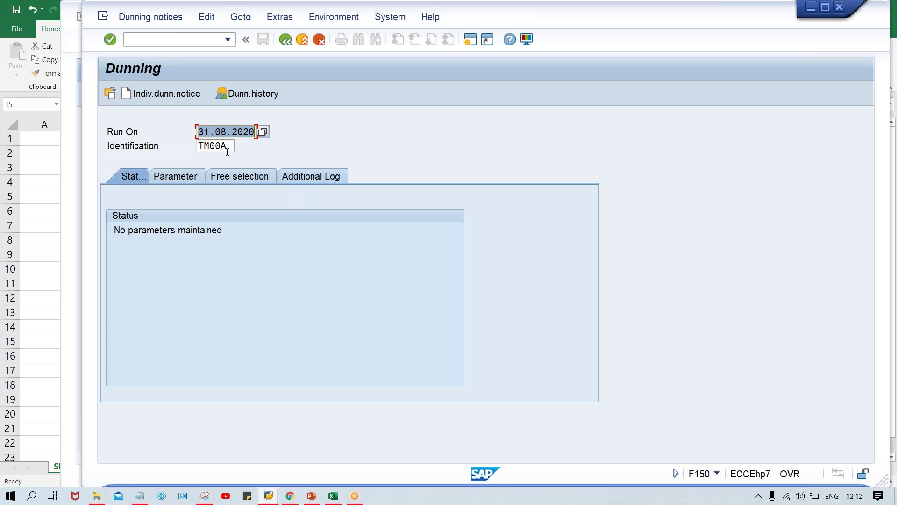
click(228, 148)
drag(229, 147, 183, 149)
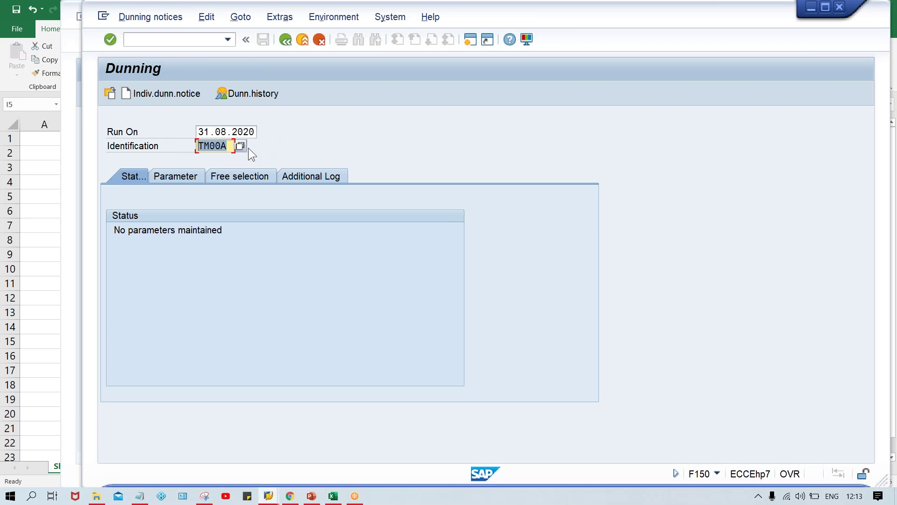
click(230, 147)
drag(228, 145, 193, 146)
click(198, 133)
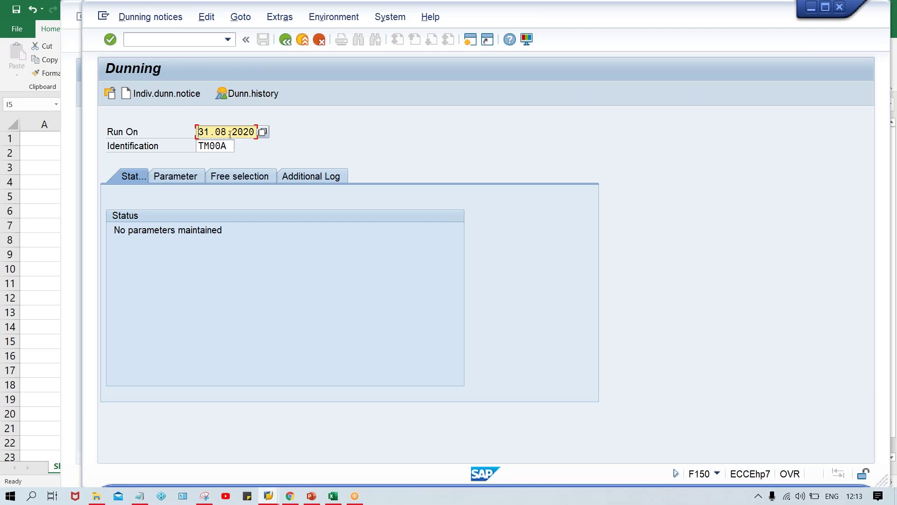
click(175, 177)
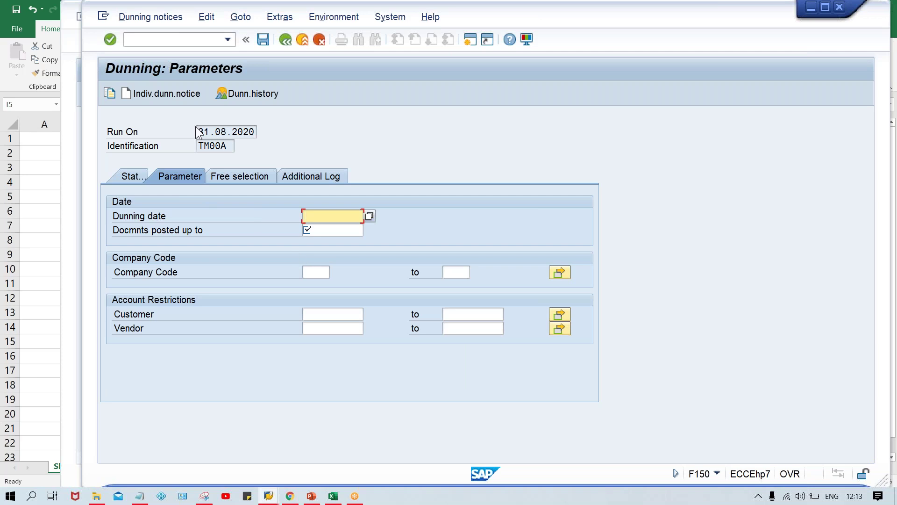
Copy the run date 31.08.2020 into the dunning date and enter 31.08.2020 as documents posted up to.
drag(197, 132, 255, 131)
key(ctrl+c)
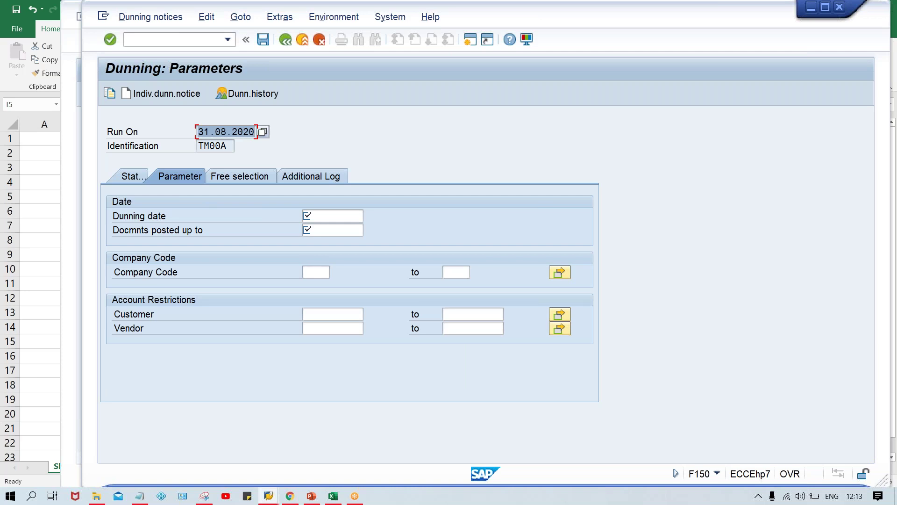
click(255, 132)
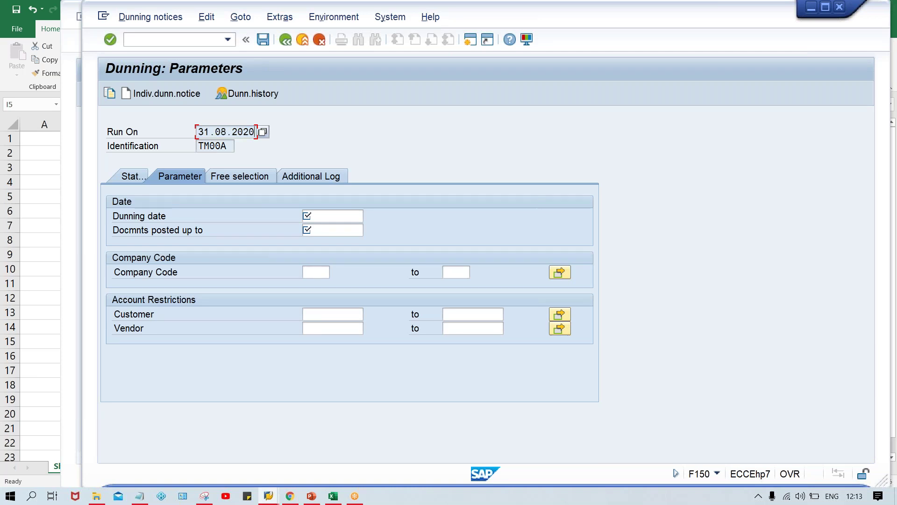
click(320, 215)
key(ctrl+v)
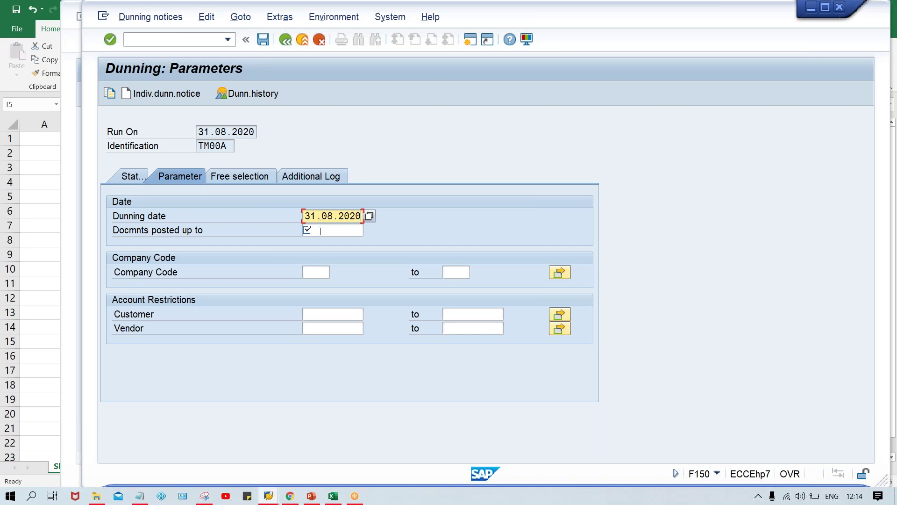
click(314, 230)
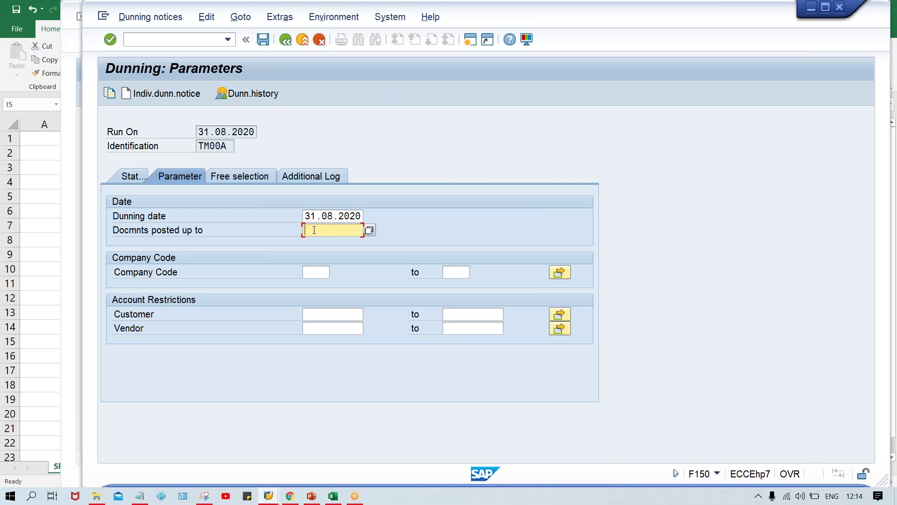
text(31.08.2020)
click(339, 499)
click(234, 215)
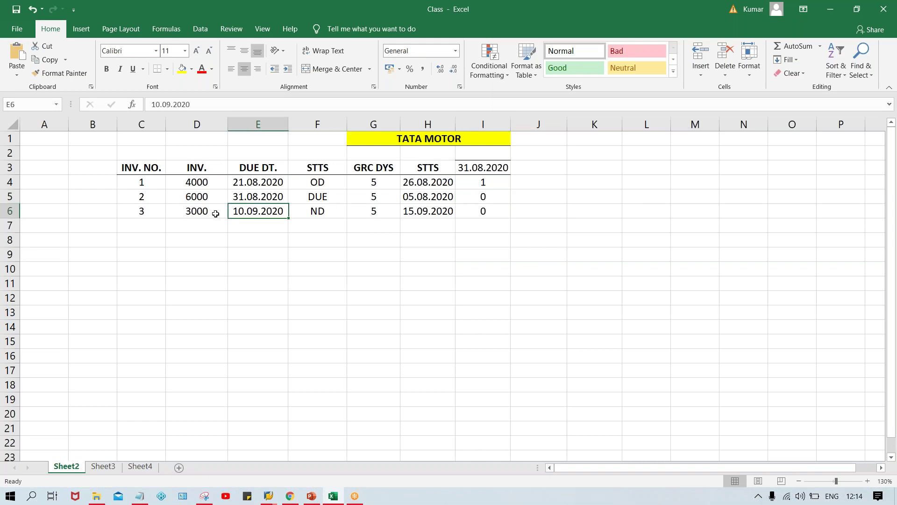
click(186, 213)
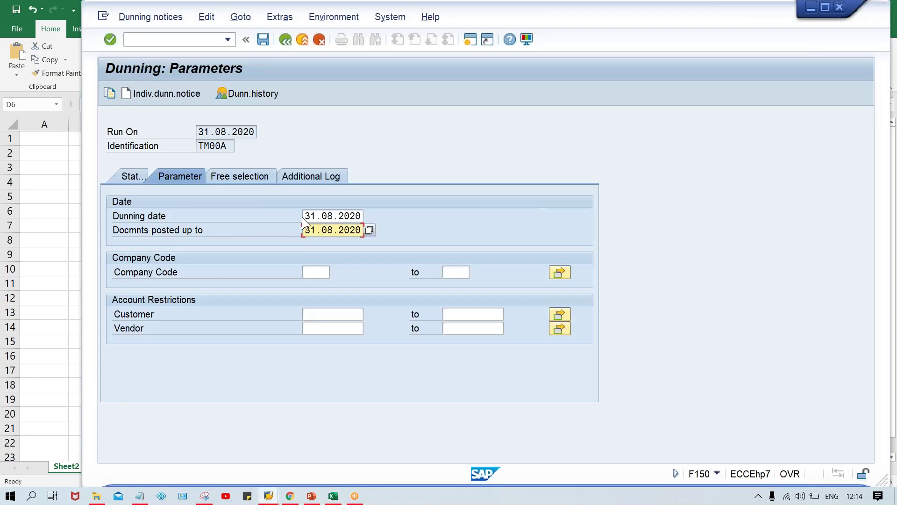
click(305, 216)
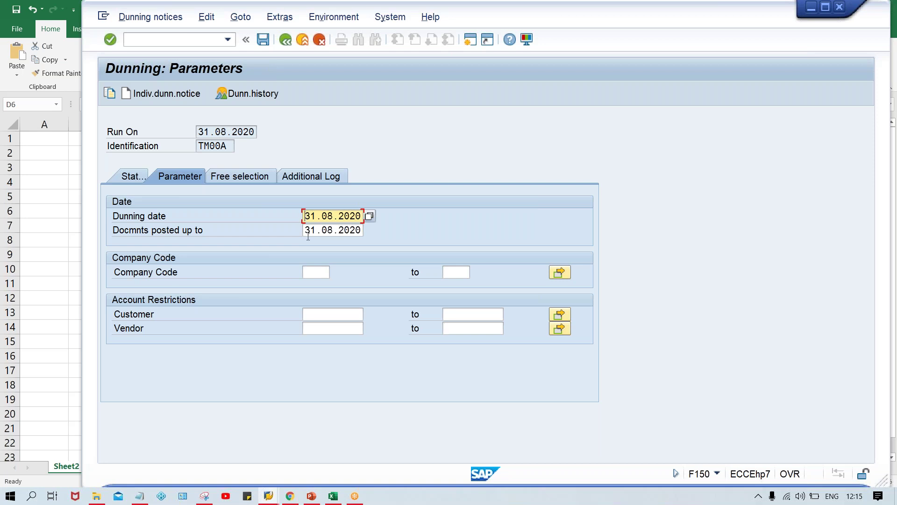
click(306, 230)
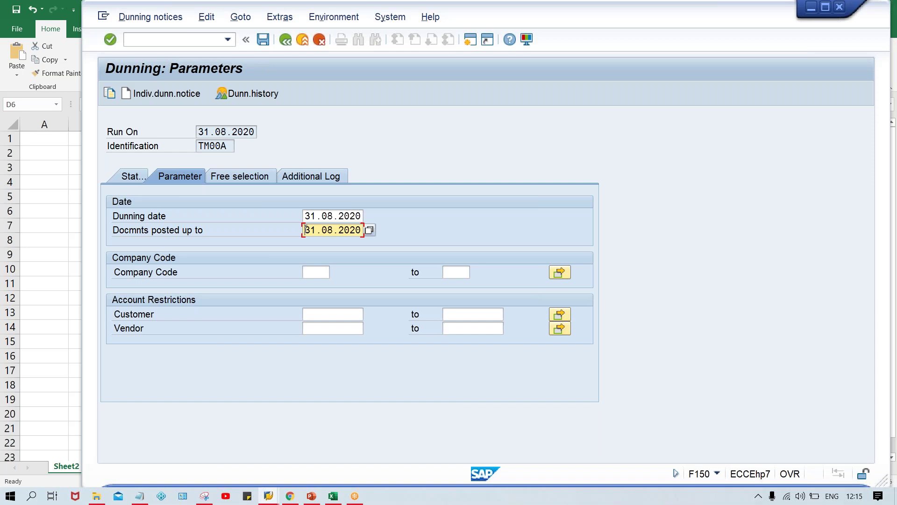
text(01)
drag(305, 230, 362, 230)
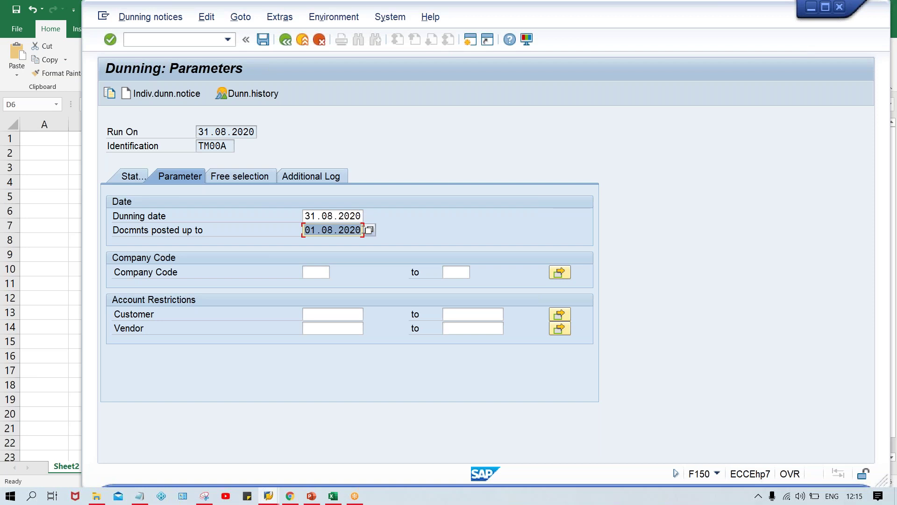
click(307, 230)
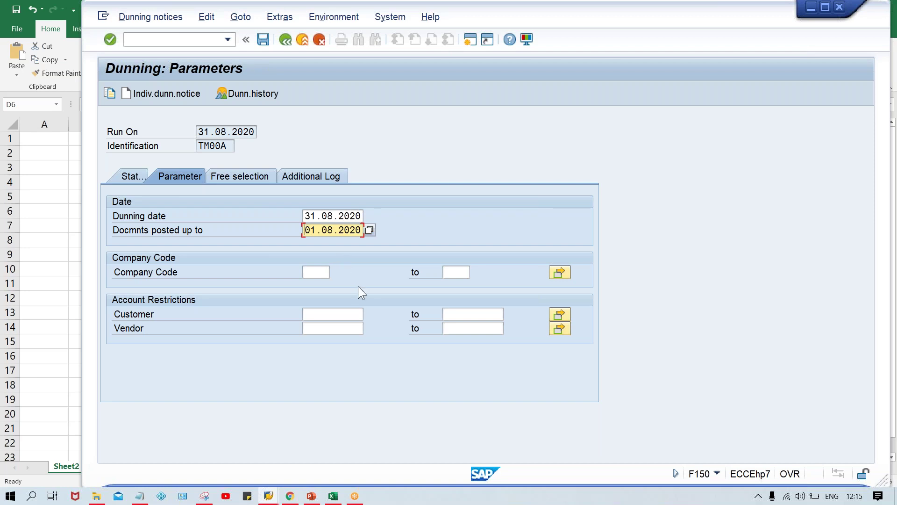
text(3)
click(313, 269)
Restrict run TM00A to company code TM00 and customers 0 through ZZZZZZZZZZ.
text(TM00)
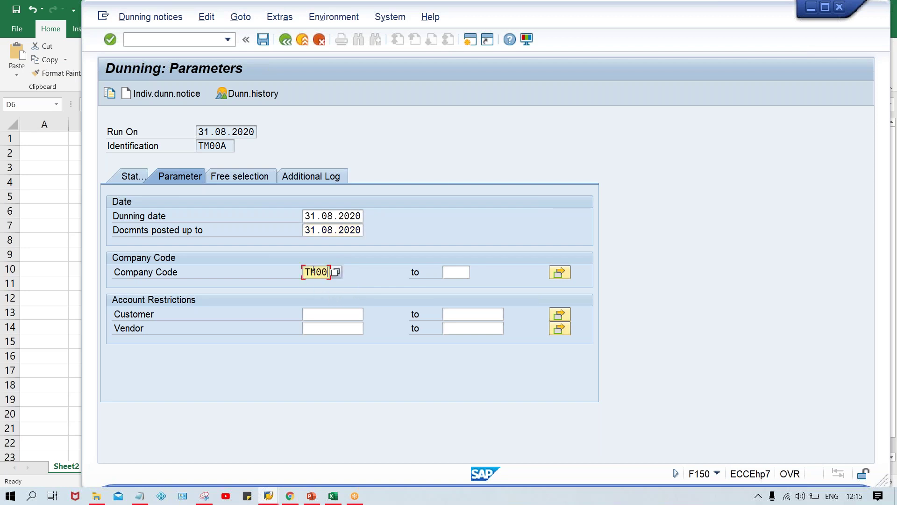
click(445, 269)
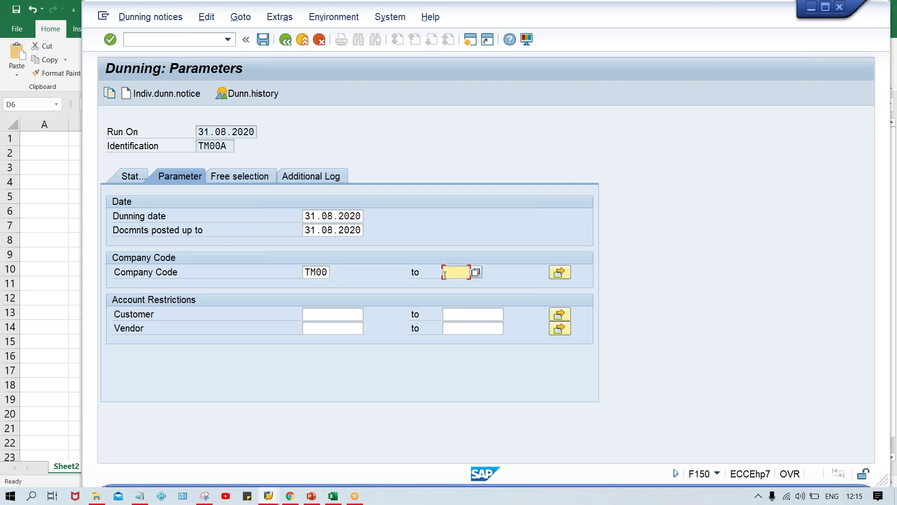
click(314, 310)
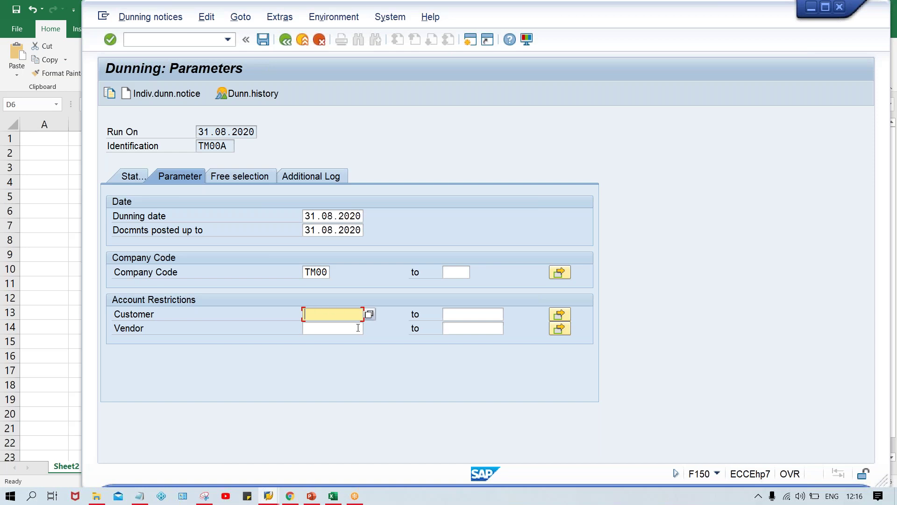
text(0)
key(Tab)
text(ZZZZZZZZZZ)
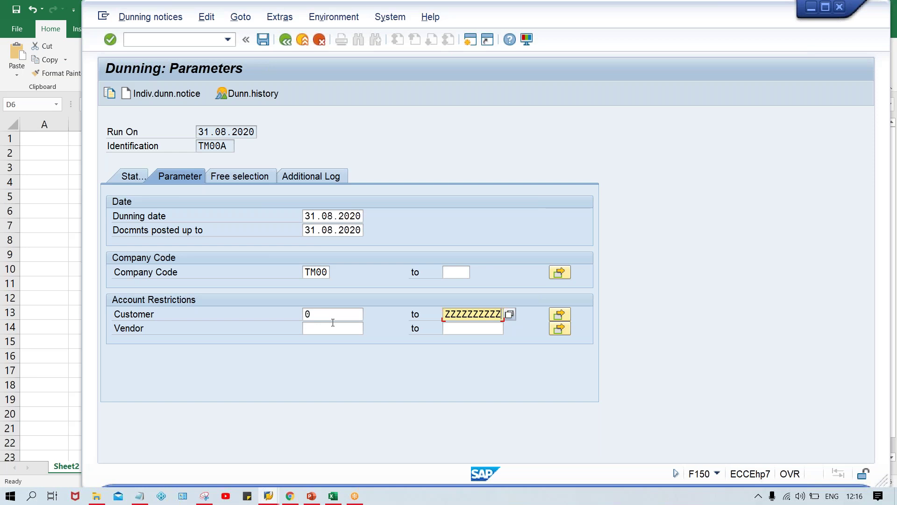
key(alt+Tab)
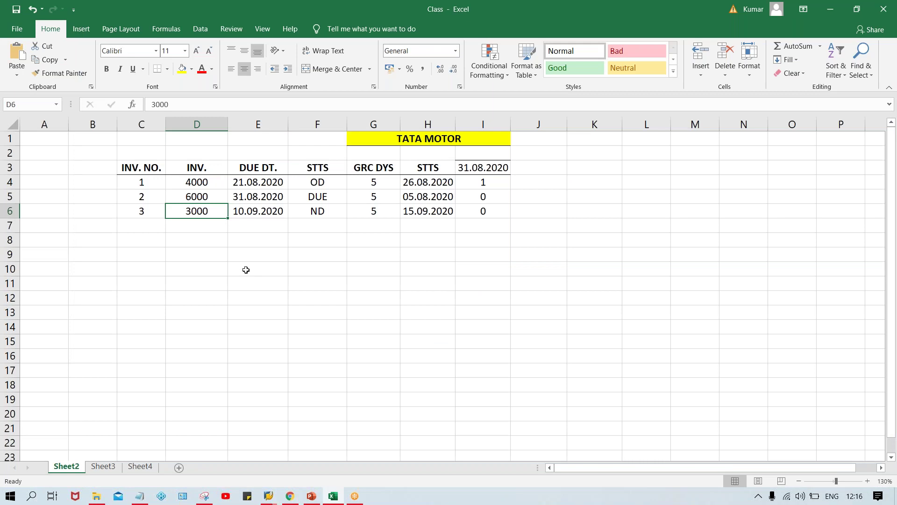
Enter customer numbers 100232, 100356, 100055, 145000 and 456000 in cells E10 to E14.
click(253, 268)
text(1000)
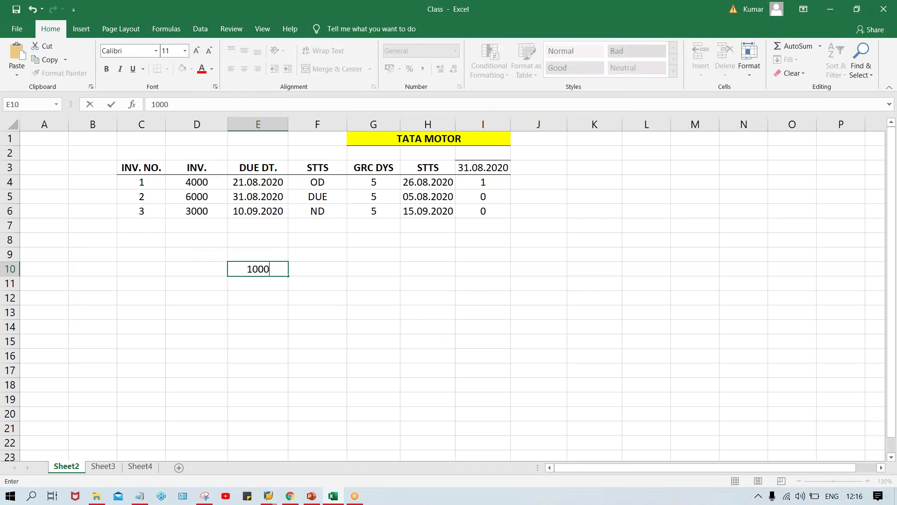
key(BackSpace)
text(232)
key(Return)
text(100356)
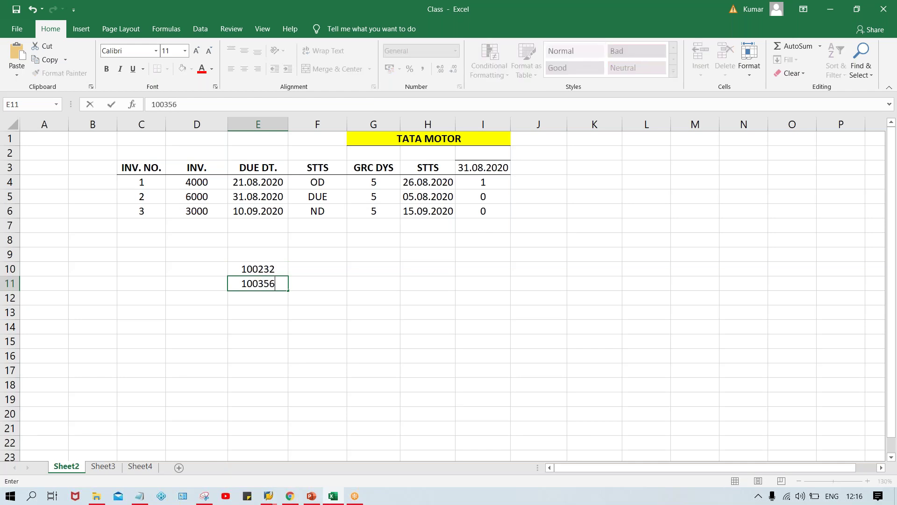
key(Return)
text(10005)
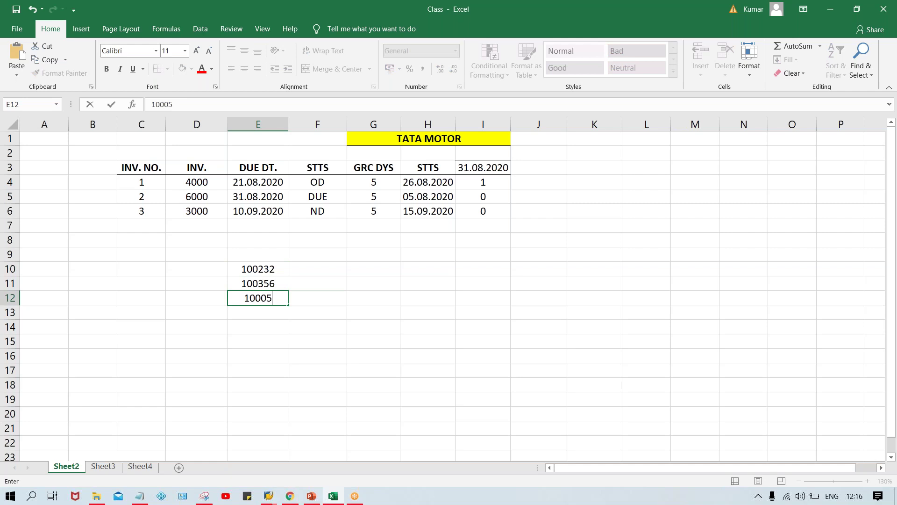
text(5)
key(Return)
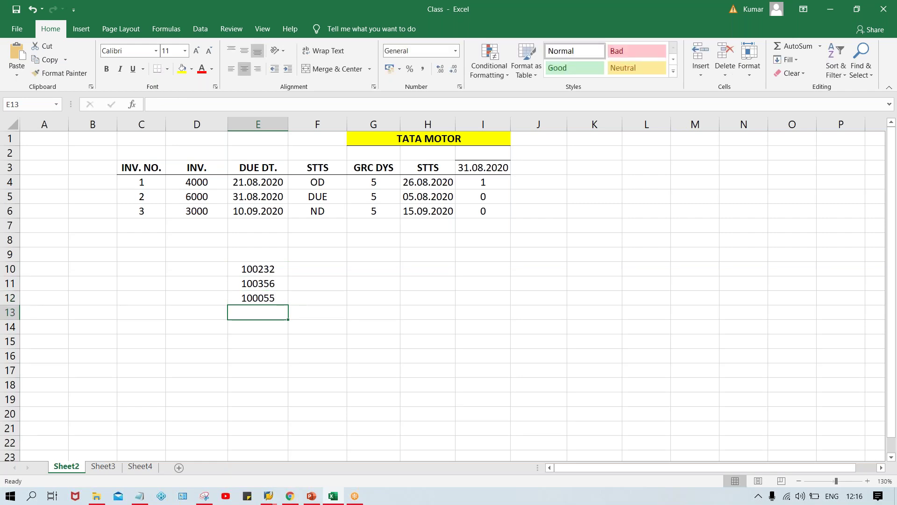
text(145000)
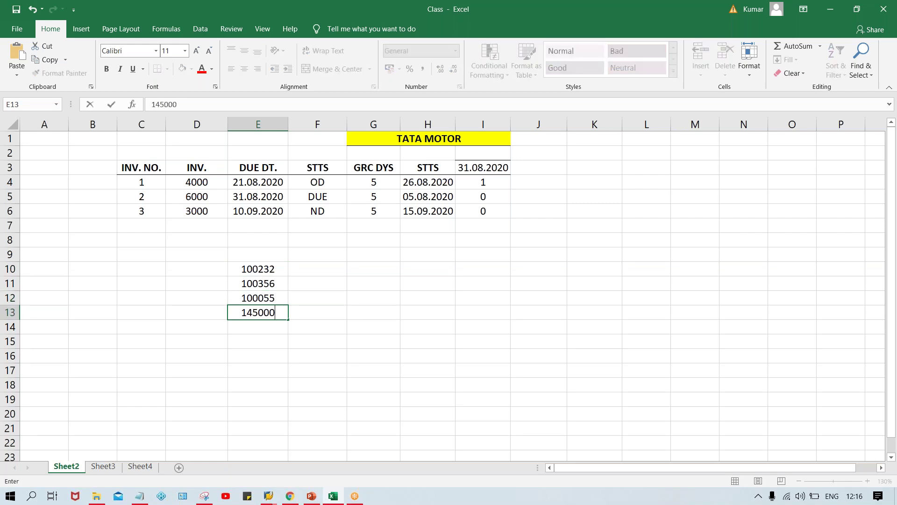
key(Return)
text(456)
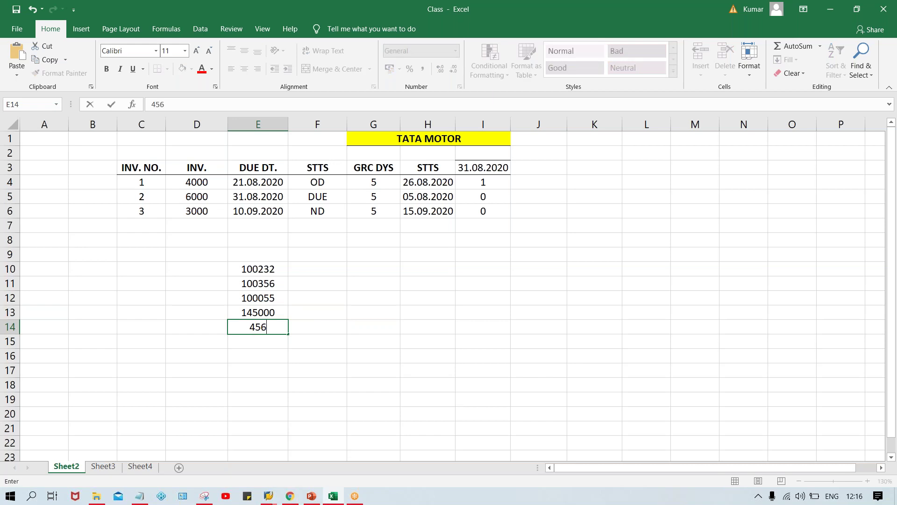
text(000)
key(Return)
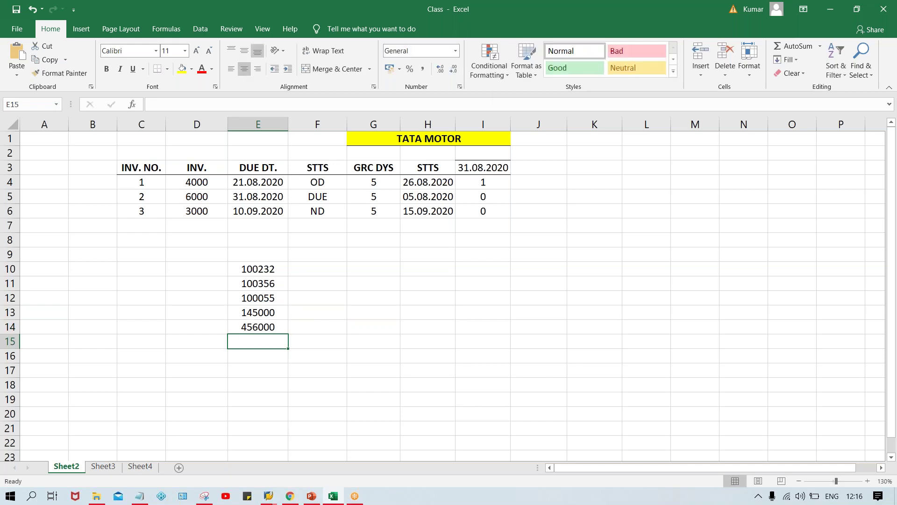
Copy the five customer numbers in E10:E14 for pasting into SAP.
drag(255, 266, 262, 321)
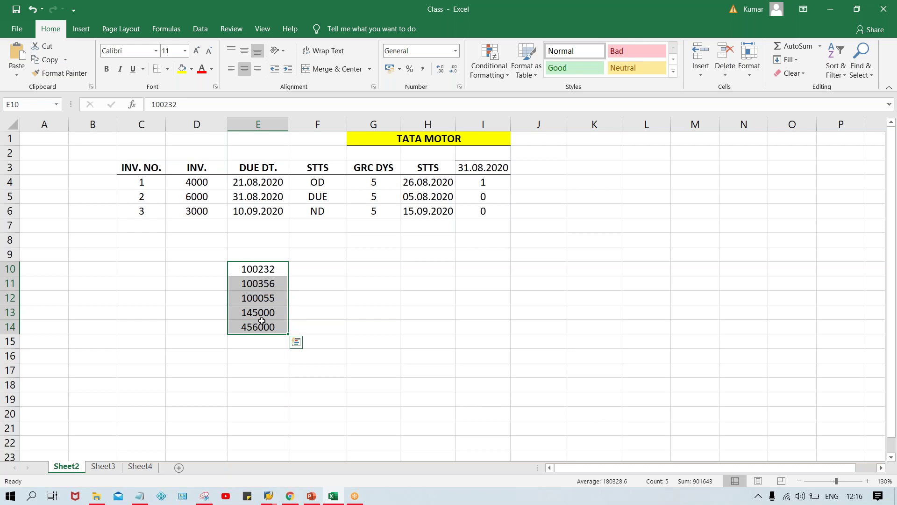
click(258, 267)
drag(244, 269, 254, 324)
key(ctrl+c)
key(alt+Tab)
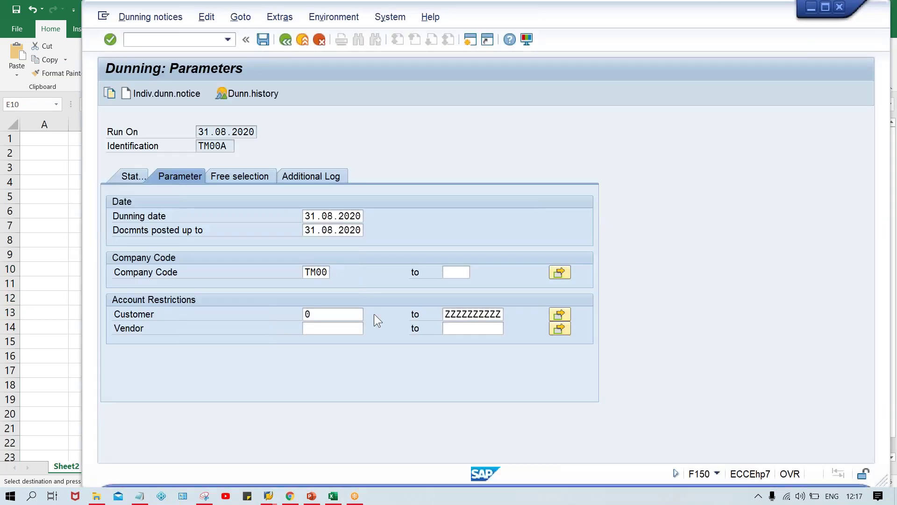
Upload the copied numbers into the Customer multiple selection, then delete all entries and close it.
click(472, 314)
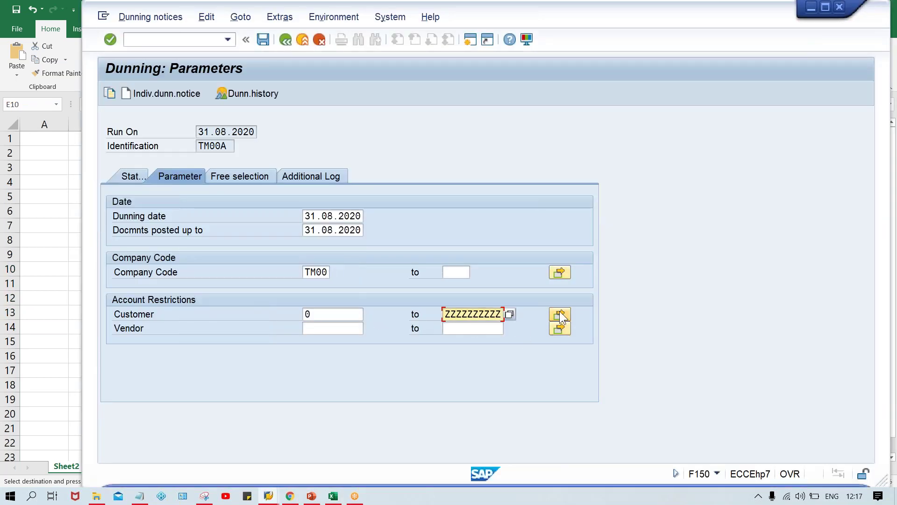
click(560, 314)
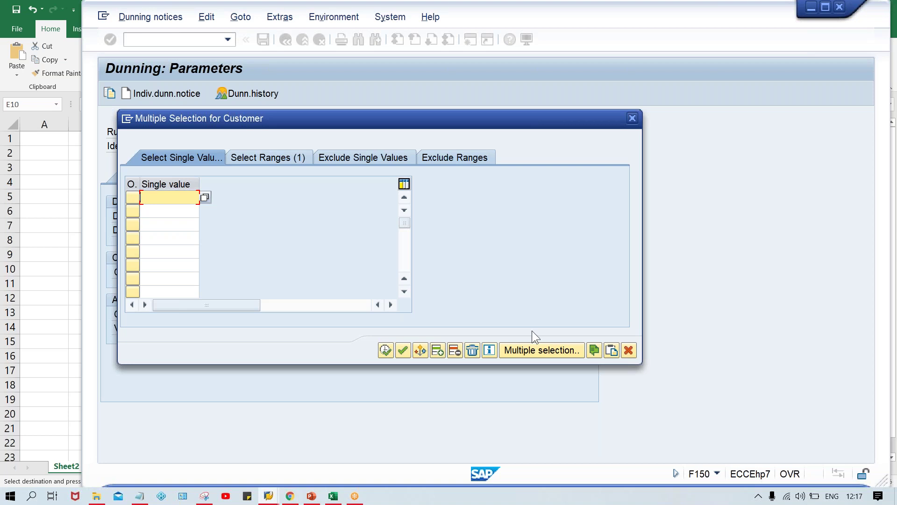
click(610, 352)
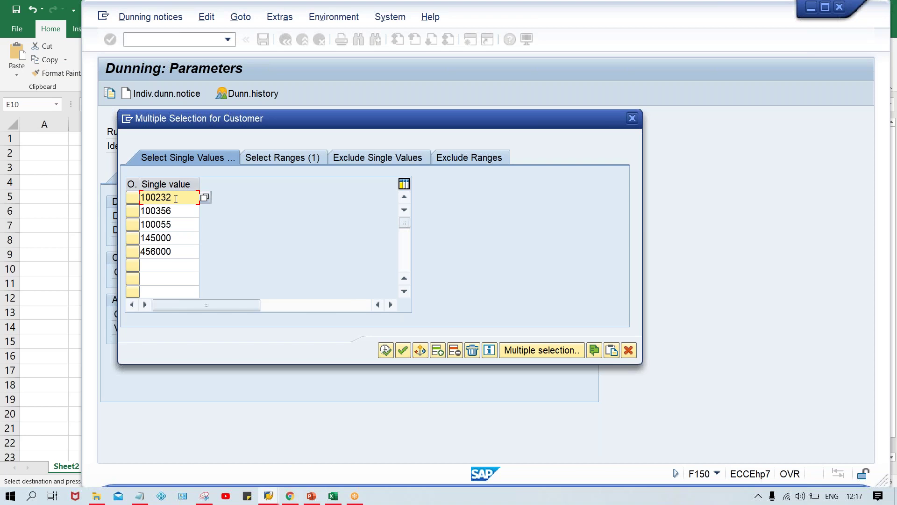
click(472, 350)
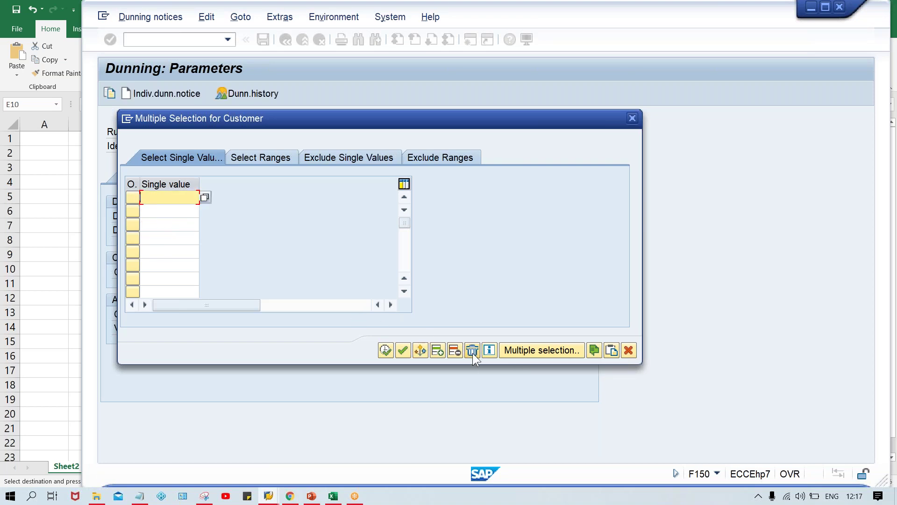
click(631, 119)
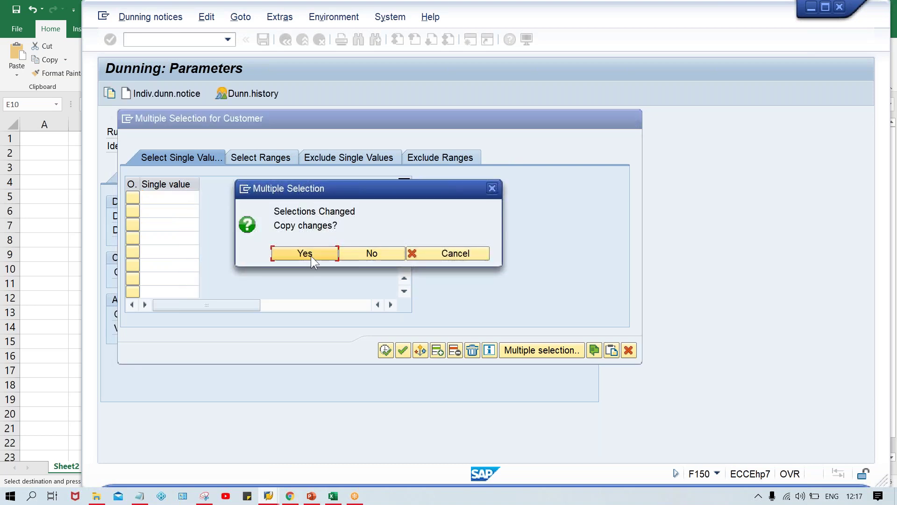
click(305, 254)
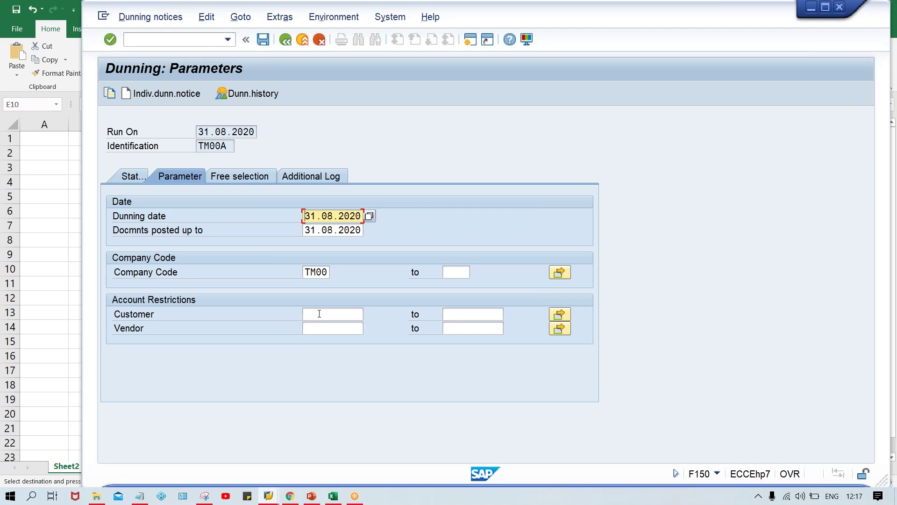
Enter 100232 as the single customer in the dunning parameters.
click(319, 314)
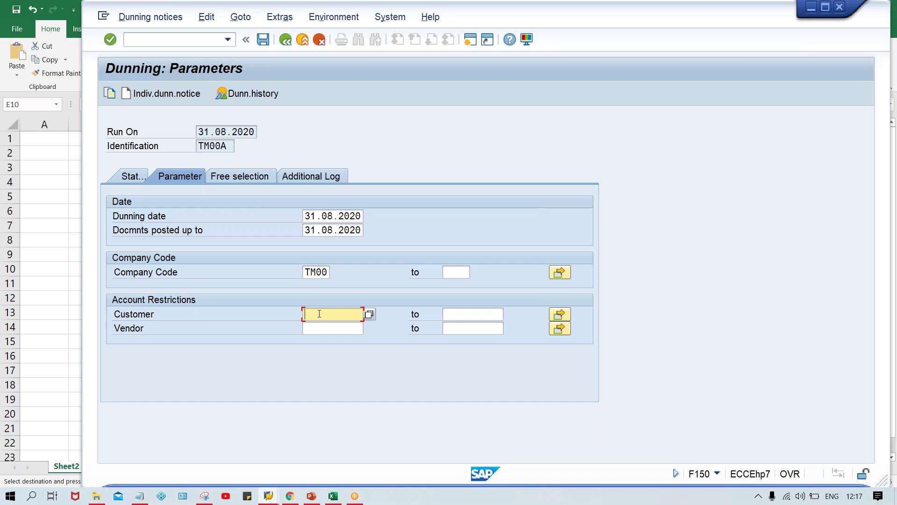
text(100)
text(232)
Delete the customer number list in E10:E15 from the Excel sheet.
mouse_move(333, 498)
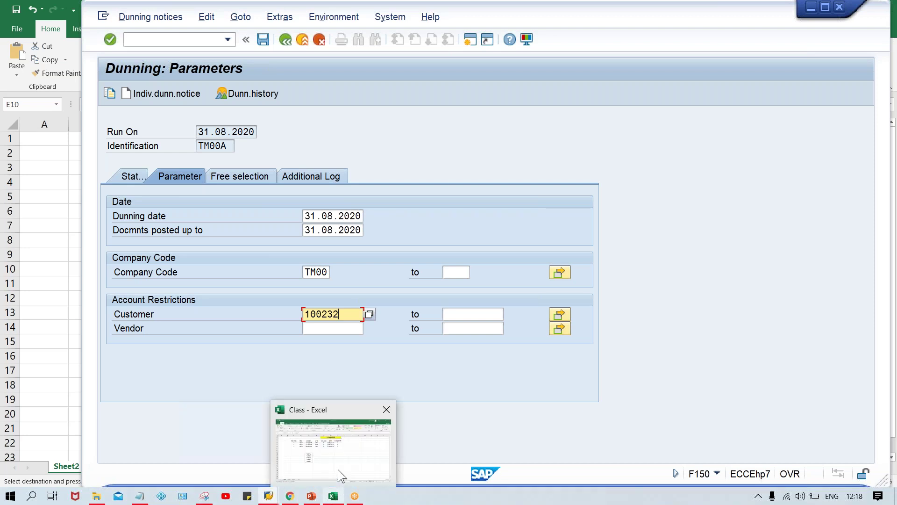
click(338, 469)
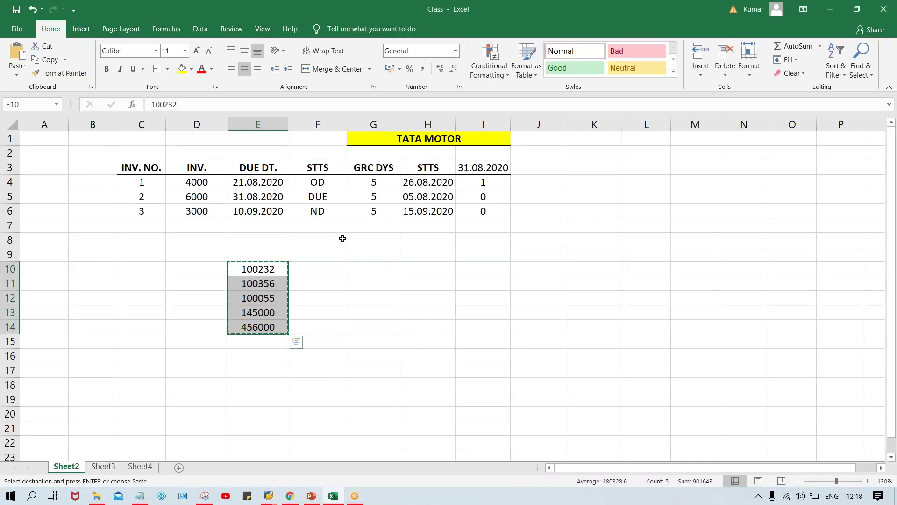
click(325, 238)
drag(203, 182, 198, 233)
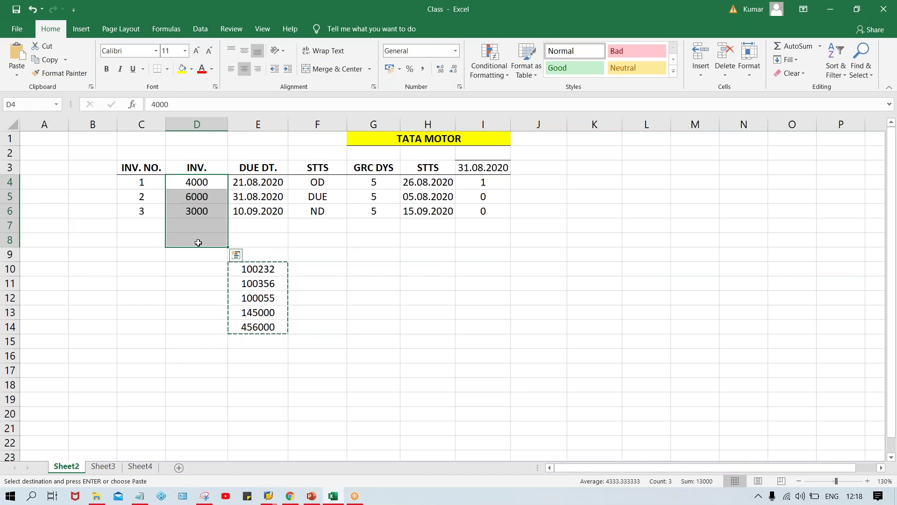
click(256, 269)
drag(256, 270, 256, 344)
key(Delete)
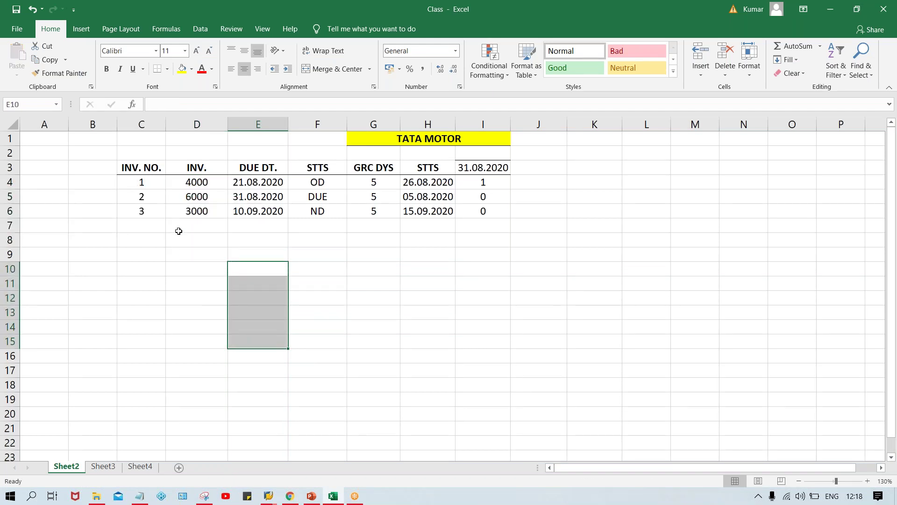
click(180, 225)
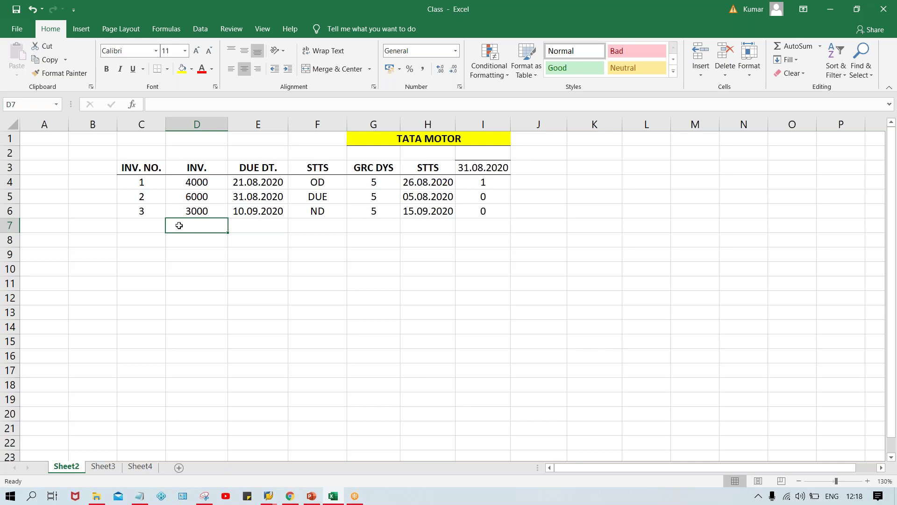
Select cell C7 in the invoice table, then return to the SAP Dunning: Parameters window.
click(147, 226)
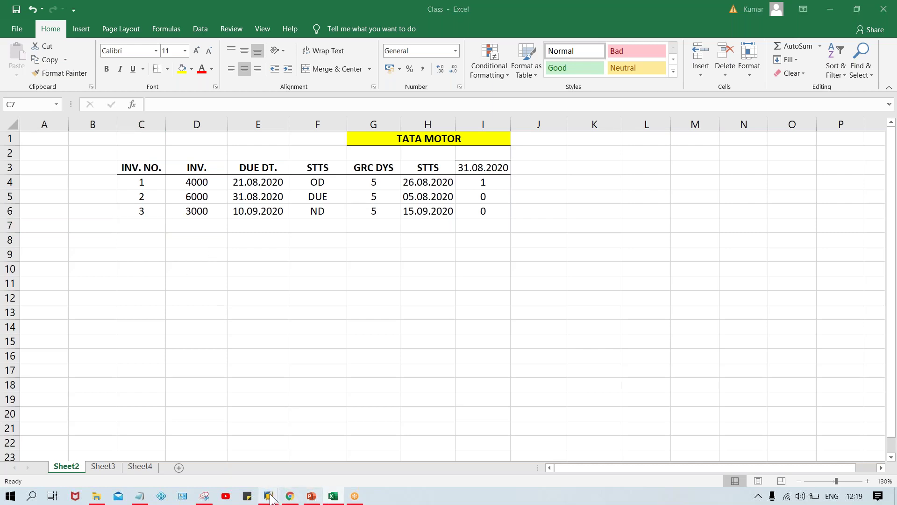
mouse_move(268, 496)
click(385, 453)
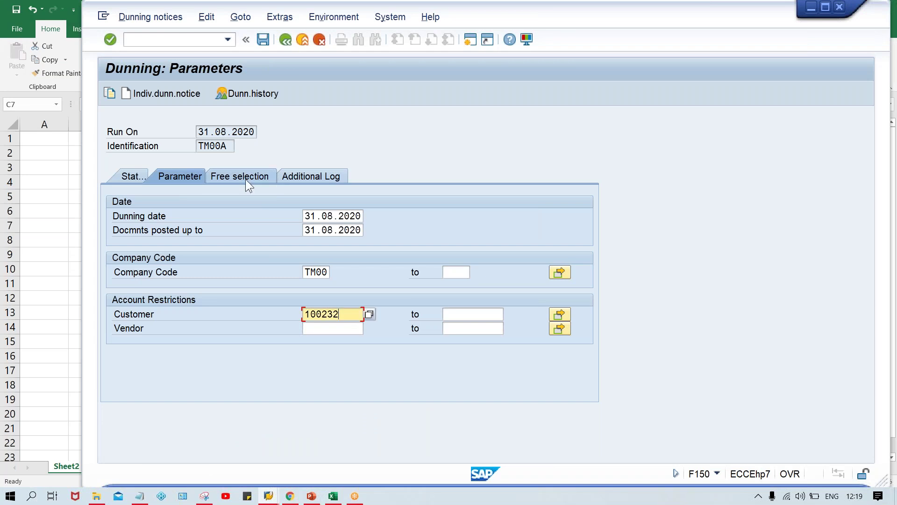
Add an additional log for customer 100232 and save the TM00A parameters.
click(260, 178)
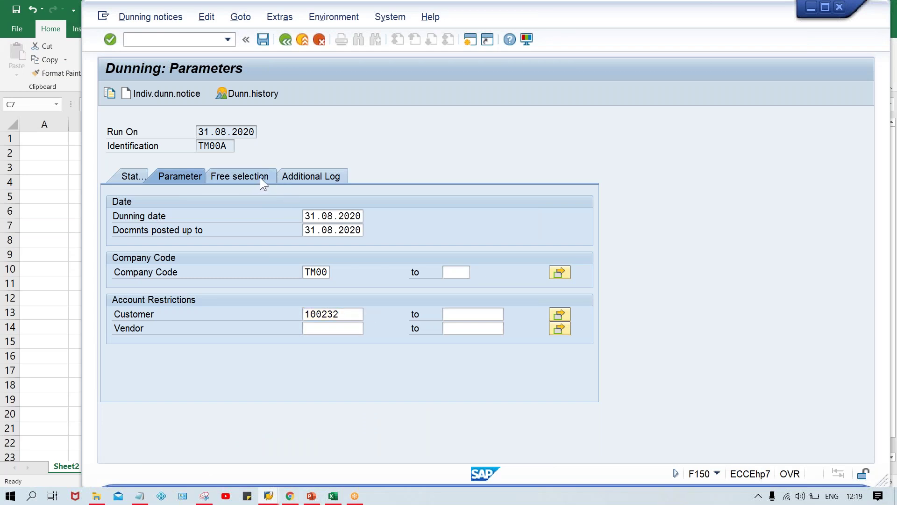
click(303, 176)
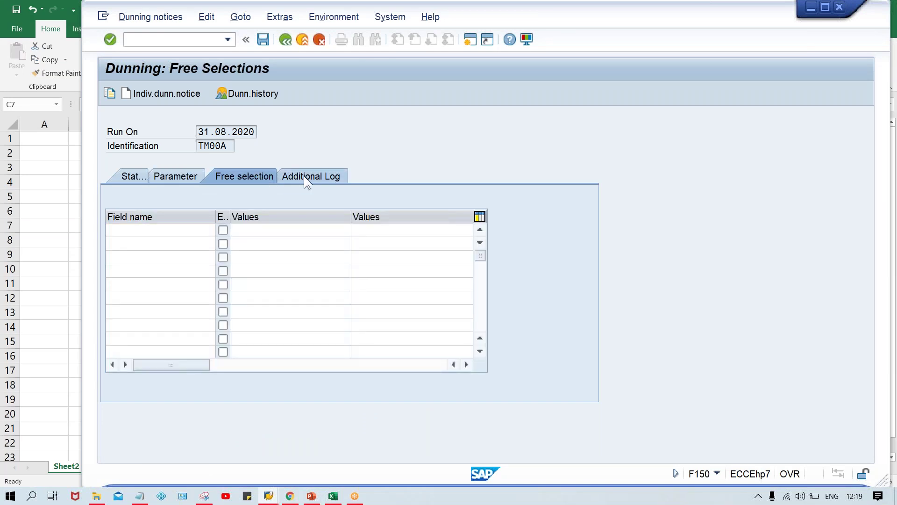
text(10032)
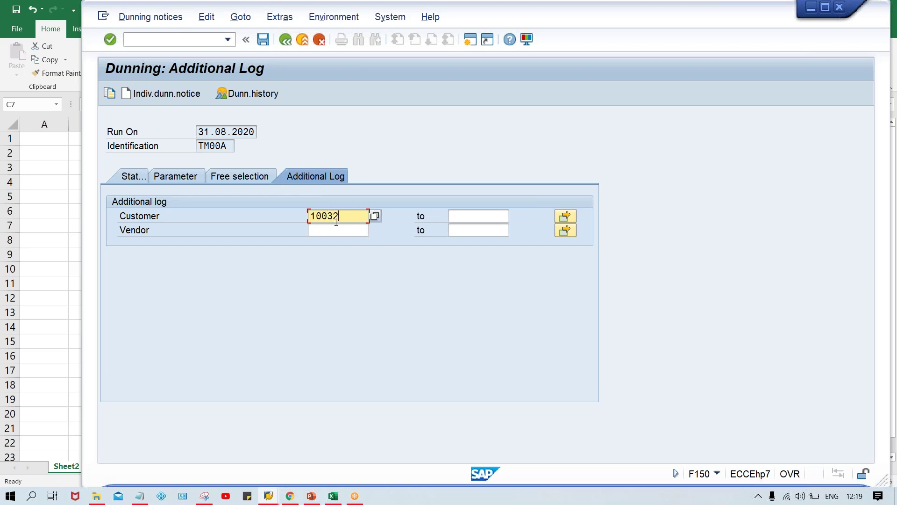
key(BackSpace)
key(BackSpace)
text(232)
key(ctrl+s)
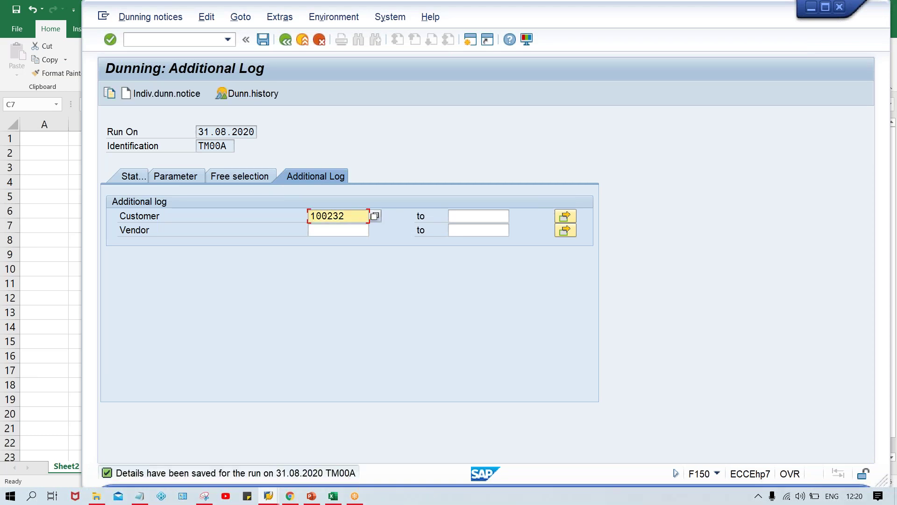
click(130, 174)
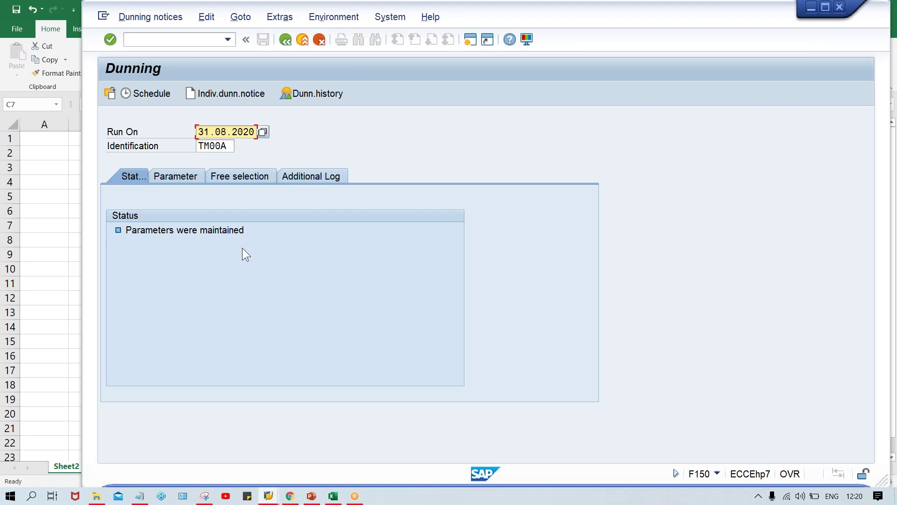
Schedule the TM00A dunning selection to start immediately and refresh its status.
click(153, 94)
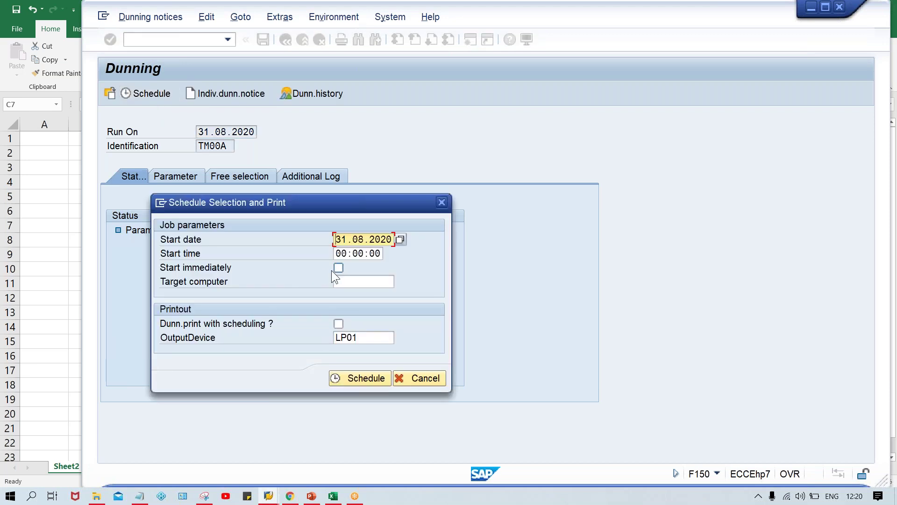
click(338, 268)
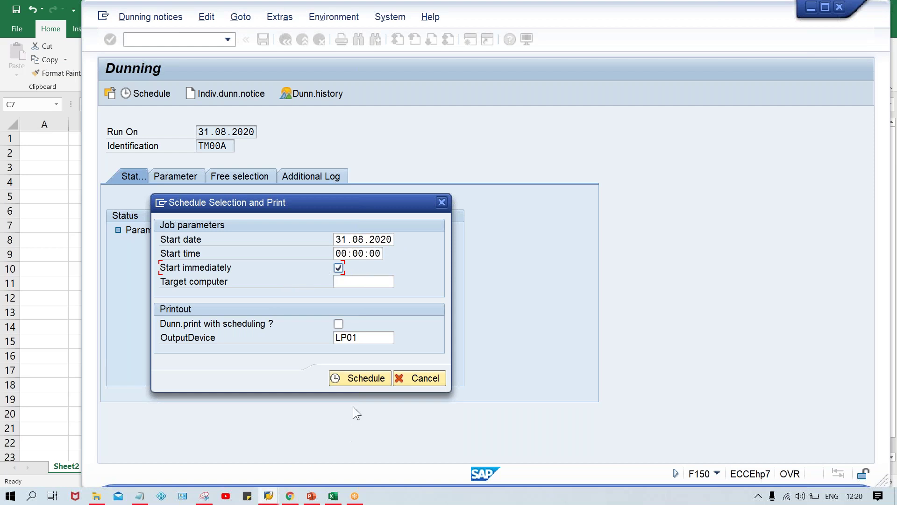
click(356, 380)
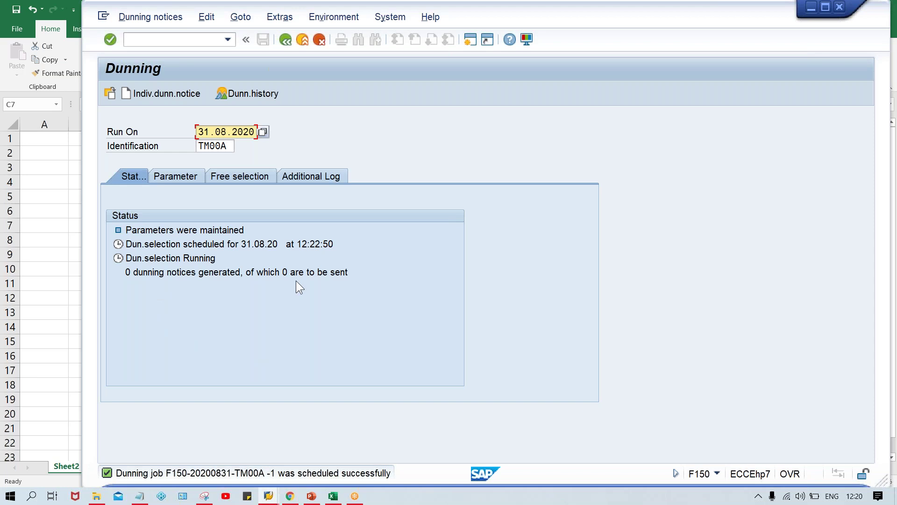
key(Return)
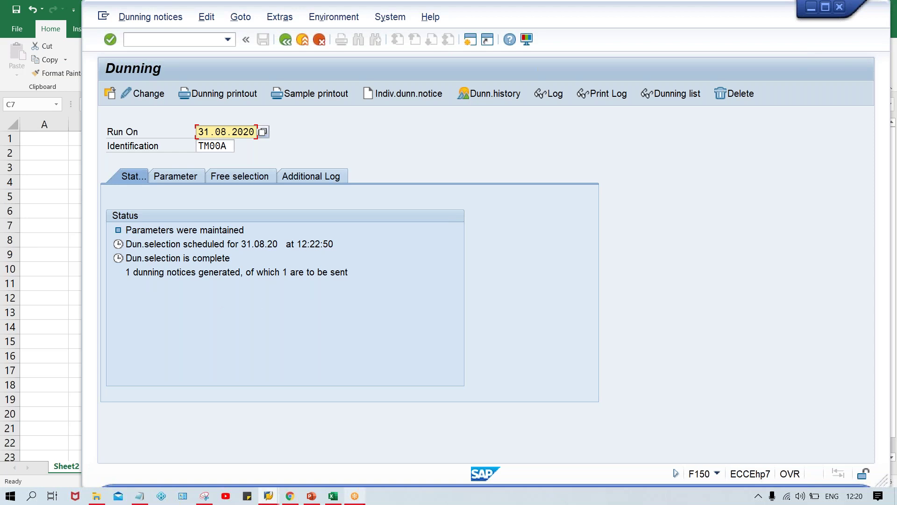
click(333, 496)
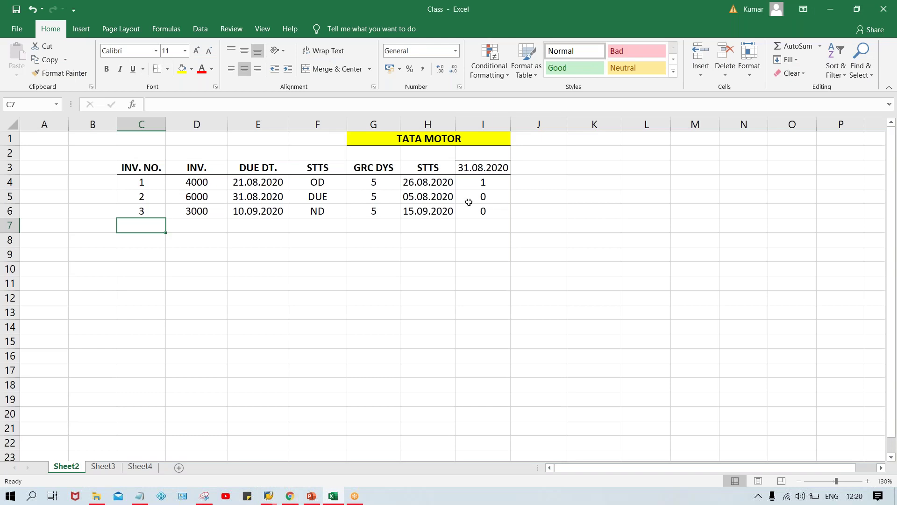
click(481, 187)
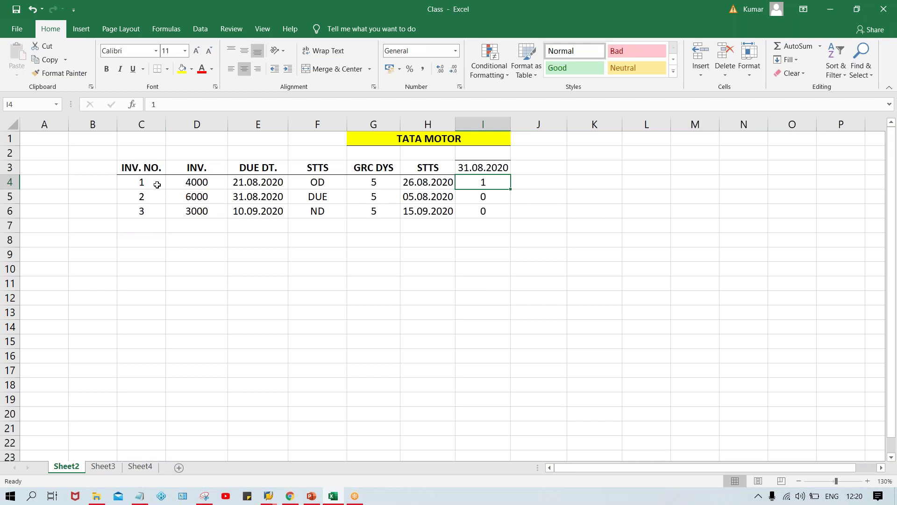
click(157, 185)
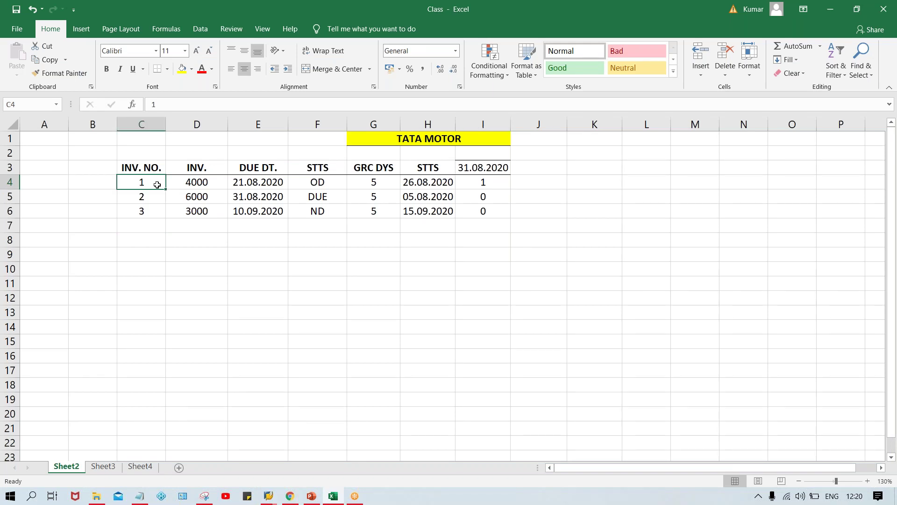
click(268, 494)
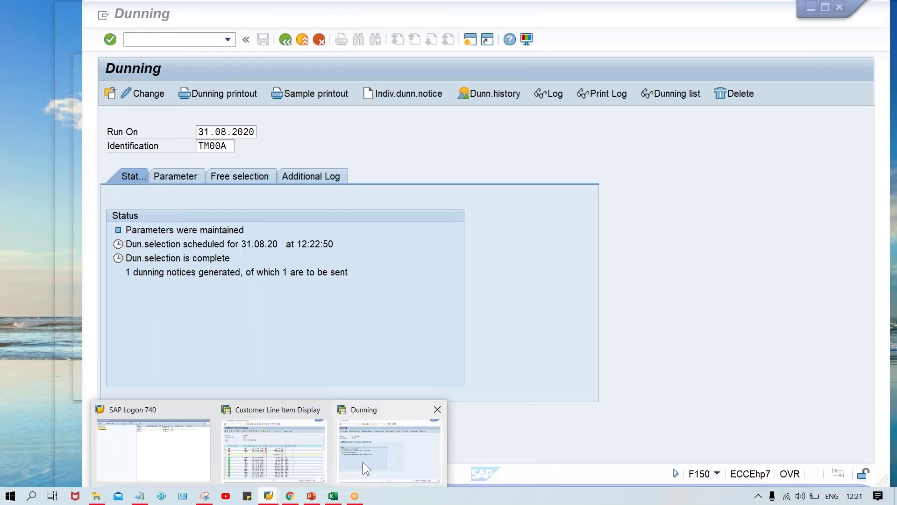
click(363, 461)
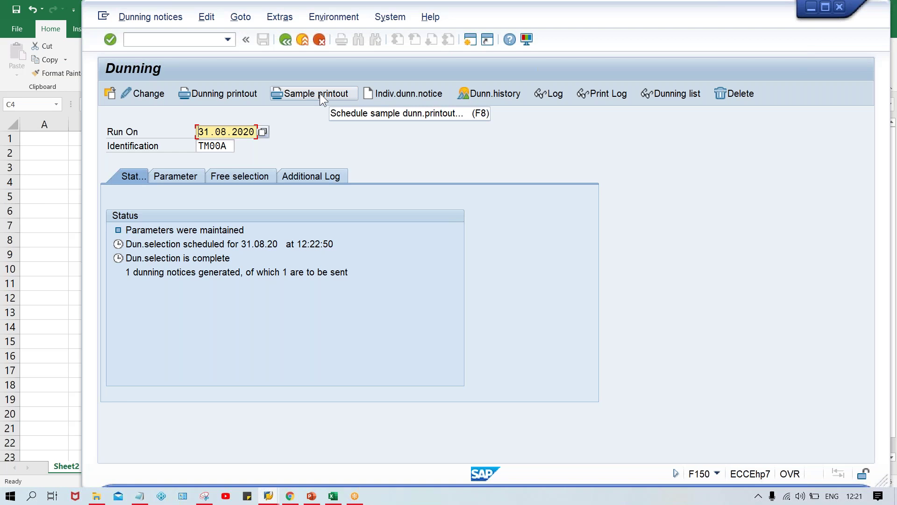
Display the sample dunning printout for customer 100232 on screen.
click(319, 93)
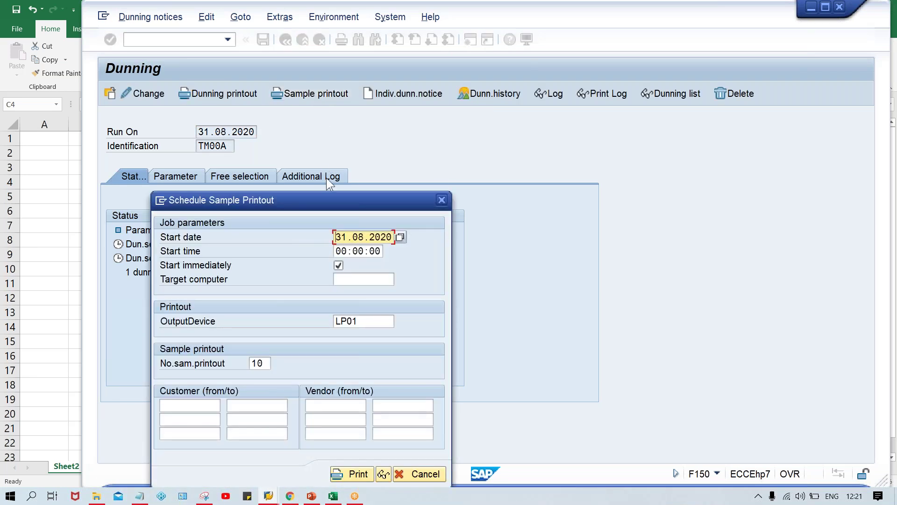
click(382, 474)
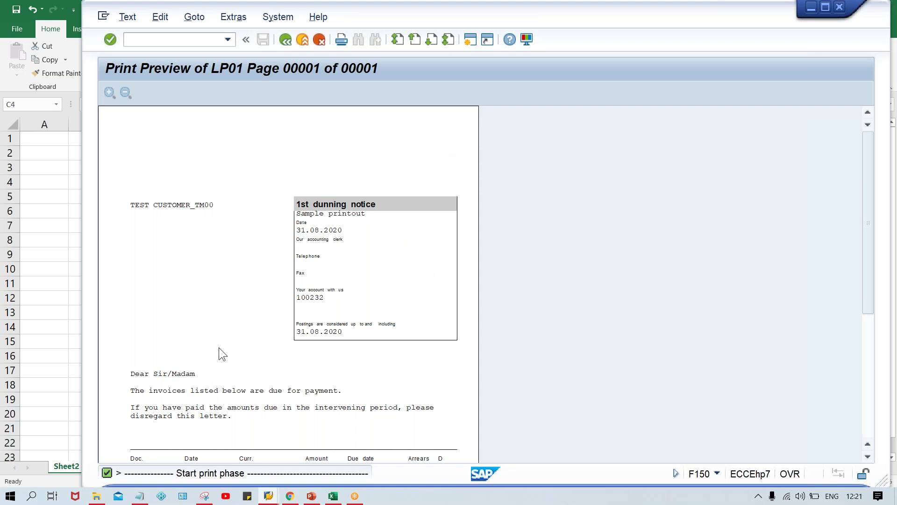
scroll(219, 347, down, 2)
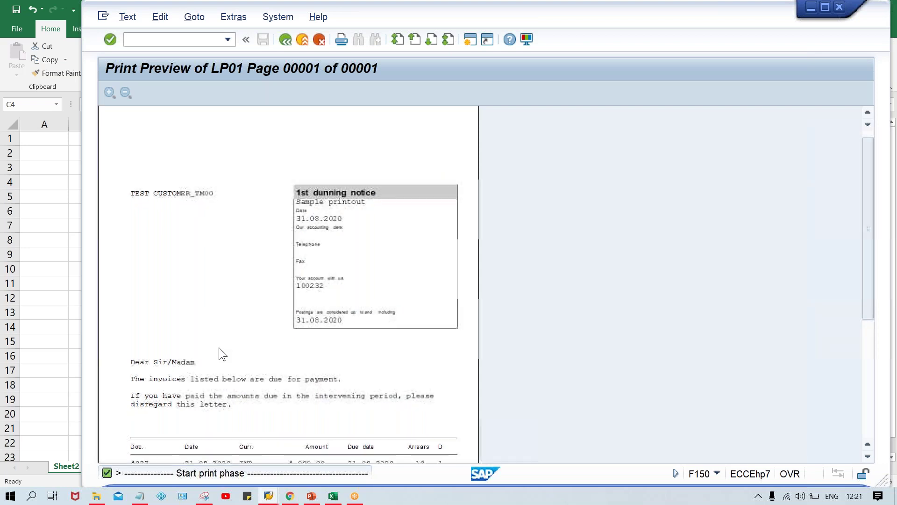
scroll(219, 347, down, 2)
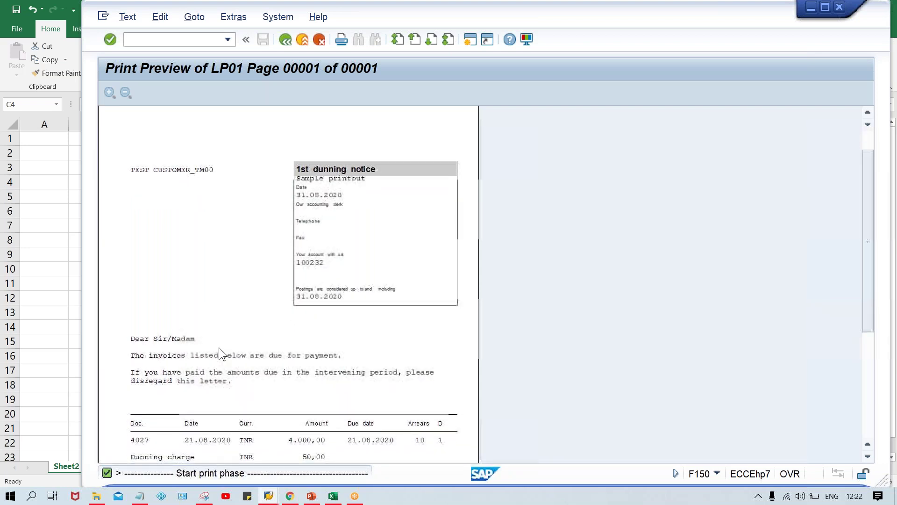
scroll(219, 347, down, 2)
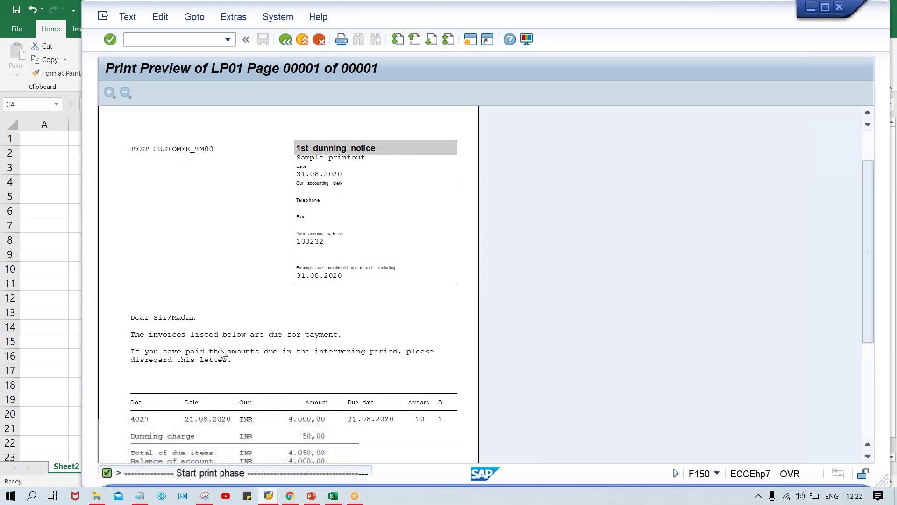
scroll(219, 347, down, 2)
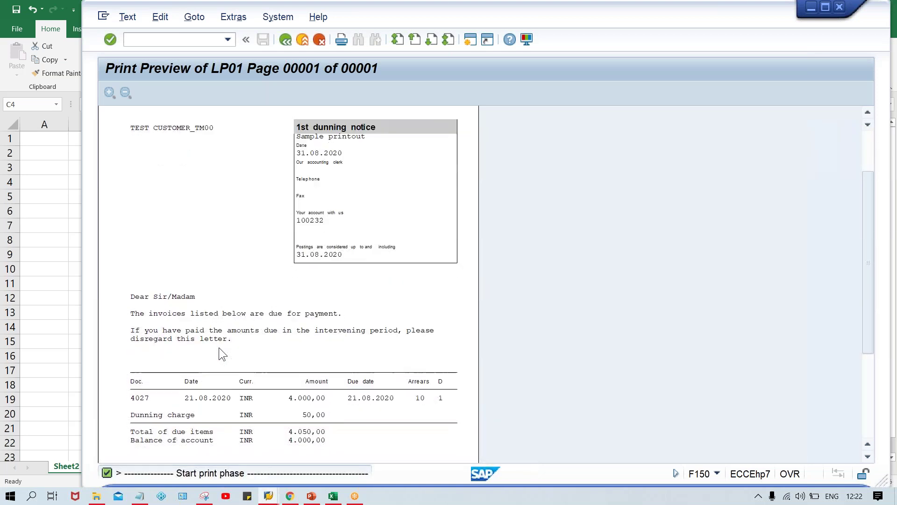
scroll(219, 349, down, 1)
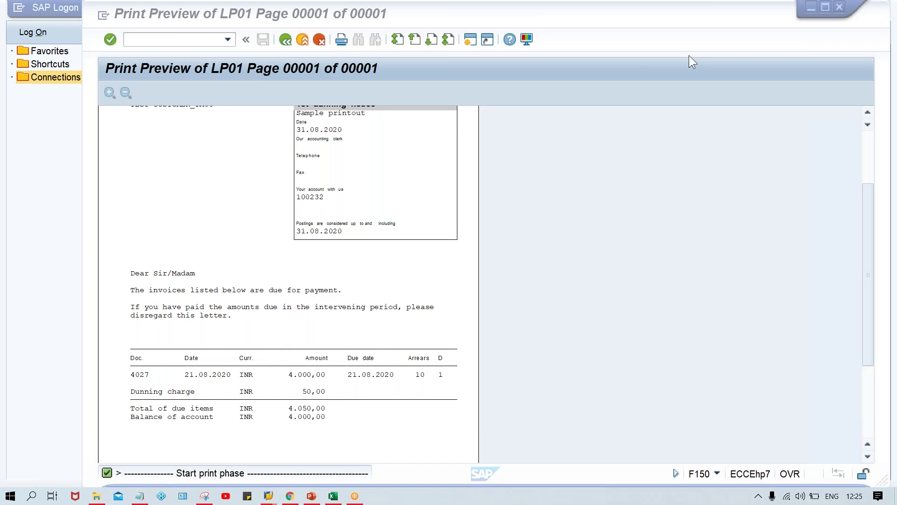
click(562, 141)
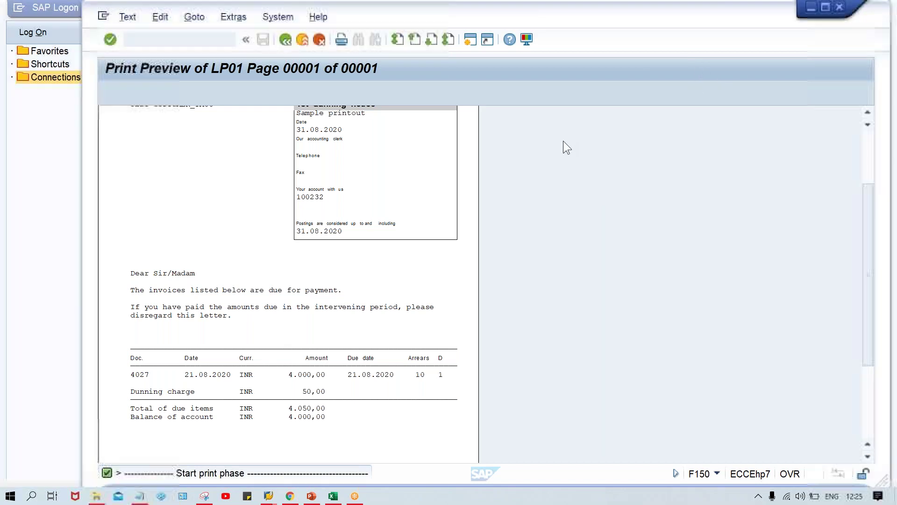
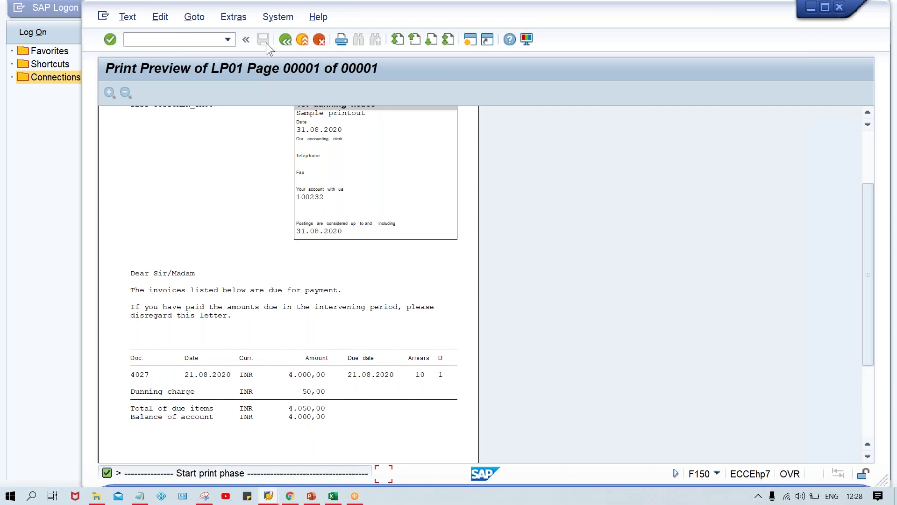
Exit the sample dunning letter preview and bring up the TATA MOTOR sheet in Excel.
click(286, 40)
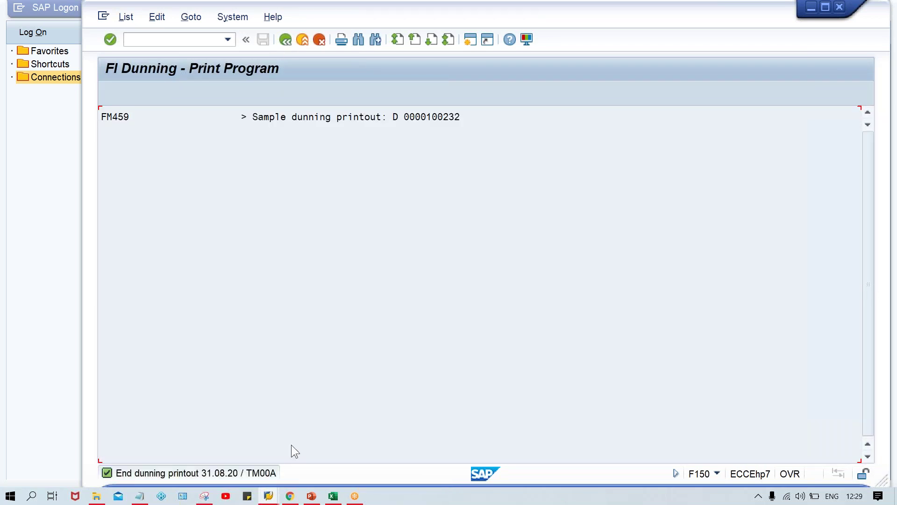
click(333, 496)
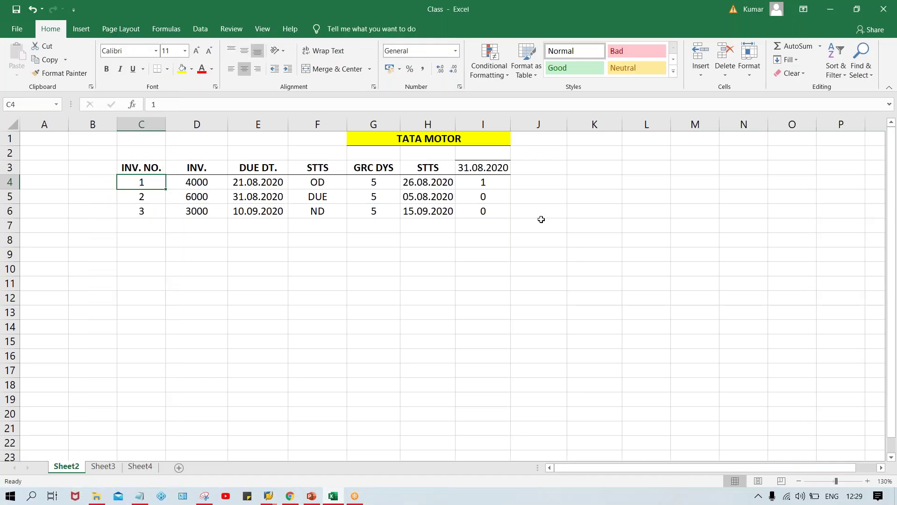
Enter 08.09.2020 in J3 beside 31.08.2020 and give it a bottom border.
click(482, 169)
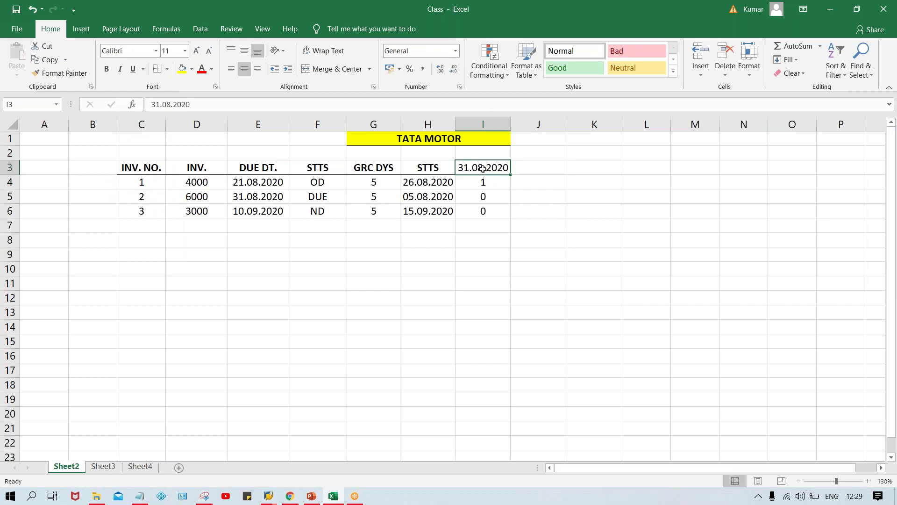
click(539, 169)
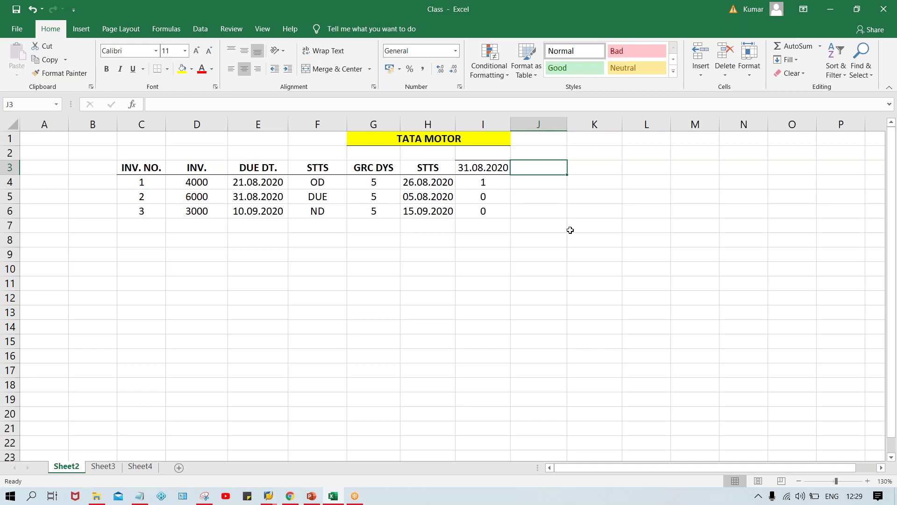
text(08)
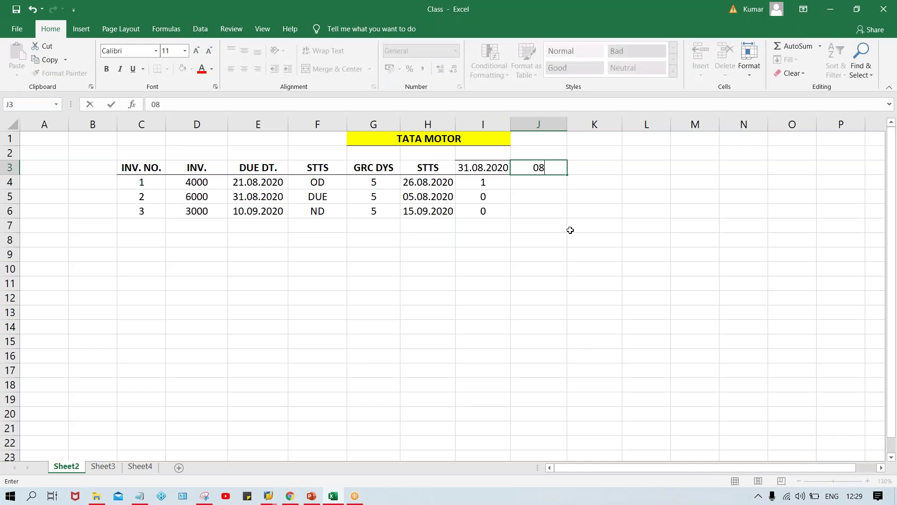
text(.09.2020)
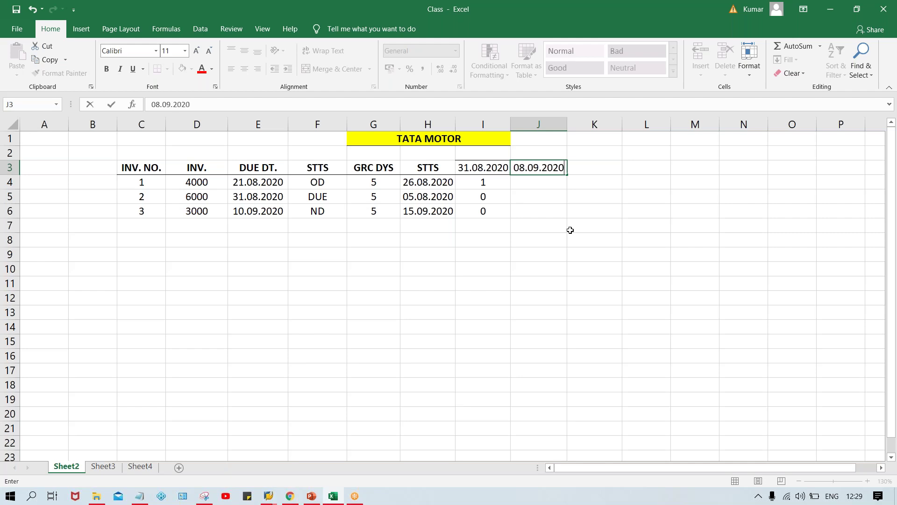
key(Return)
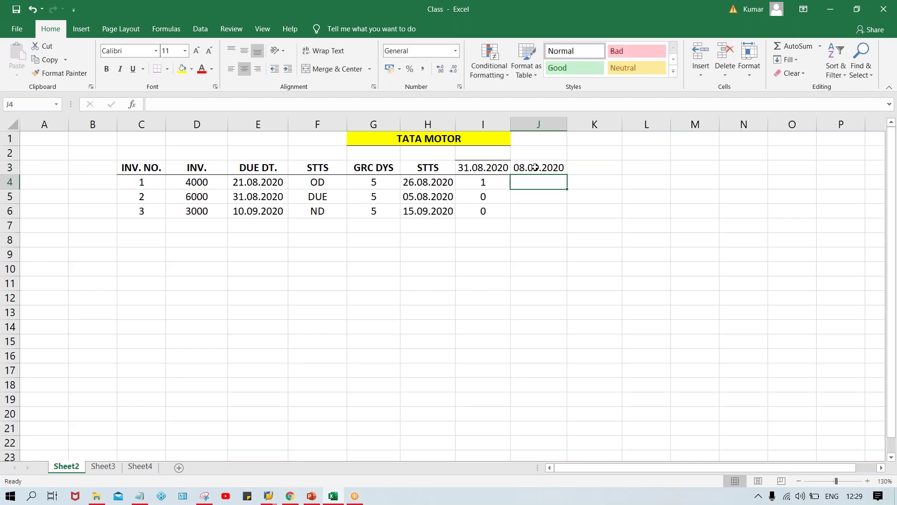
click(535, 168)
click(157, 69)
click(392, 282)
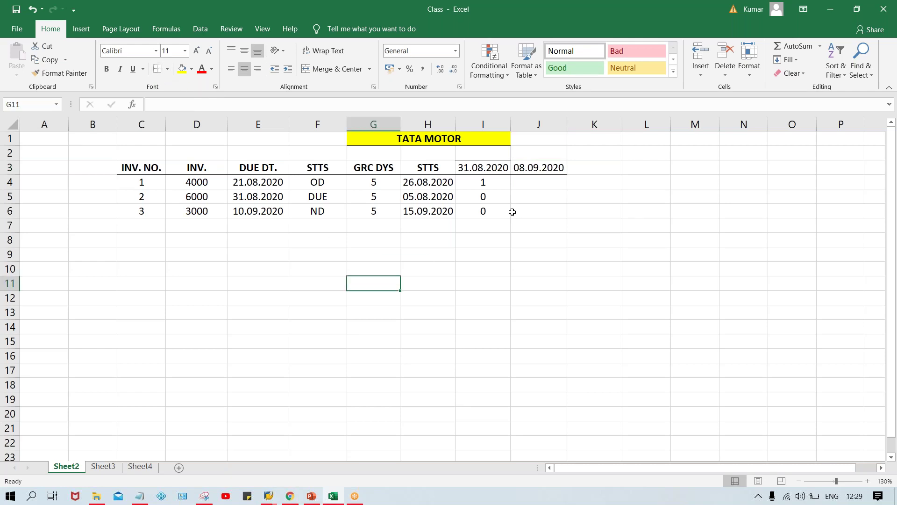
Review the I3 and J3 headings and the new column's cells, then reselect J3.
click(477, 171)
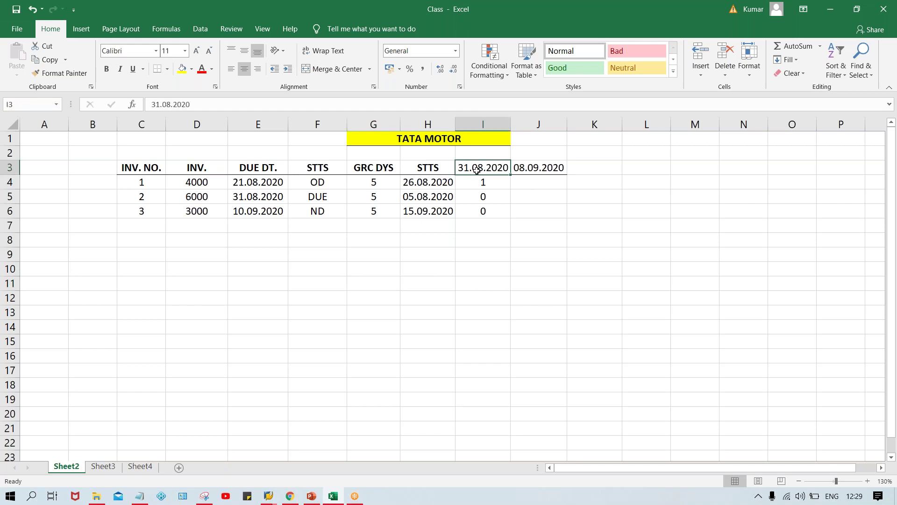
click(524, 168)
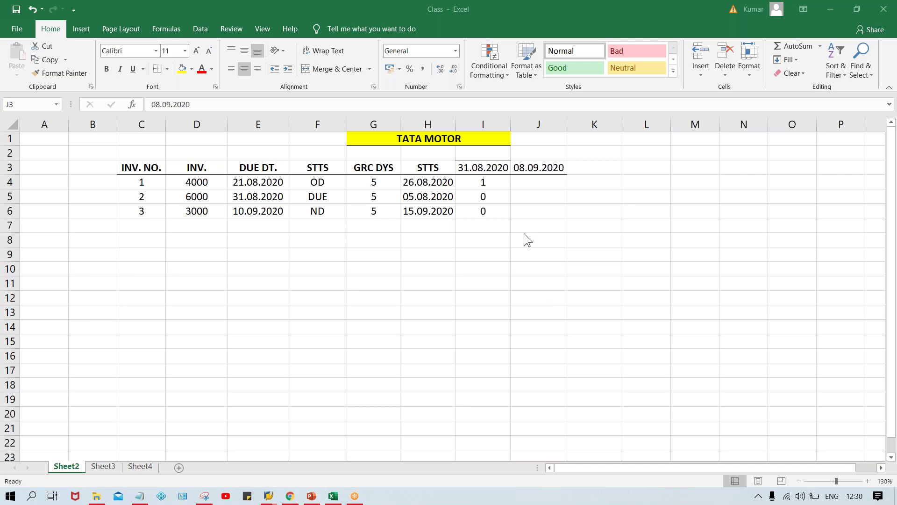
click(525, 209)
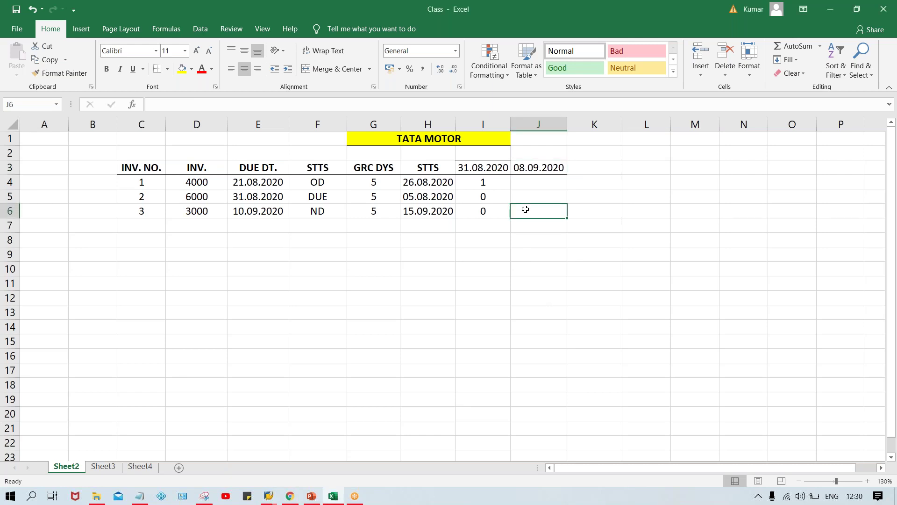
click(524, 191)
click(520, 186)
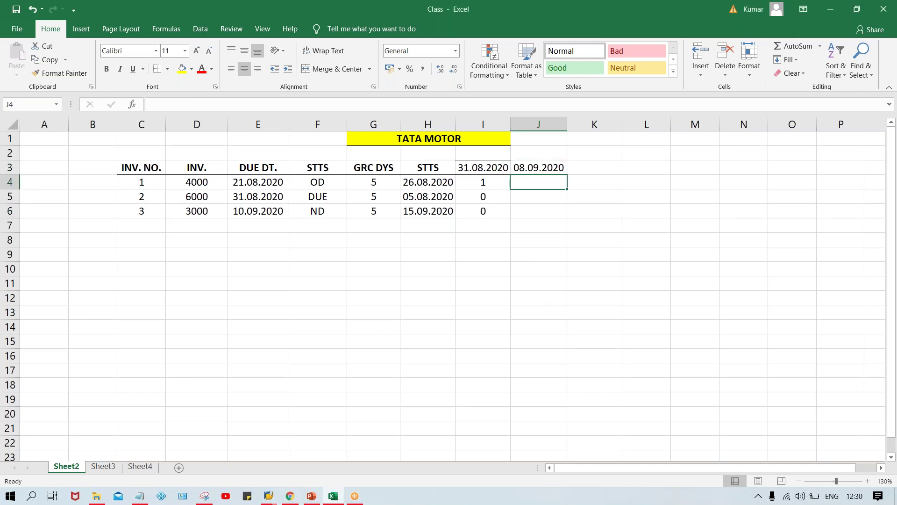
click(483, 169)
click(529, 170)
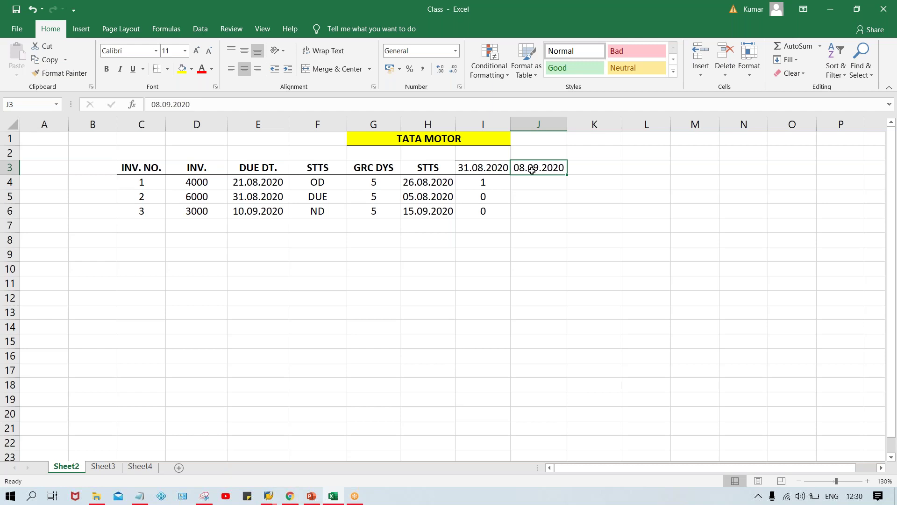
Overwrite the J3 heading with 11.08.2020 and commit it.
text(11)
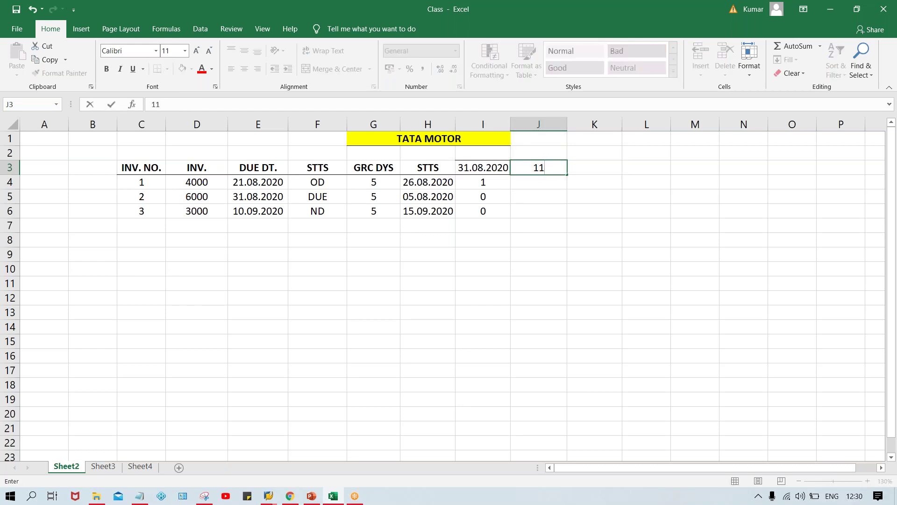
text(.08.2020)
click(571, 195)
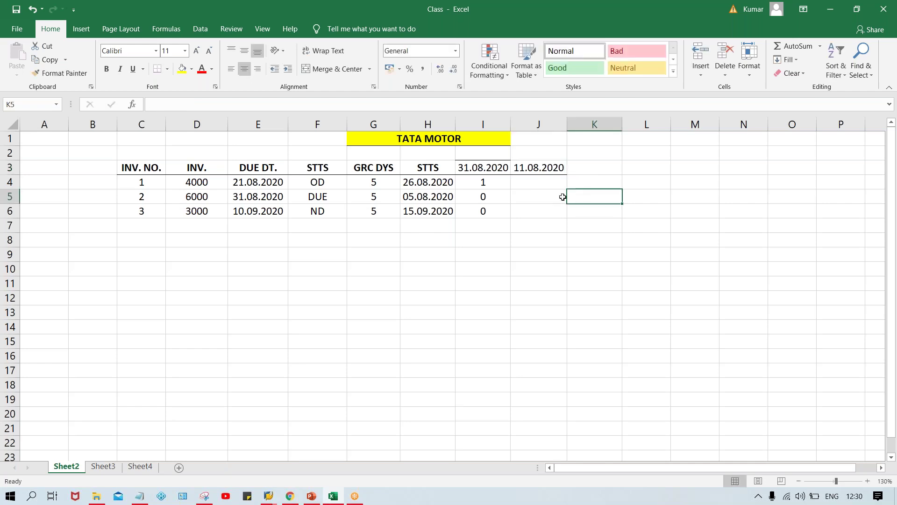
click(538, 169)
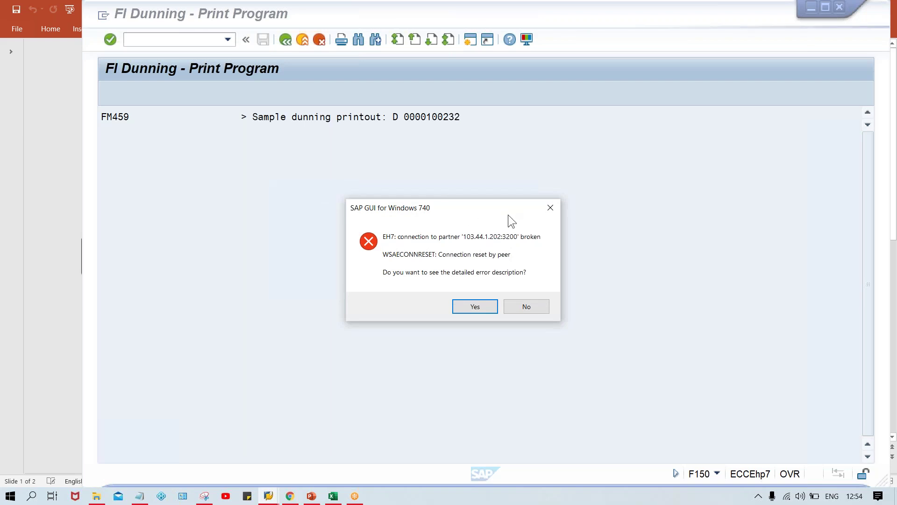
Dismiss the connection error and log back on to the SAP system with the saved user.
click(520, 304)
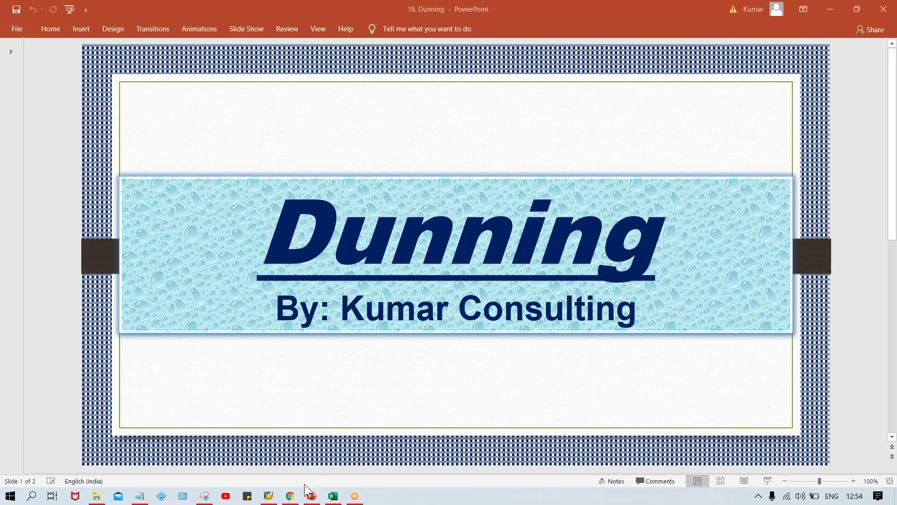
click(269, 495)
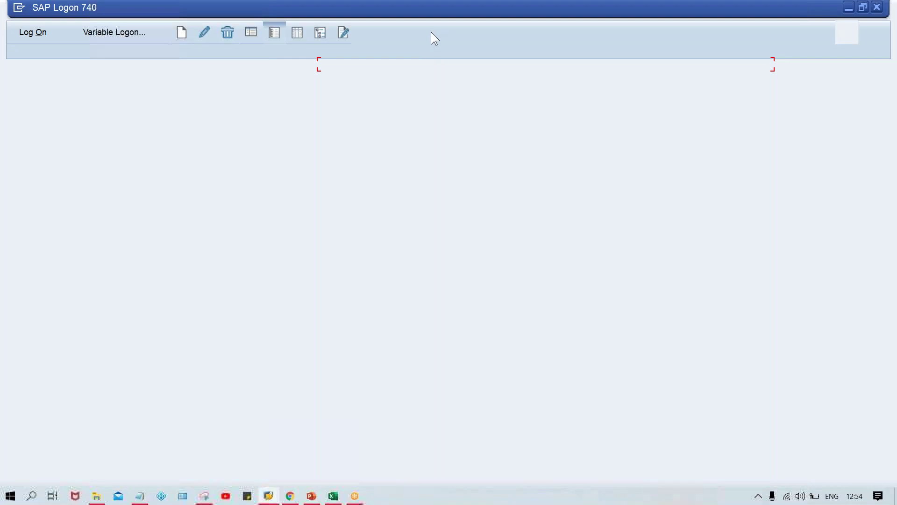
double_click(361, 76)
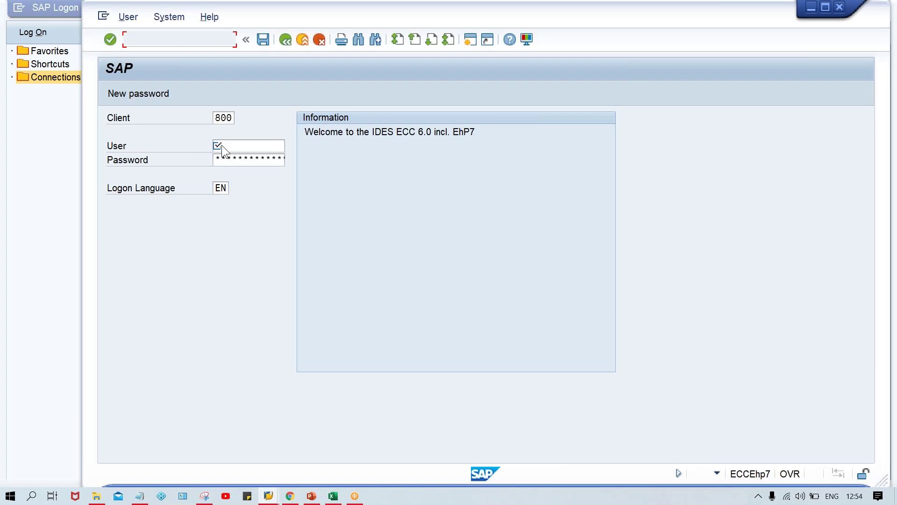
click(222, 145)
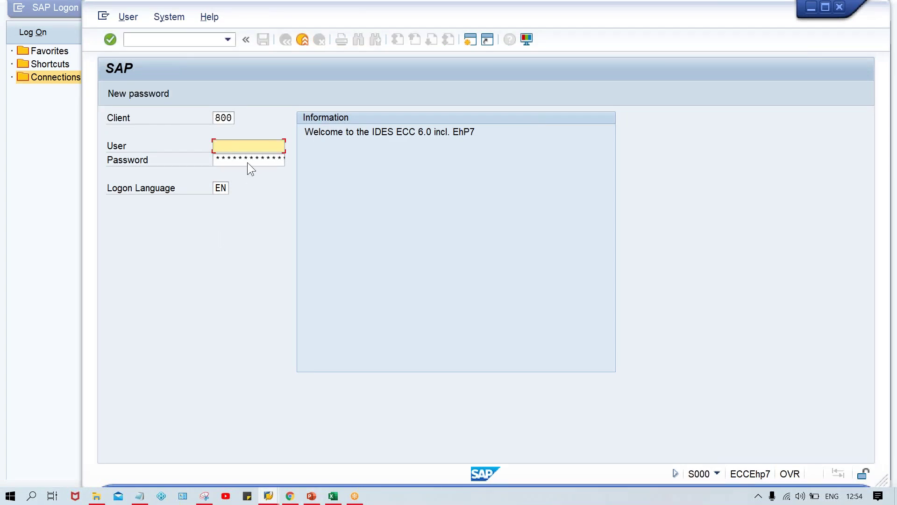
key(BackSpace)
click(232, 159)
key(Tab)
key(Caps_Lock)
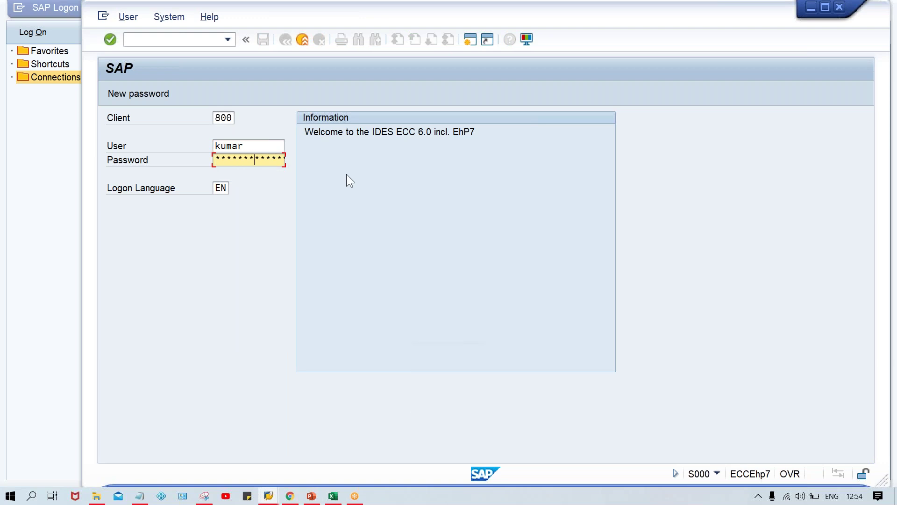
key(Return)
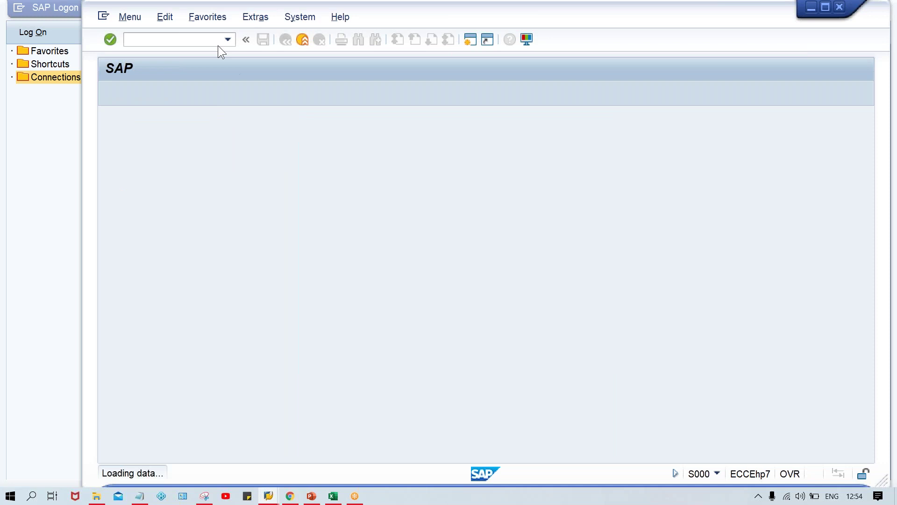
Run the F150 Dunning transaction from the command field.
key(Caps_Lock)
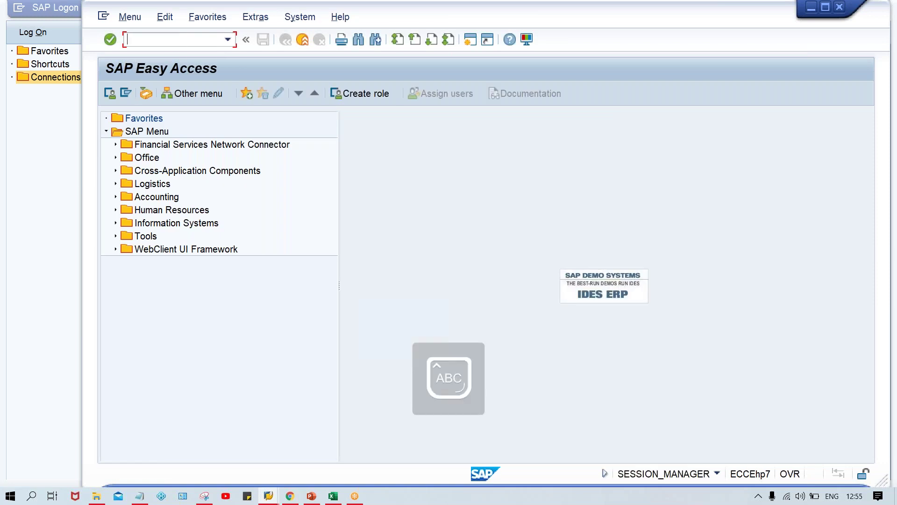
text(FBM)
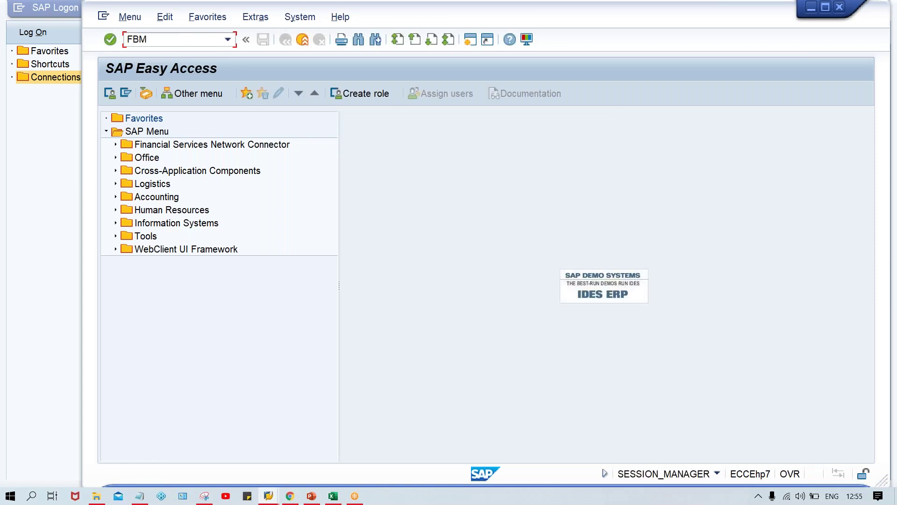
key(BackSpace)
key(BackSpace)
text(150)
key(Return)
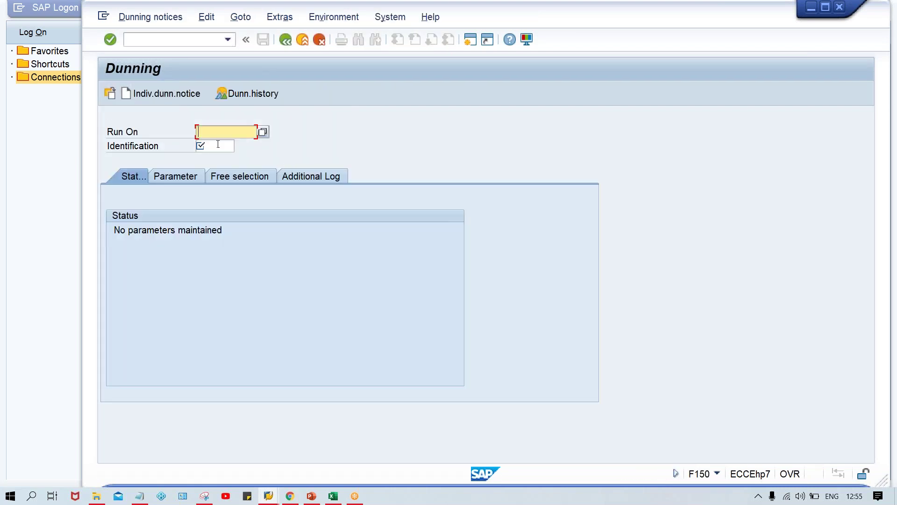
Load the 31.08.2020 dunning run with identification TM00A.
text(3)
click(231, 143)
click(224, 146)
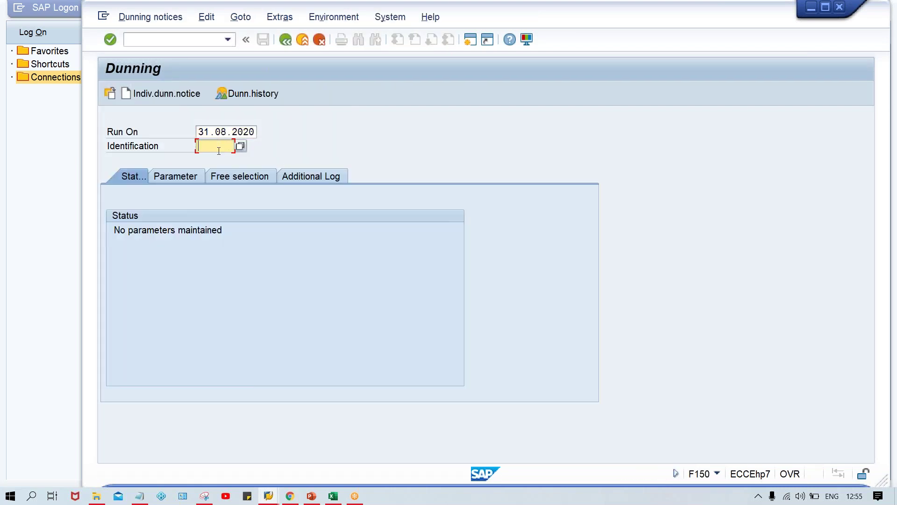
text(T)
click(211, 157)
key(Return)
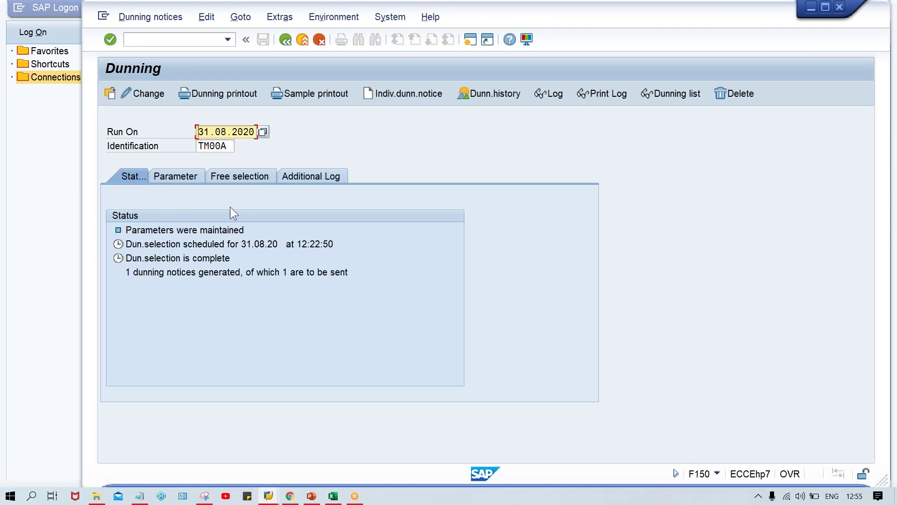
Print an immediate sample of the run, scroll to the charges and totals, then return to Excel.
click(322, 94)
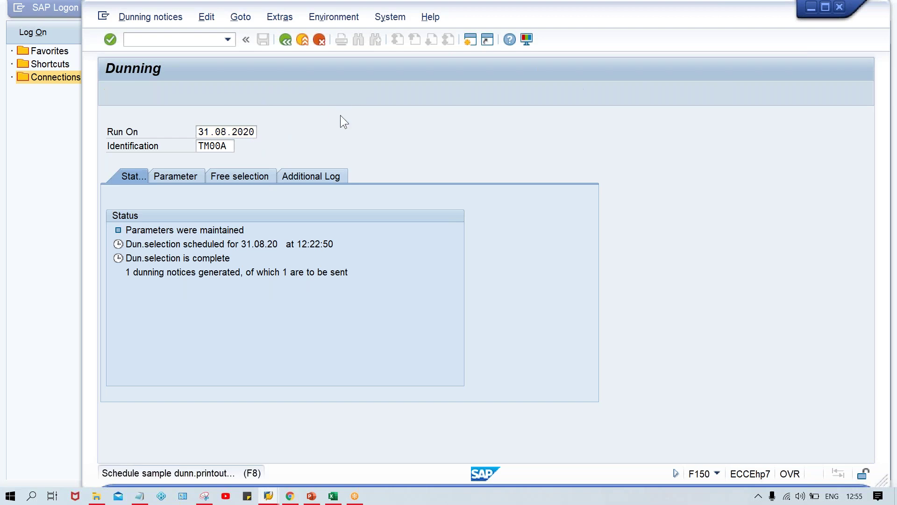
click(338, 262)
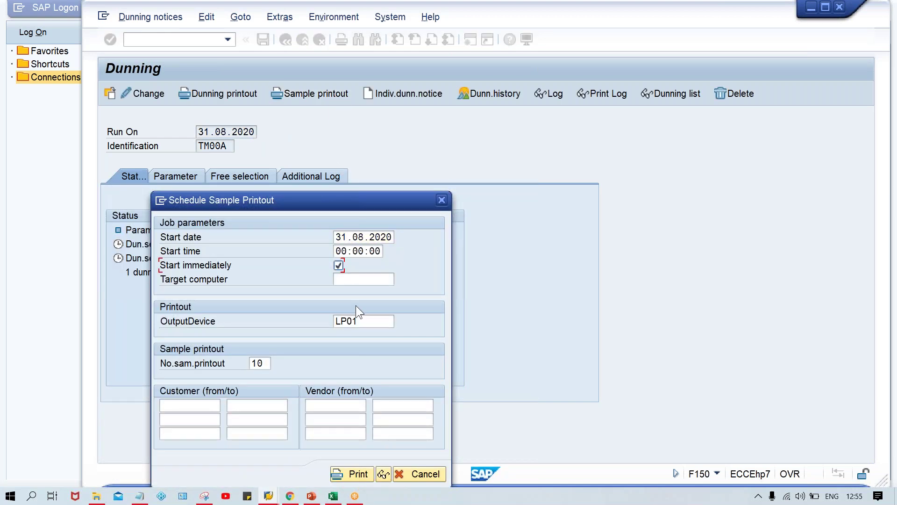
click(384, 472)
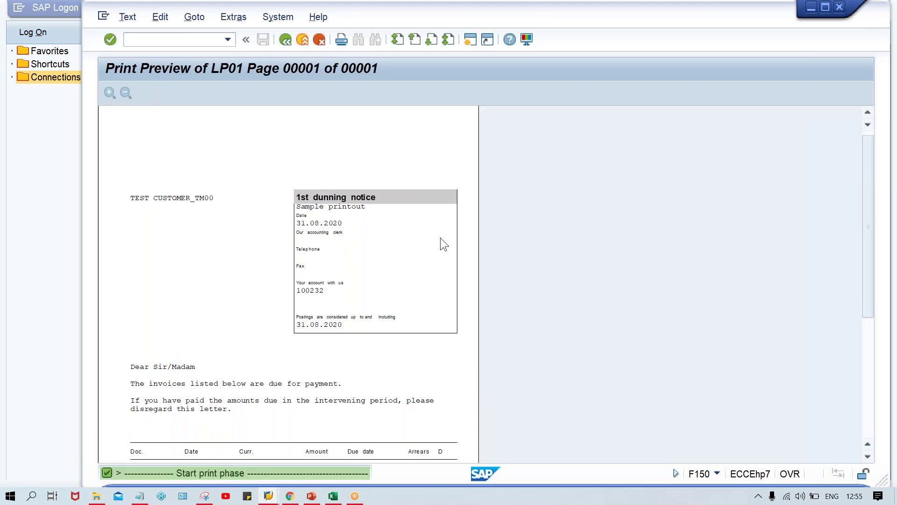
scroll(438, 243, down, 3)
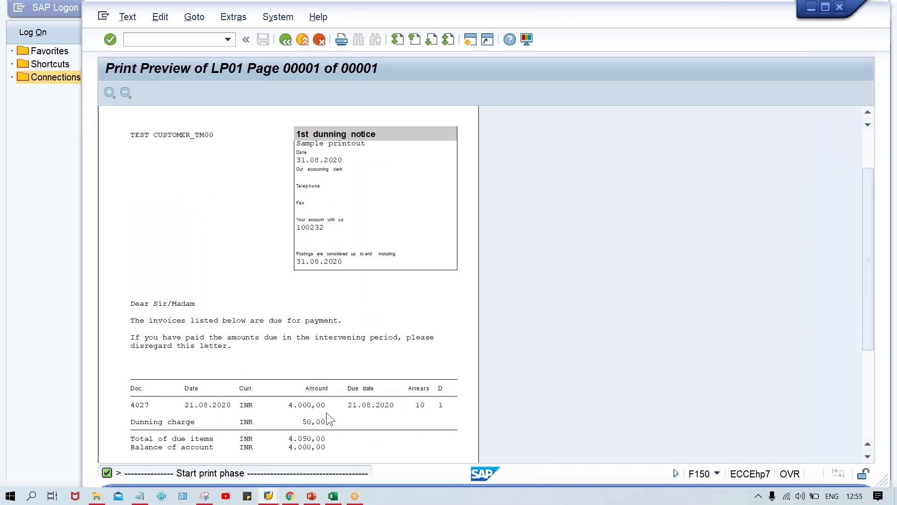
click(334, 496)
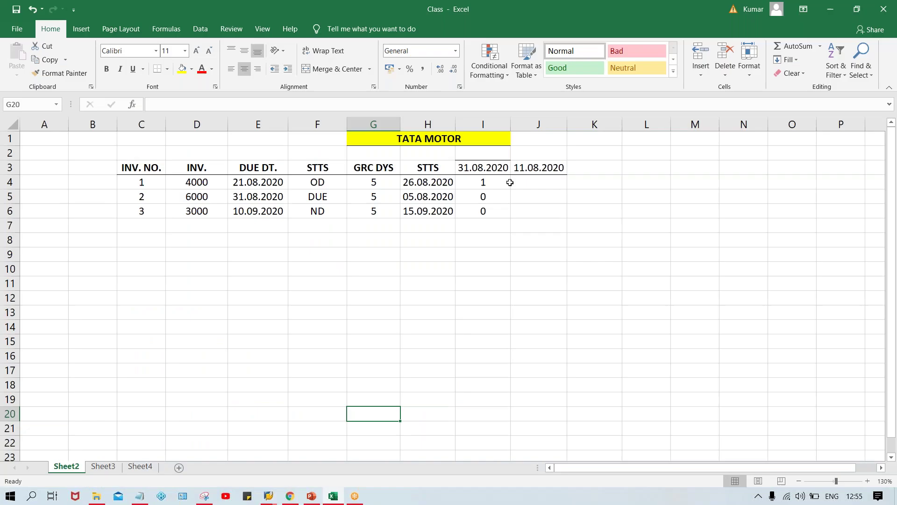
click(432, 180)
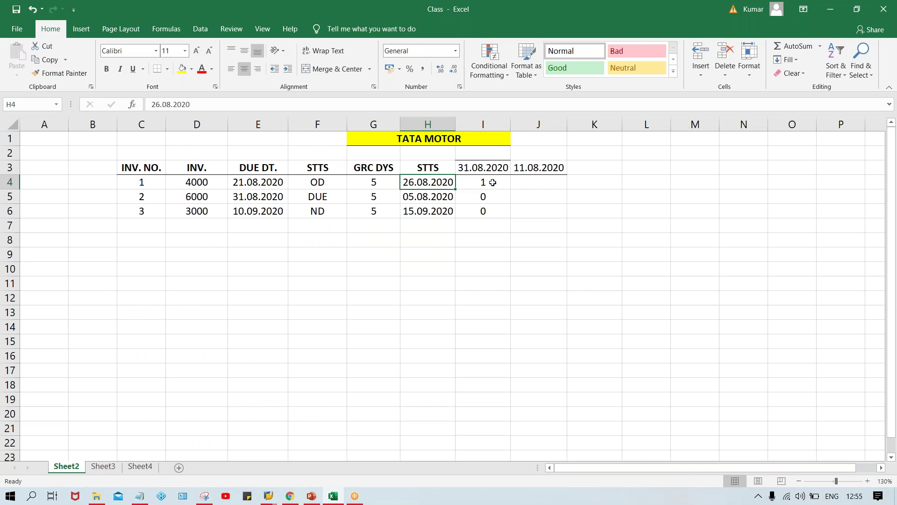
Enter dunning level 1 for invoice 2 under 11.08.2020.
click(537, 171)
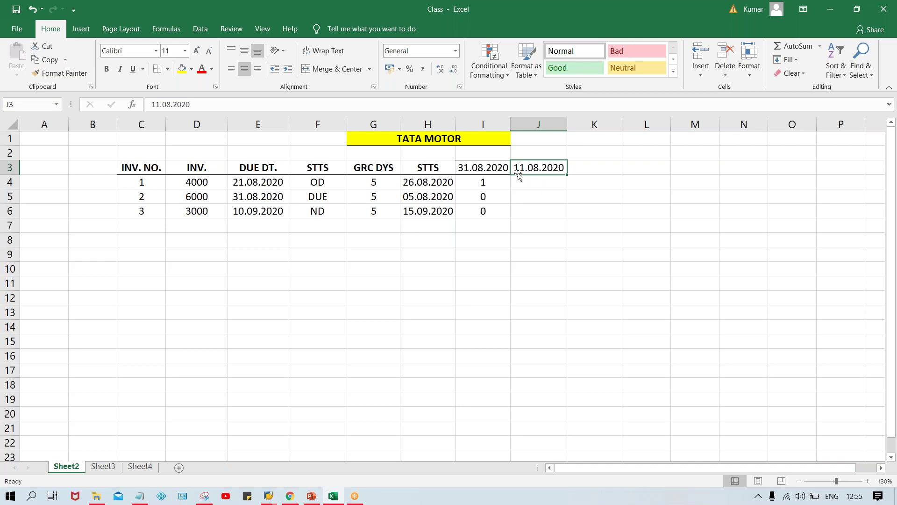
click(474, 171)
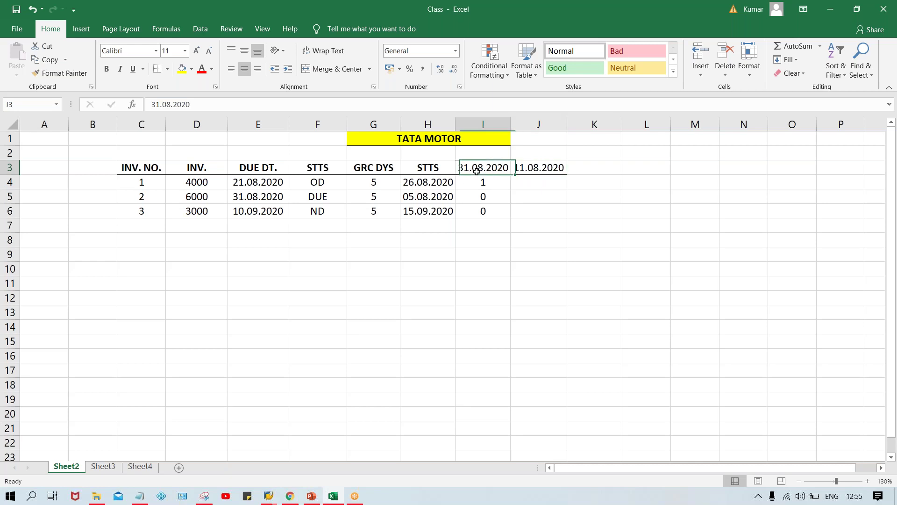
click(540, 167)
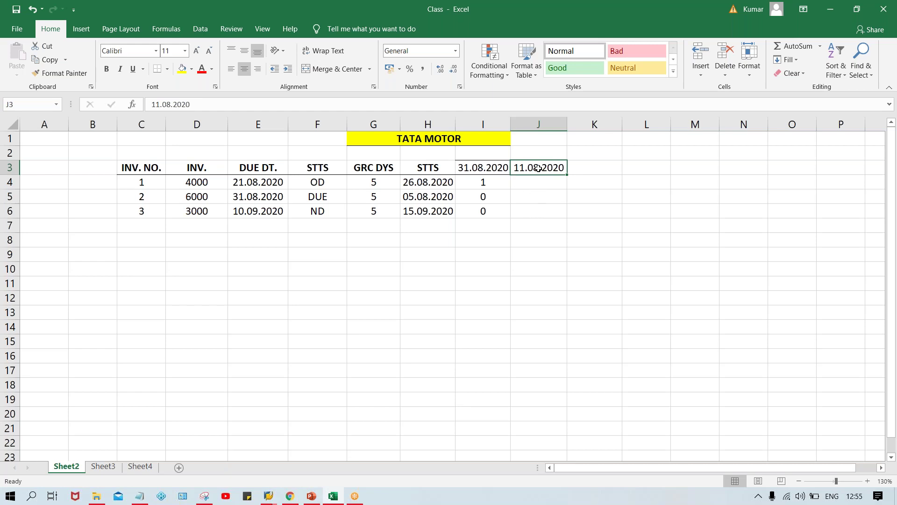
click(421, 197)
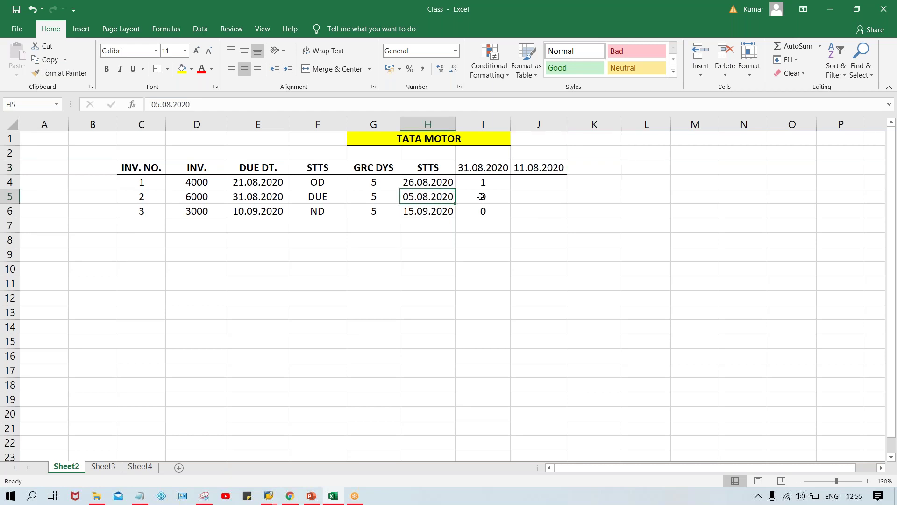
click(540, 198)
text(1)
key(Return)
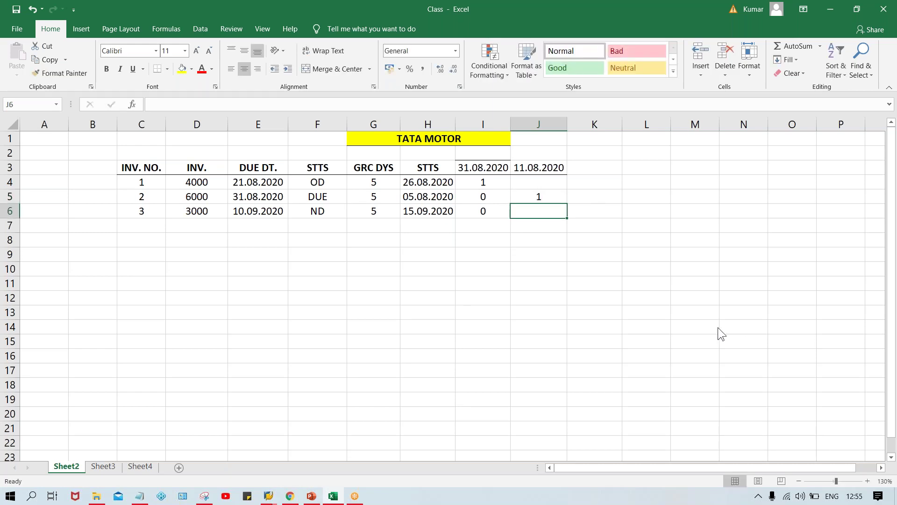
Enter level 0 for invoice 3 and level 2 for invoice 1 in the 11.08.2020 column.
click(429, 213)
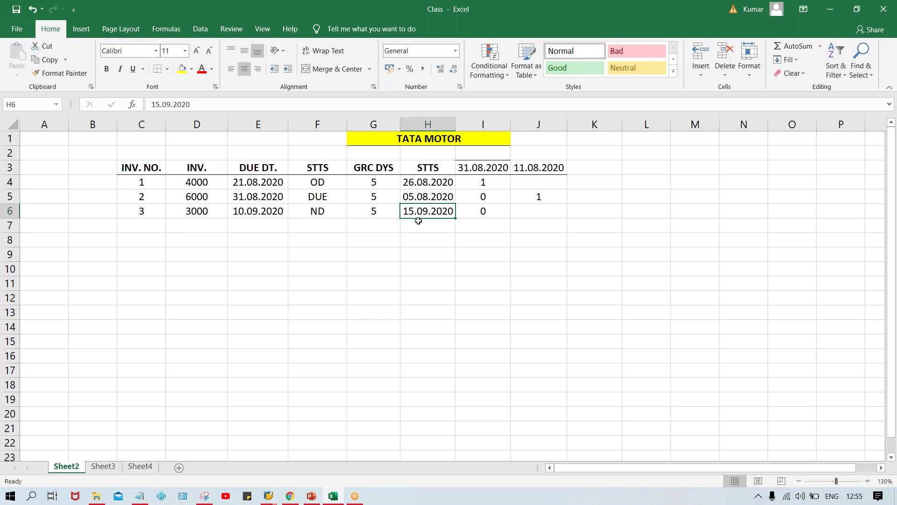
click(529, 209)
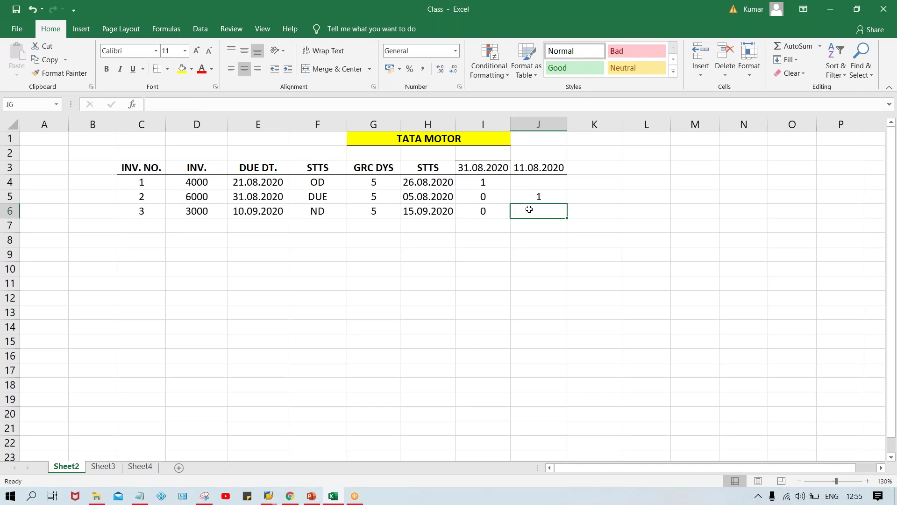
text(0)
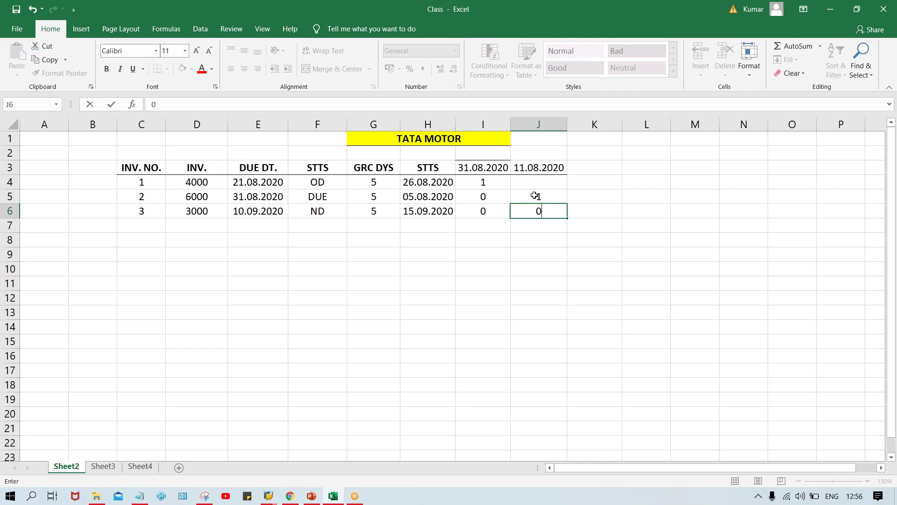
click(534, 195)
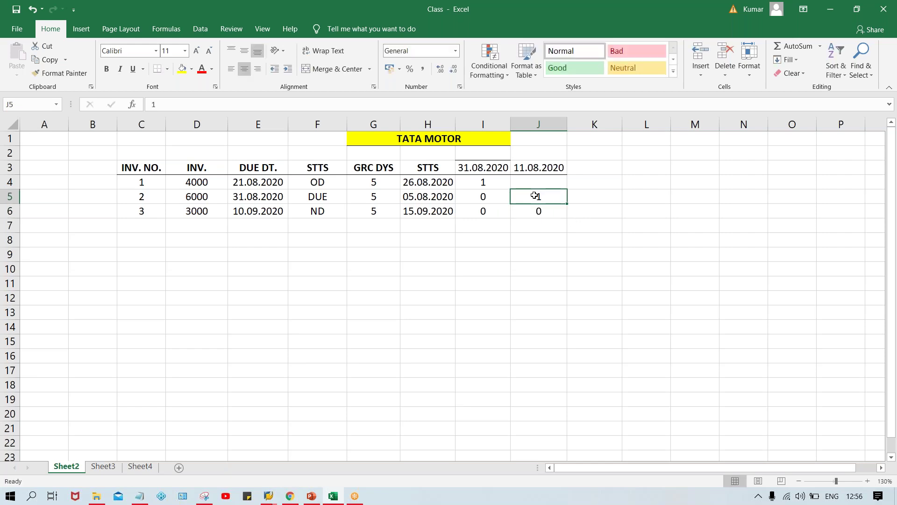
click(476, 181)
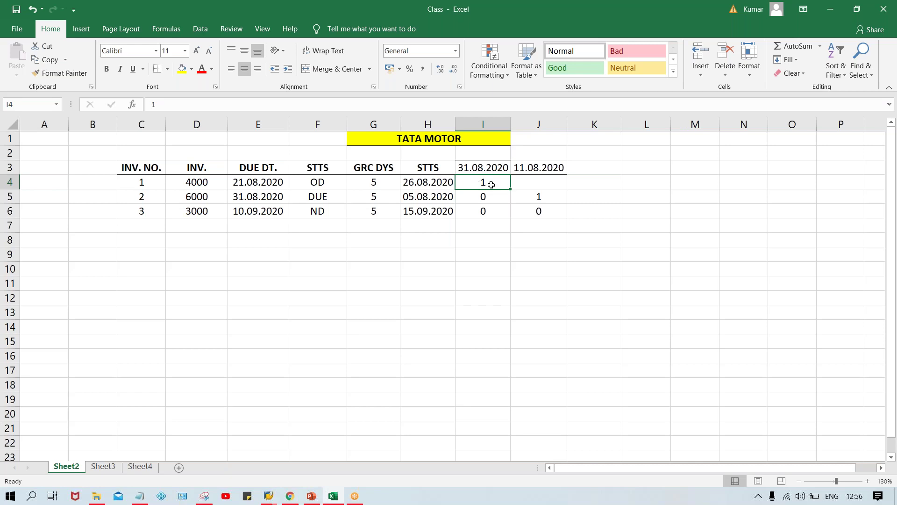
click(526, 184)
text(2)
key(Return)
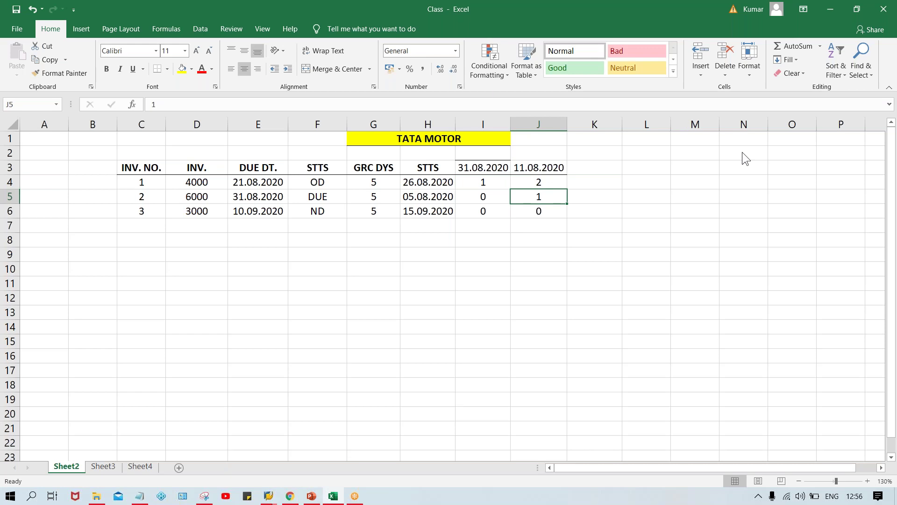
Compare invoices 1–3 against their 11.08.2020 levels 2, 1 and 0.
click(524, 170)
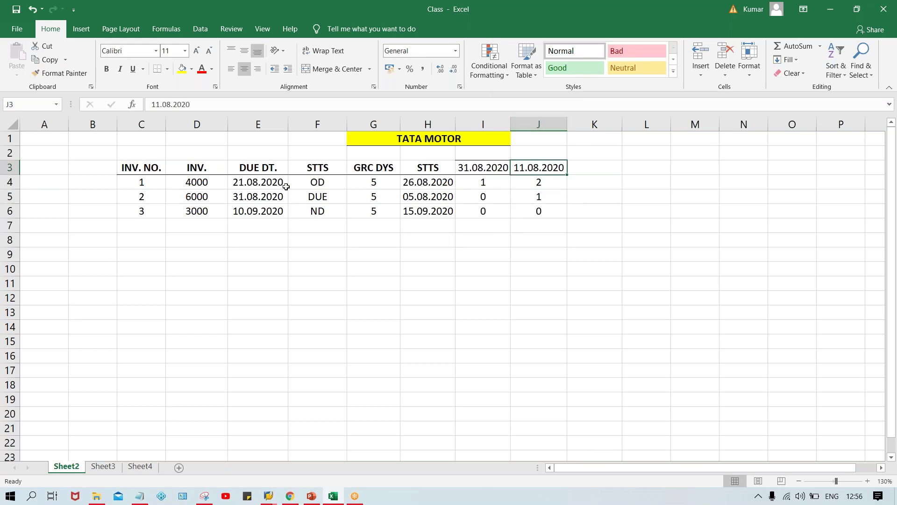
click(195, 184)
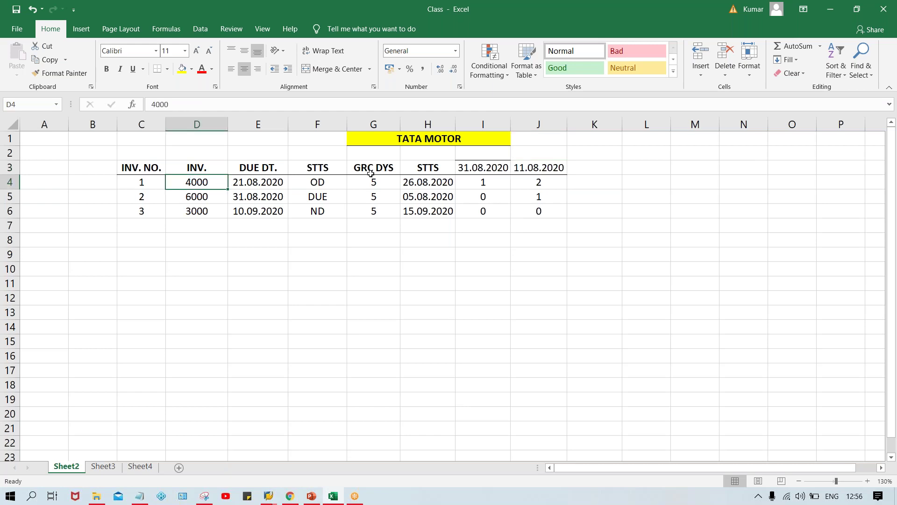
click(135, 178)
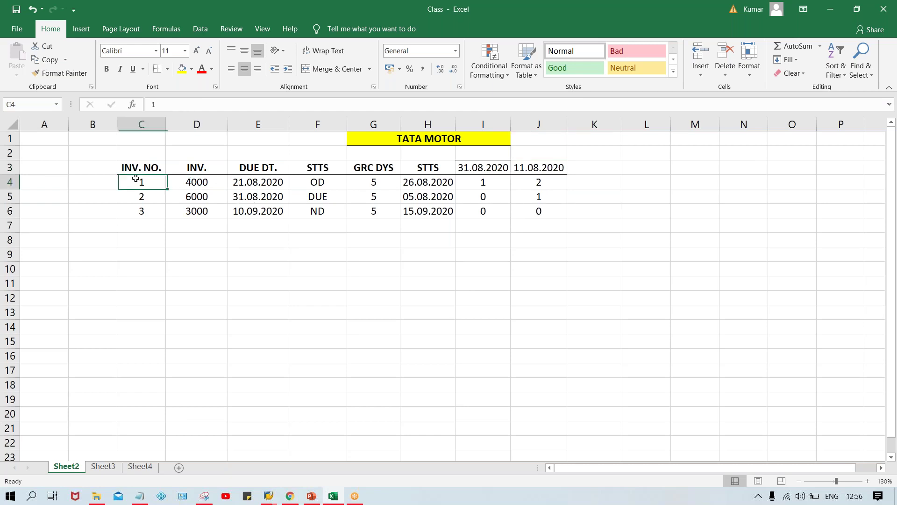
click(525, 179)
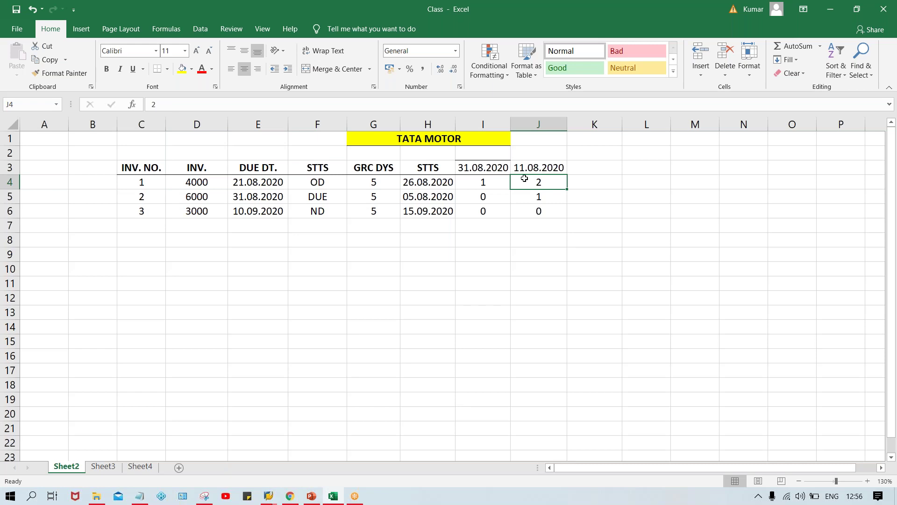
click(143, 196)
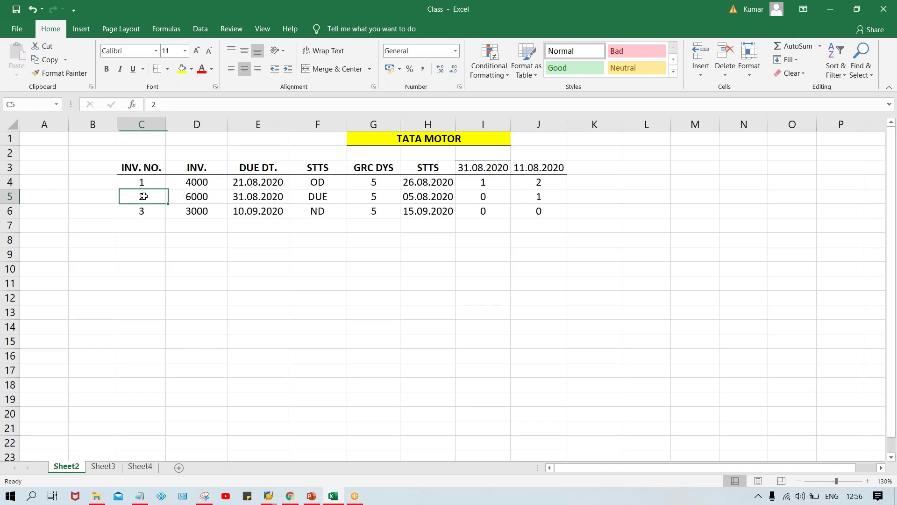
click(555, 194)
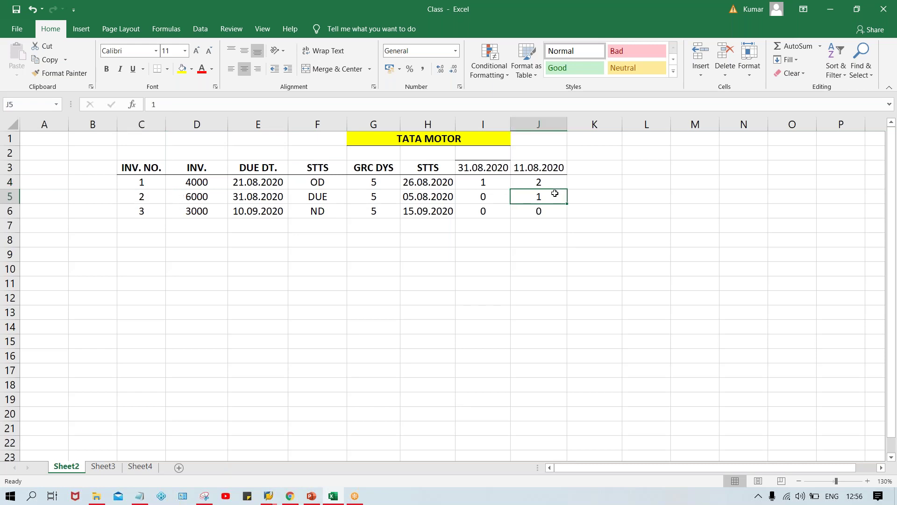
click(136, 209)
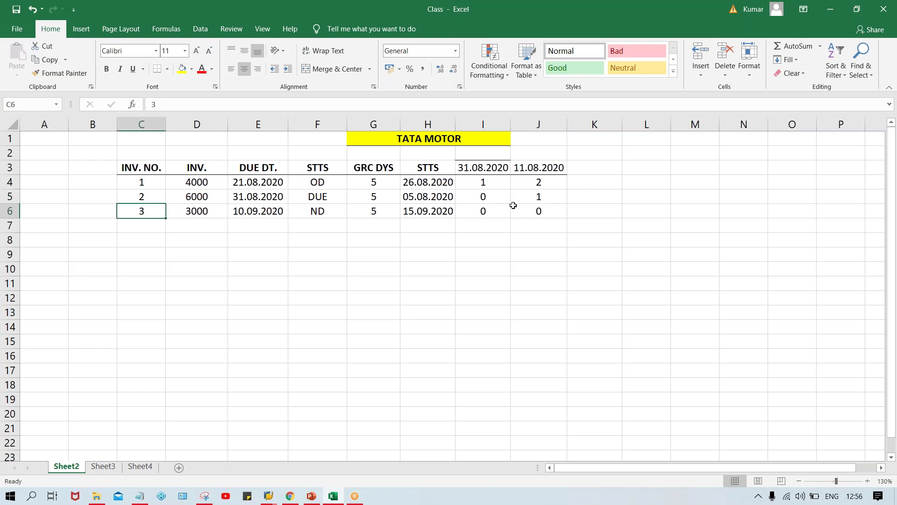
click(530, 209)
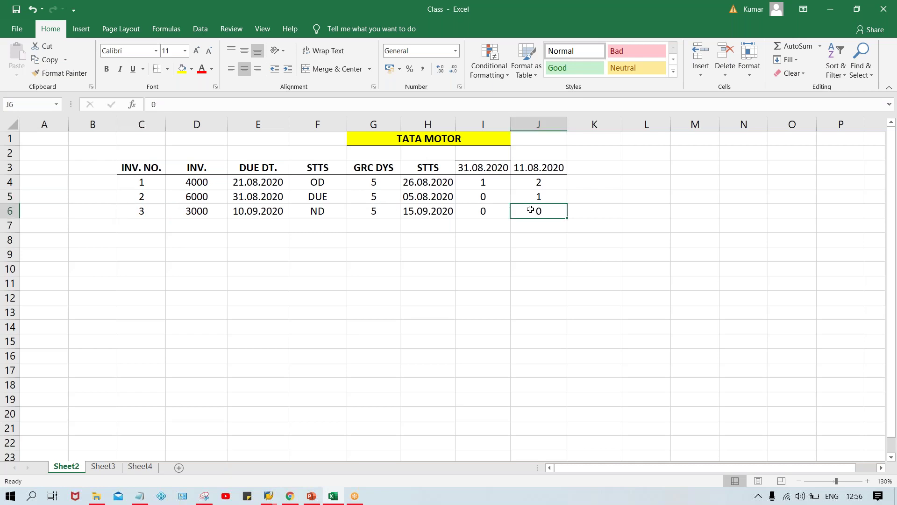
click(416, 214)
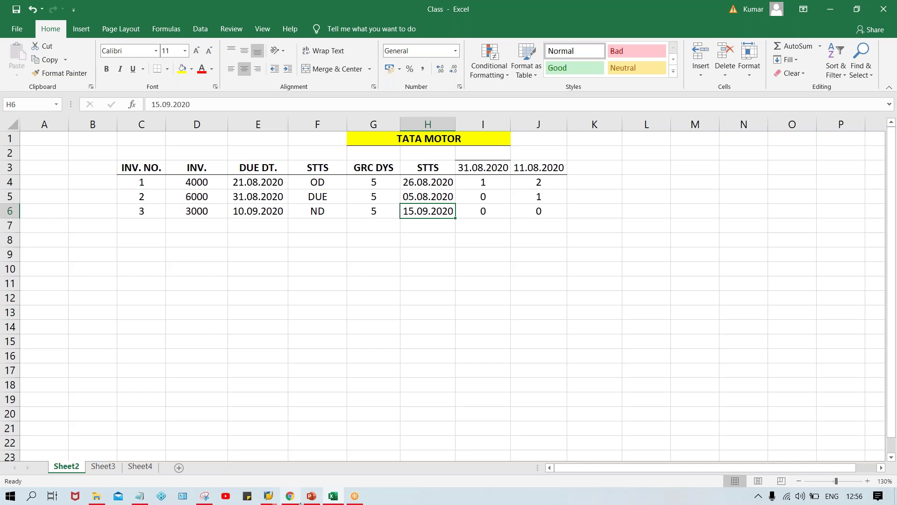
Close the SAP dunning print preview and return to the run overview.
mouse_move(266, 497)
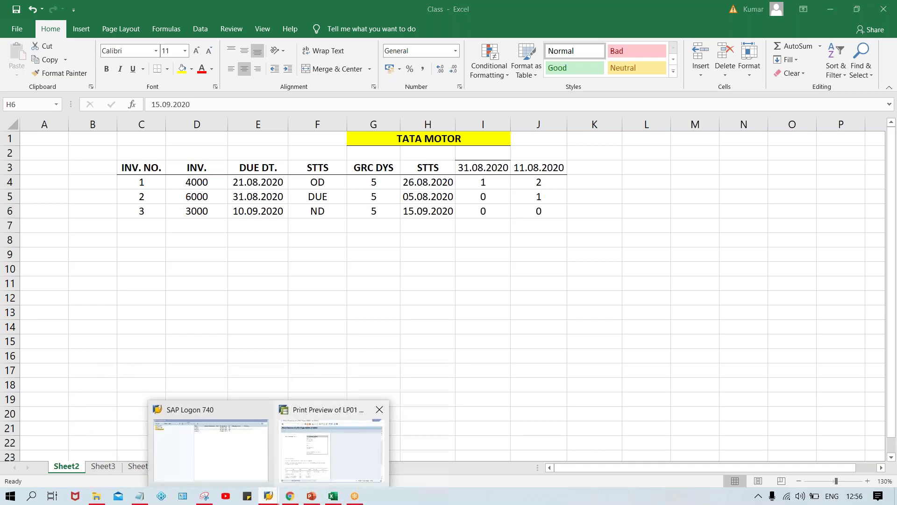
click(308, 459)
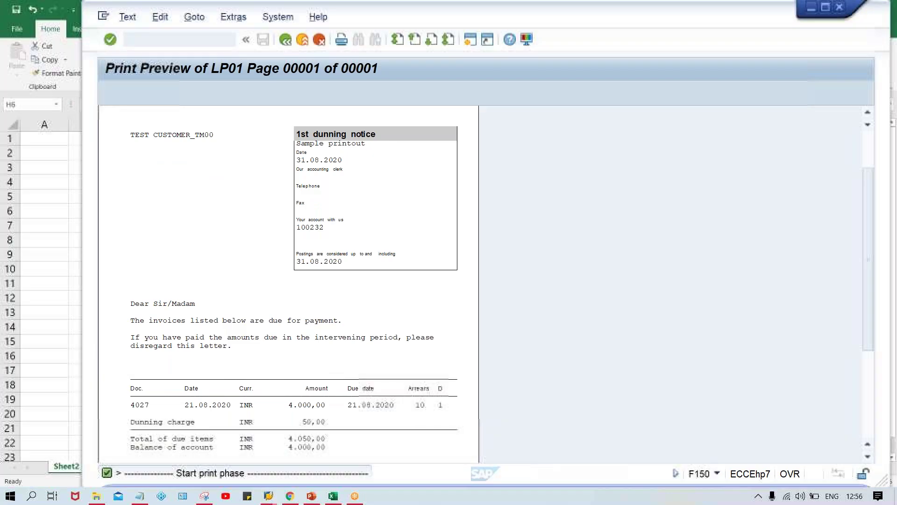
click(280, 40)
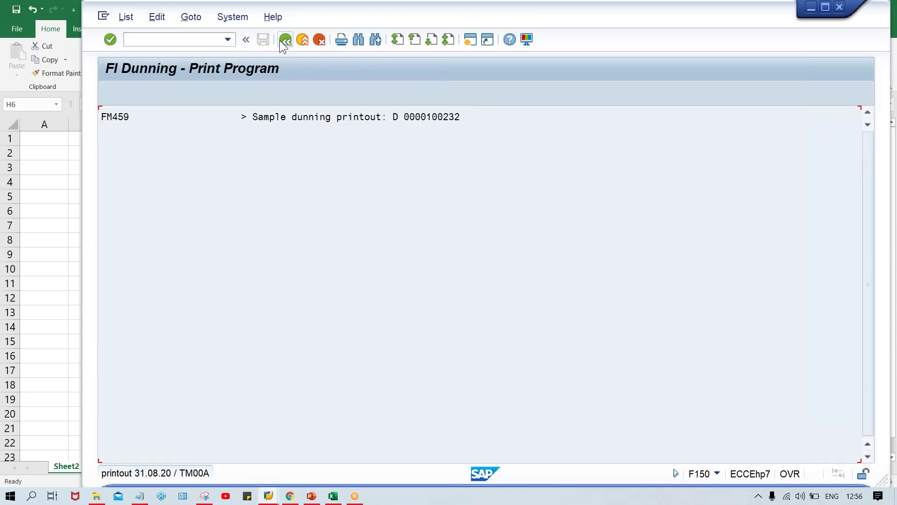
click(280, 41)
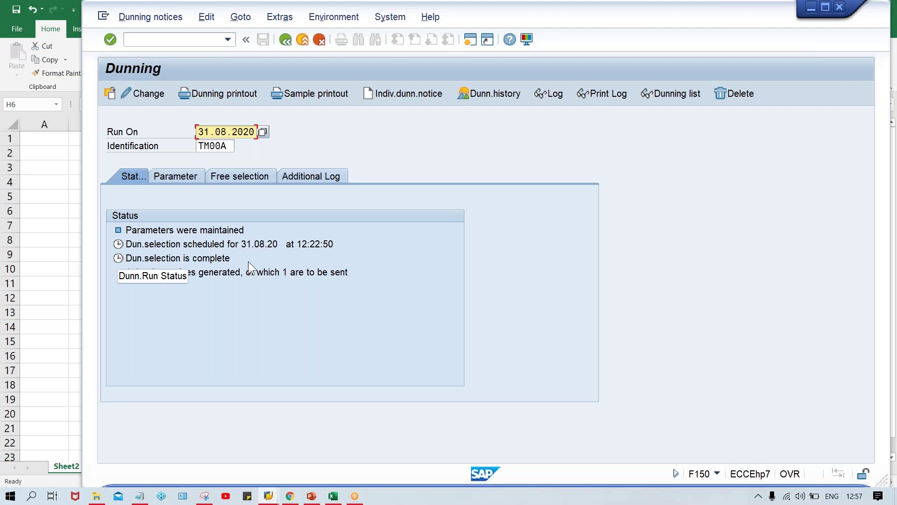
Schedule the dunning printout on LP01, refresh to see 1 notice printed, and enter /NSP02.
click(228, 93)
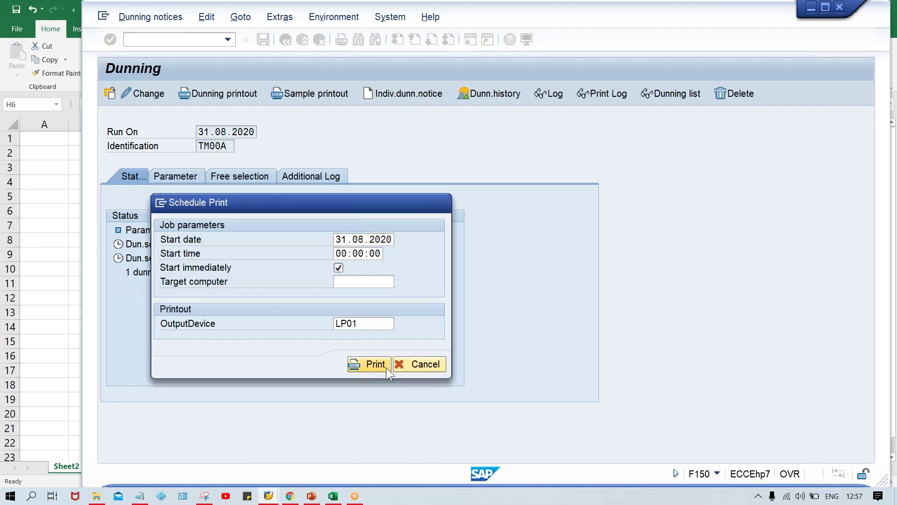
click(384, 364)
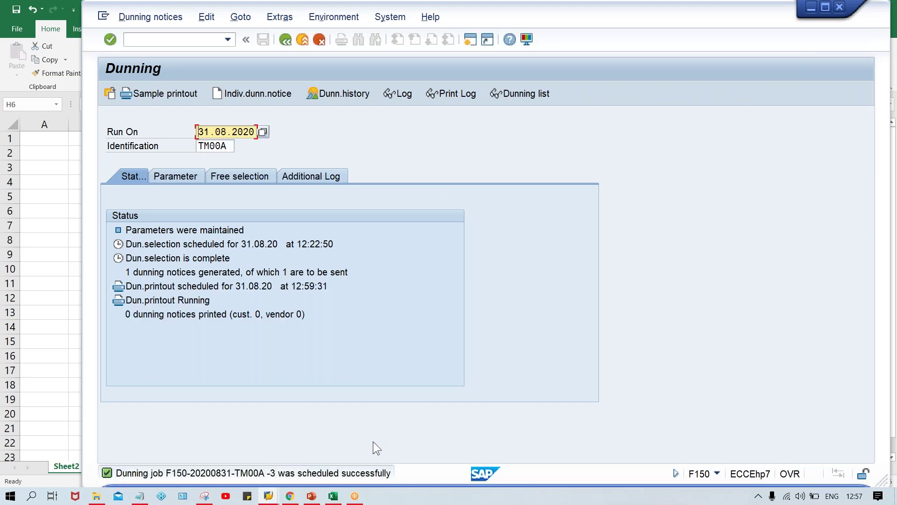
key(Return)
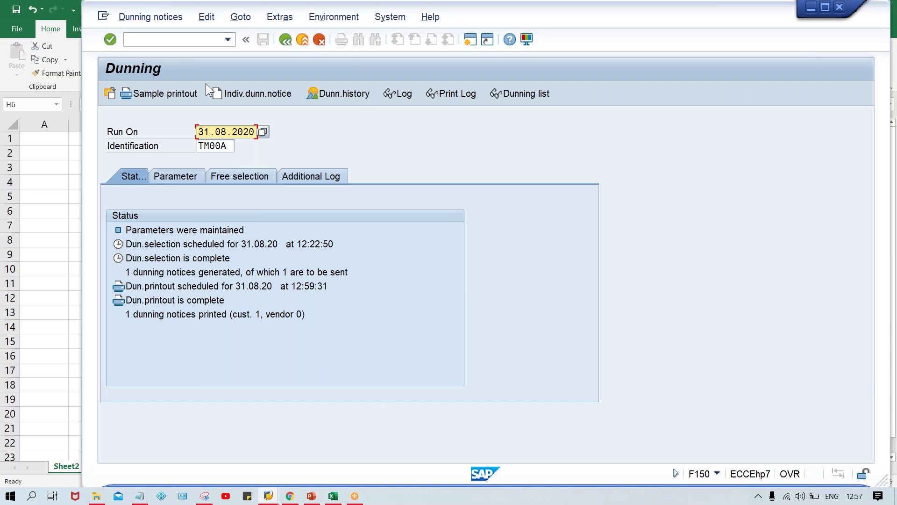
click(183, 39)
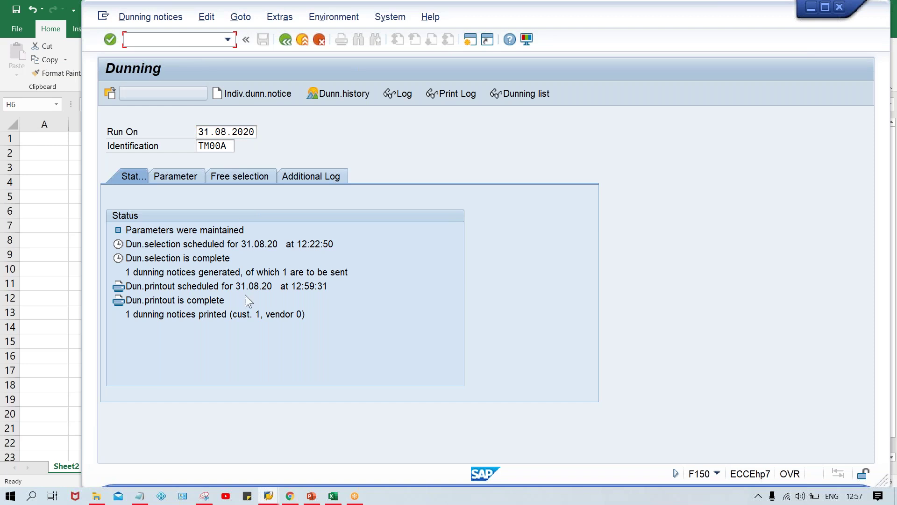
text(/NSP)
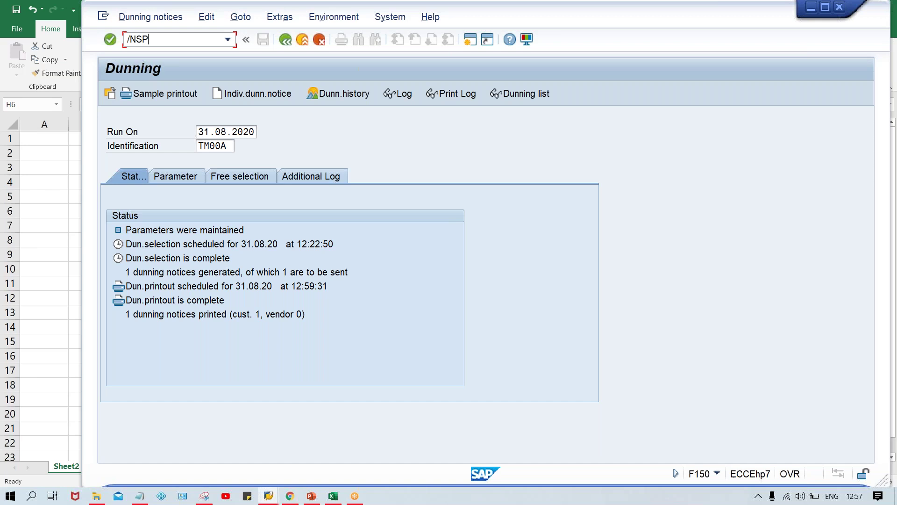
text(02)
Open SP02 and preview the spool request of the printed dunning notice.
key(Return)
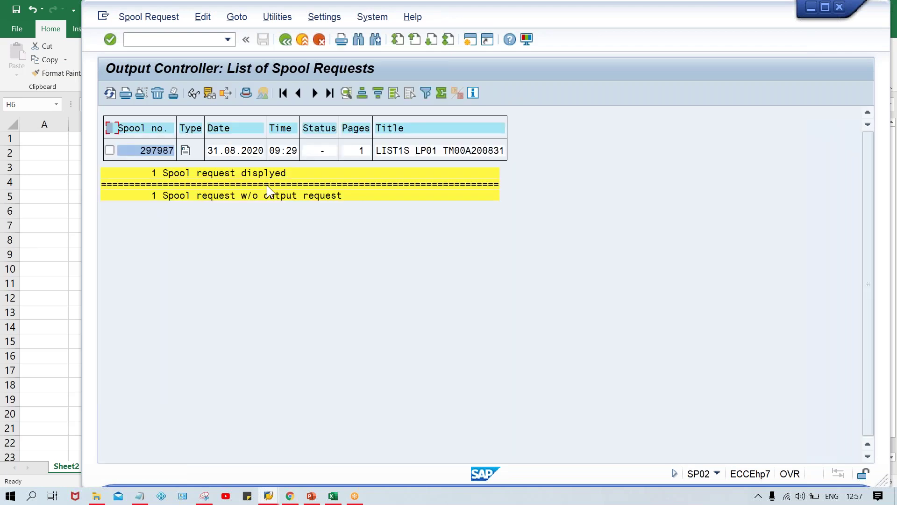
click(186, 150)
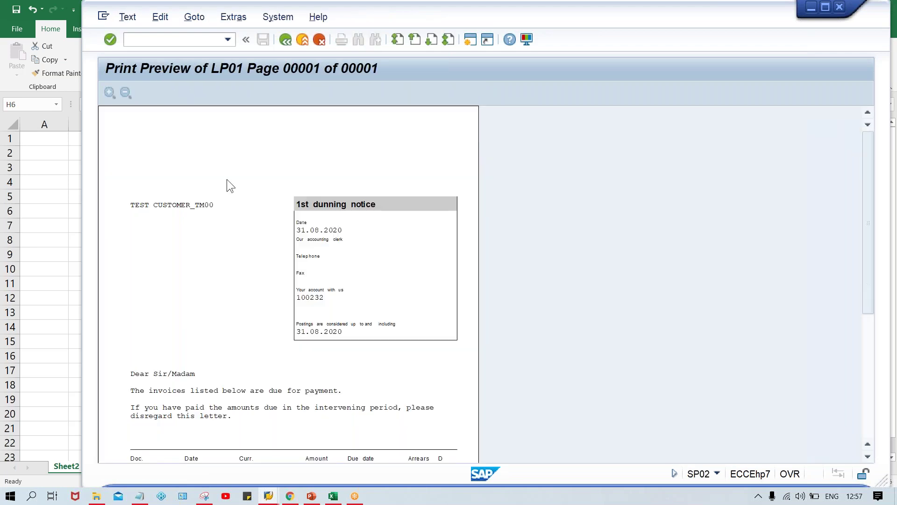
click(284, 40)
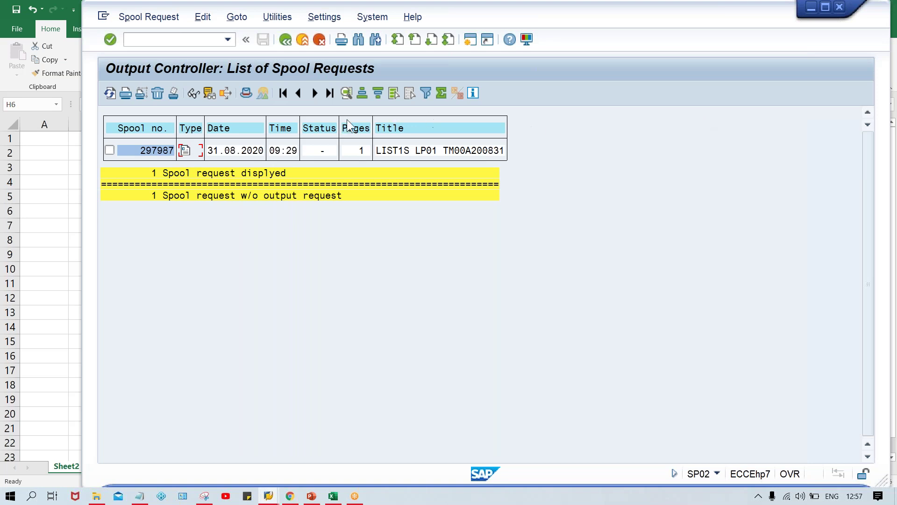
Go back to the main menu, run F150, and switch to Excel.
click(285, 40)
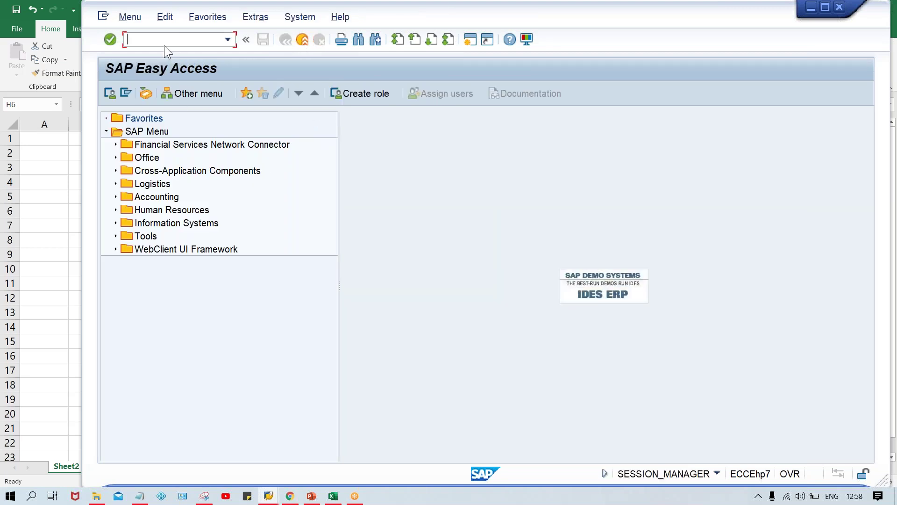
text(F150)
key(Return)
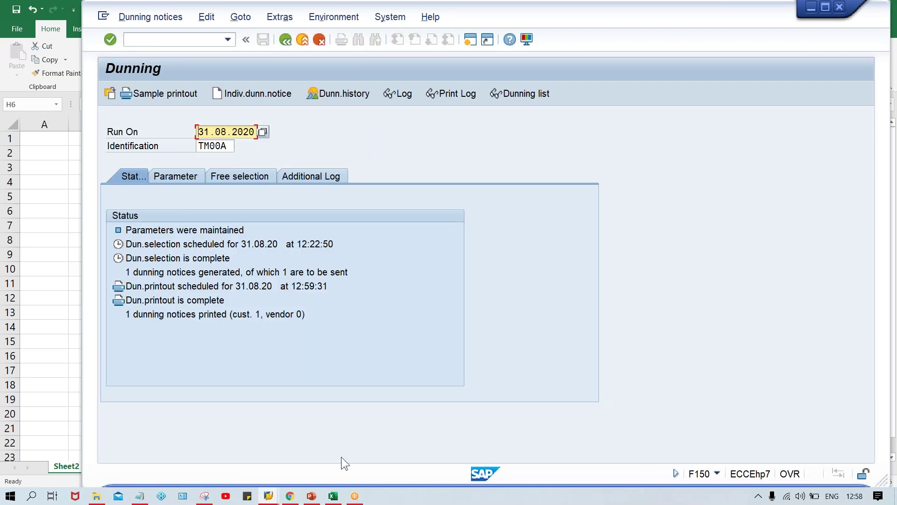
click(334, 497)
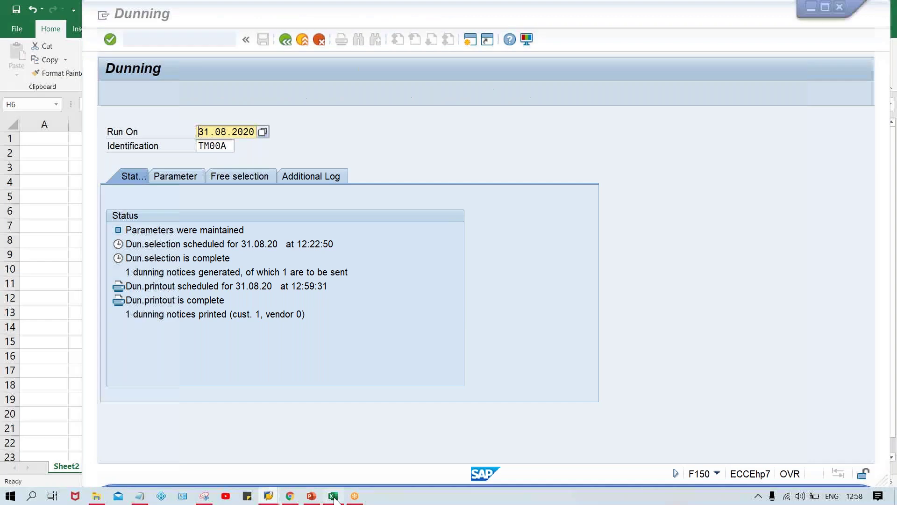
Copy 11.08.2020 from J3 and paste it as the Run On date in F150.
click(534, 169)
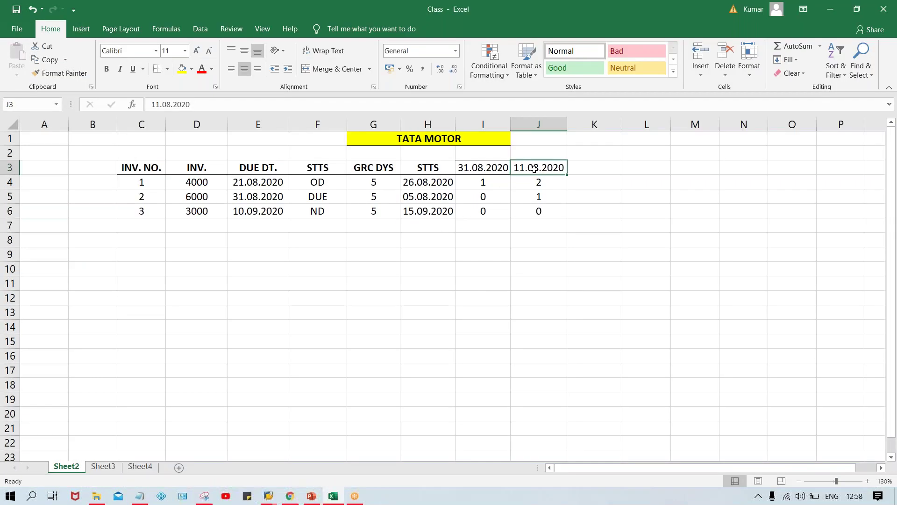
key(ctrl+c)
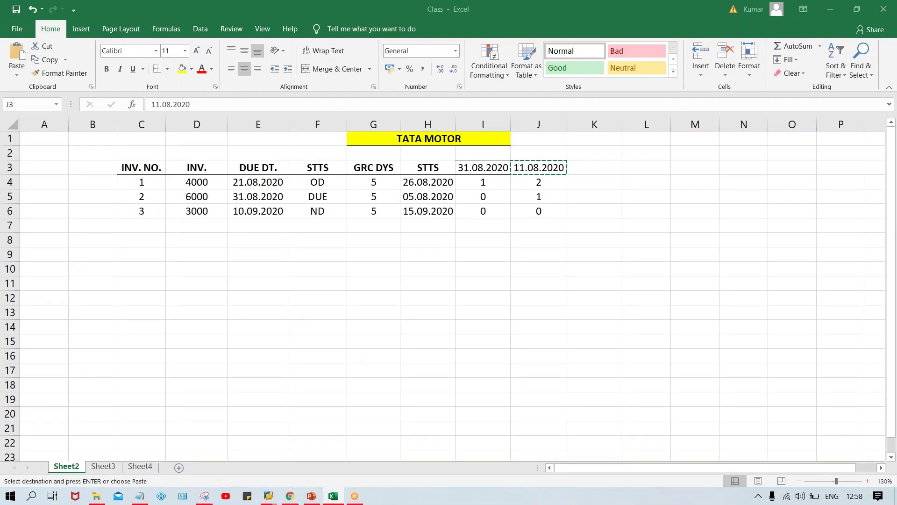
key(alt+Tab)
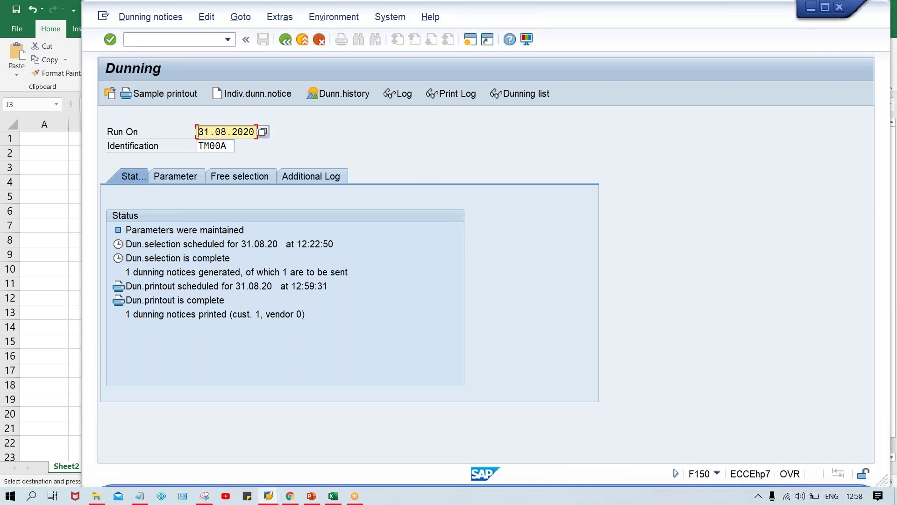
key(ctrl+v)
key(Return)
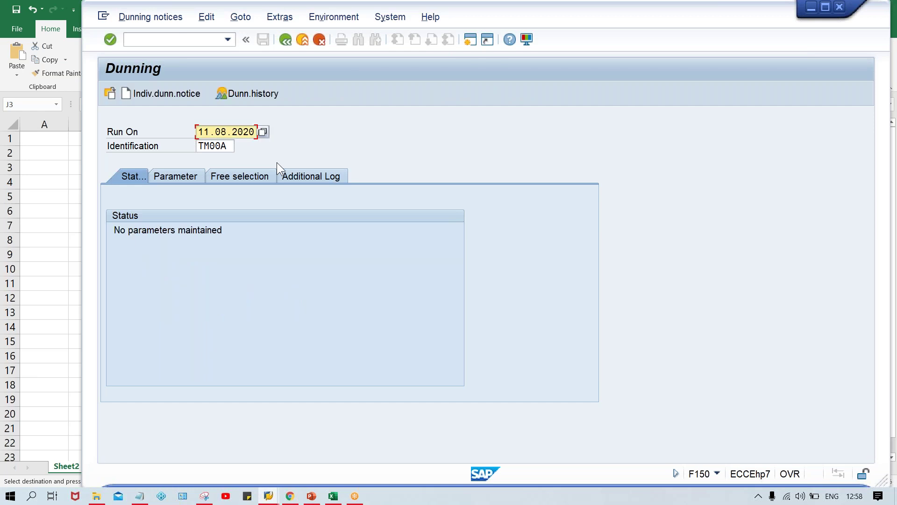
Set the dunning date and posting cutoff date to 11.08.2020 on the Parameter tab.
click(165, 176)
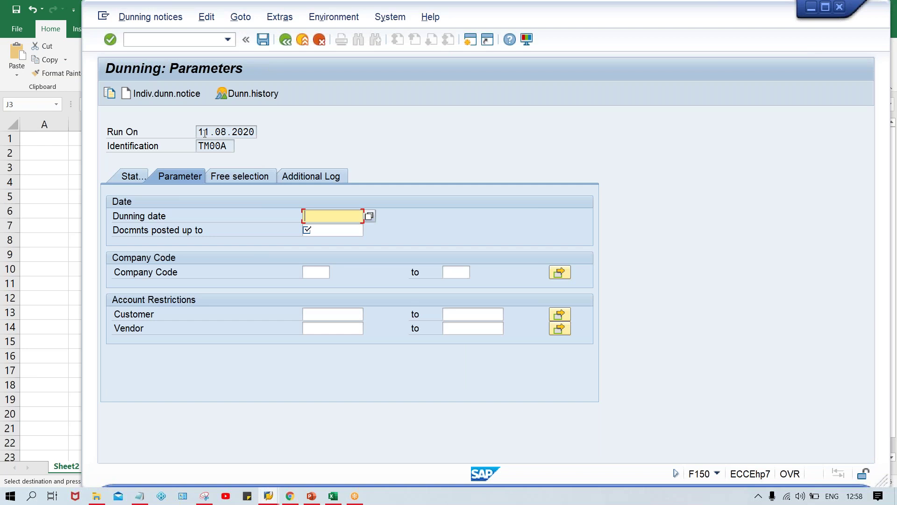
drag(198, 131, 255, 131)
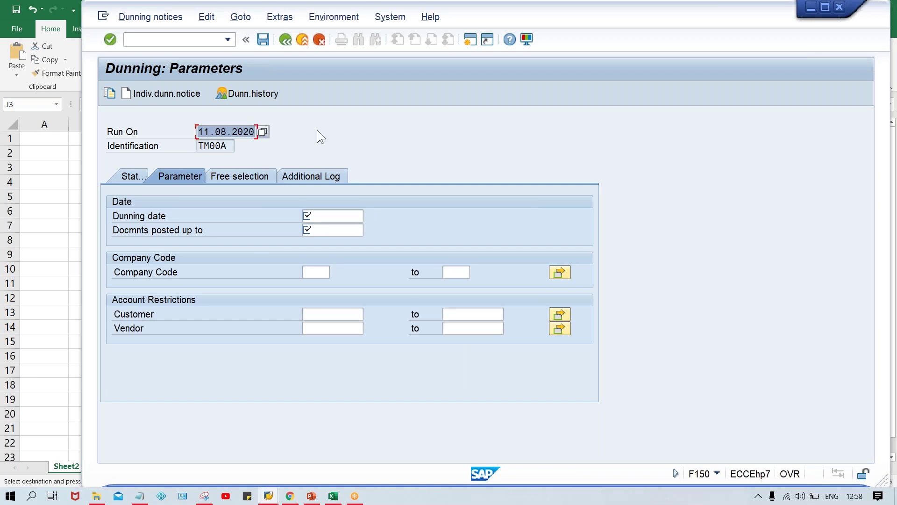
key(ctrl+c)
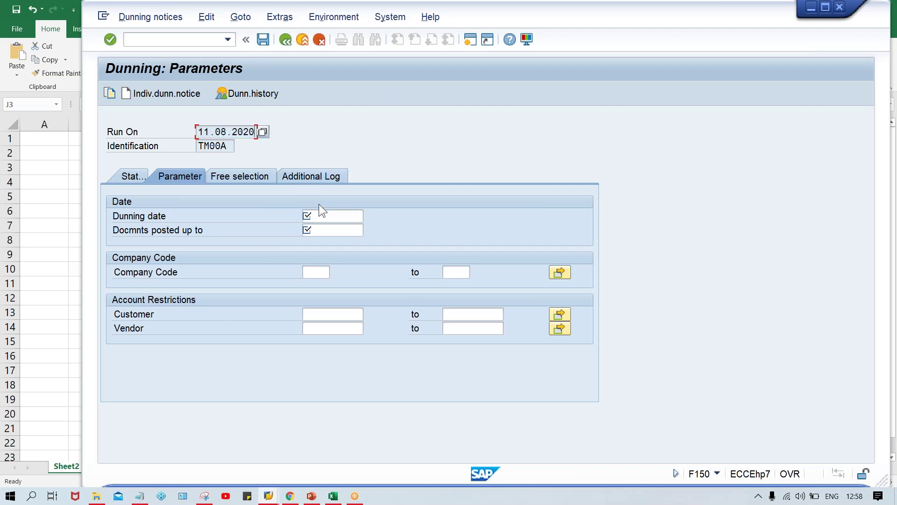
click(321, 216)
key(ctrl+v)
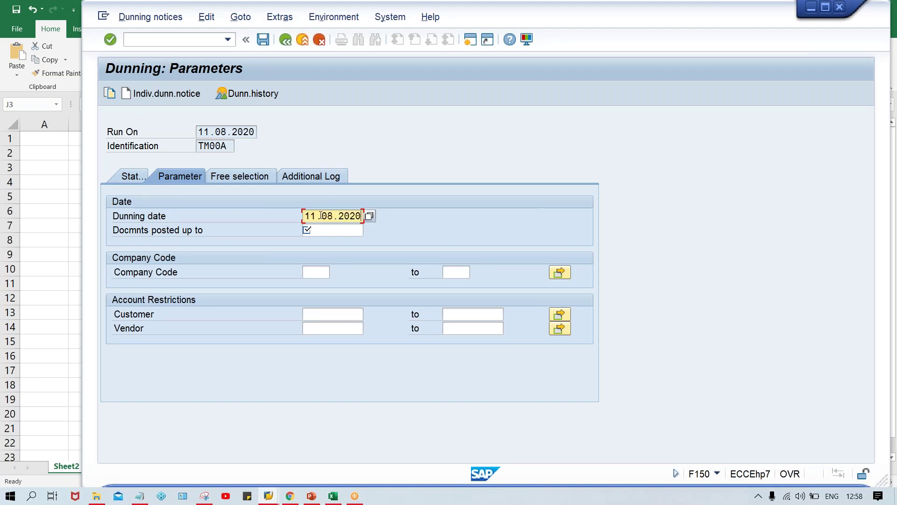
key(Tab)
key(ctrl+v)
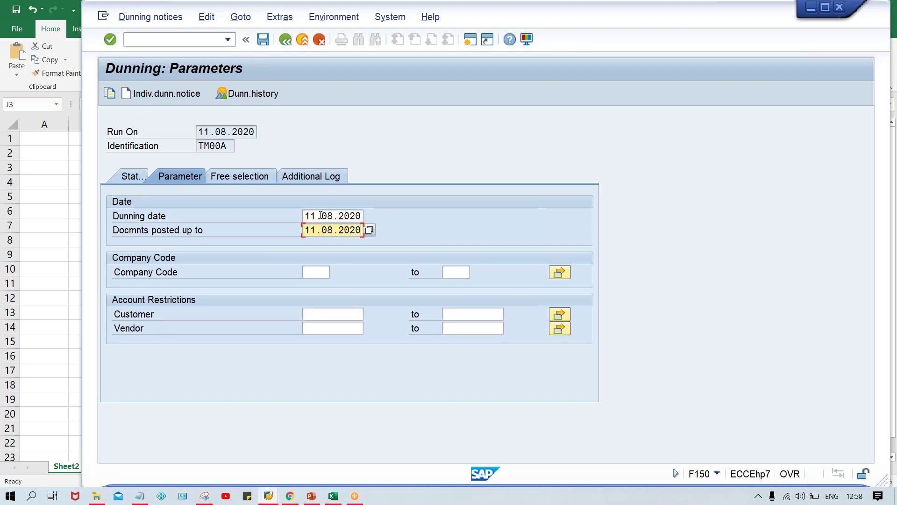
key(Tab)
Restrict to company code TM00 and customer 100232, log customer 100232, and save the parameters.
text(T)
key(Down)
key(Return)
key(Tab)
text(1)
key(Down)
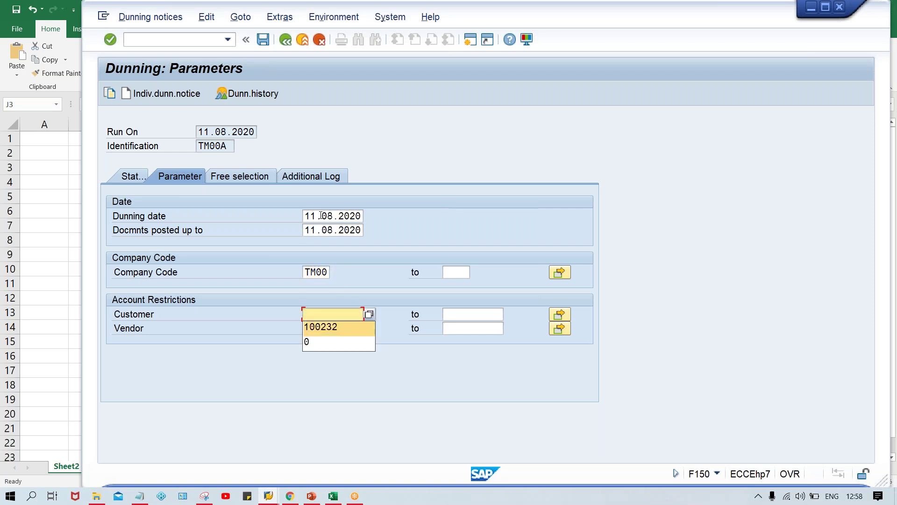
key(Return)
click(343, 172)
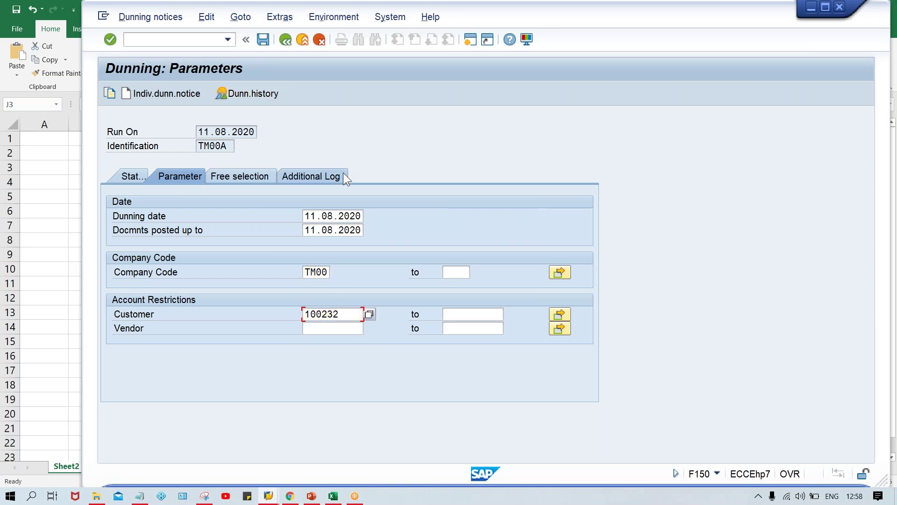
text(1)
key(Down)
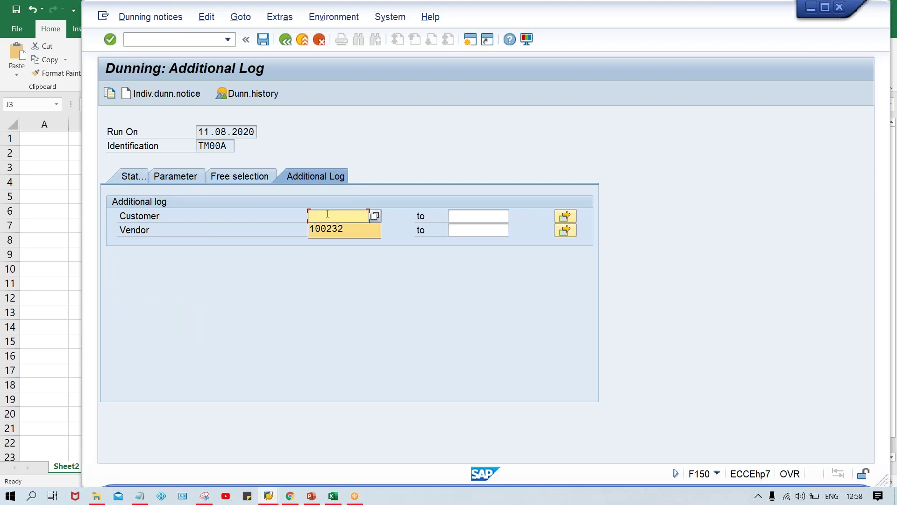
key(Return)
key(ctrl+s)
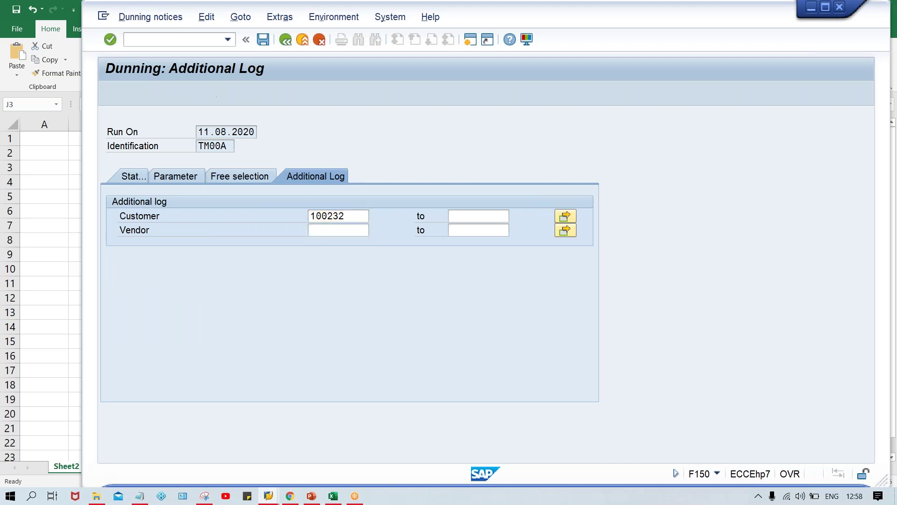
Schedule the dunning selection to start immediately and refresh its status.
click(123, 176)
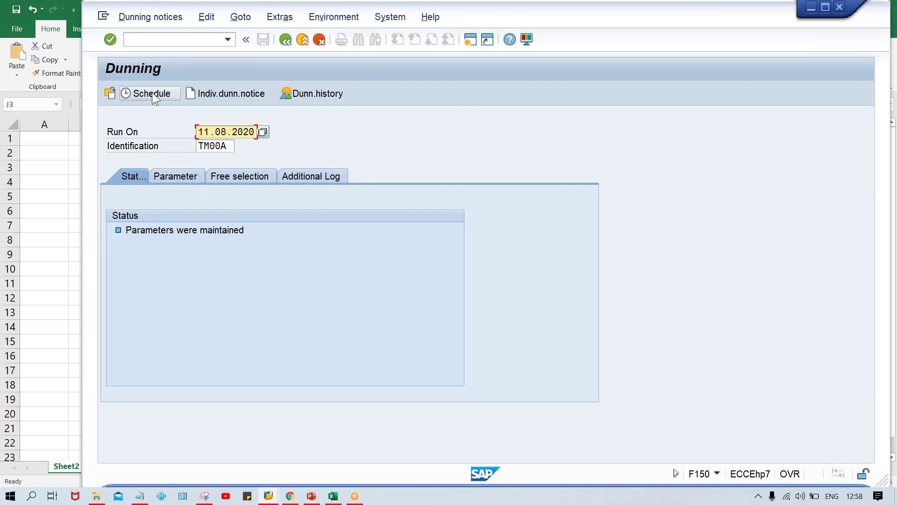
click(153, 93)
click(338, 267)
click(338, 379)
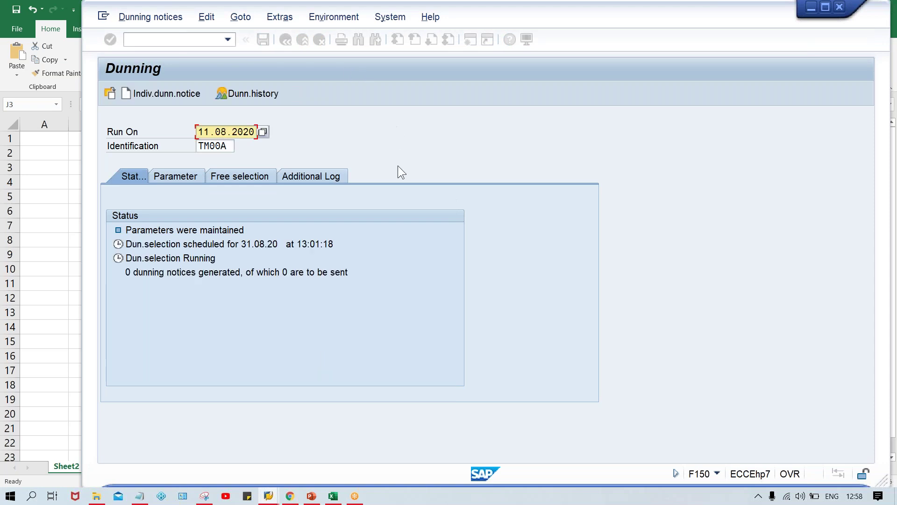
key(Return)
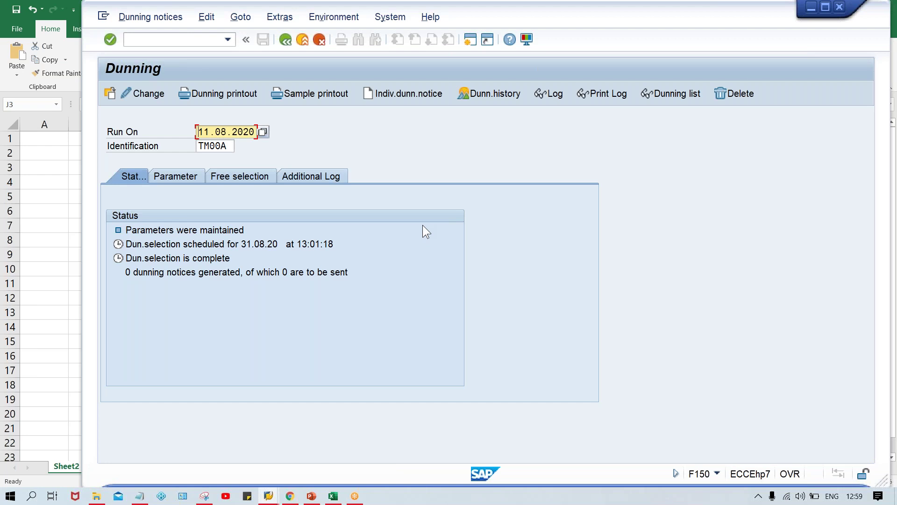
Delete the old 11.08.2020 TM00A dunning run and start a new run dated 11.09.2020.
click(316, 92)
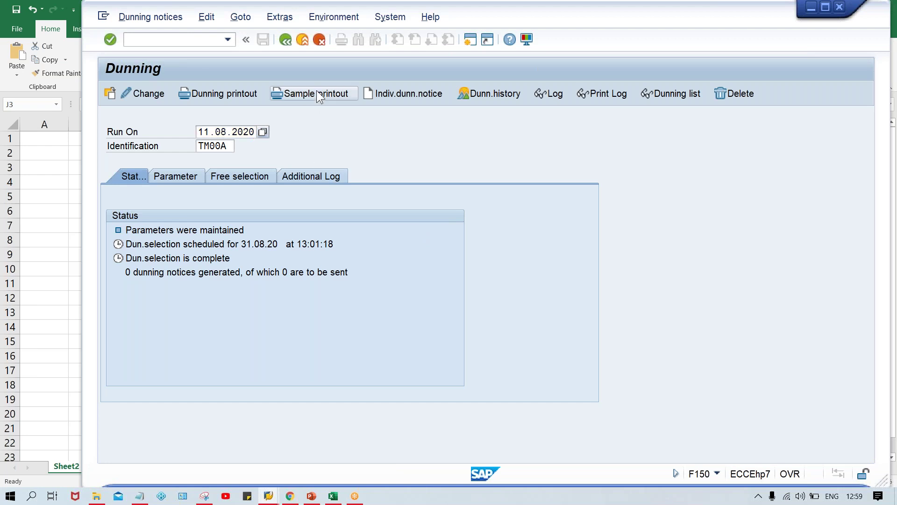
click(384, 475)
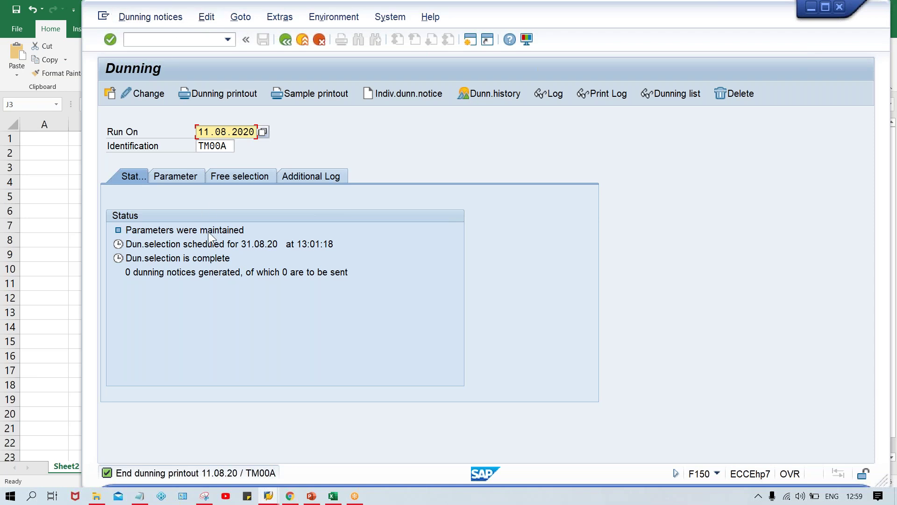
click(144, 21)
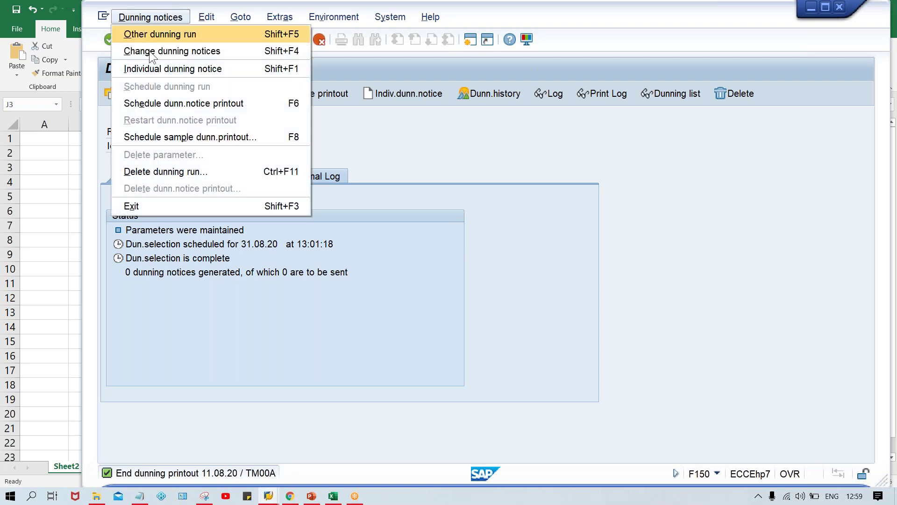
click(173, 172)
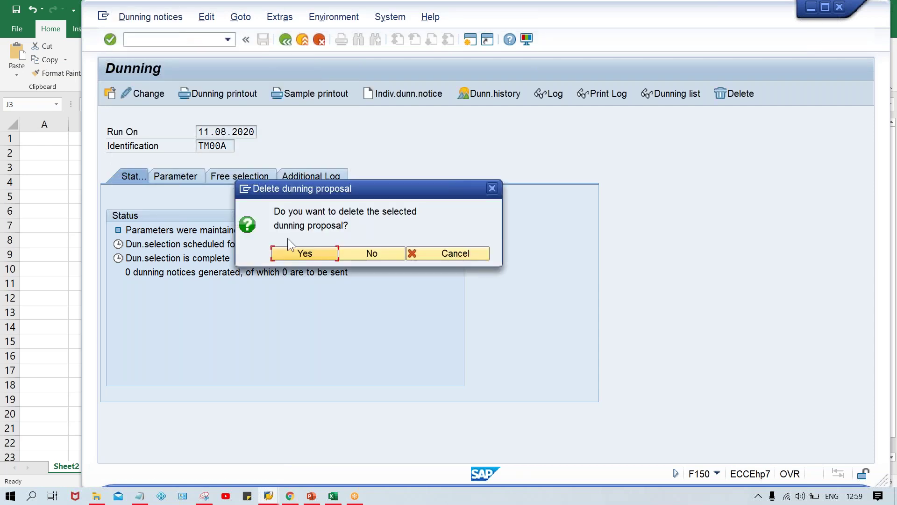
click(299, 251)
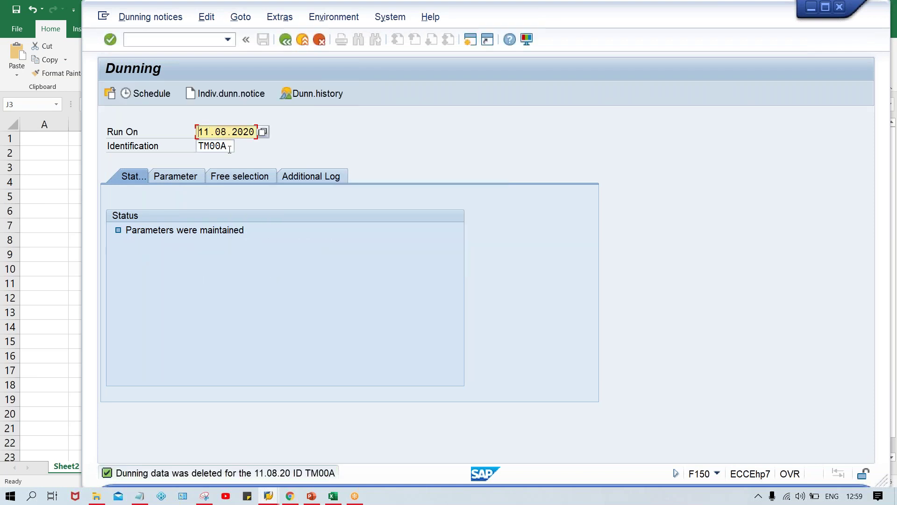
text(9)
key(Return)
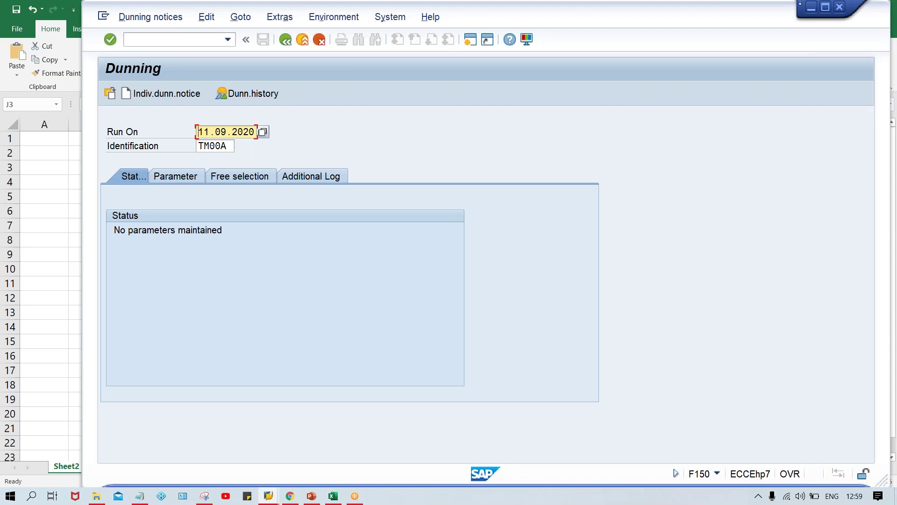
Copy the 11.09.2020 run date into the dunning date and posting cut-off fields.
click(180, 170)
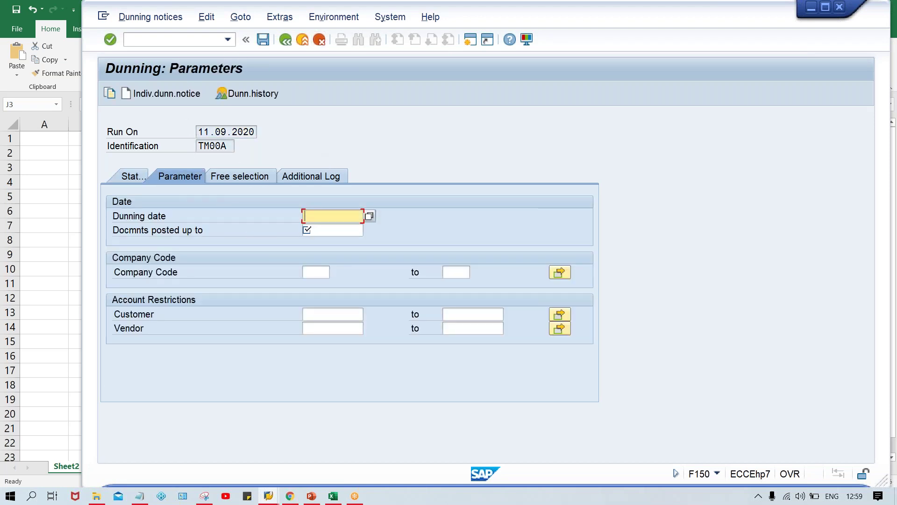
double_click(226, 131)
key(ctrl+c)
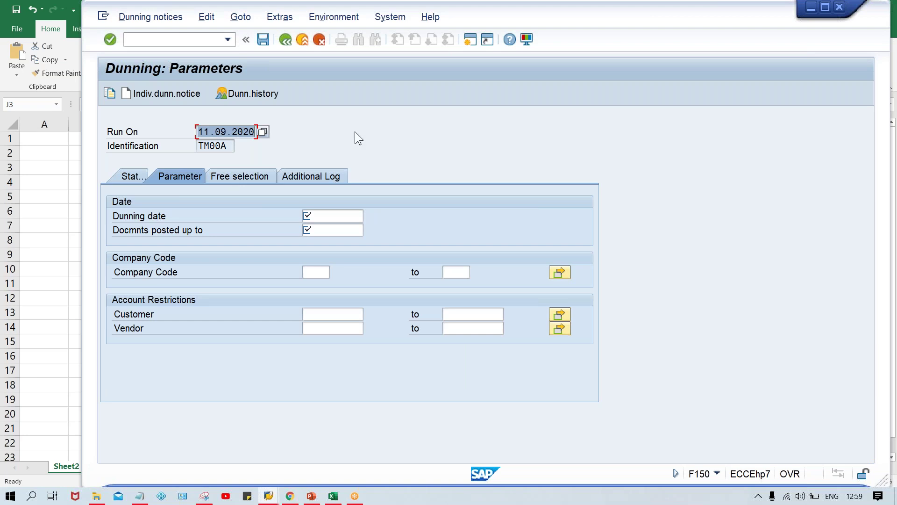
key(Right)
click(306, 216)
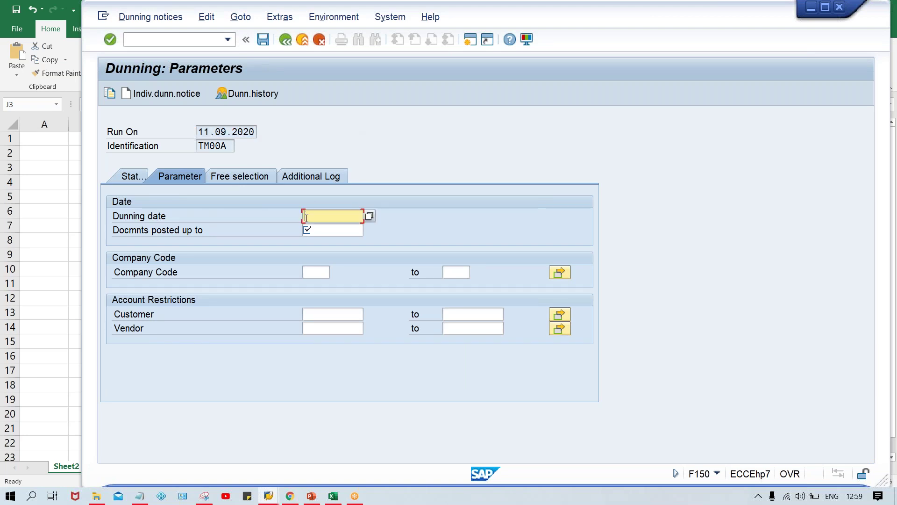
key(ctrl+v)
key(Tab)
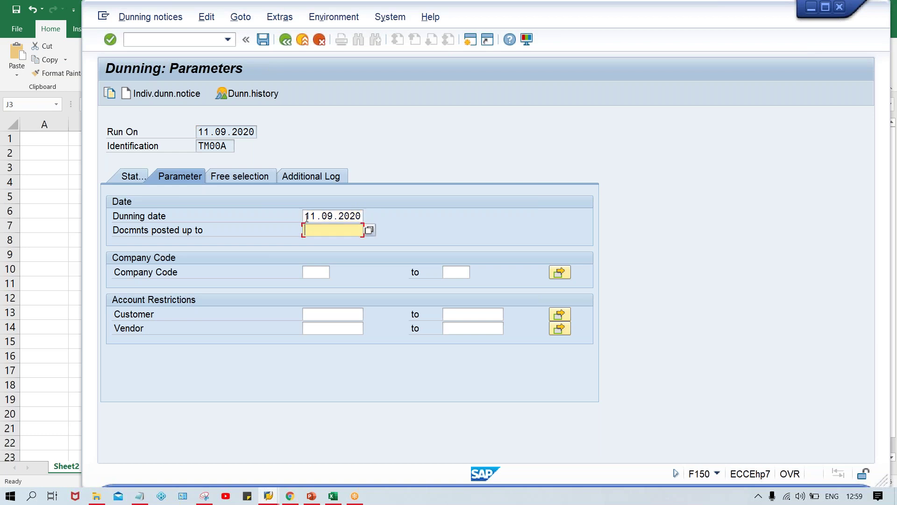
key(ctrl+v)
Fill in company code TM00 from input history and bring up the Excel level table.
key(Tab)
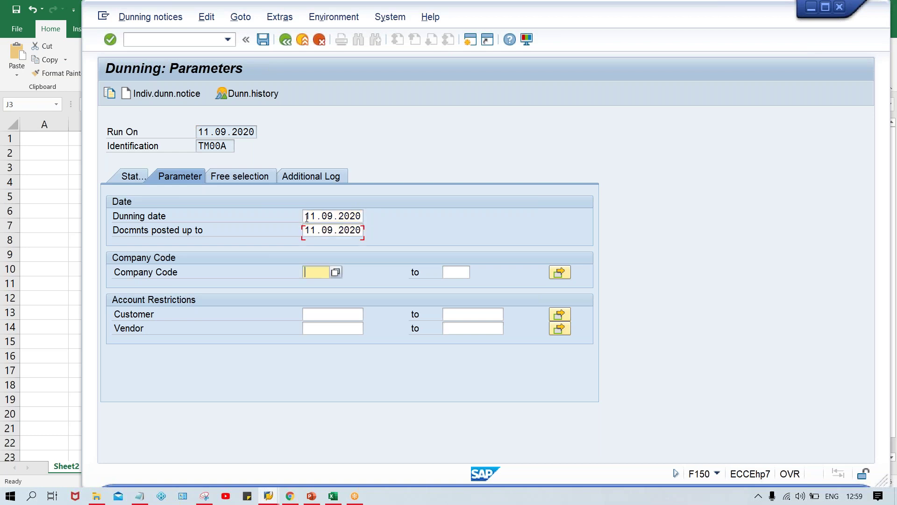
key(BackSpace)
key(Down)
key(Return)
click(334, 496)
click(538, 211)
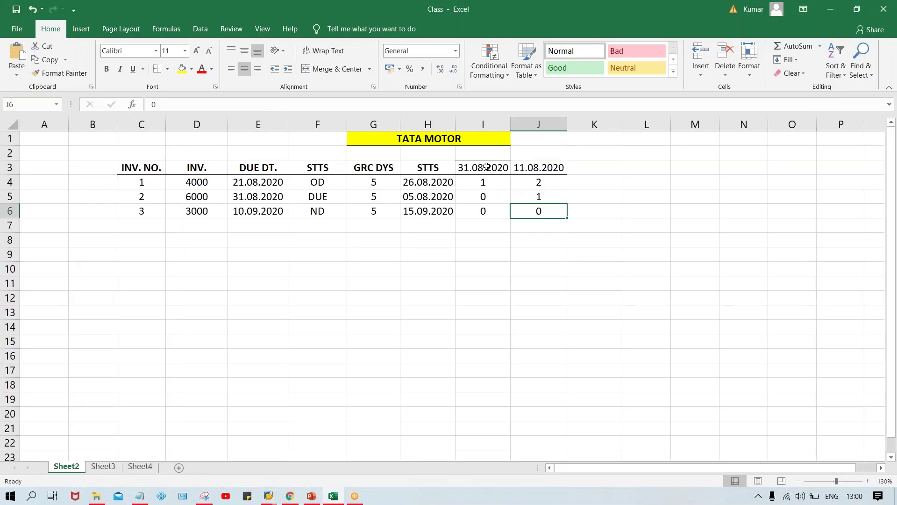
Edit J3's month digit so the second date heading reads 11.09.2020 instead of 11.08.2020.
click(528, 166)
double_click(532, 166)
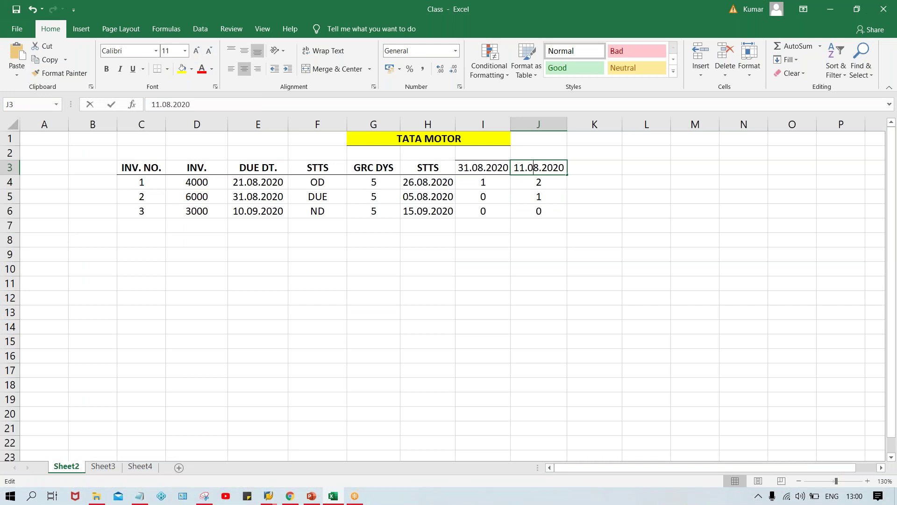
key(Delete)
text(9)
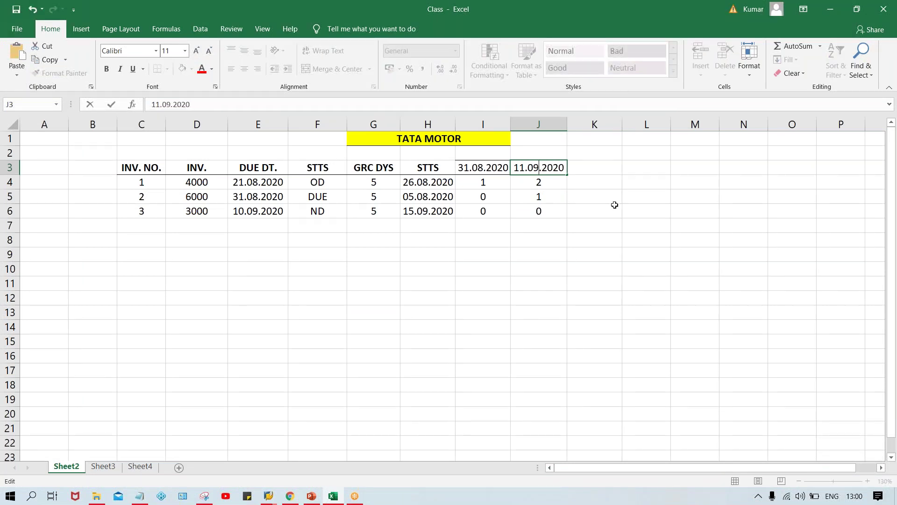
key(Return)
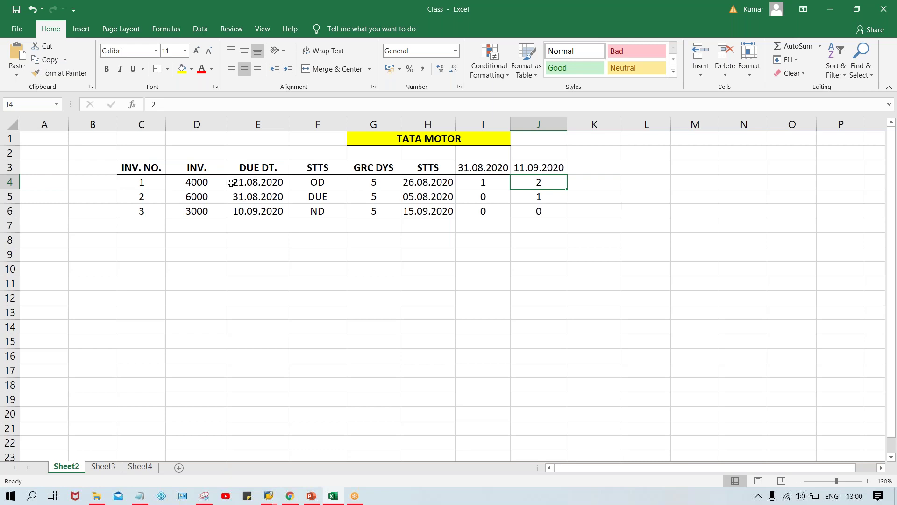
click(269, 496)
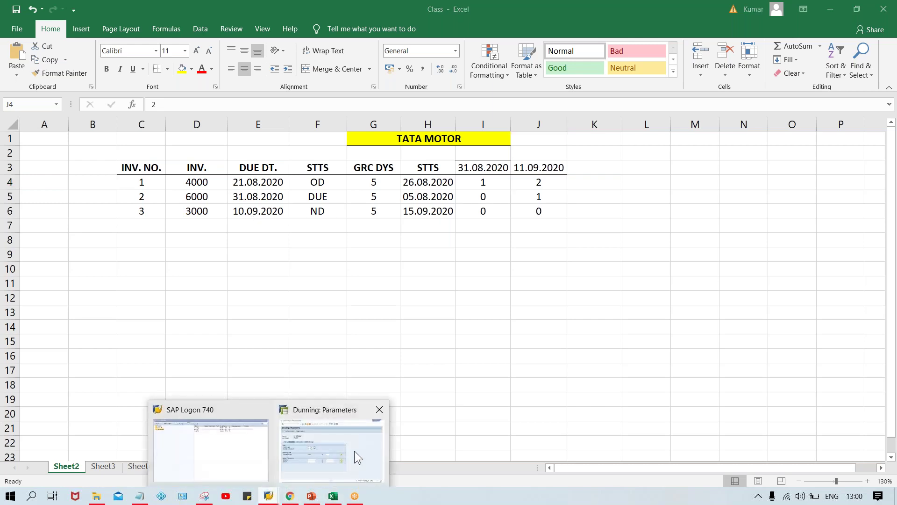
Restrict the dunning run to the test customer chosen from input history.
click(355, 451)
click(324, 327)
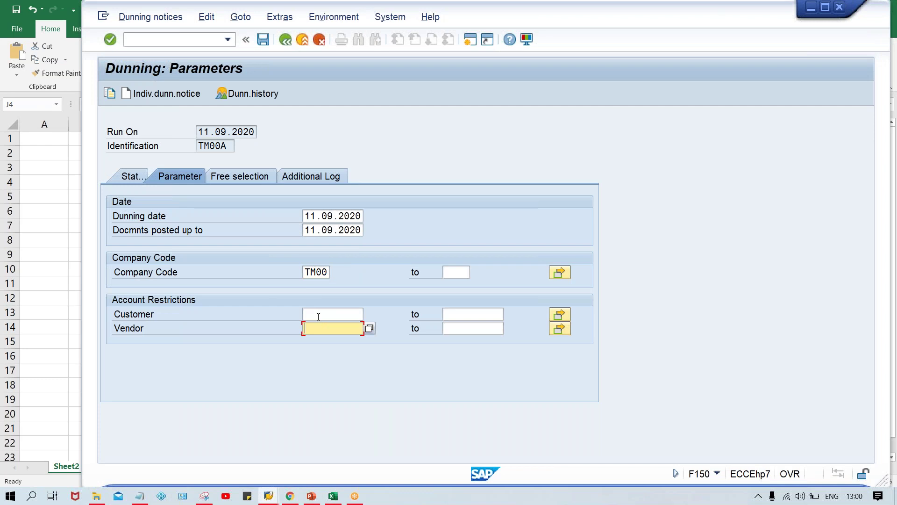
click(324, 313)
click(324, 312)
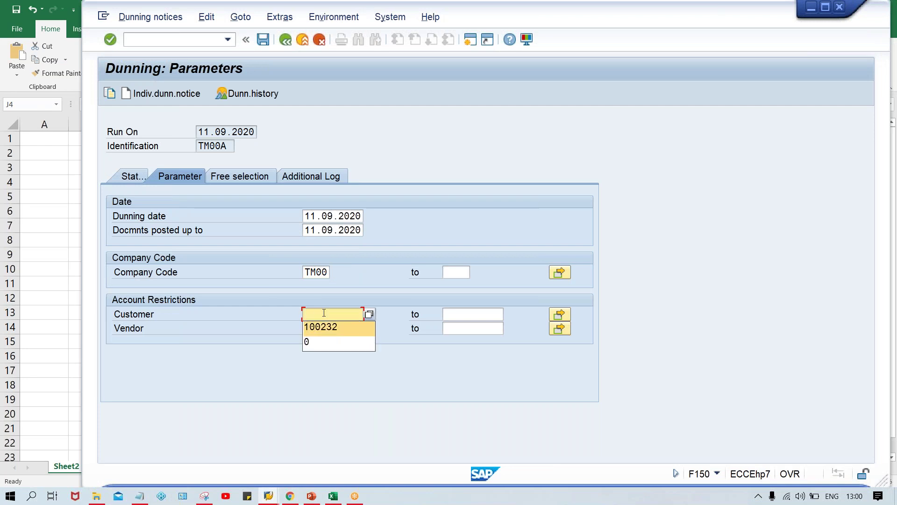
click(330, 327)
Enter the same test customer for the additional log and save the run's parameters.
click(320, 171)
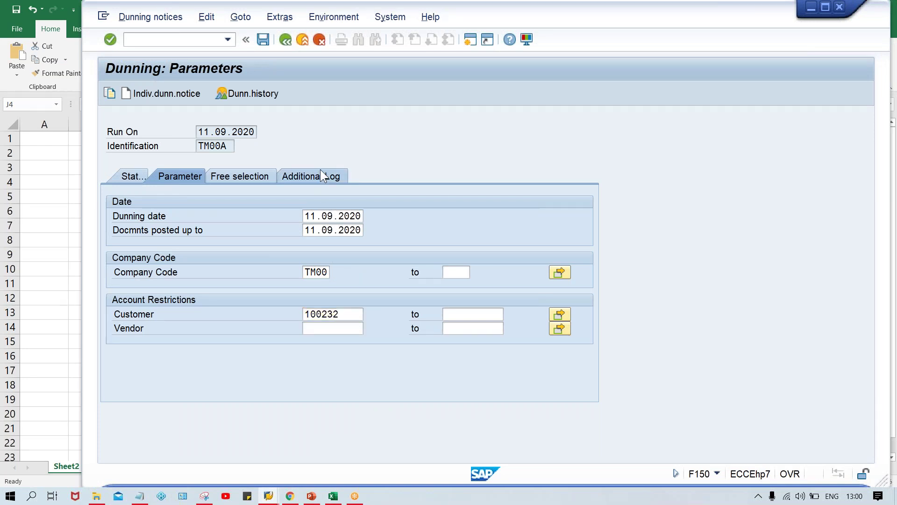
key(Down)
key(Down)
key(Return)
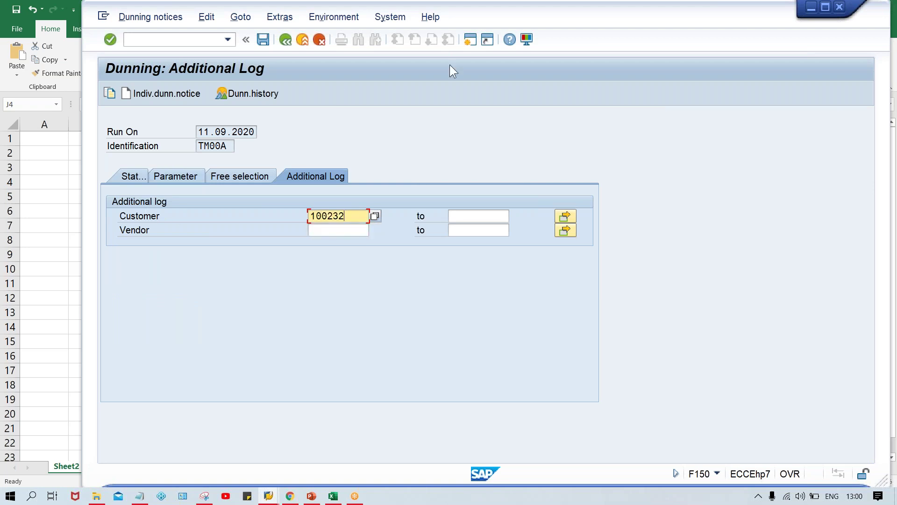
key(ctrl+s)
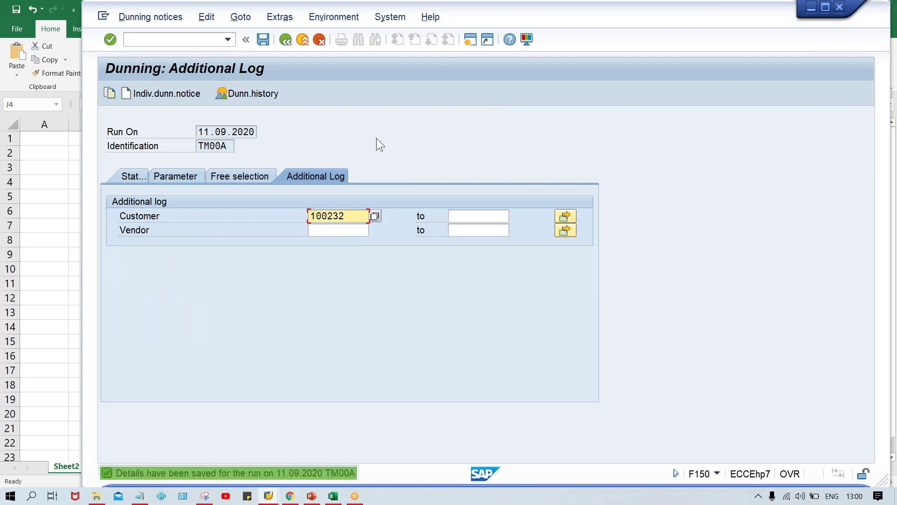
click(127, 176)
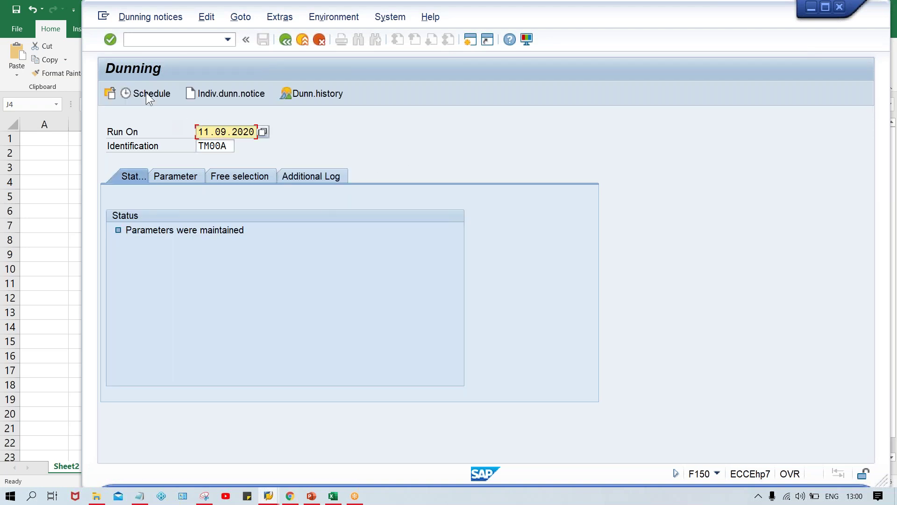
click(148, 93)
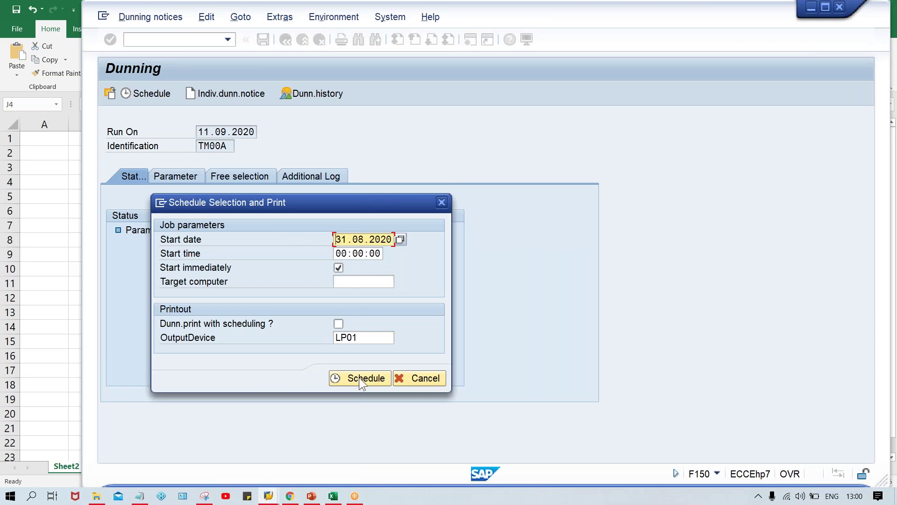
Run the dunning selection immediately and preview the sample first dunning notice.
click(359, 377)
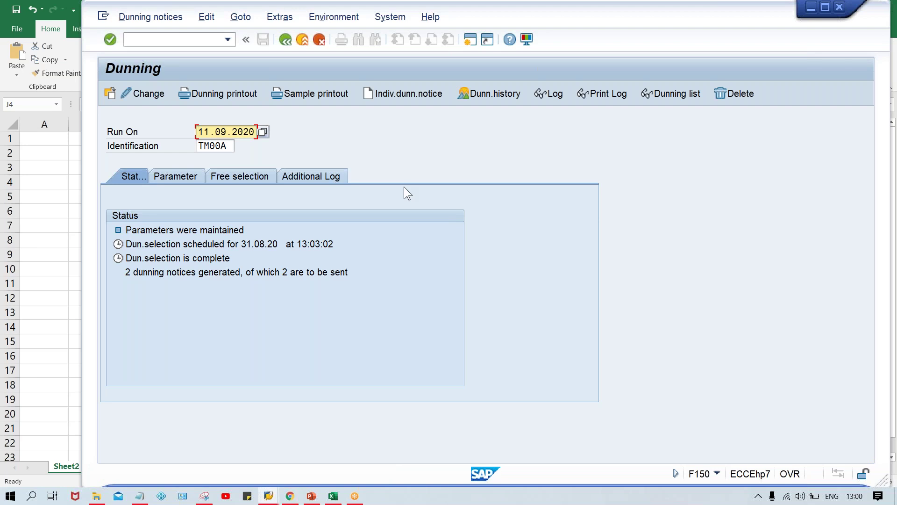
click(330, 98)
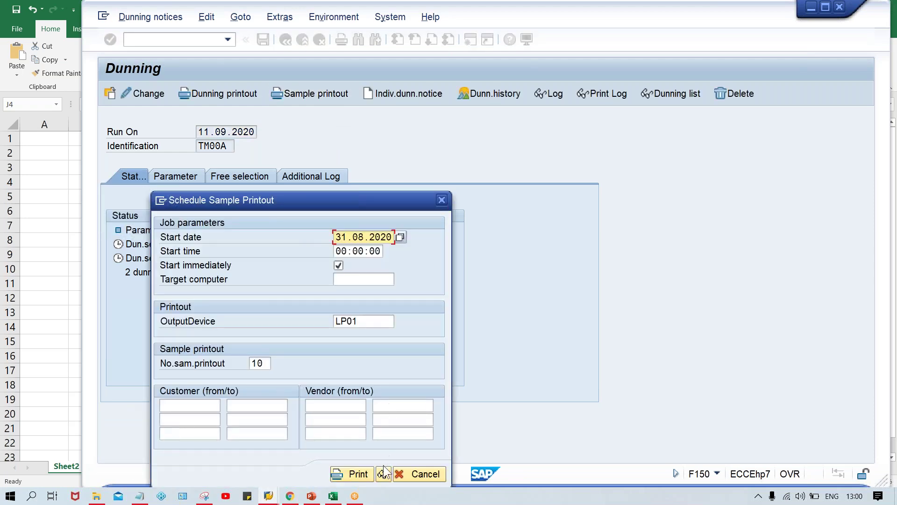
click(383, 475)
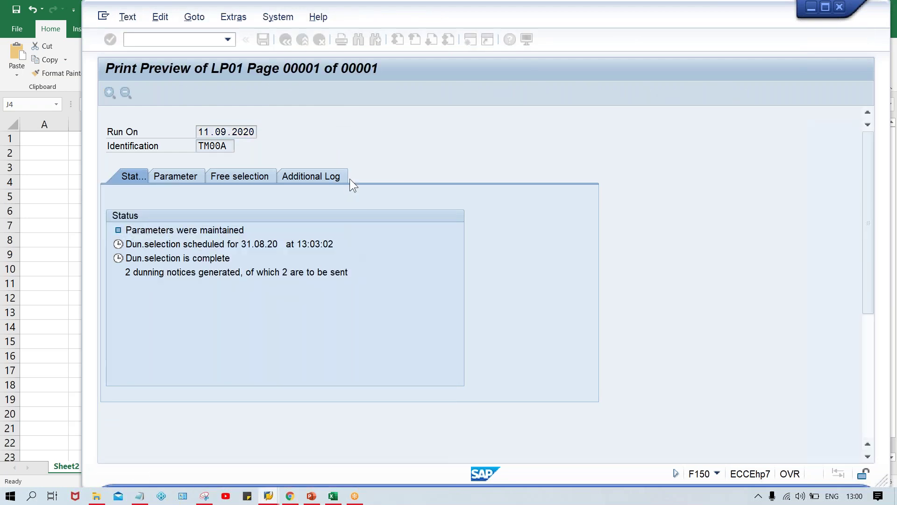
scroll(414, 213, down, 1)
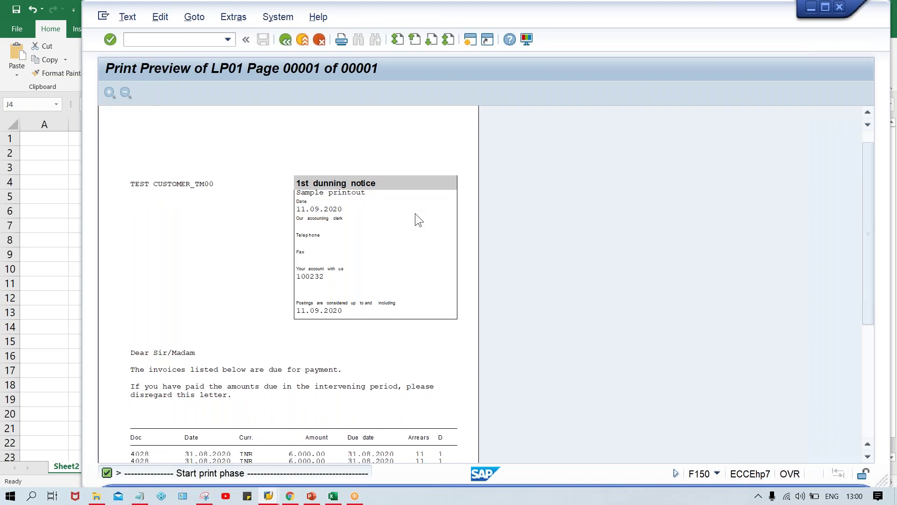
scroll(415, 214, down, 2)
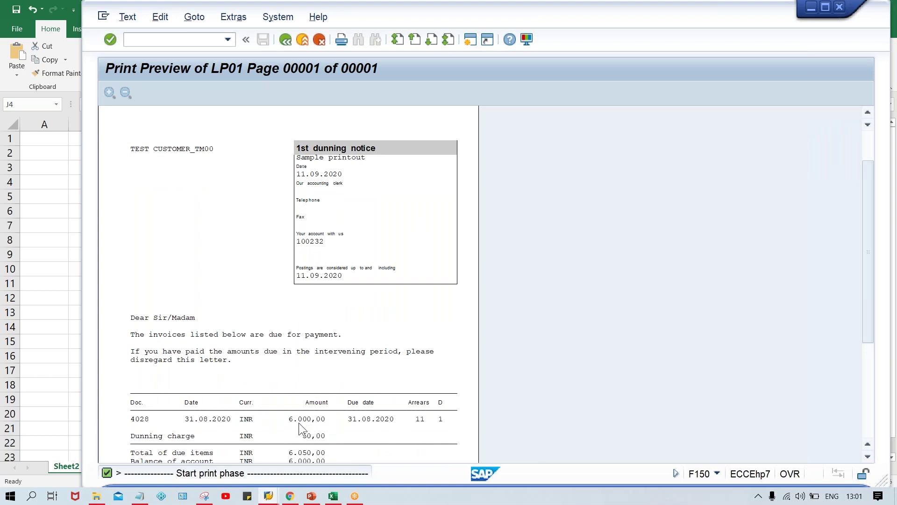
click(333, 496)
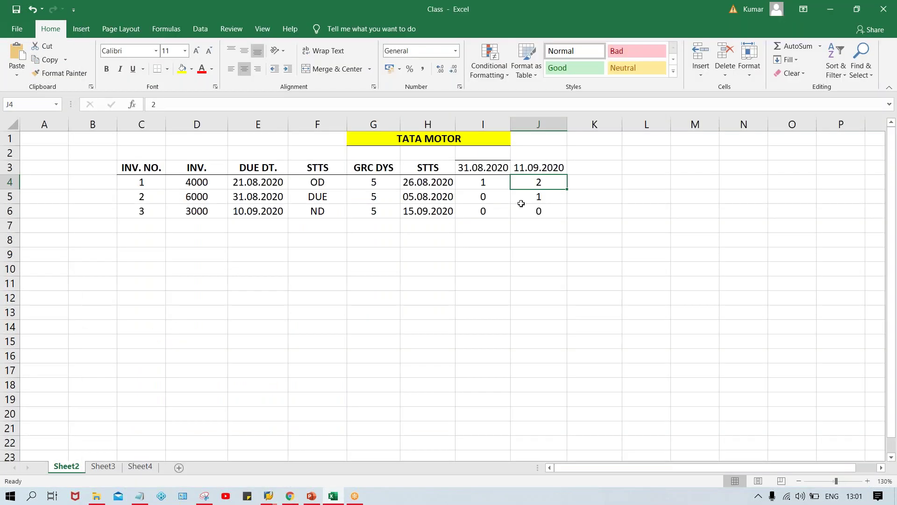
Enter 50 in K5 for invoice 2 and 100 in K4 for invoice 1.
drag(536, 198, 175, 194)
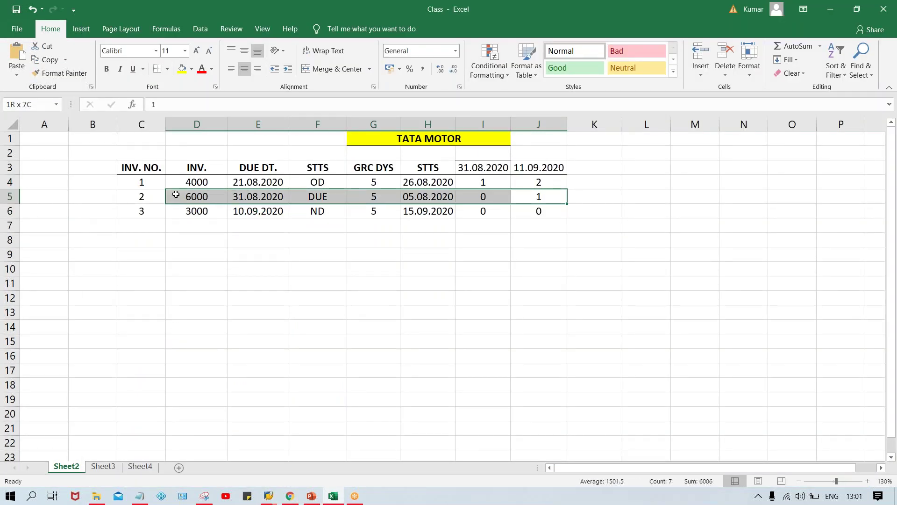
drag(555, 183, 205, 183)
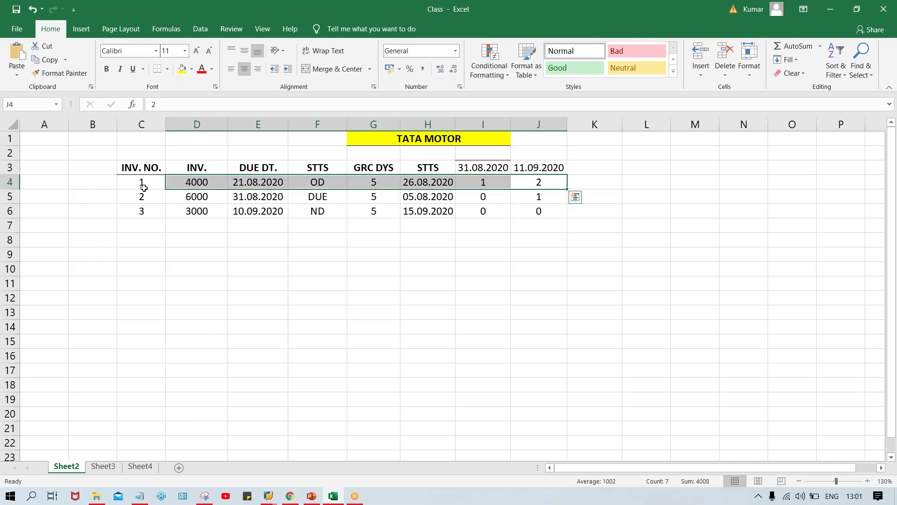
click(200, 181)
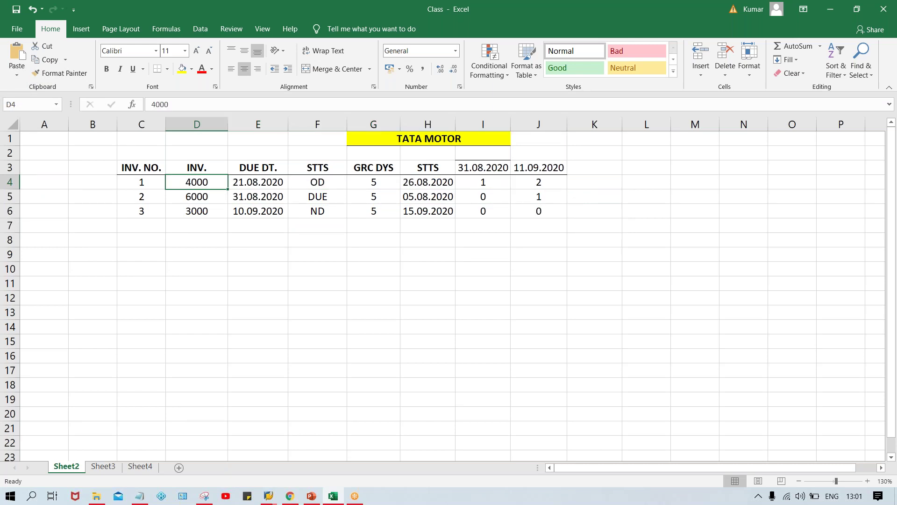
click(581, 199)
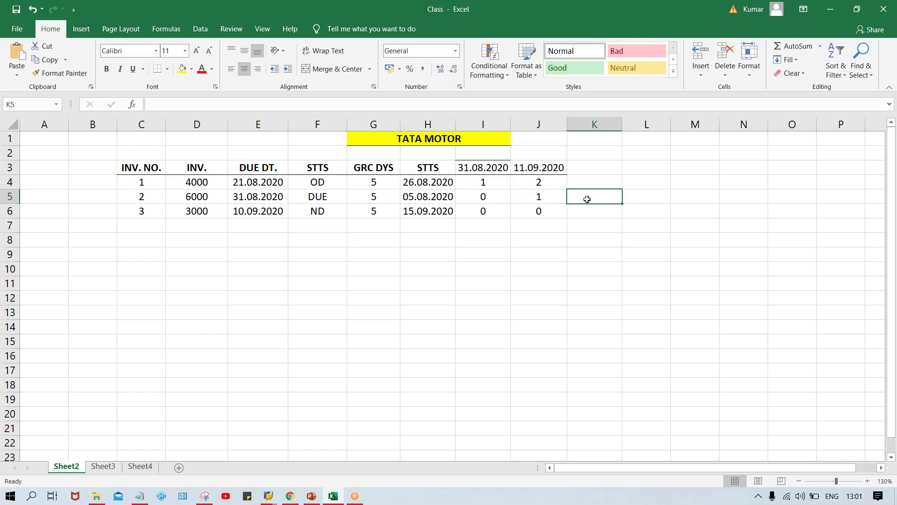
text(50)
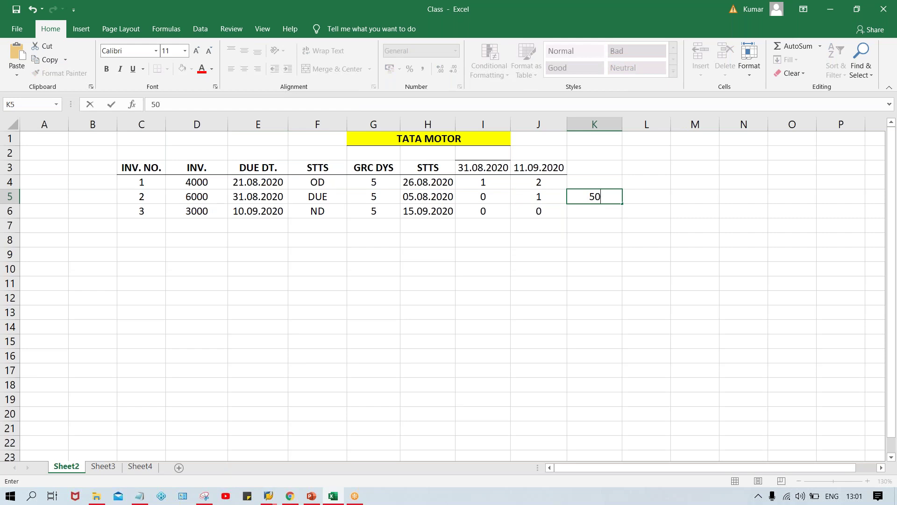
click(594, 182)
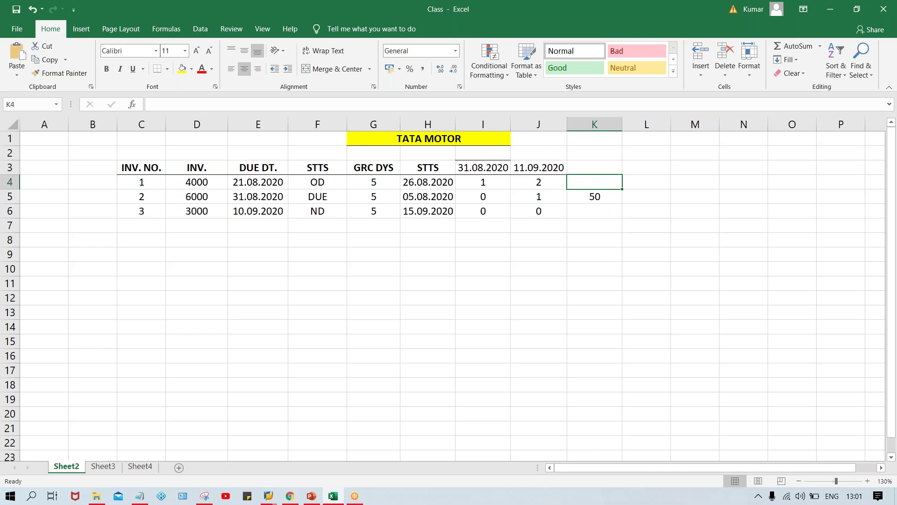
text(100)
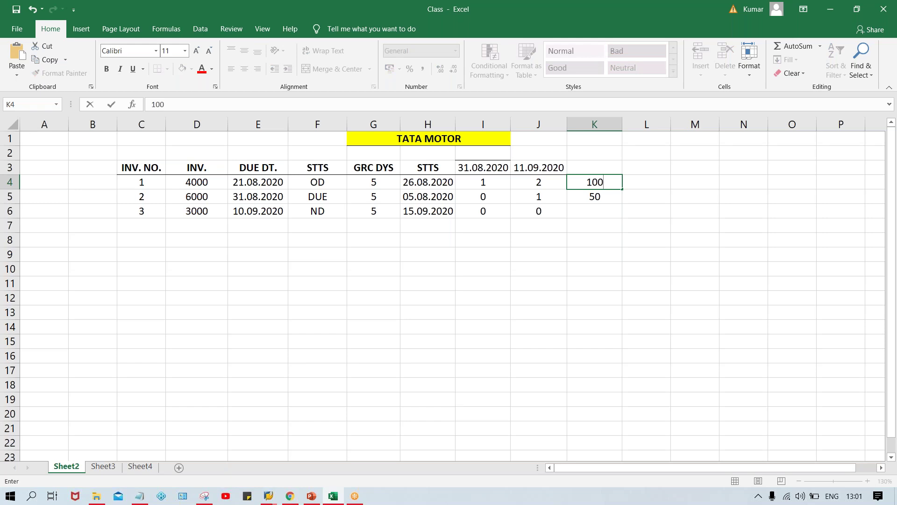
key(Return)
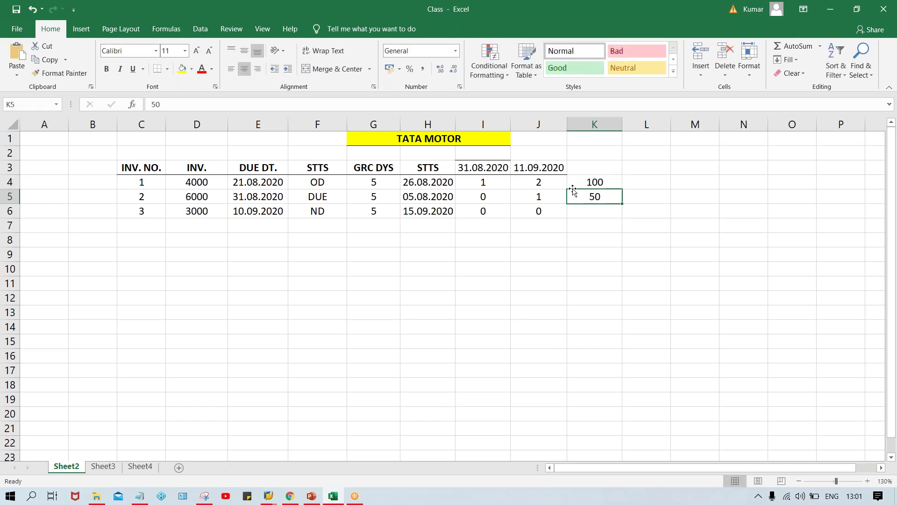
click(574, 180)
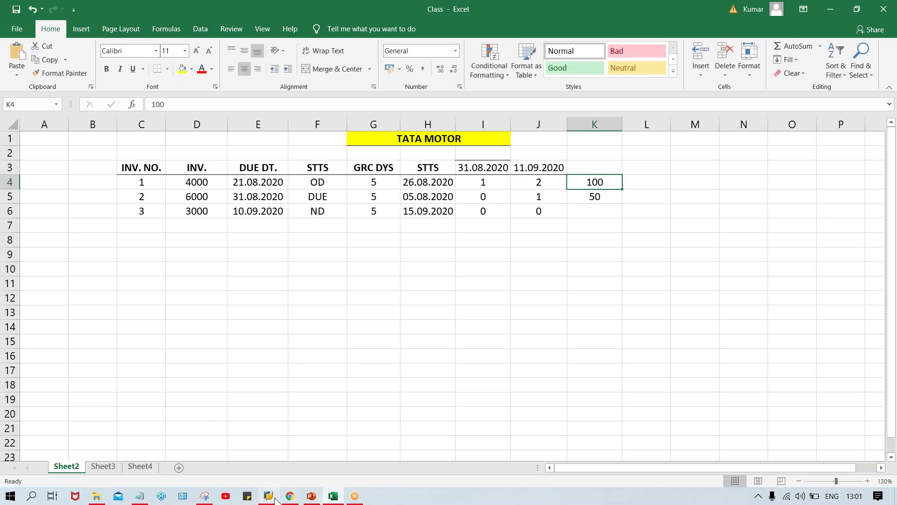
Page through both sample dunning notices, then back out to the dunning status screen.
mouse_move(269, 496)
click(347, 453)
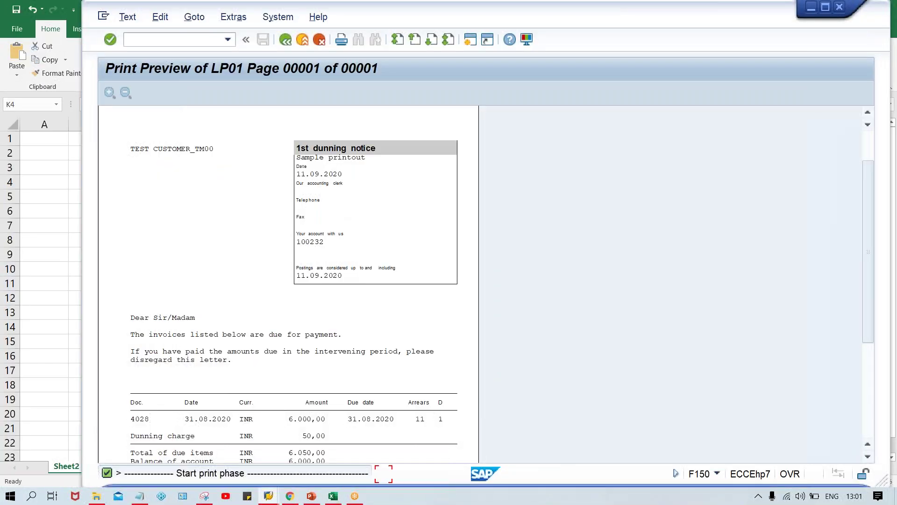
scroll(353, 269, down, 3)
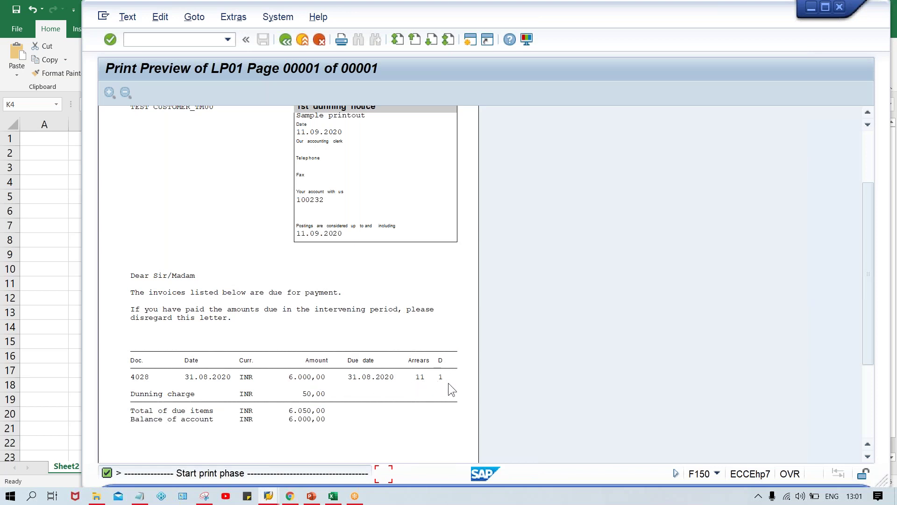
click(286, 43)
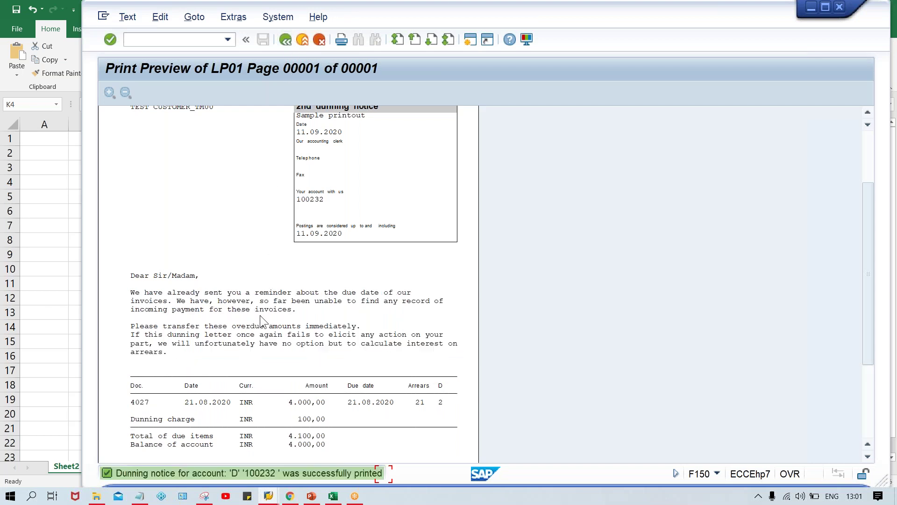
scroll(259, 315, up, 1)
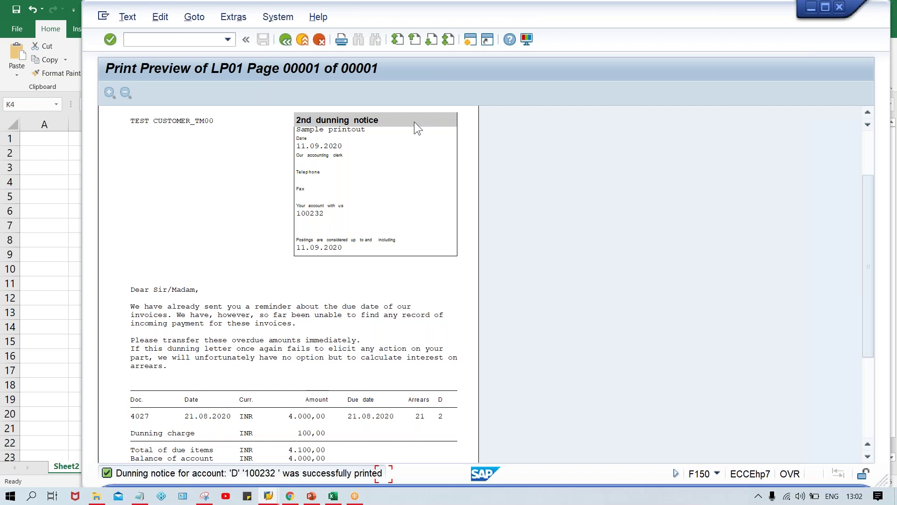
click(290, 38)
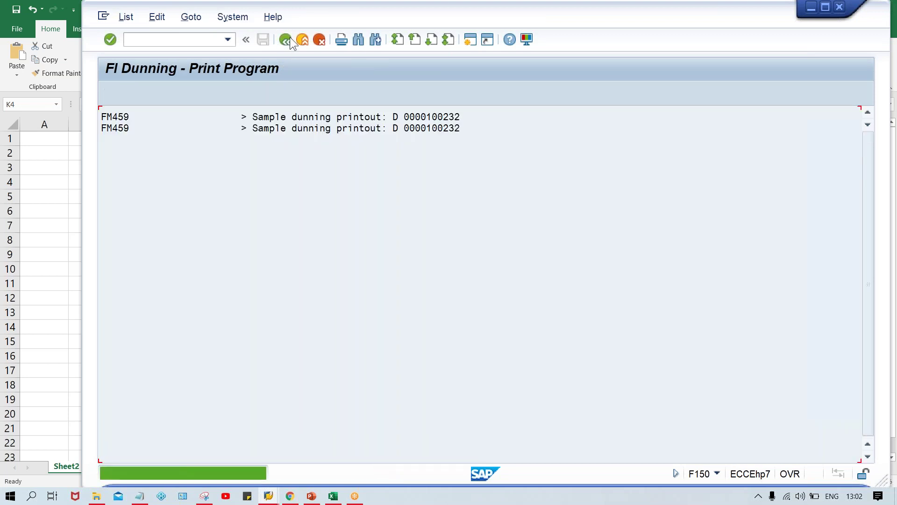
click(290, 38)
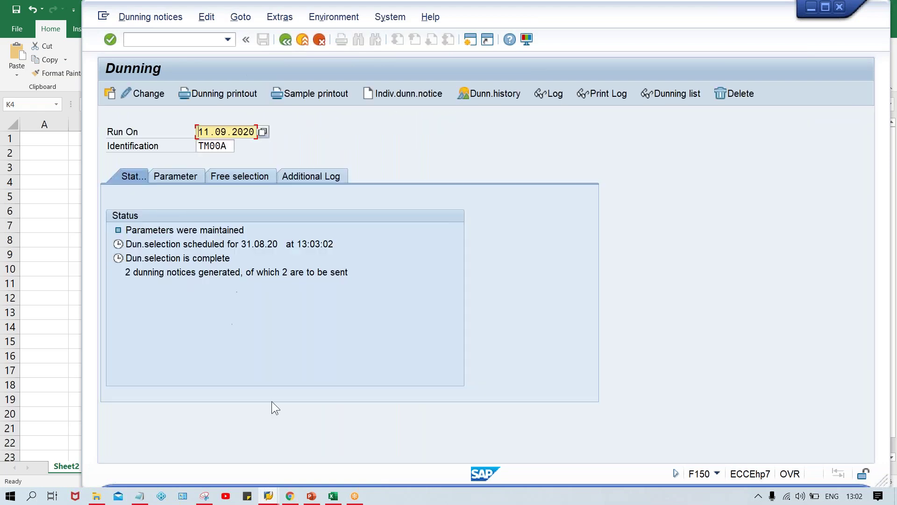
Clear the 100 and 50 amounts from K4:K6.
click(333, 496)
click(562, 296)
drag(587, 183, 593, 213)
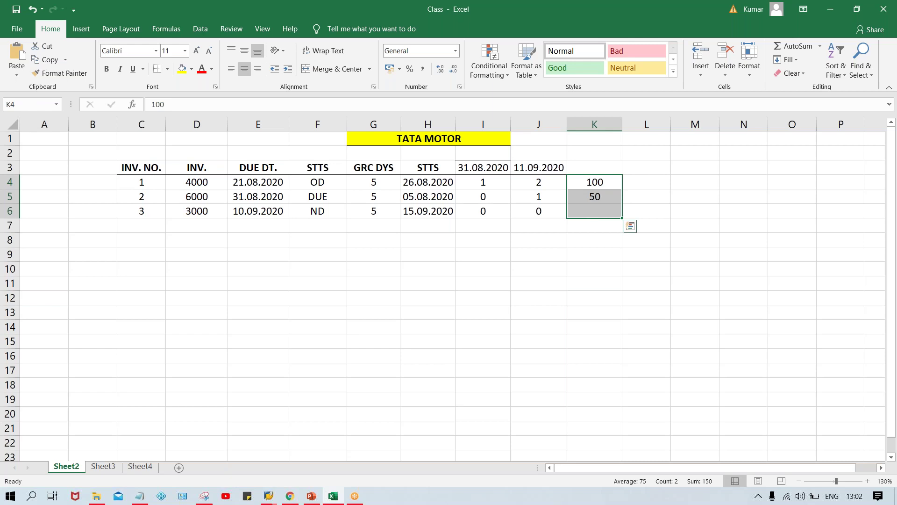
key(Delete)
Add the third run date 22.09.2020 as the heading in K3.
click(467, 167)
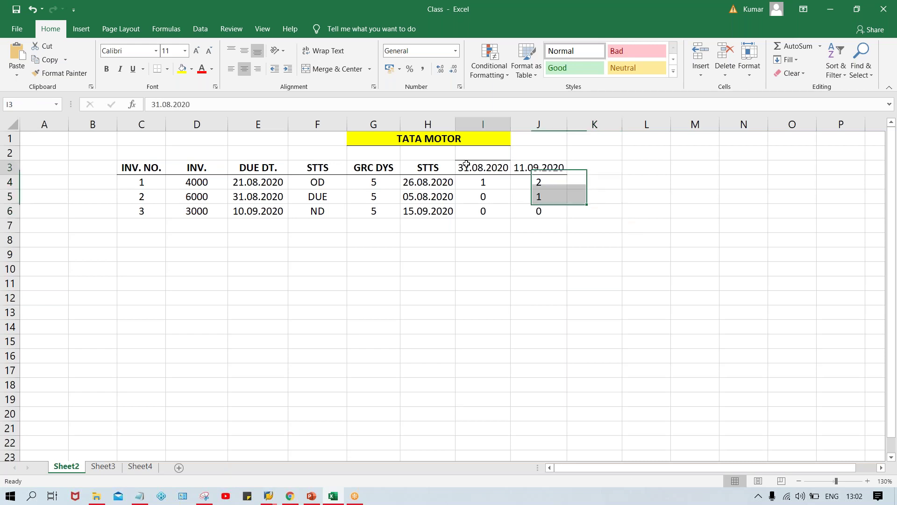
click(534, 167)
click(598, 168)
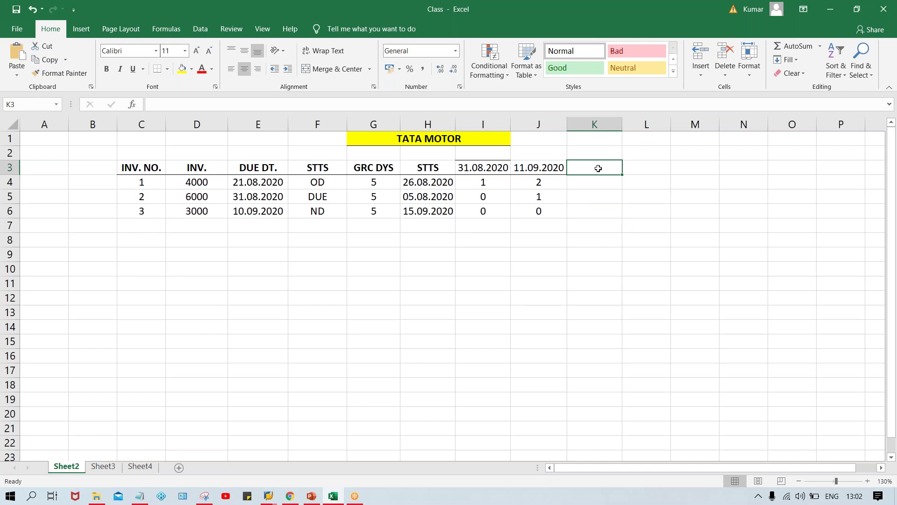
text(22.09.2020)
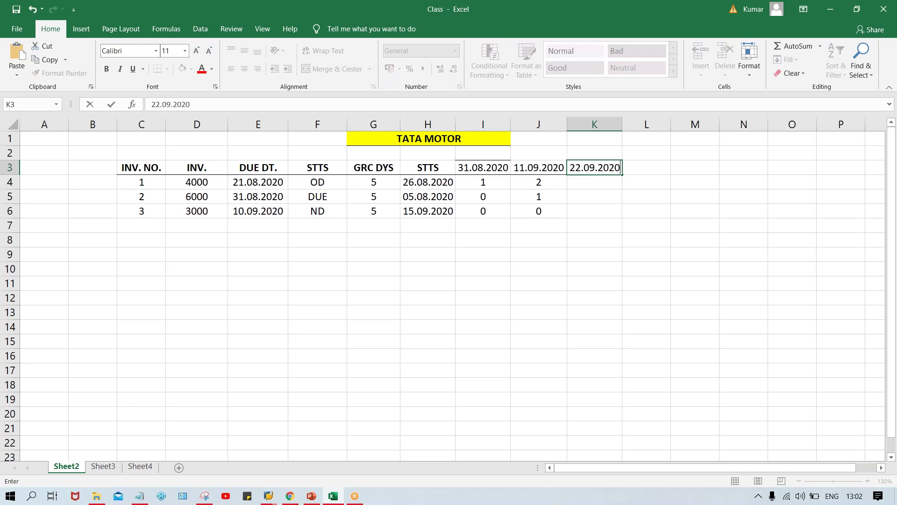
key(Return)
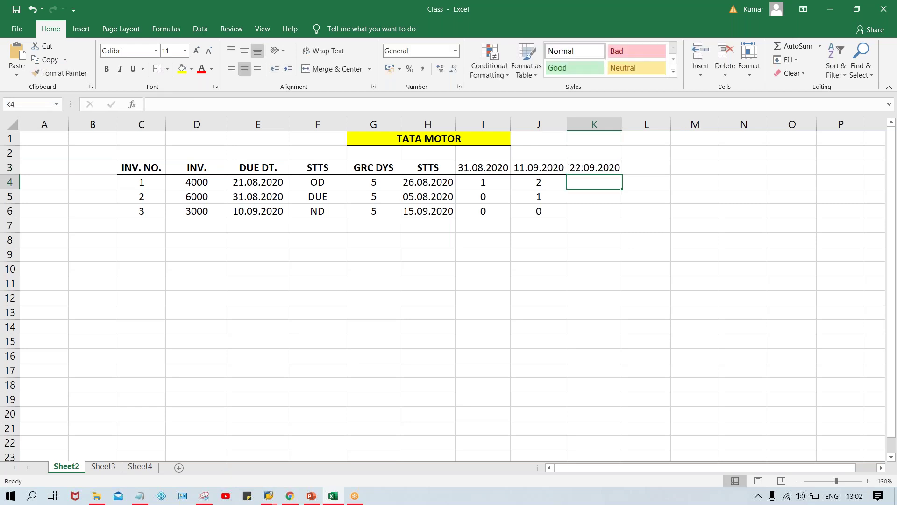
click(595, 168)
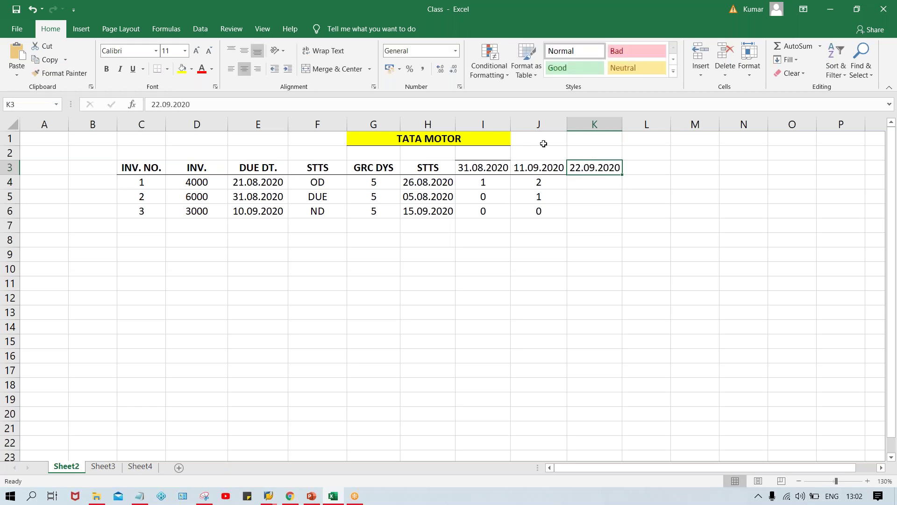
click(582, 271)
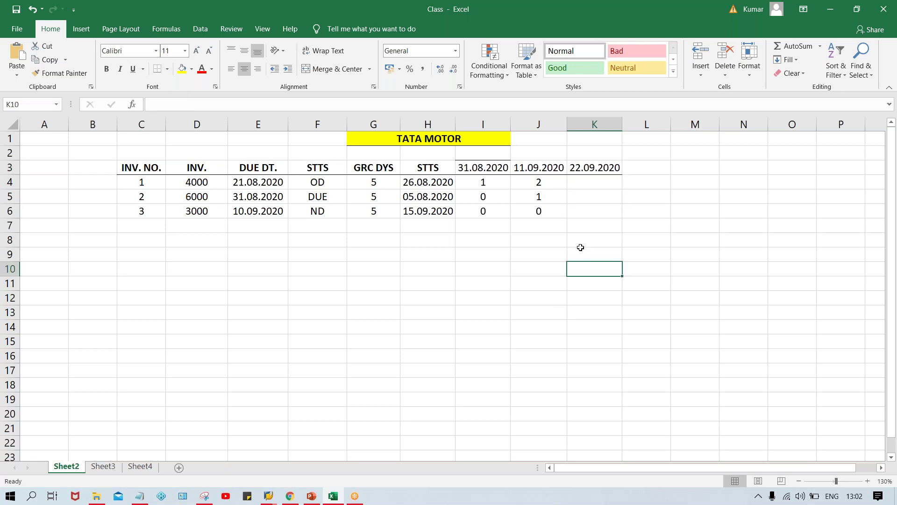
Enter dunning level 1 for invoice 3 in K6 and level 2 for invoice 2 in K5.
click(587, 215)
click(423, 214)
click(591, 215)
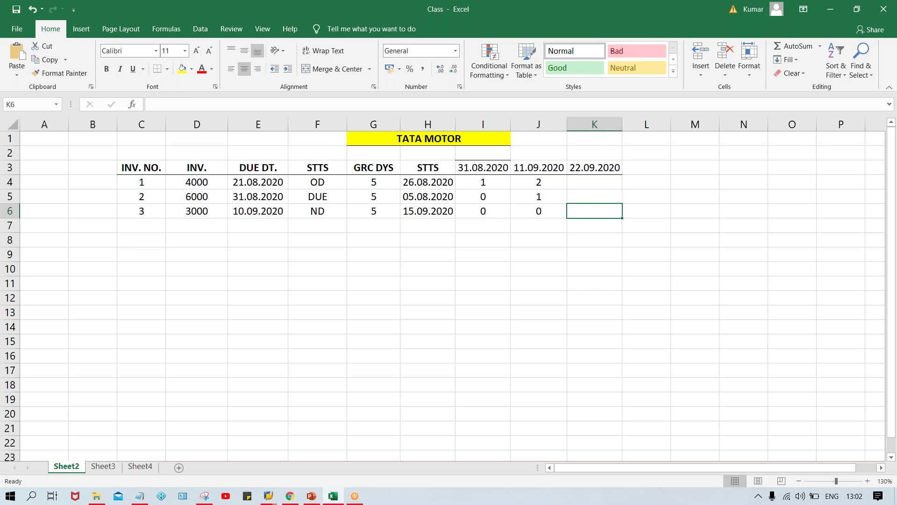
text(1)
key(Up)
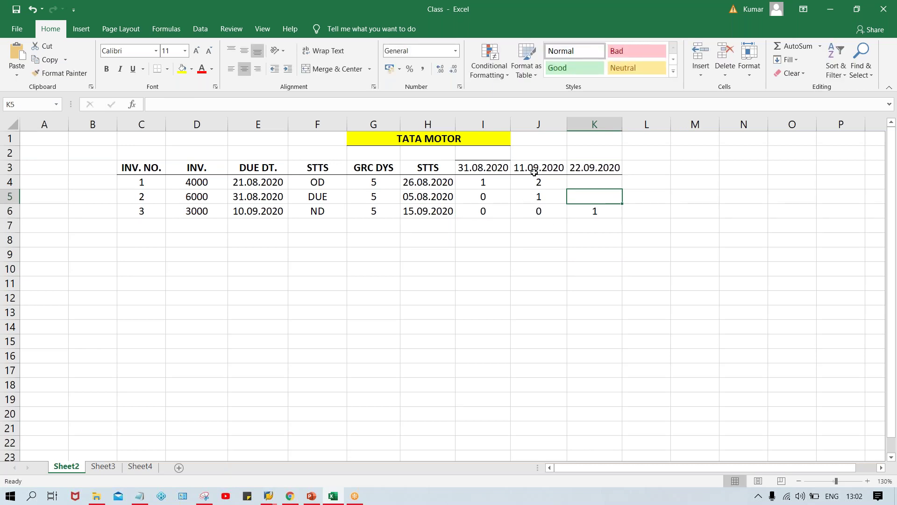
click(536, 171)
click(591, 157)
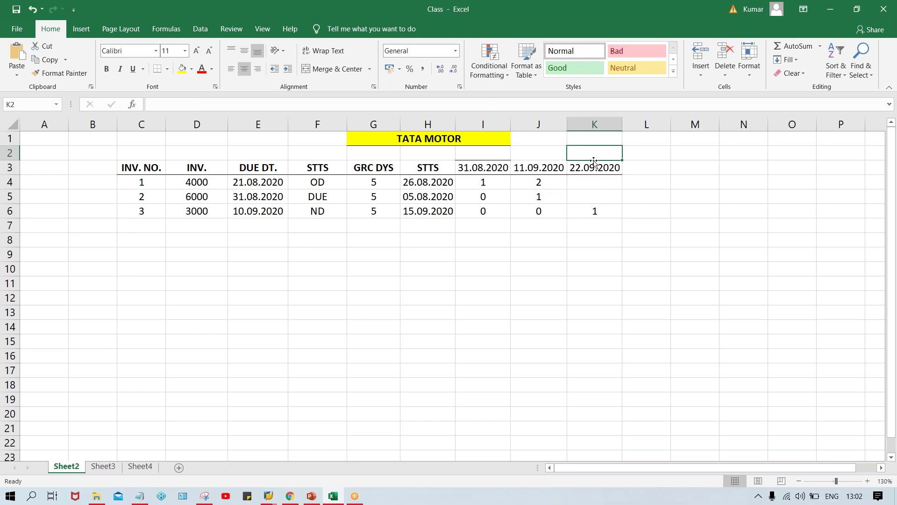
click(554, 168)
click(595, 169)
click(532, 199)
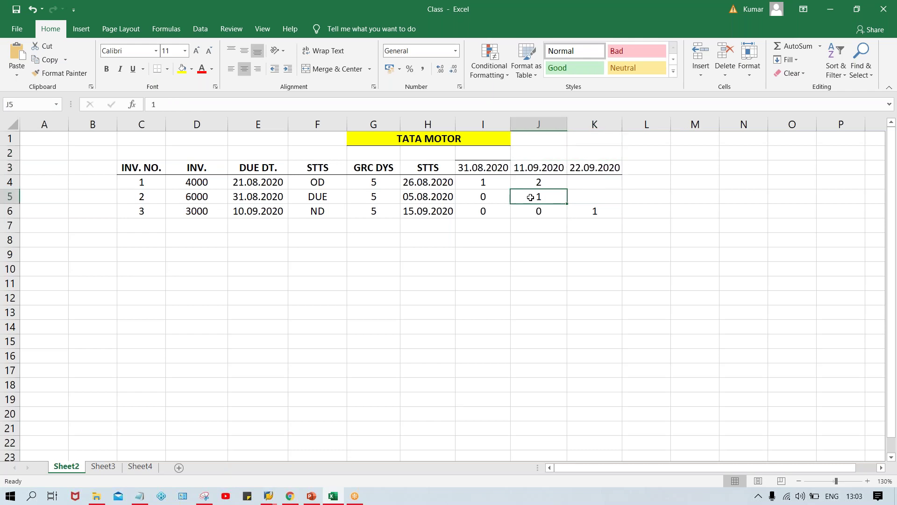
click(587, 195)
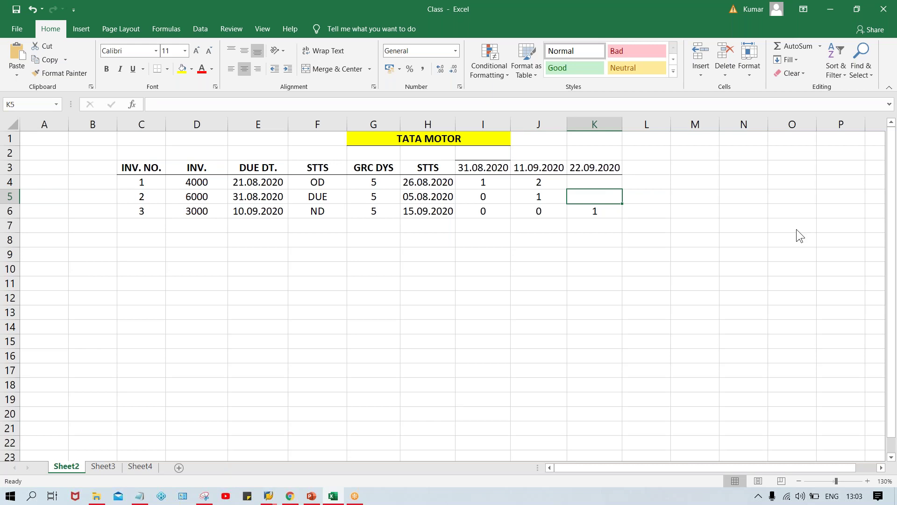
text(2)
key(Up)
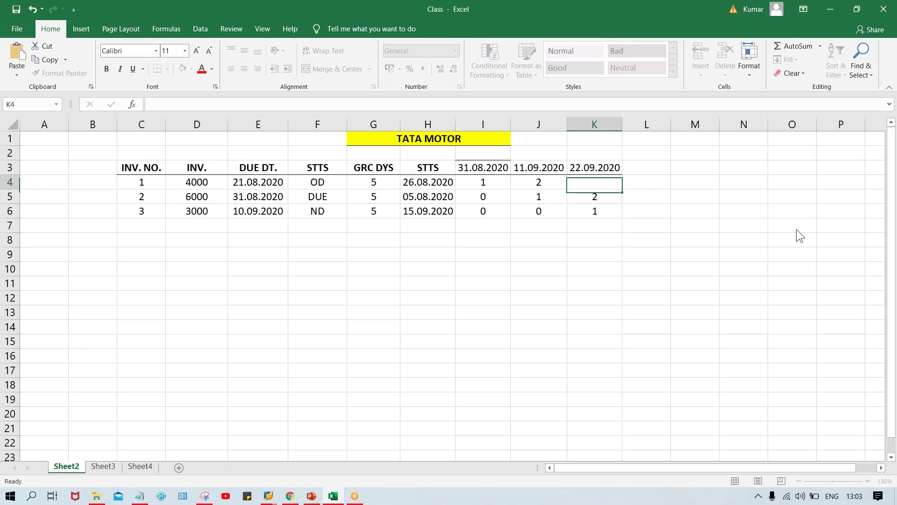
Enter dunning level 3 for invoice 1 in K4.
click(537, 181)
click(595, 184)
text(3)
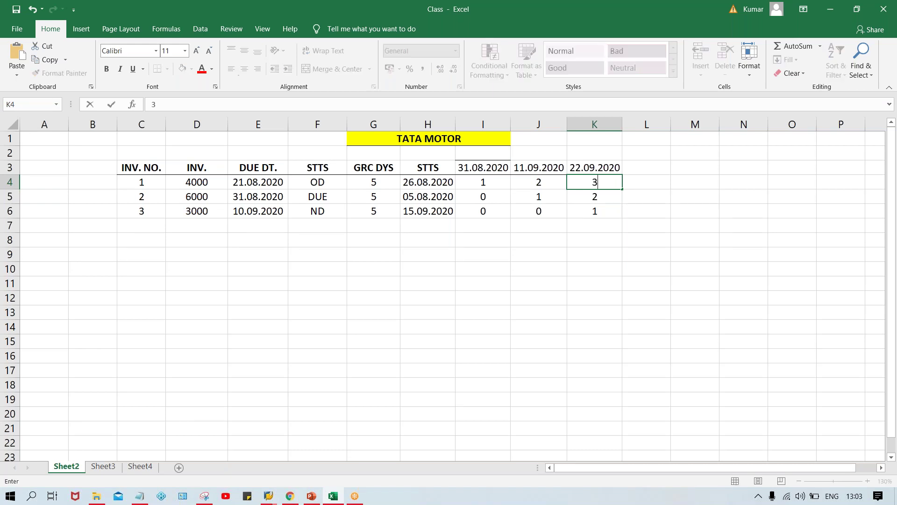
key(Return)
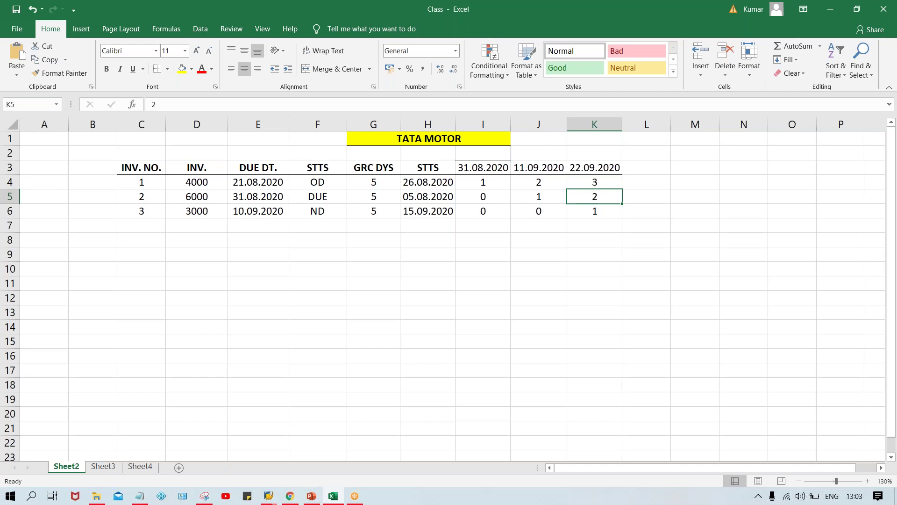
click(589, 229)
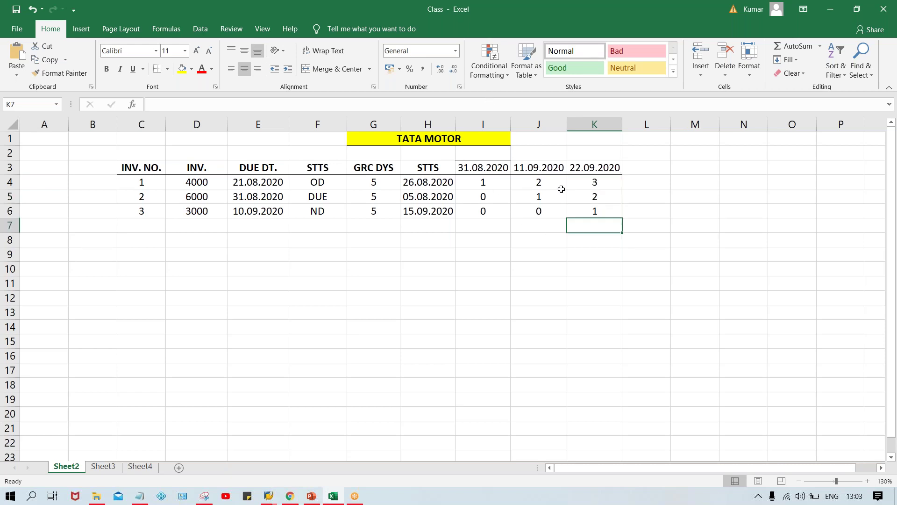
click(600, 181)
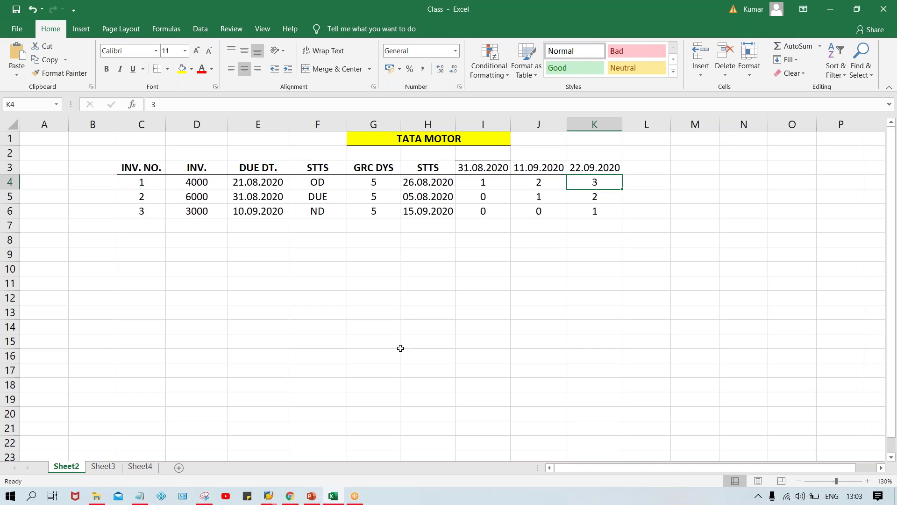
click(271, 496)
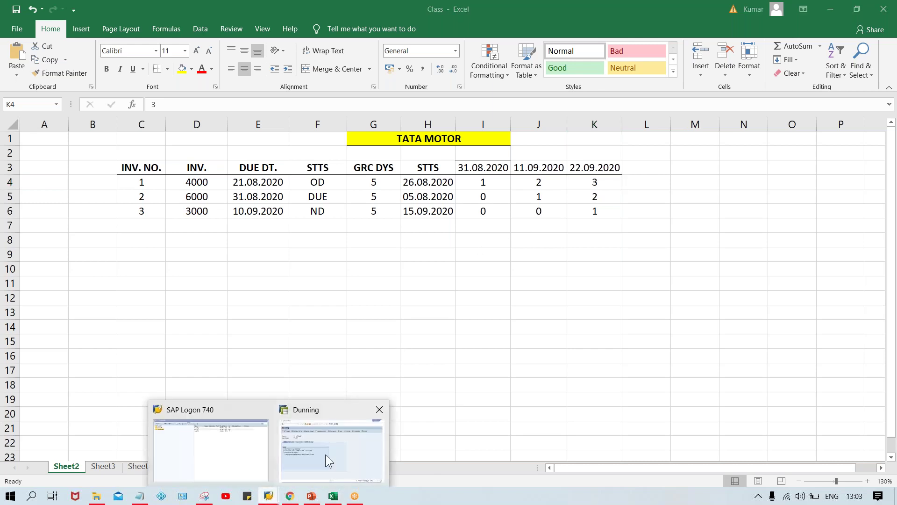
Open a second SAP session and start transaction FBL5N.
click(325, 454)
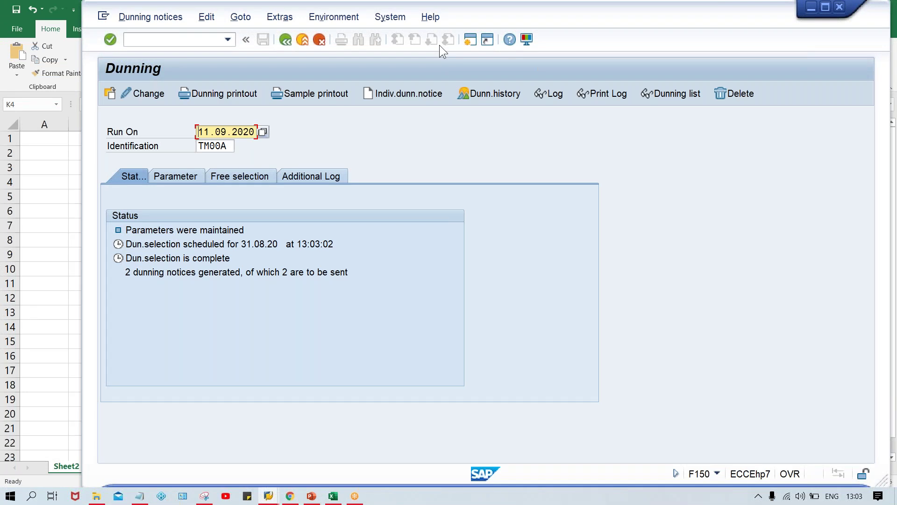
click(469, 39)
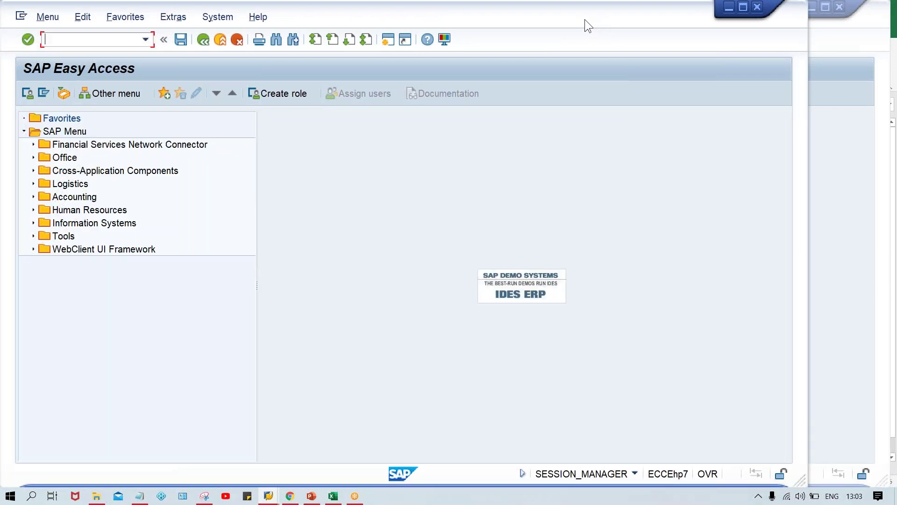
drag(584, 19, 648, 20)
text(GF)
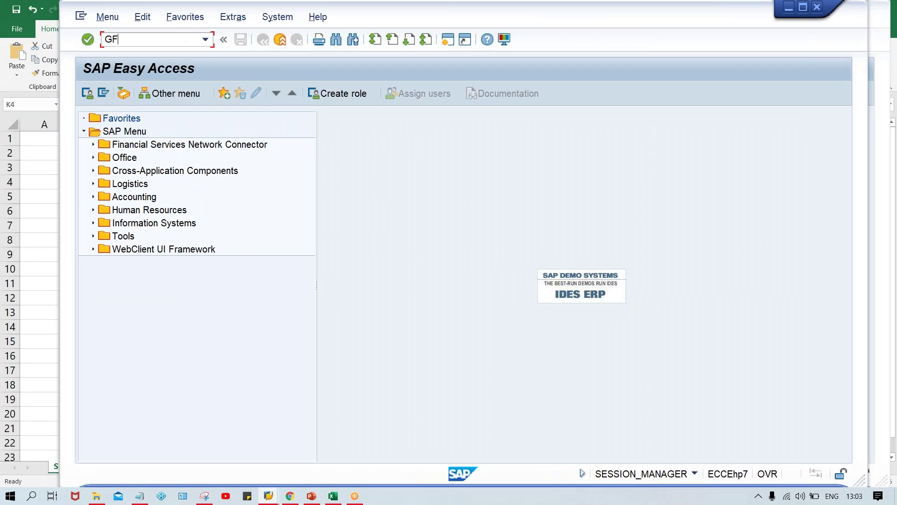
key(BackSpace)
key(BackSpace)
text(FBL5N)
key(Return)
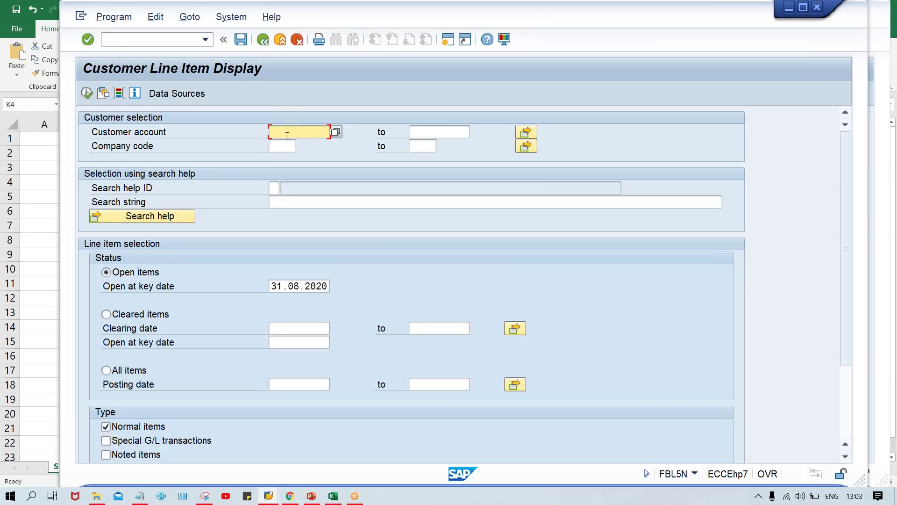
Run the report for company code TM00 and the test customer with All items selected.
key(Tab)
text(T)
key(Down)
key(Return)
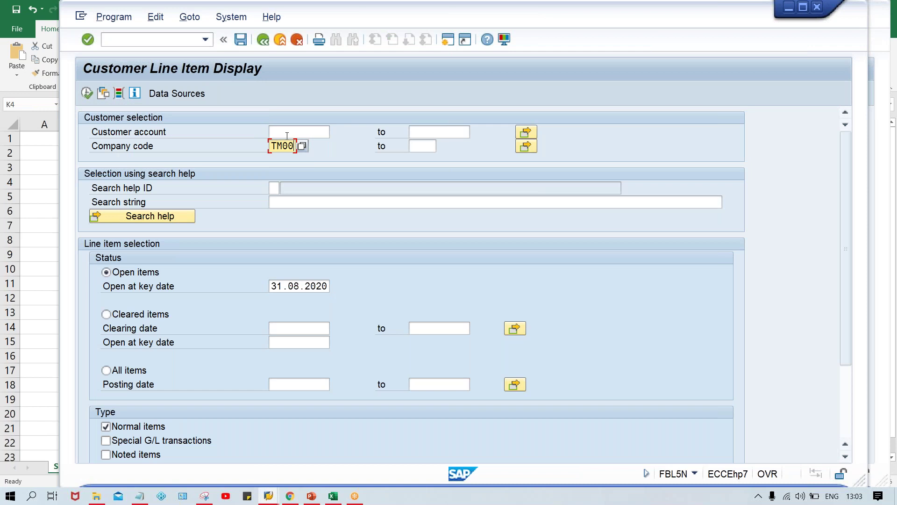
click(287, 135)
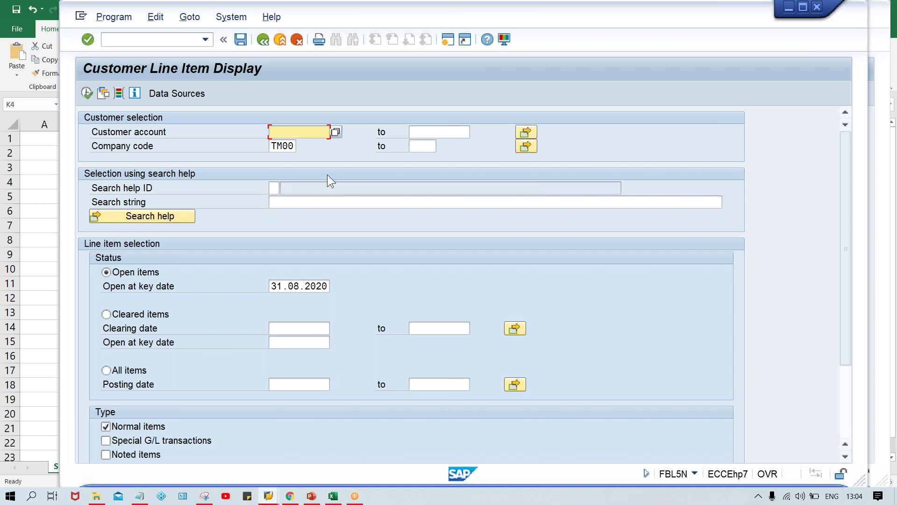
text(100232)
click(123, 374)
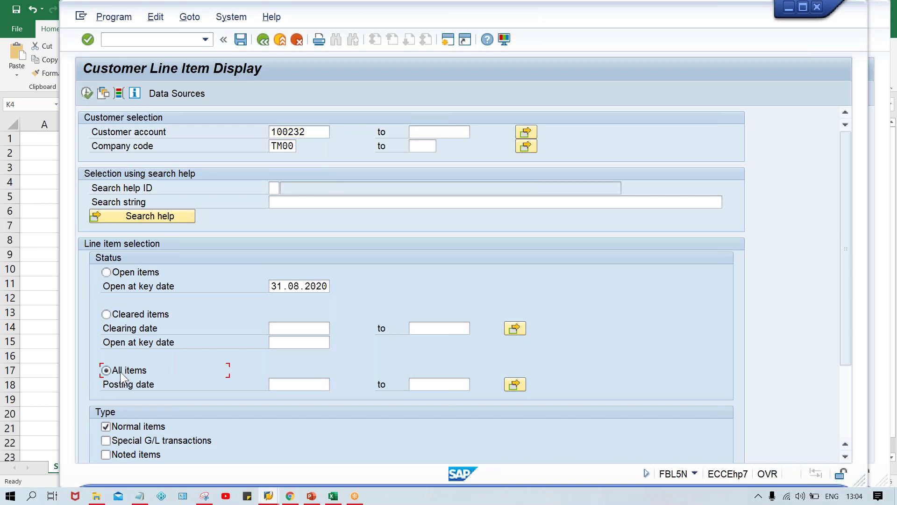
click(87, 93)
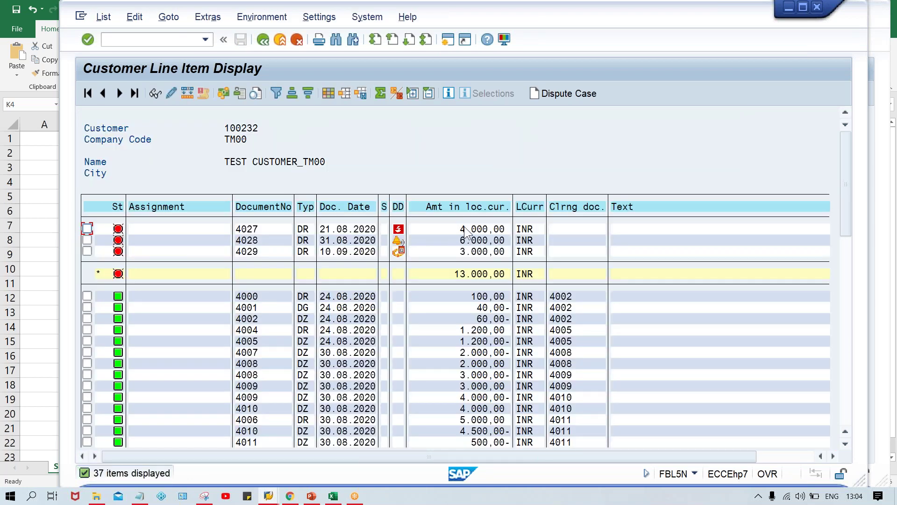
Open invoice 4027's details and check its last-dunned date 31.08.2020 and level.
click(461, 243)
click(462, 229)
double_click(462, 229)
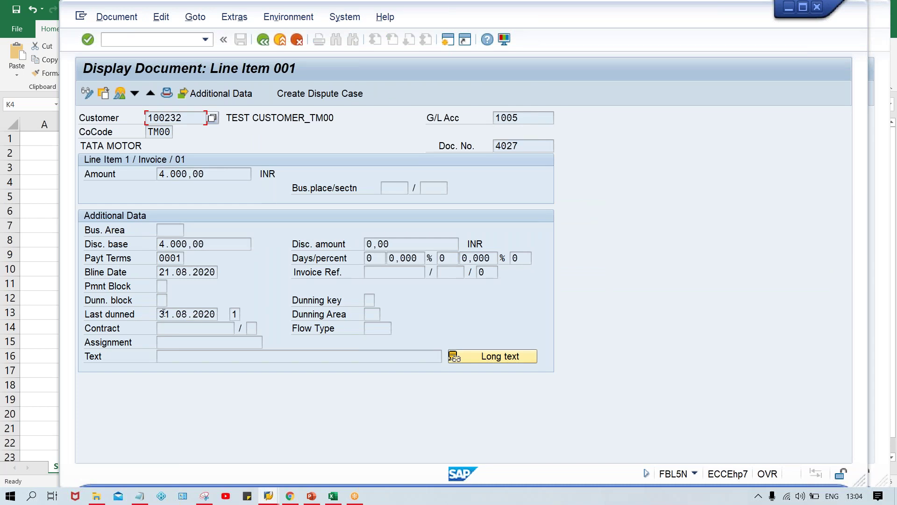
drag(160, 313, 217, 314)
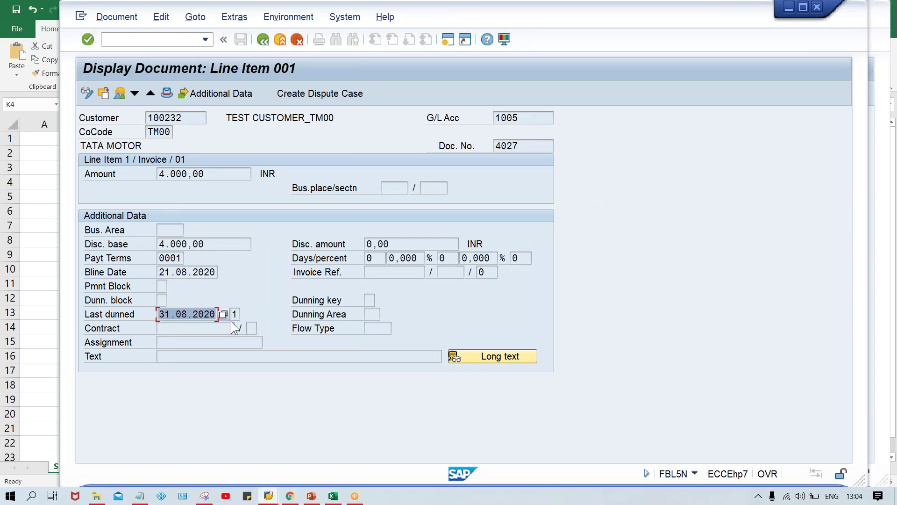
click(234, 314)
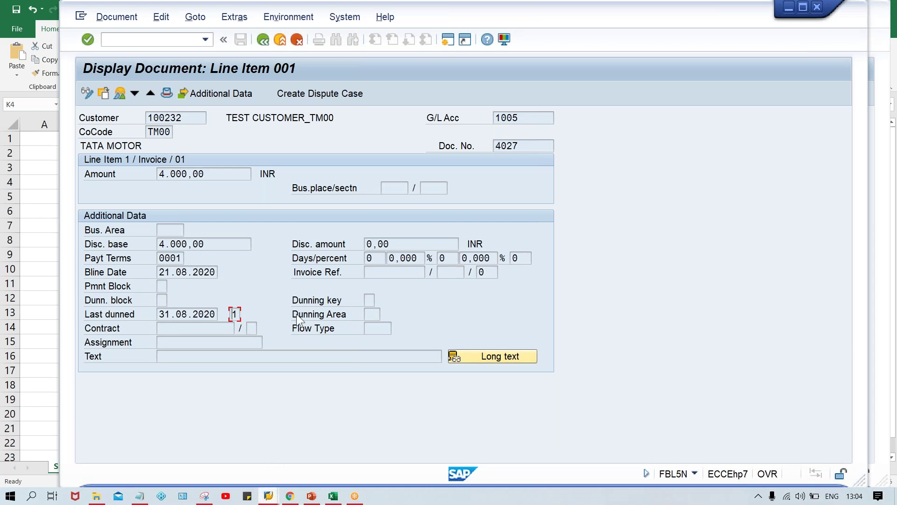
click(260, 40)
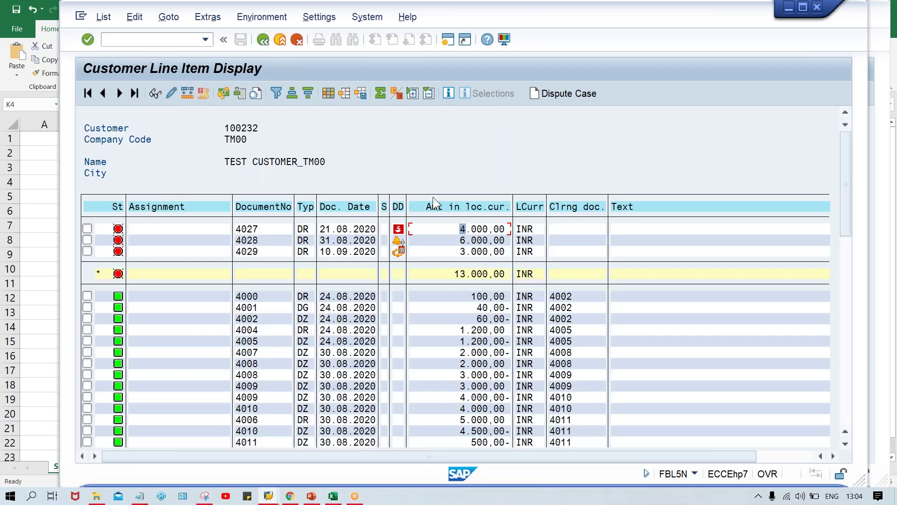
Check invoice 4028's last-dunned details, then switch to the F150 dunning run window.
double_click(471, 239)
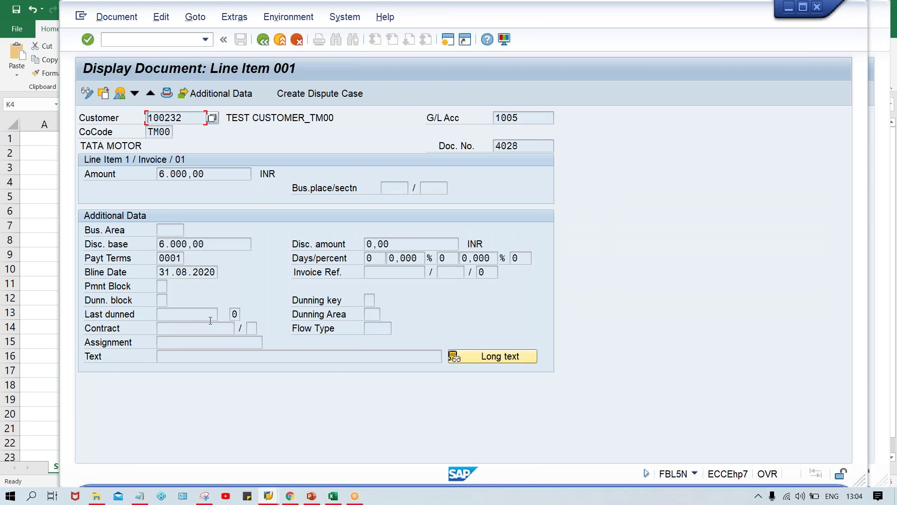
click(262, 39)
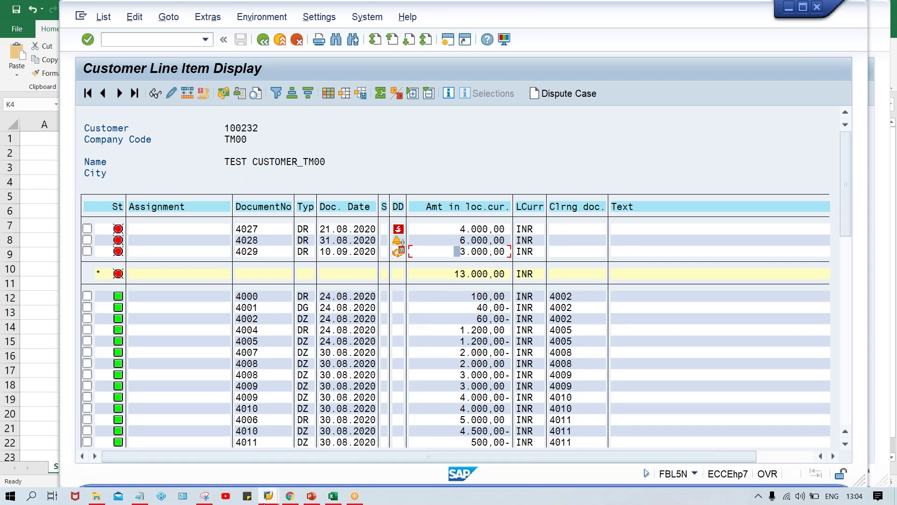
click(284, 496)
click(310, 461)
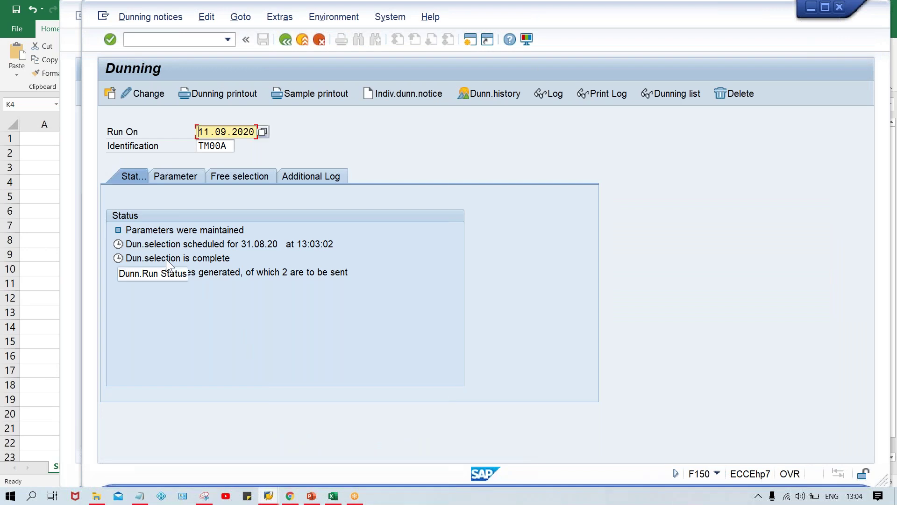
Print the 11.09.2020 run's dunning notices and refresh the dunning run status.
click(202, 94)
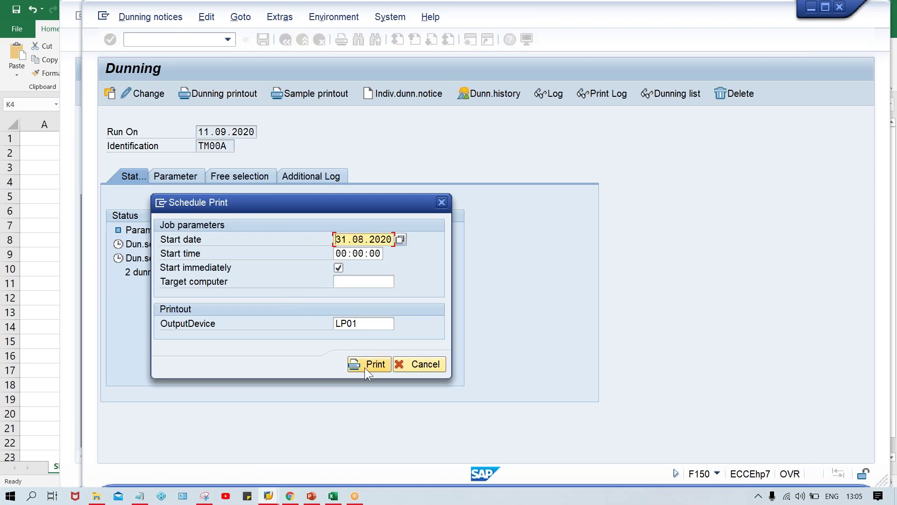
click(355, 367)
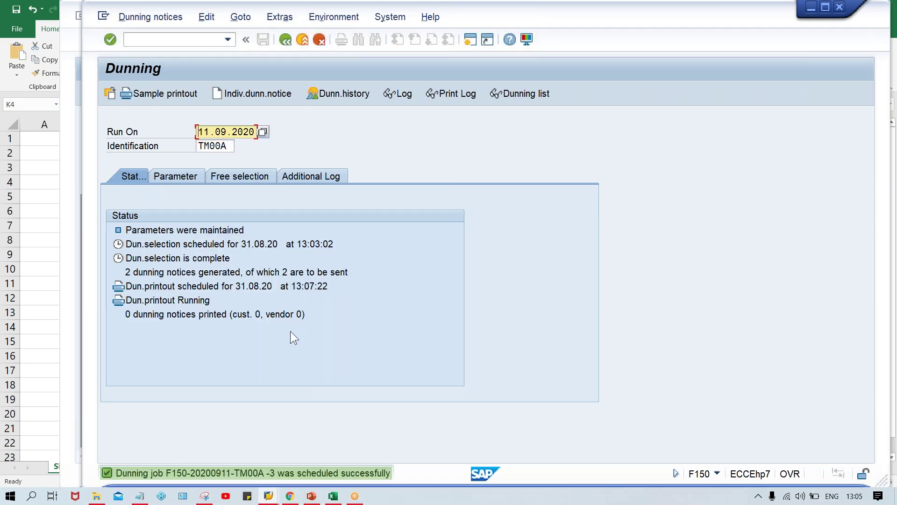
key(Return)
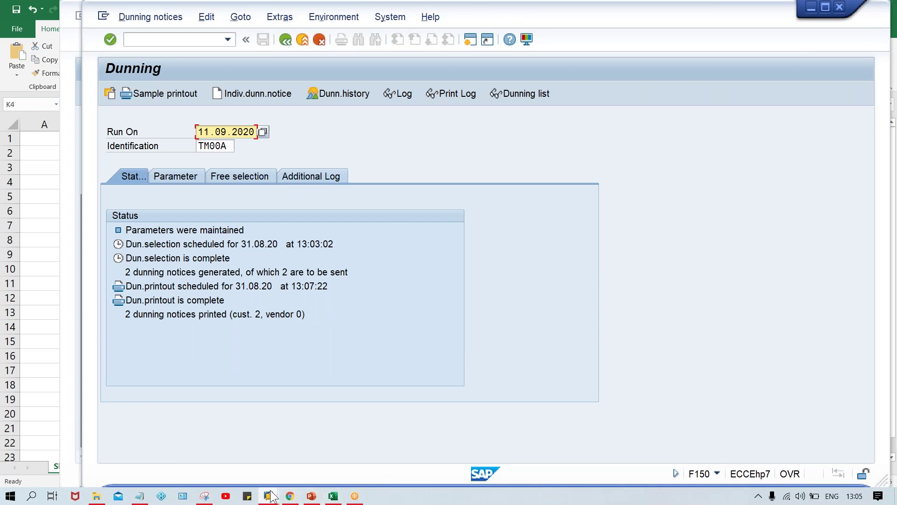
Verify in FBL5N that invoice 4027 now shows last dunned 11.09.2020 at level 2.
mouse_move(268, 495)
click(350, 460)
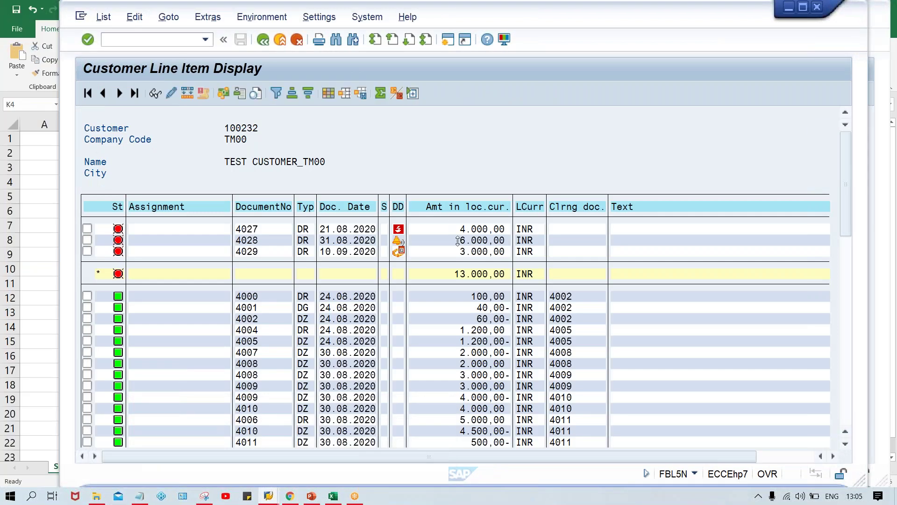
double_click(470, 230)
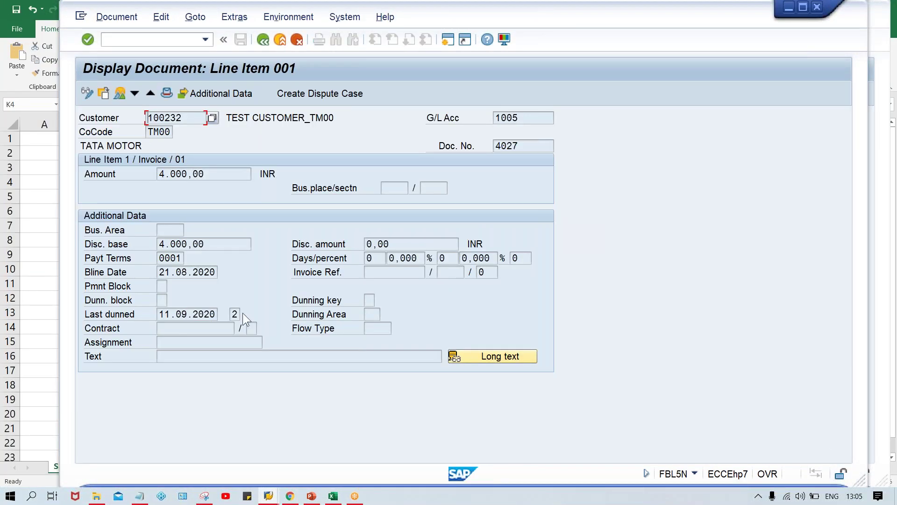
click(233, 315)
drag(158, 314, 224, 315)
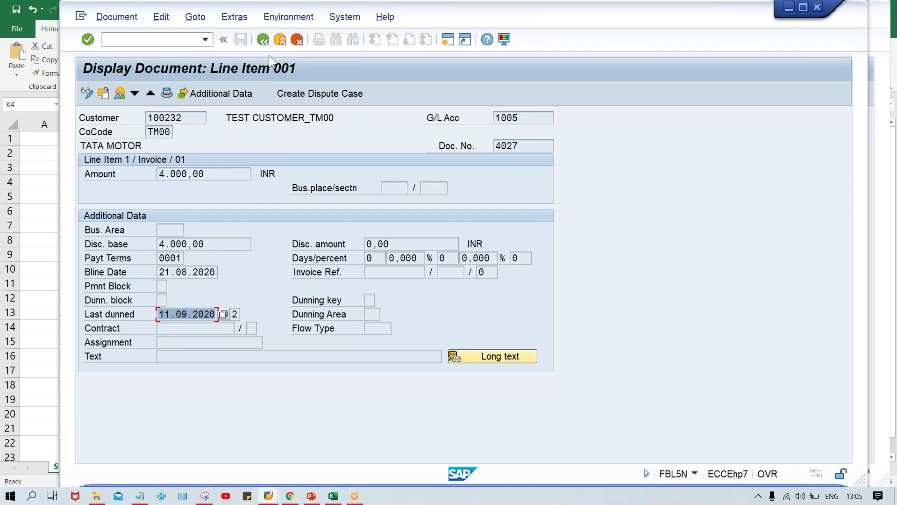
click(261, 39)
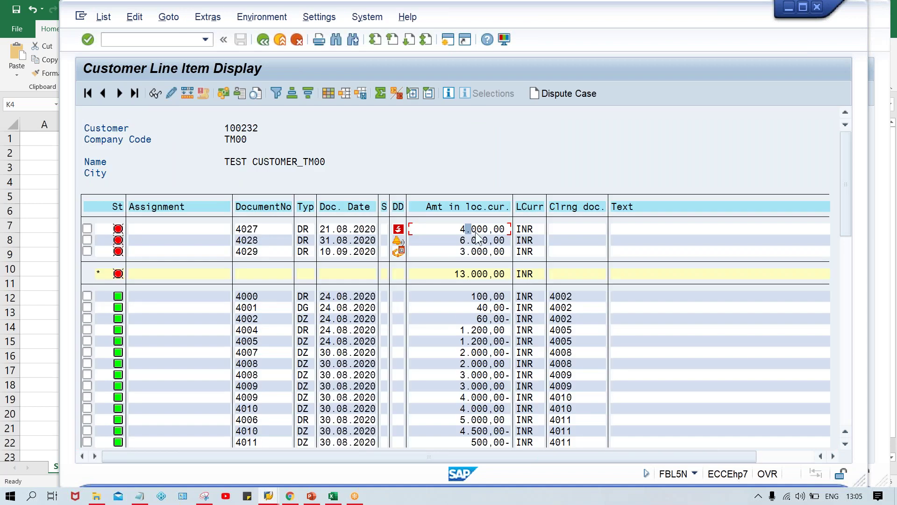
Check that invoice 4028 was last dunned 11.09.2020 at dunning level 1.
double_click(476, 238)
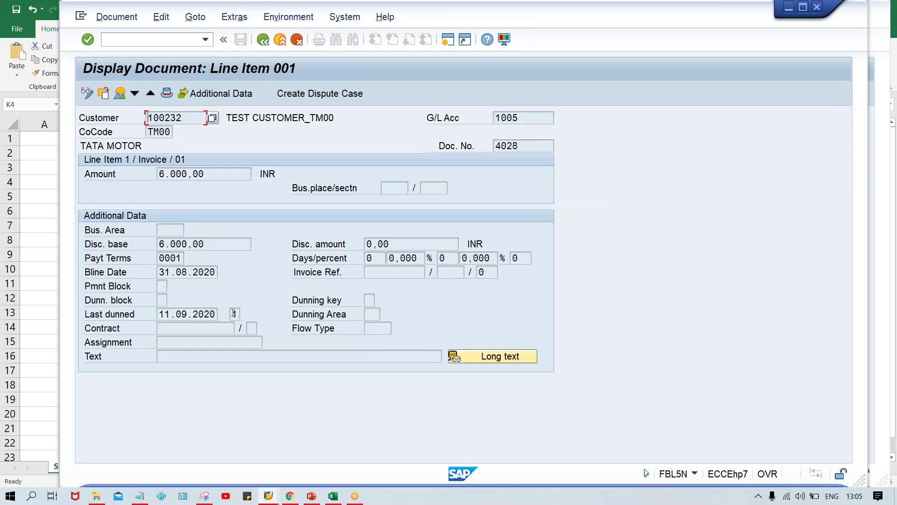
click(234, 314)
click(159, 315)
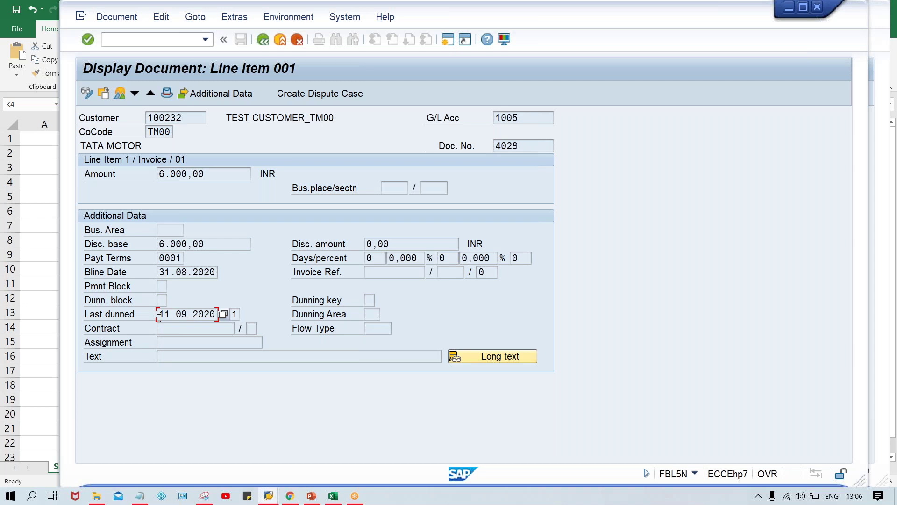
click(184, 329)
click(234, 314)
click(265, 42)
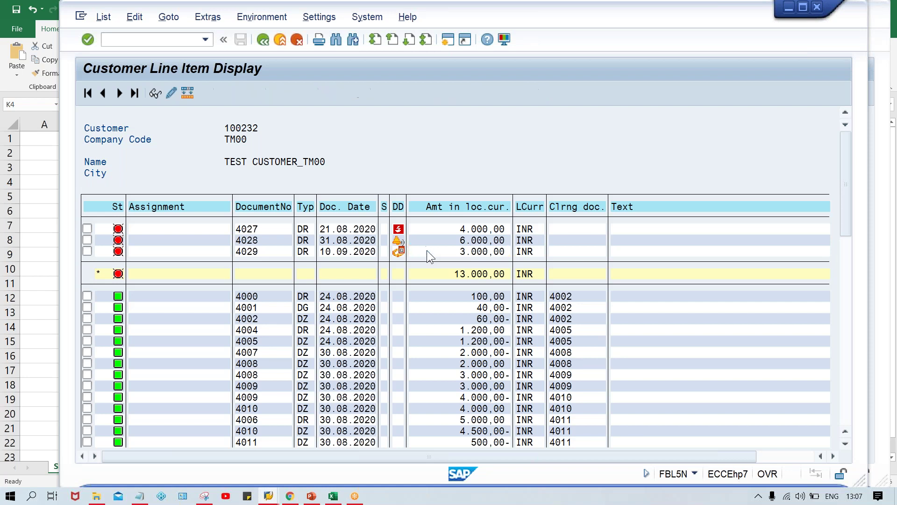
Confirm invoice 4029 is not yet dunned, then return to the Excel table.
double_click(428, 251)
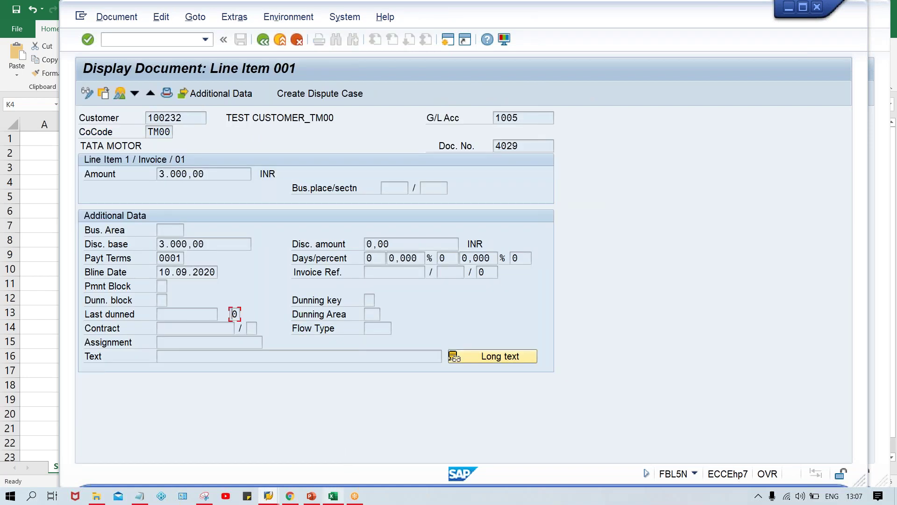
key(F3)
key(alt+Tab)
click(592, 270)
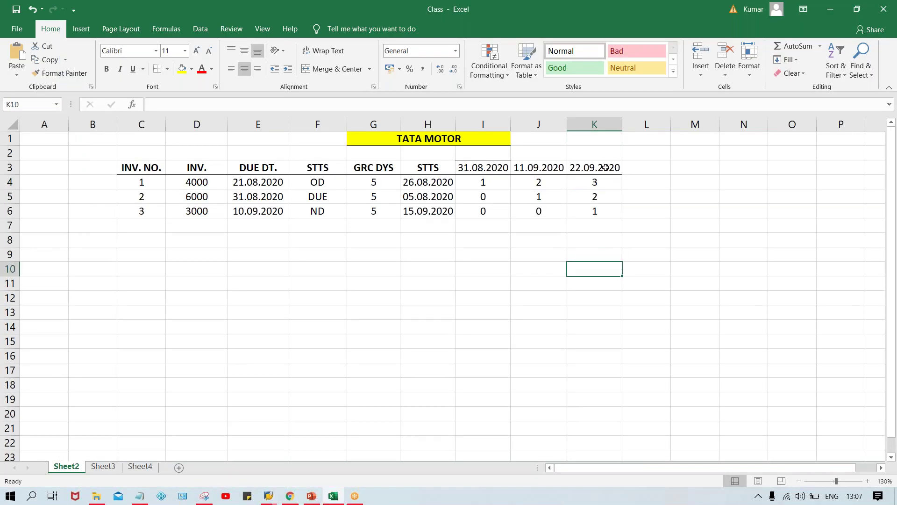
click(604, 166)
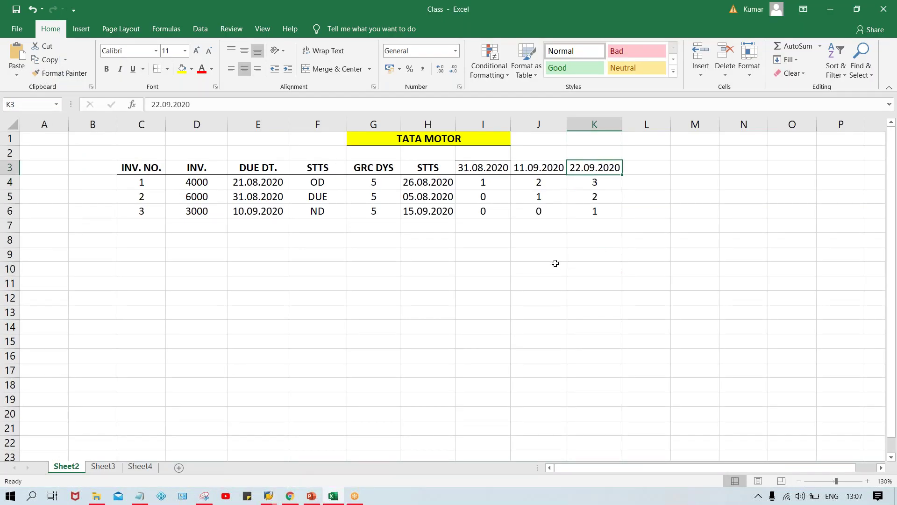
click(576, 181)
click(553, 184)
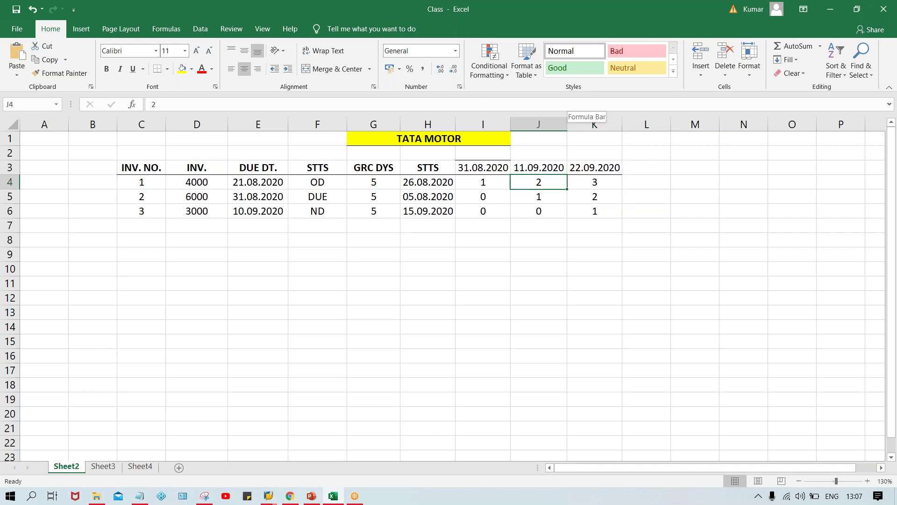
click(590, 193)
click(590, 208)
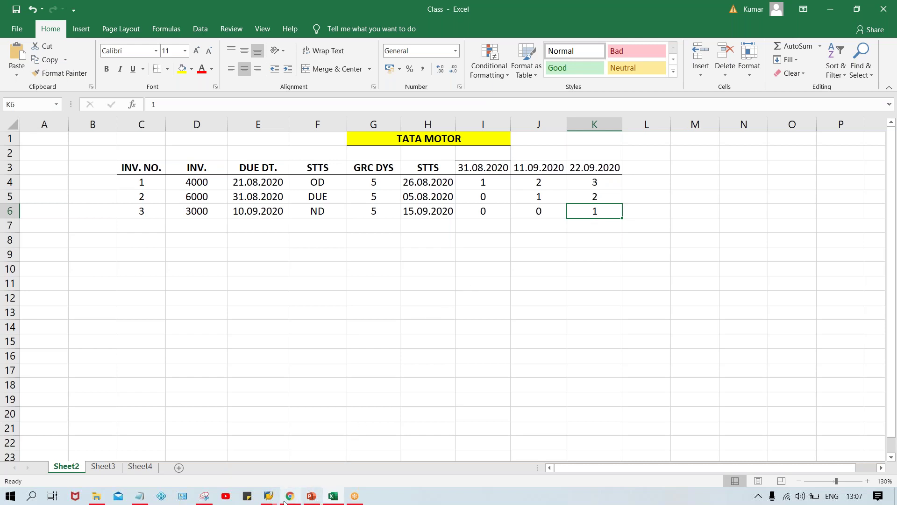
click(269, 496)
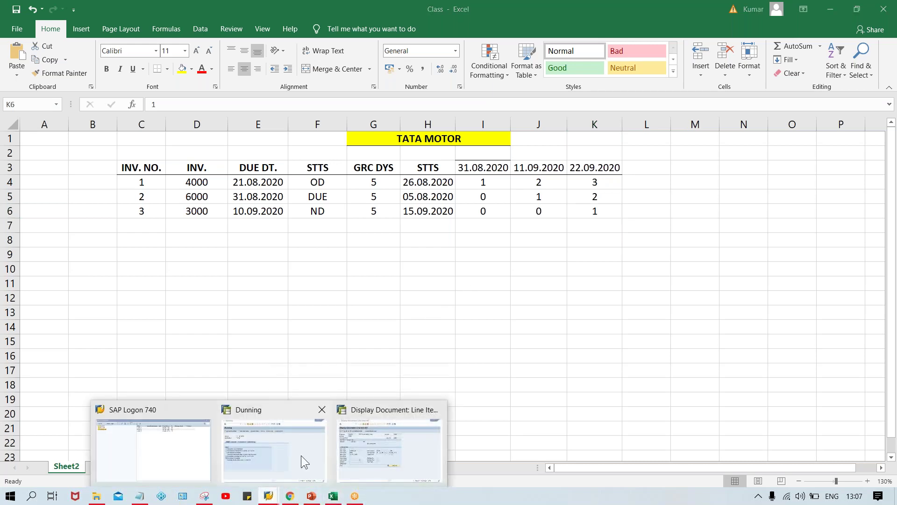
click(301, 455)
Reopen invoice 4027 to verify last dunned 11.09.2020 at level 2, then return to Excel.
click(338, 453)
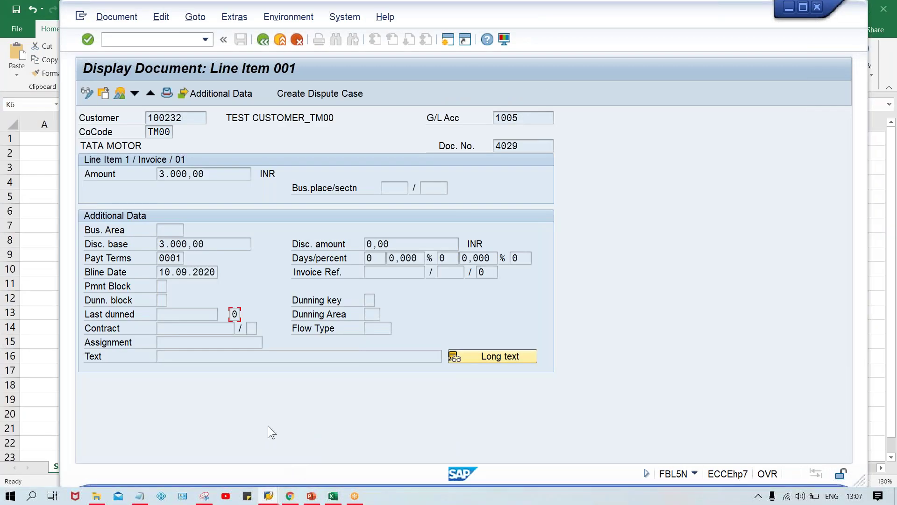
click(262, 39)
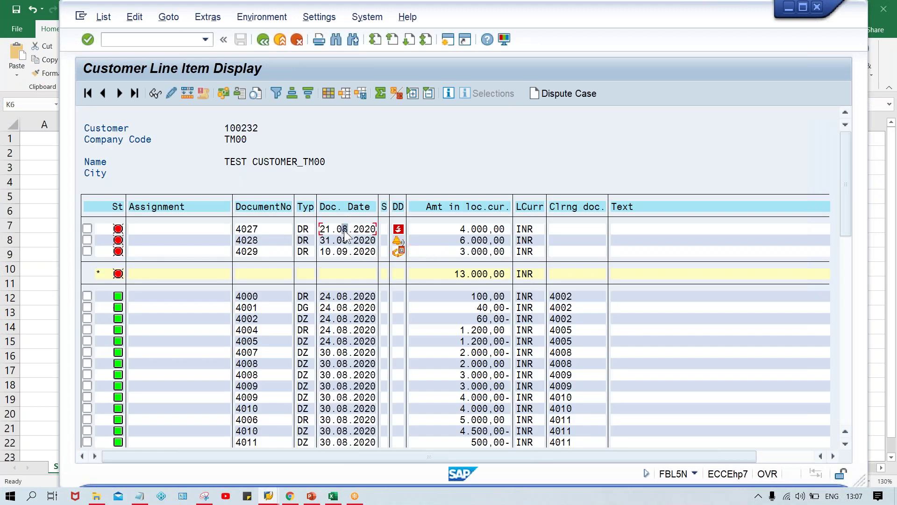
double_click(345, 229)
drag(161, 312, 233, 319)
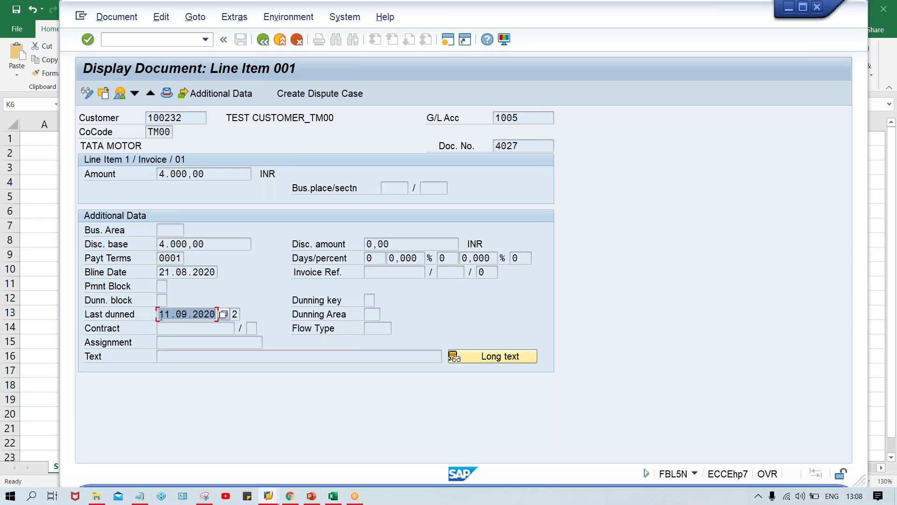
click(165, 313)
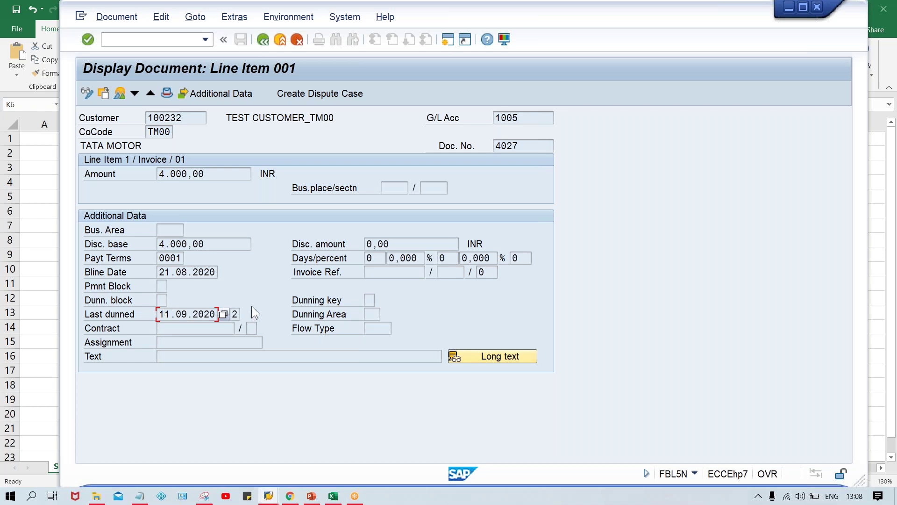
click(235, 314)
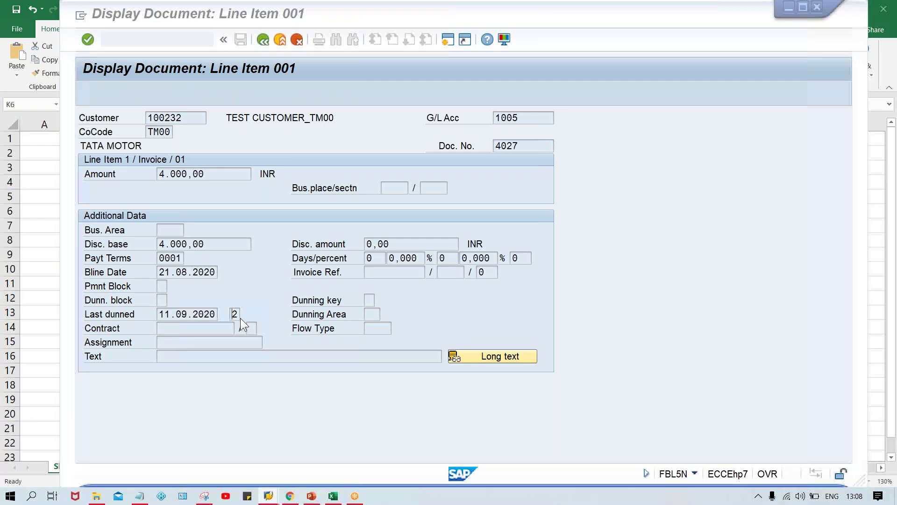
key(alt+Tab)
click(478, 238)
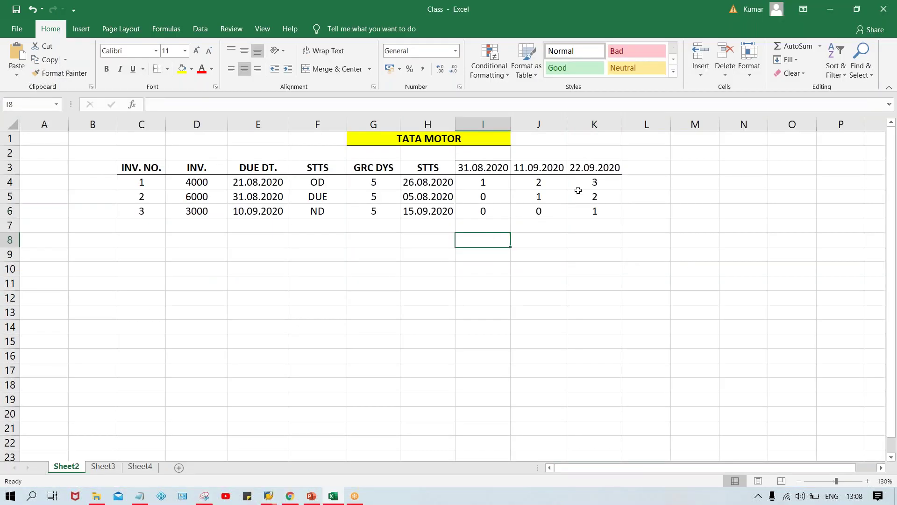
click(588, 178)
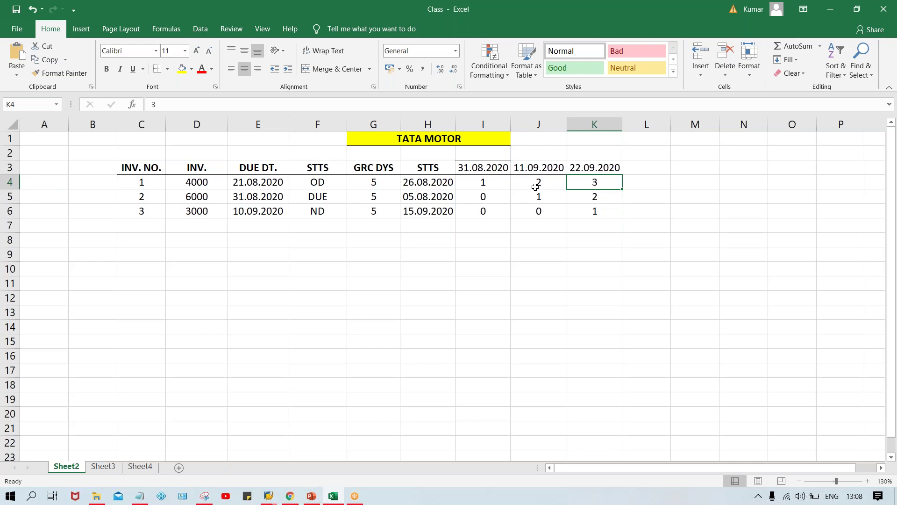
click(598, 166)
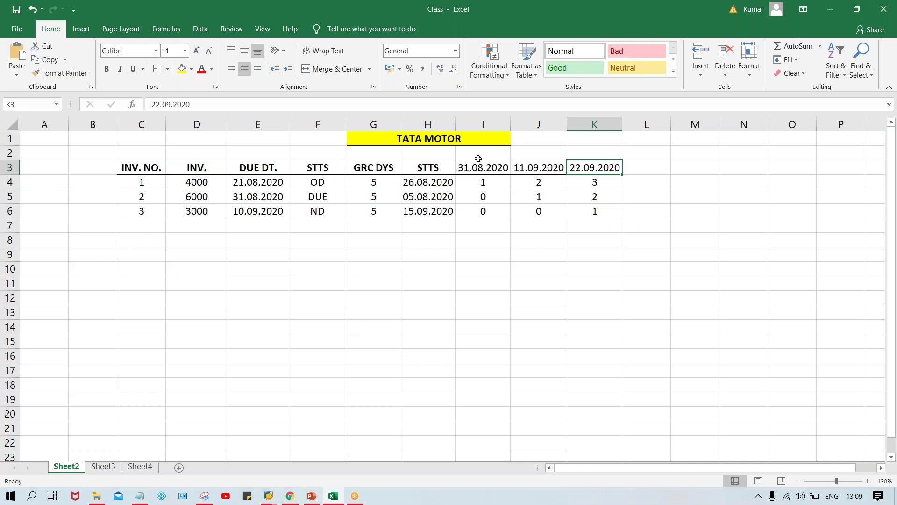
drag(476, 167, 607, 168)
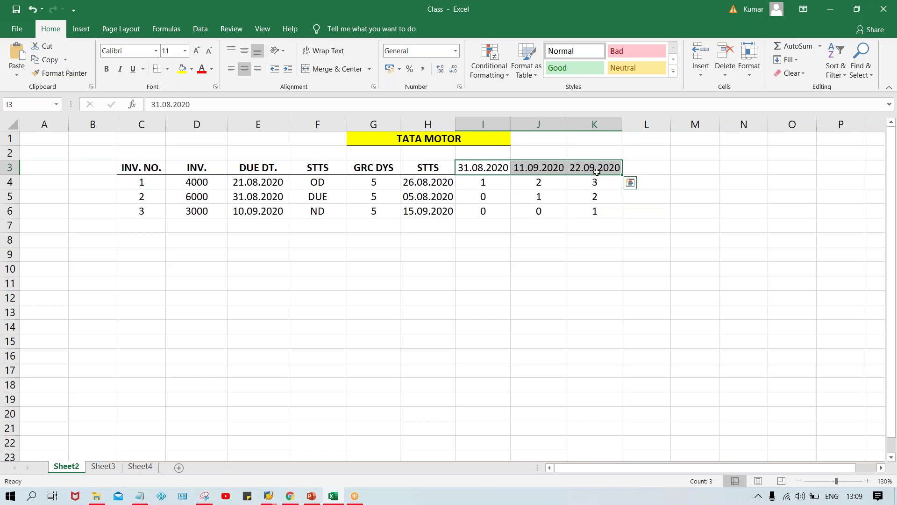
click(486, 212)
click(538, 213)
click(594, 210)
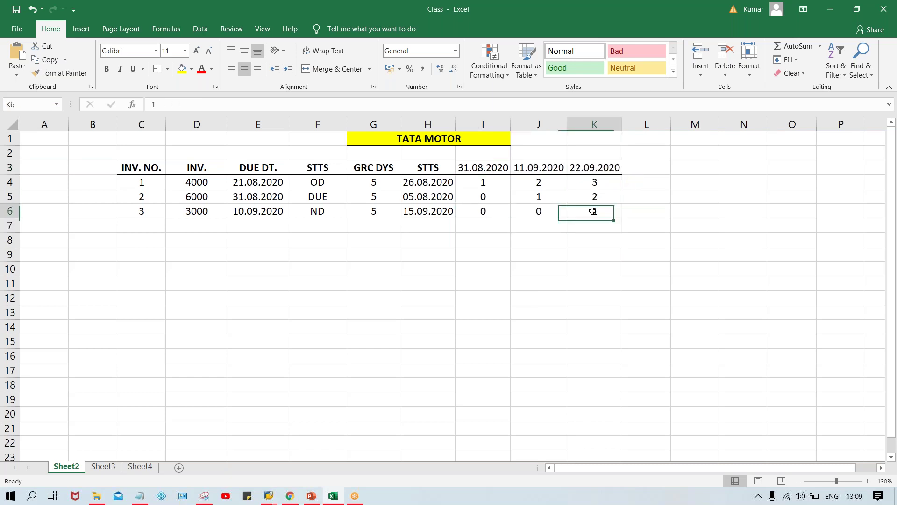
drag(593, 168, 588, 215)
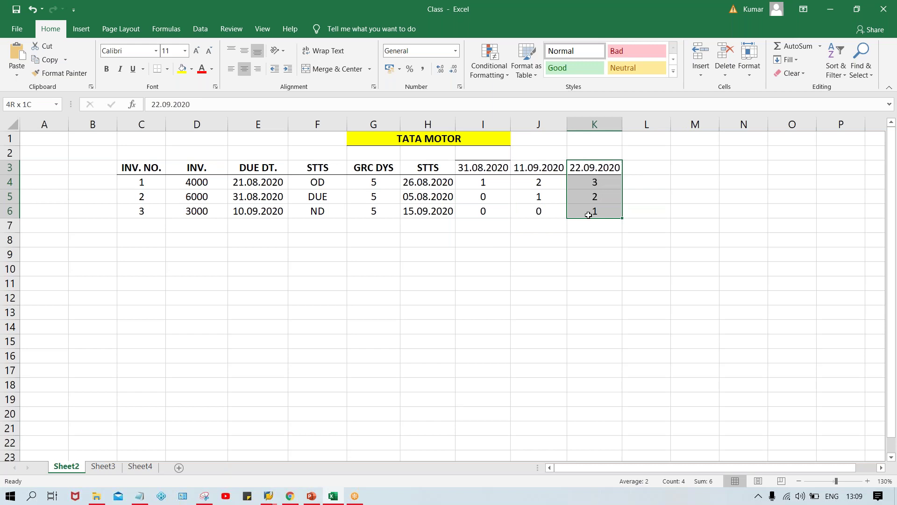
click(592, 182)
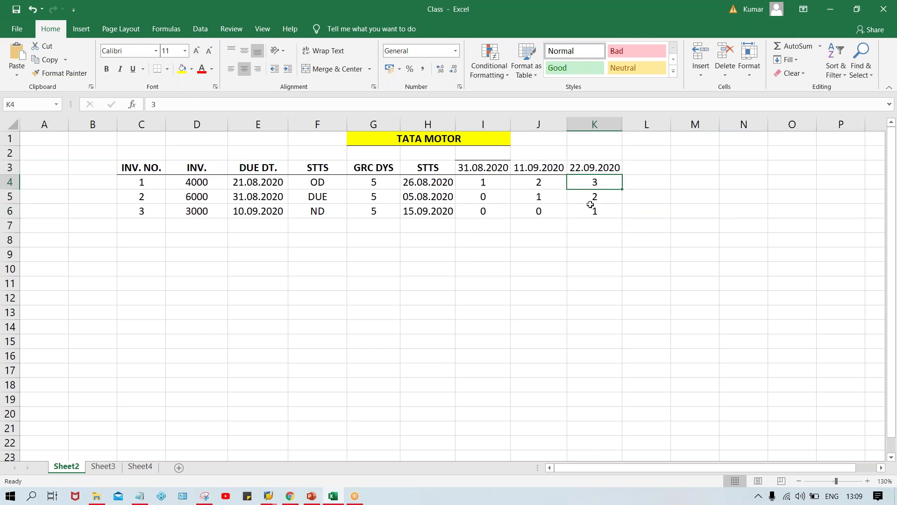
click(607, 197)
click(607, 211)
click(605, 186)
click(562, 236)
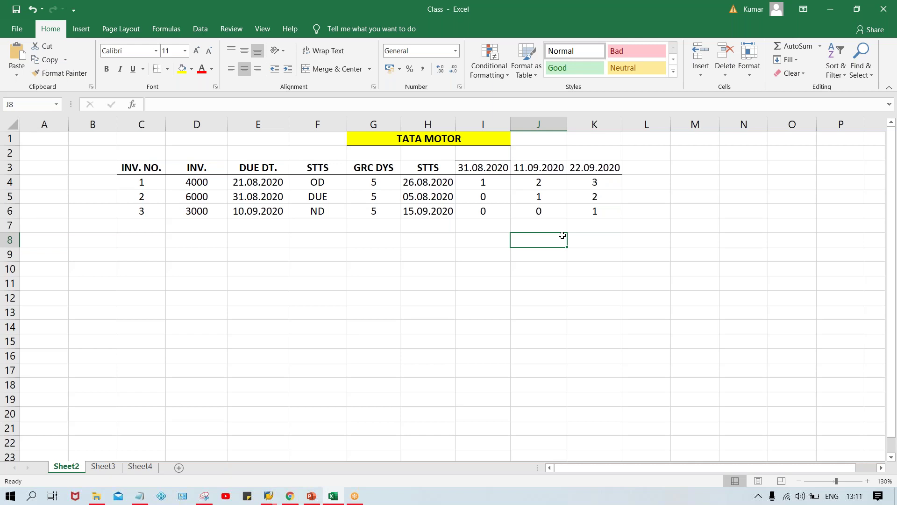
drag(593, 167, 597, 215)
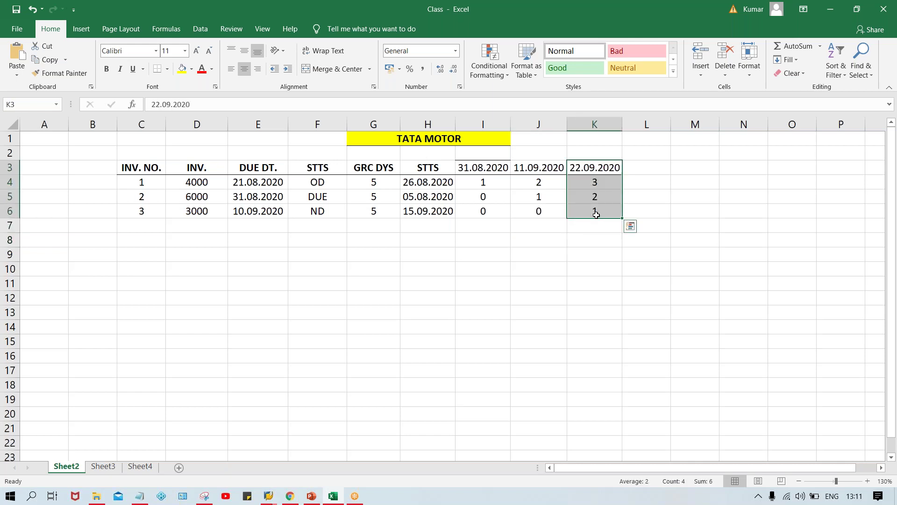
click(588, 181)
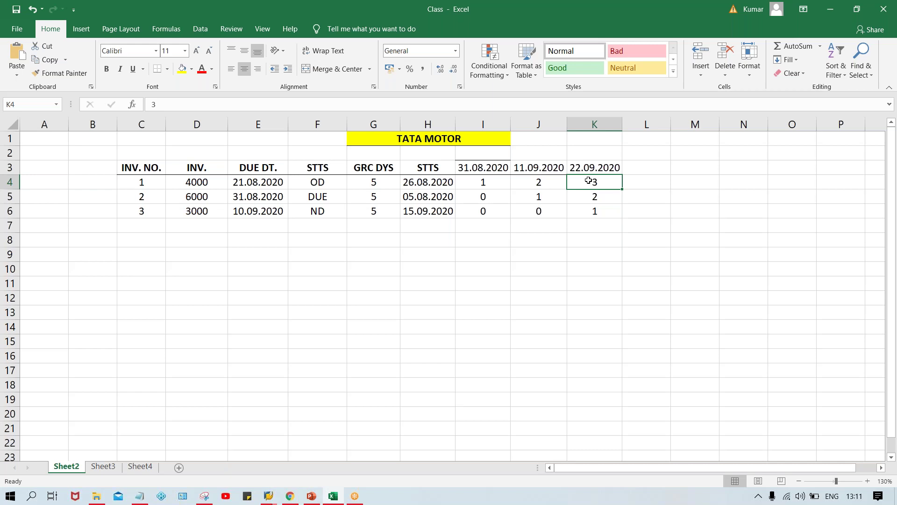
drag(586, 168, 595, 214)
click(583, 171)
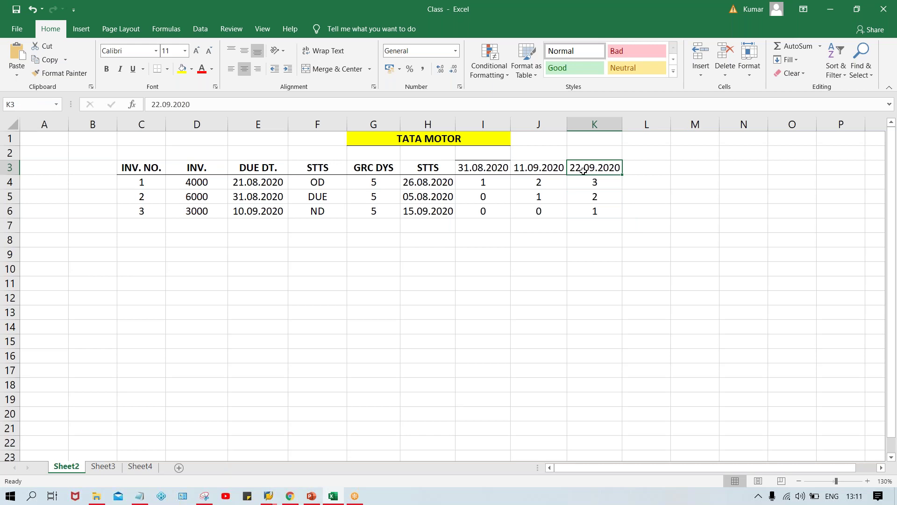
click(469, 171)
click(520, 171)
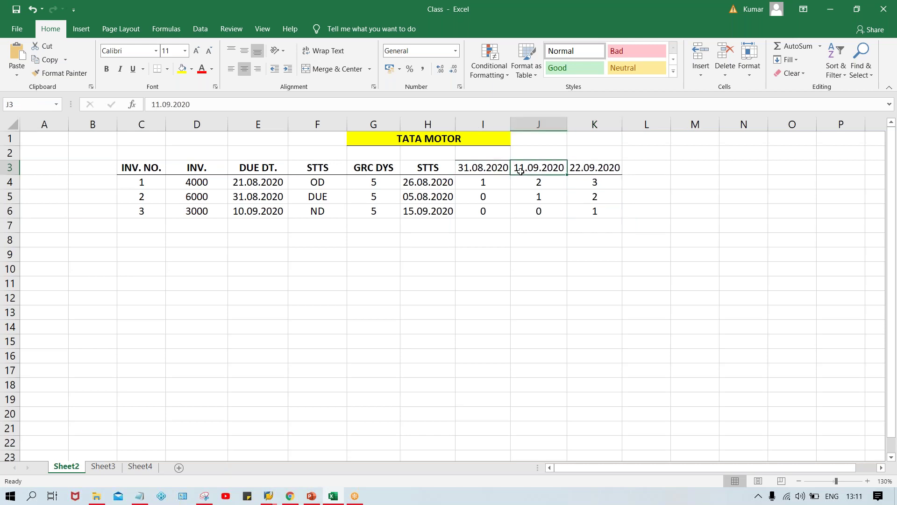
click(478, 167)
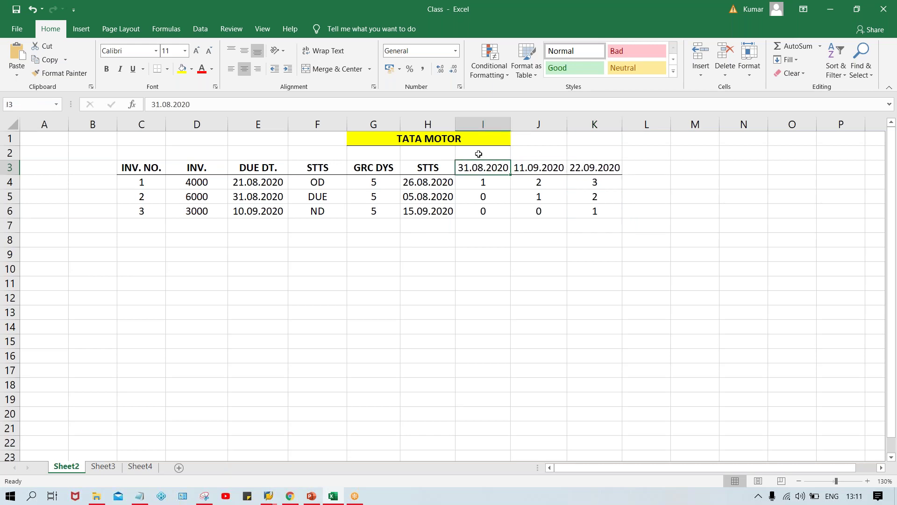
click(479, 154)
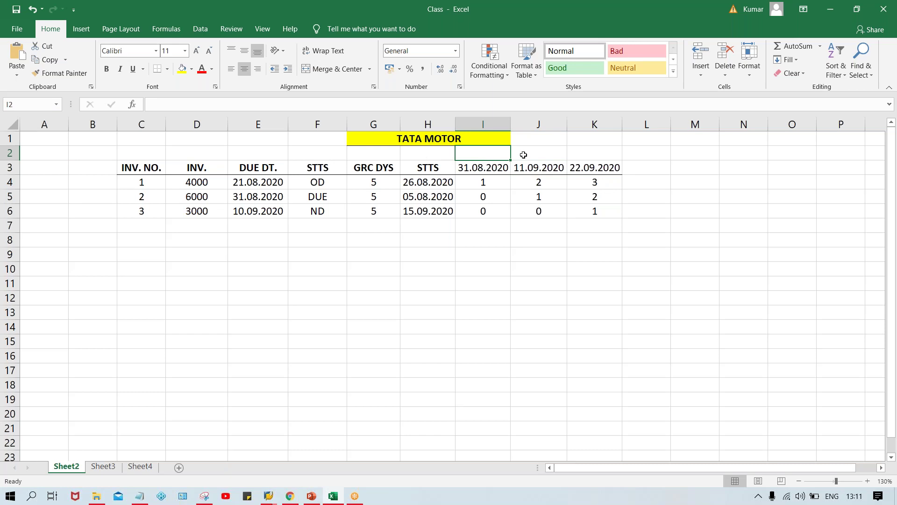
click(524, 154)
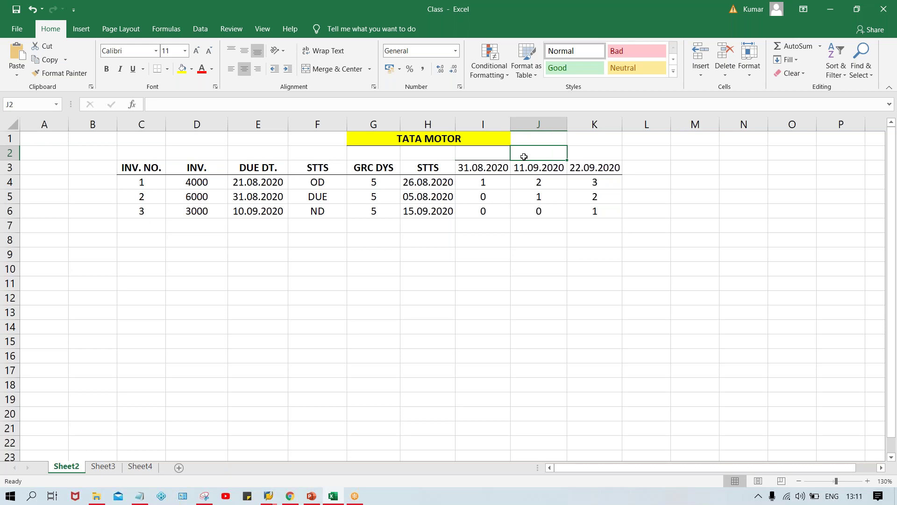
click(580, 155)
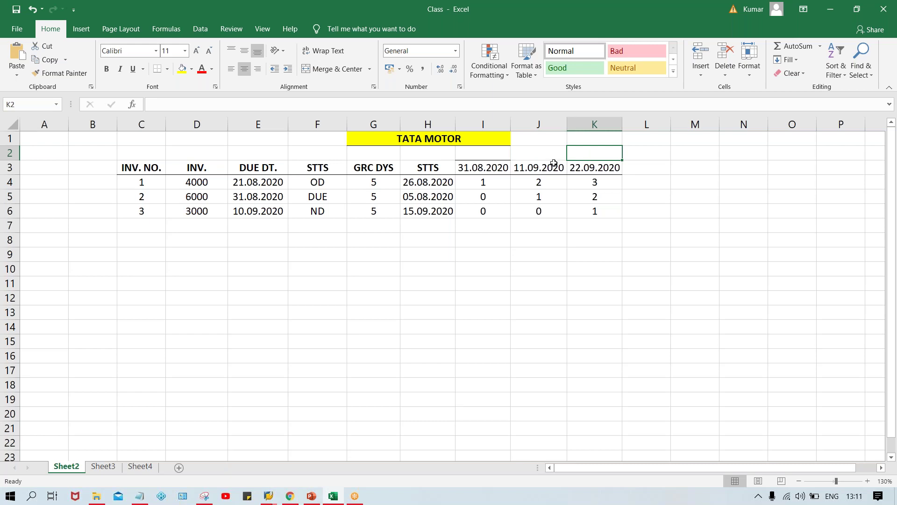
click(486, 154)
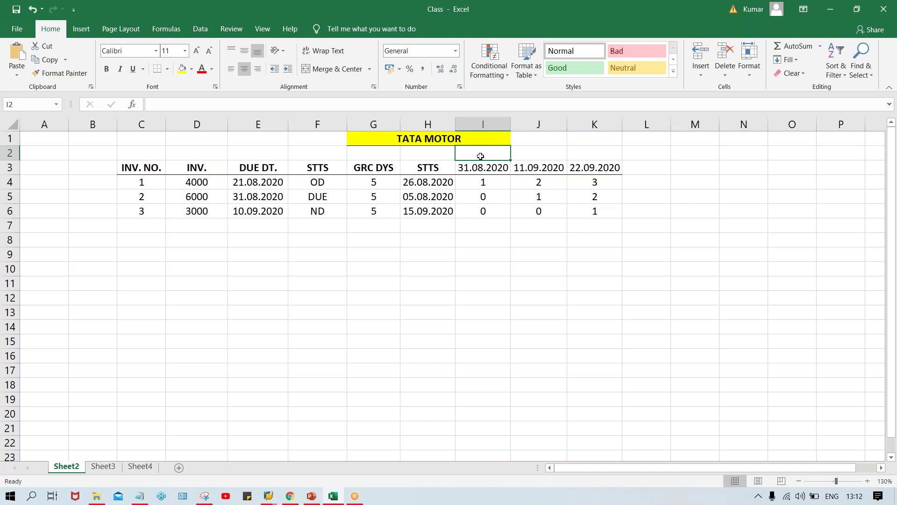
Enter run dates 20.12.2020 in I2, 2.01.2021 in J2 and 13.01.2020 in K2.
text(20.12.2020)
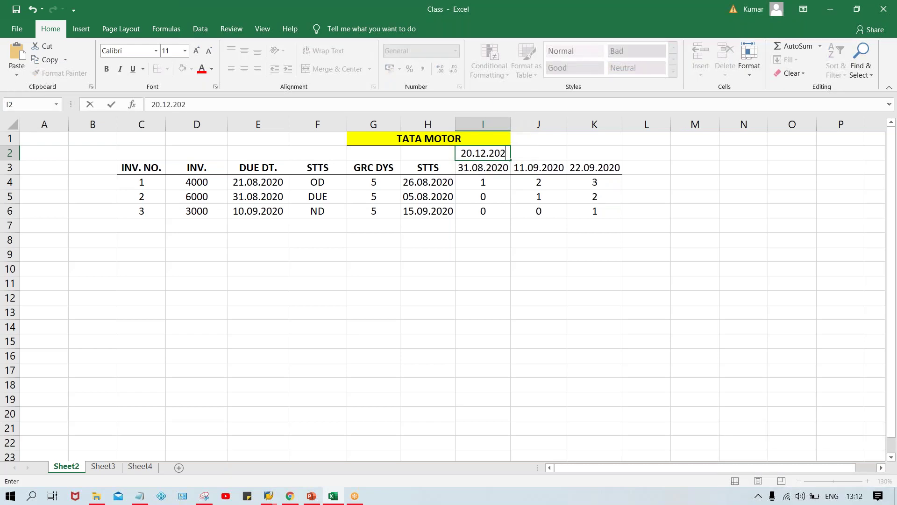
click(537, 152)
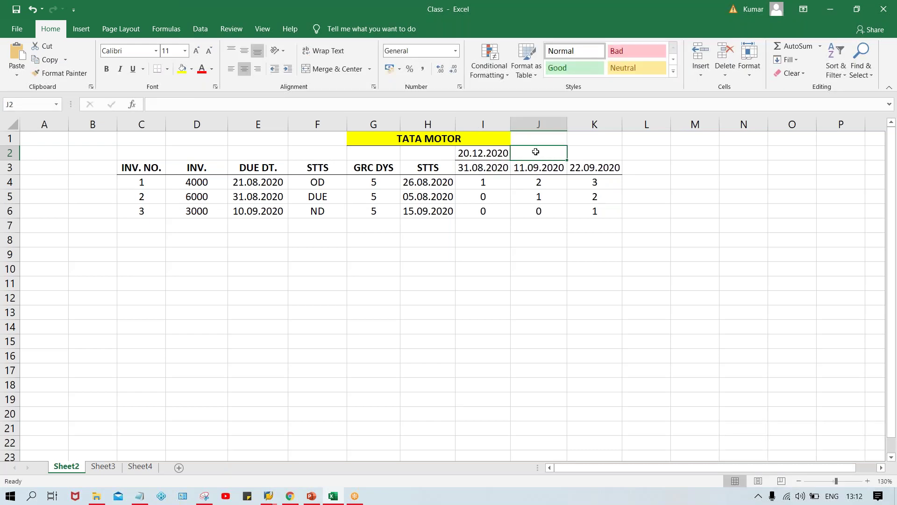
click(486, 154)
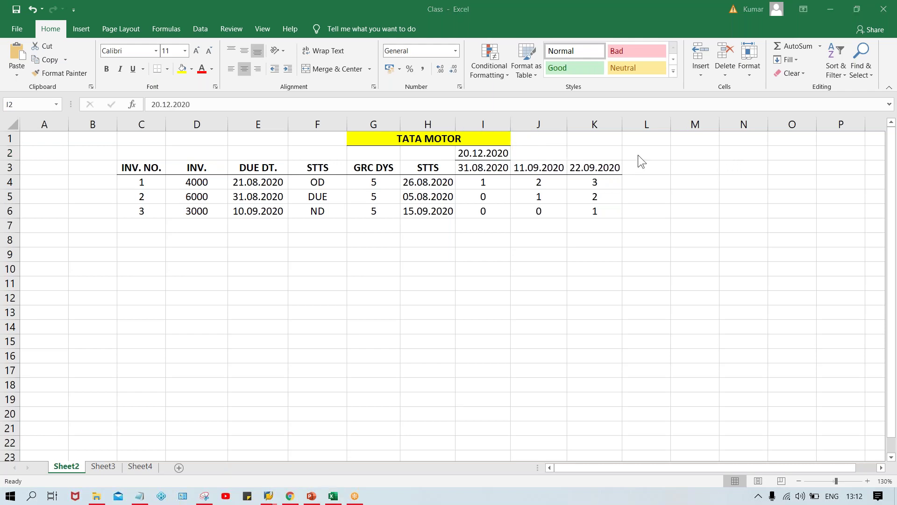
click(528, 152)
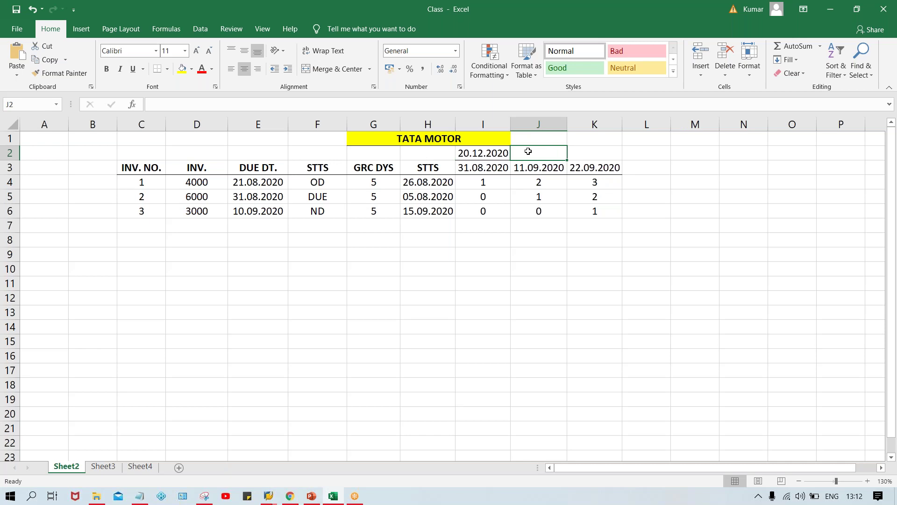
text(2.01)
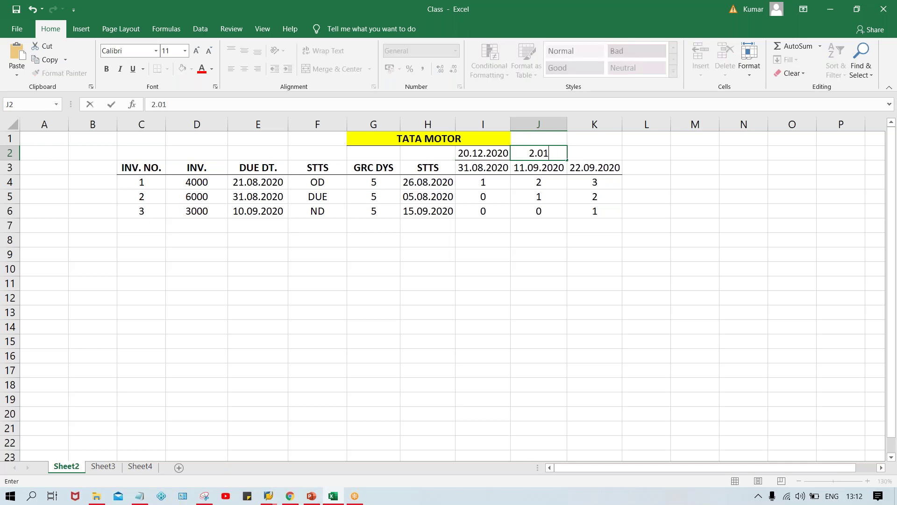
text(.2021)
key(Return)
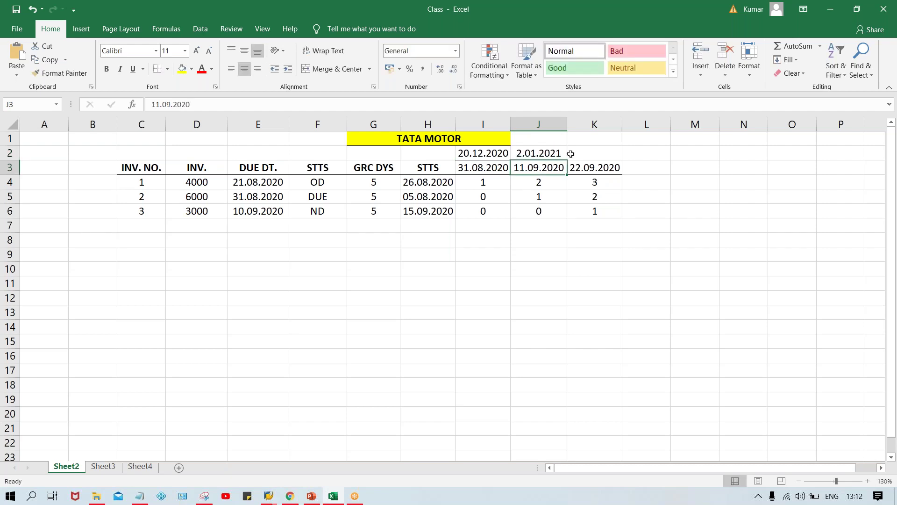
click(594, 154)
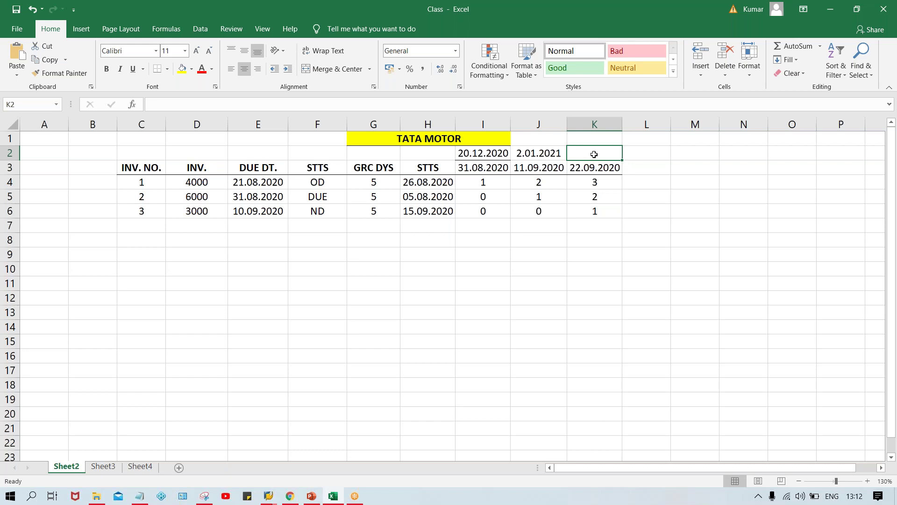
text(13.0)
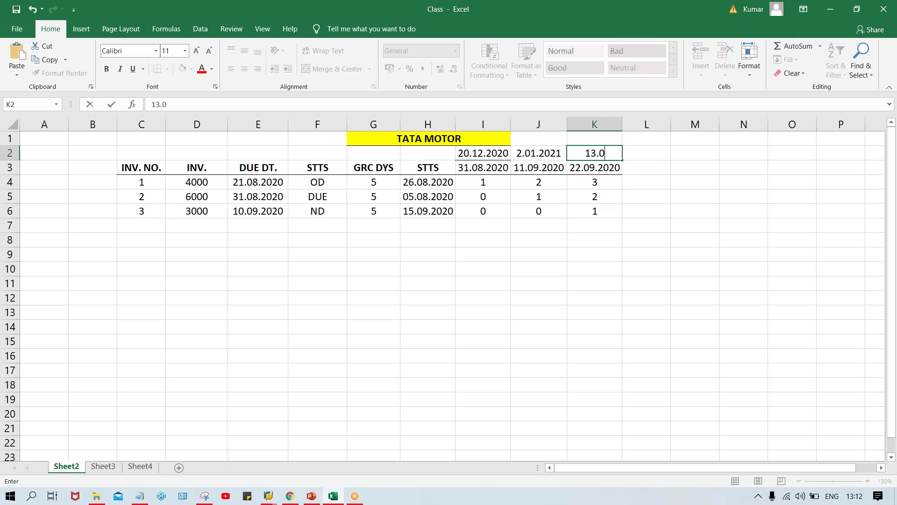
text(1.2020)
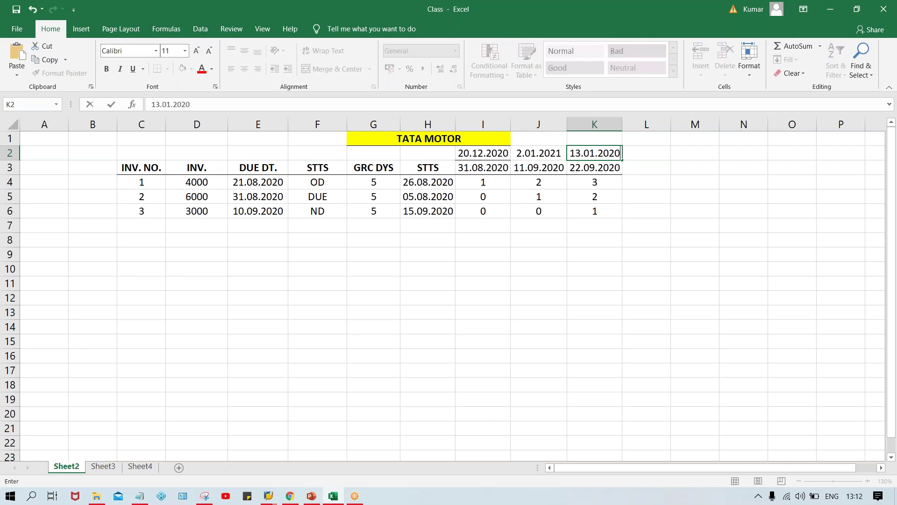
click(596, 180)
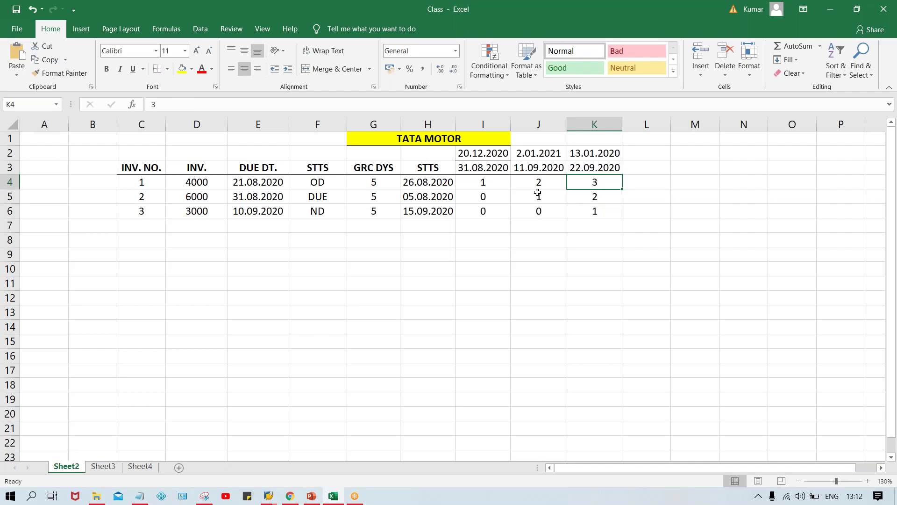